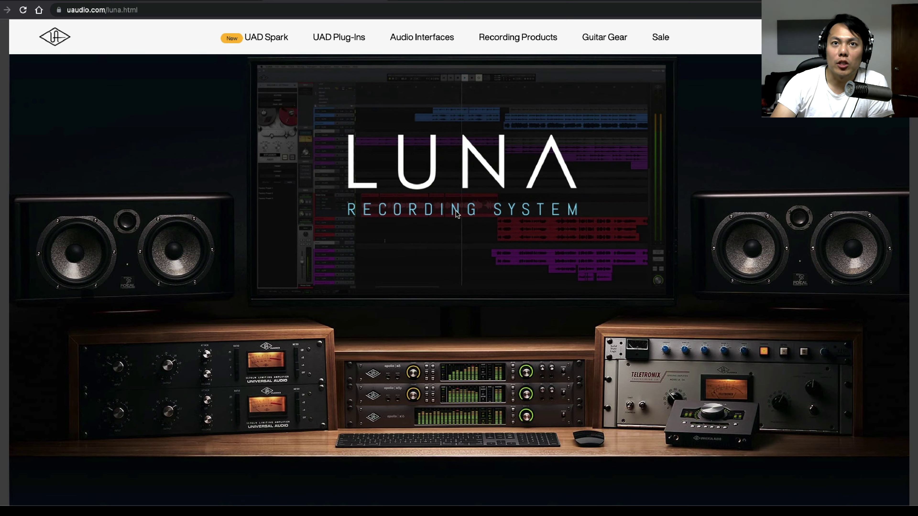
Look through the LUNA Recording System product page, covering the interface preview, the summing and tape extensions, and the instruments
scroll(459, 213, down, 15)
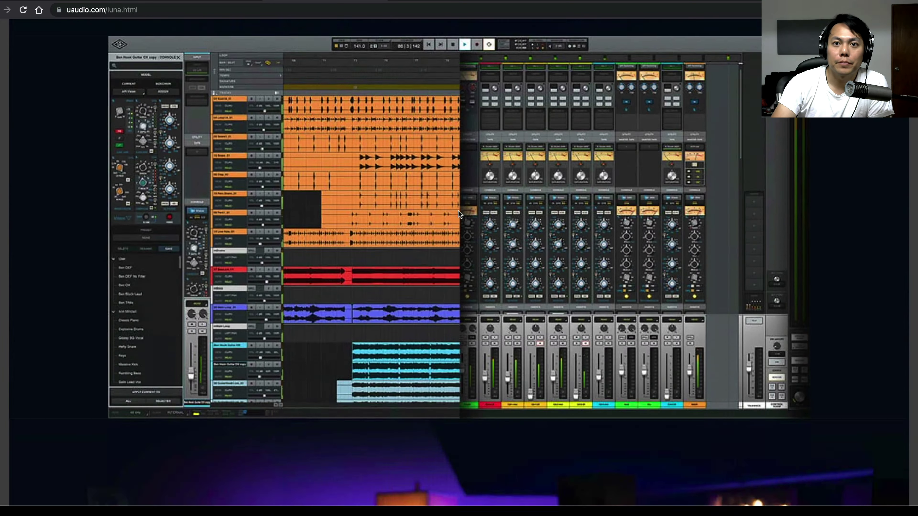
scroll(459, 213, up, 5)
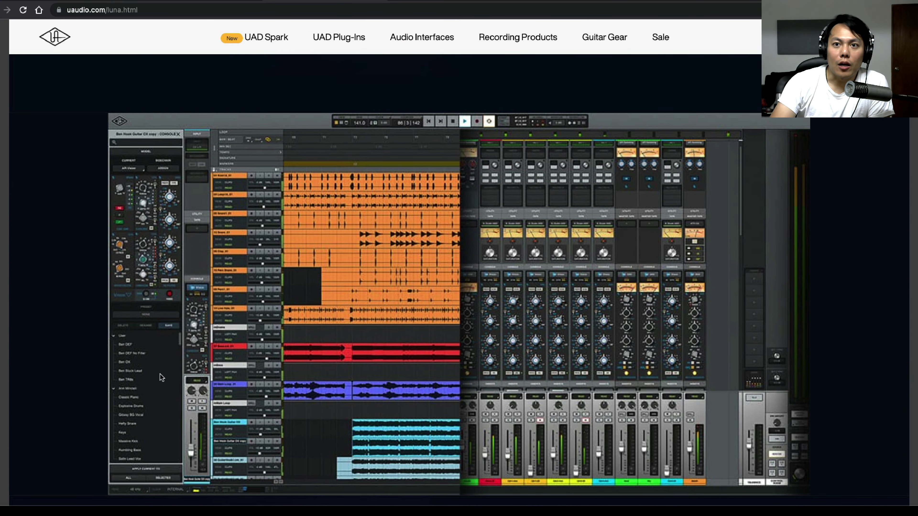
scroll(250, 259, down, 1)
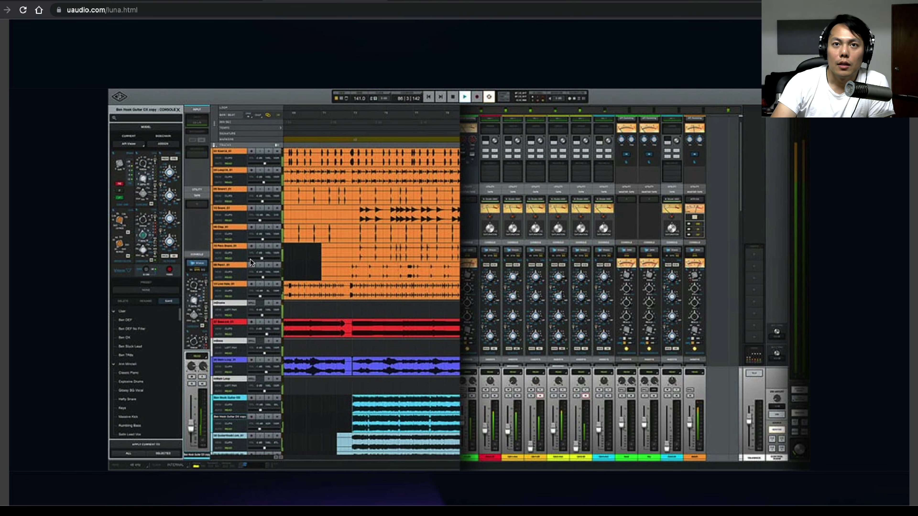
scroll(251, 259, down, 2)
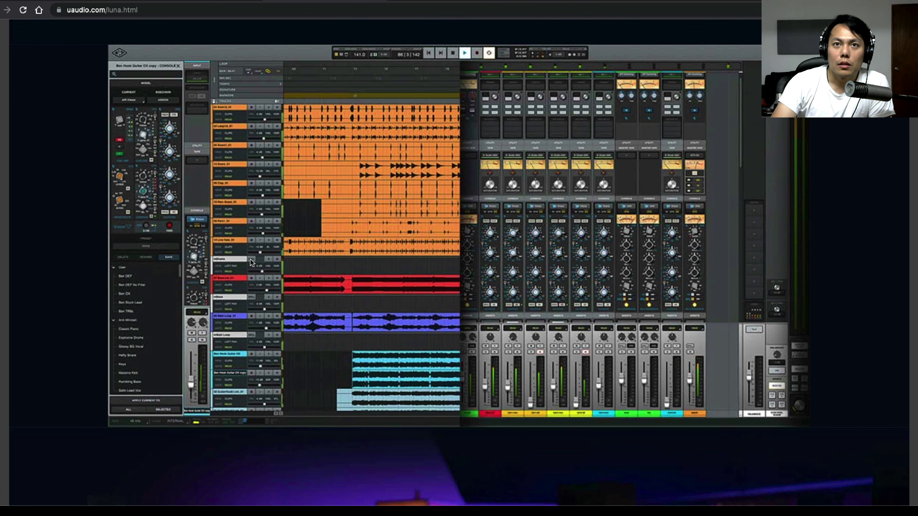
scroll(250, 258, down, 10)
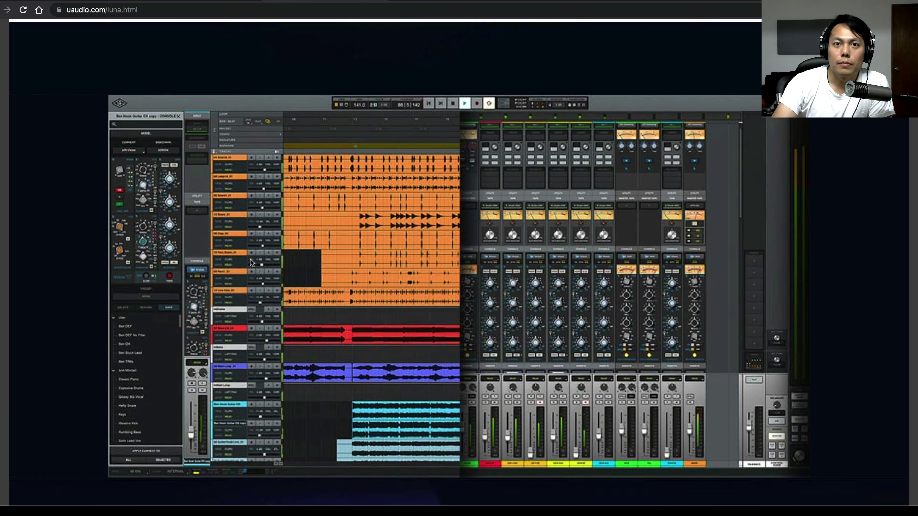
scroll(252, 263, down, 20)
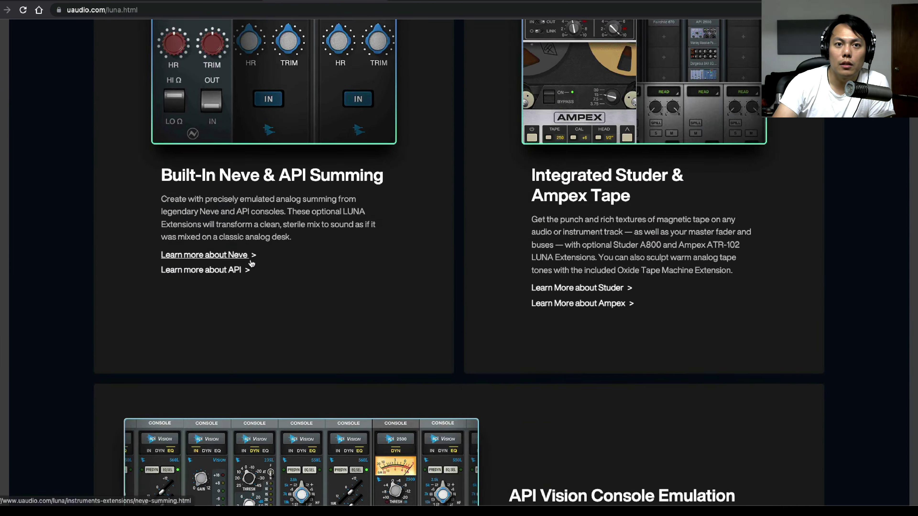
scroll(252, 263, down, 20)
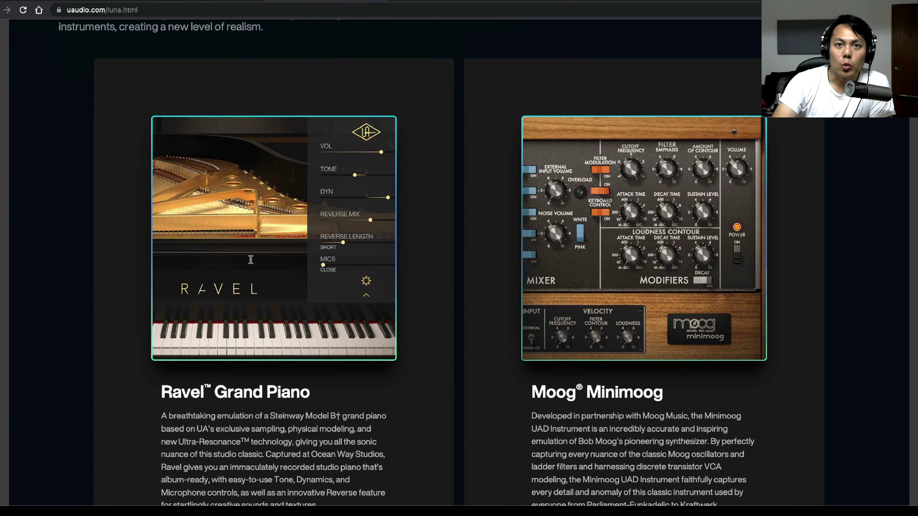
scroll(251, 259, up, 20)
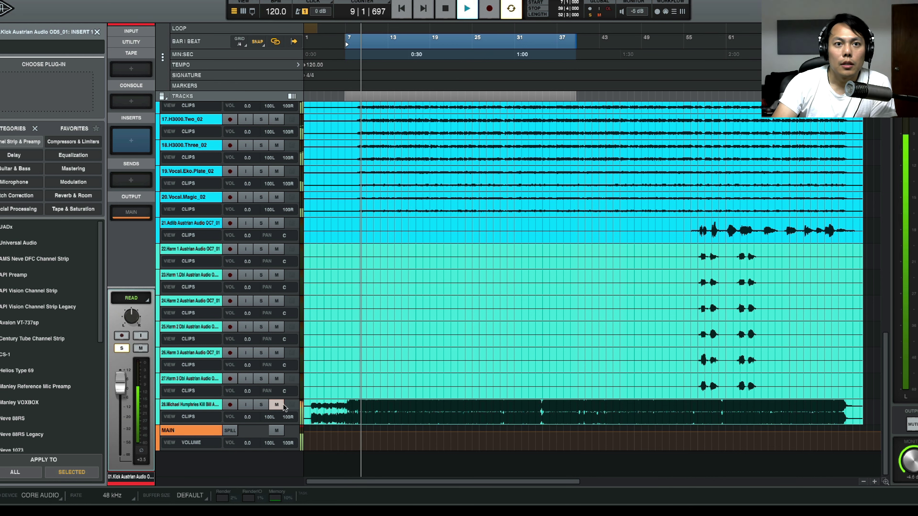
Examine the session's tracks from the drums down to the vocal harmonies during playback, and stop playback
scroll(194, 409, up, 10)
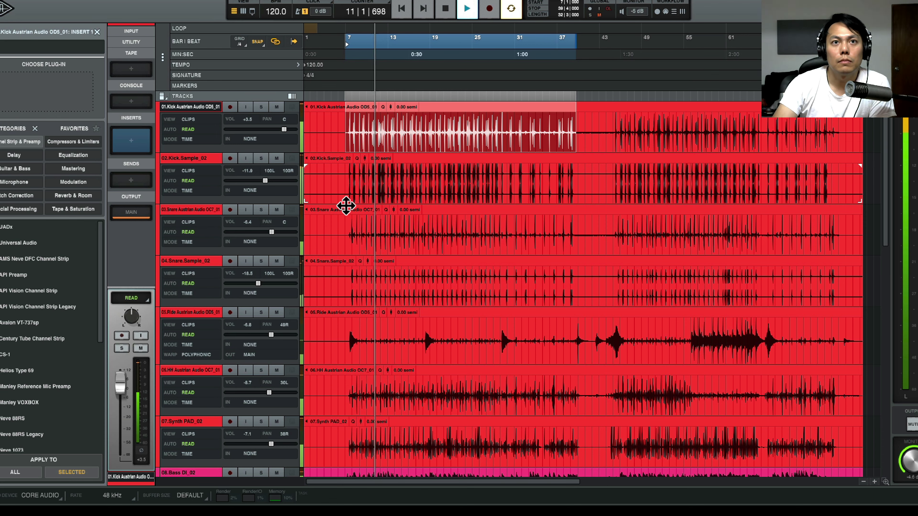
scroll(346, 207, down, 3)
scroll(346, 207, down, 3)
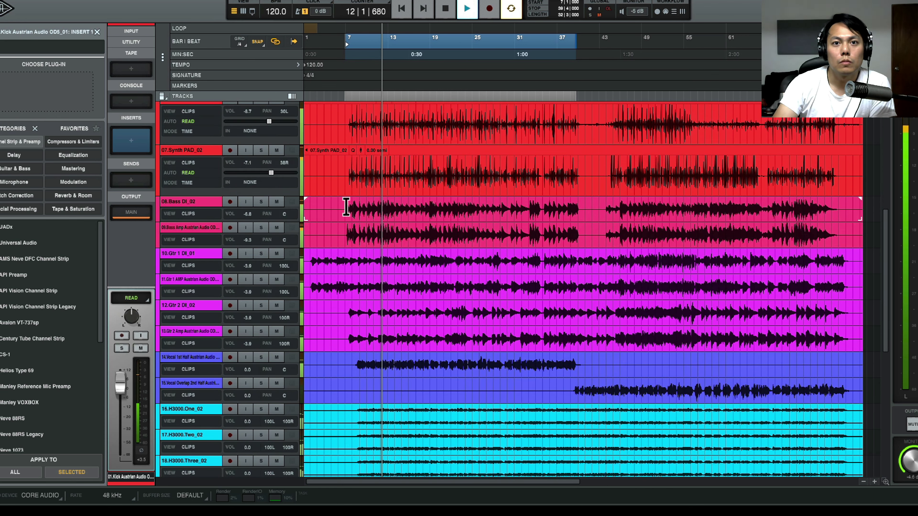
scroll(346, 207, down, 5)
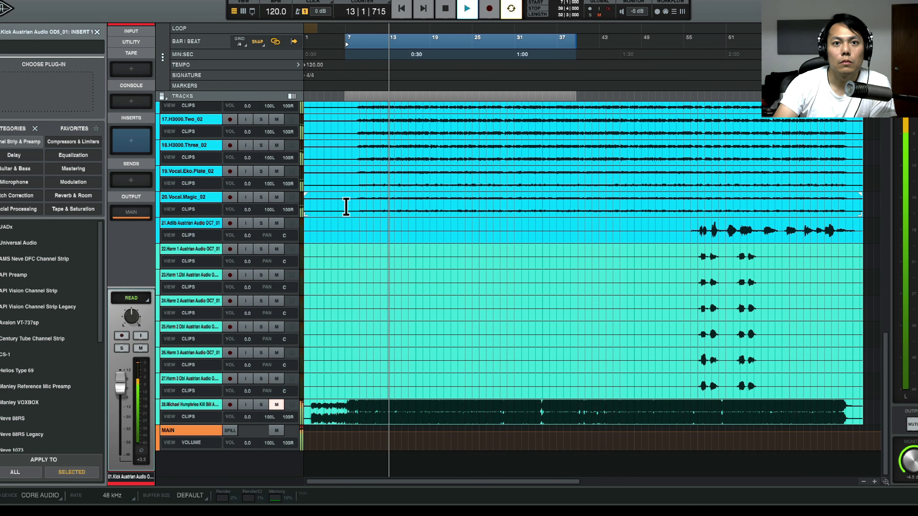
scroll(345, 206, up, 15)
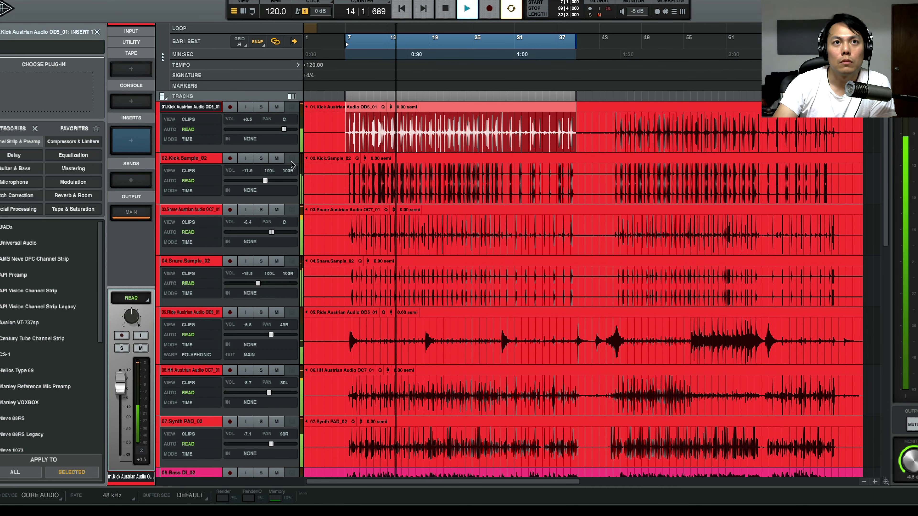
key(space)
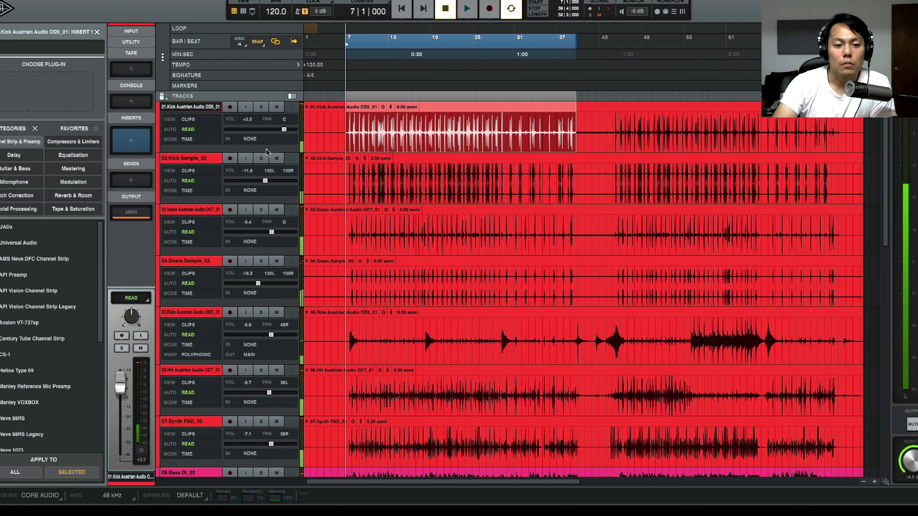
Show the mixer, start playback and take the 08.Bass DI_02 track out of solo
click(242, 14)
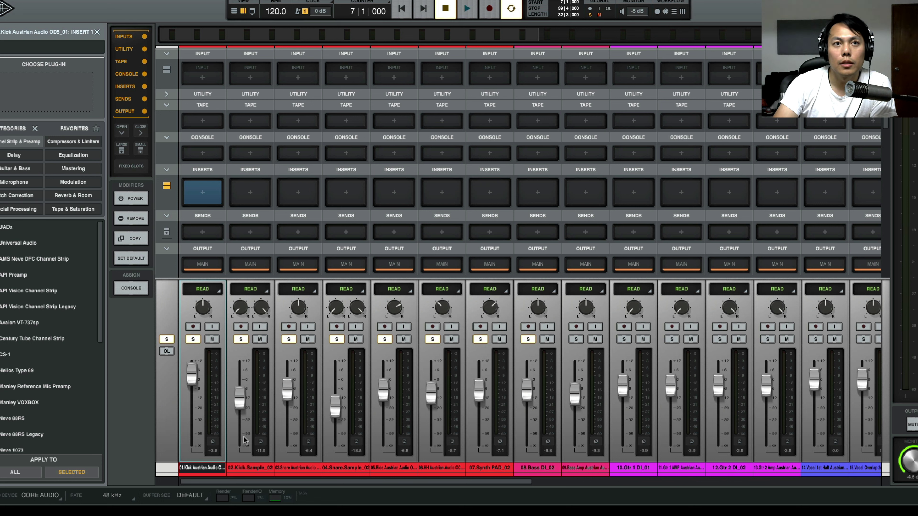
key(space)
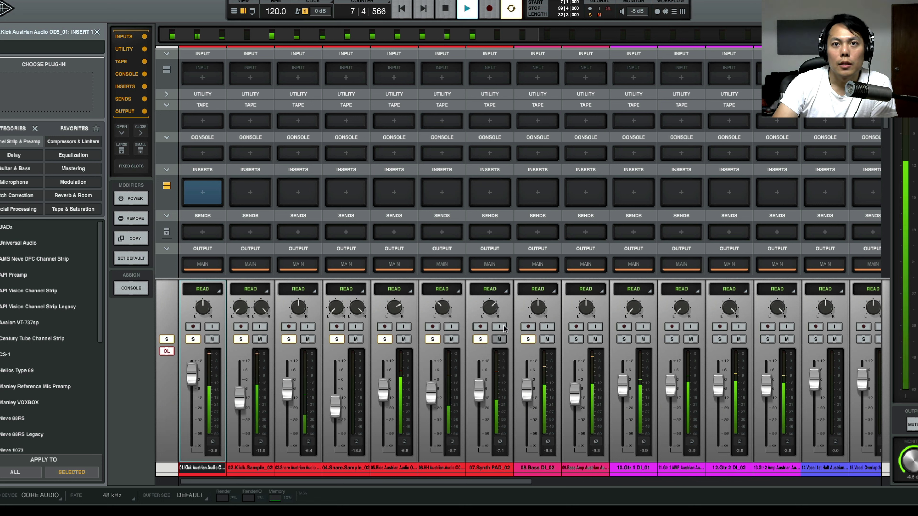
click(529, 340)
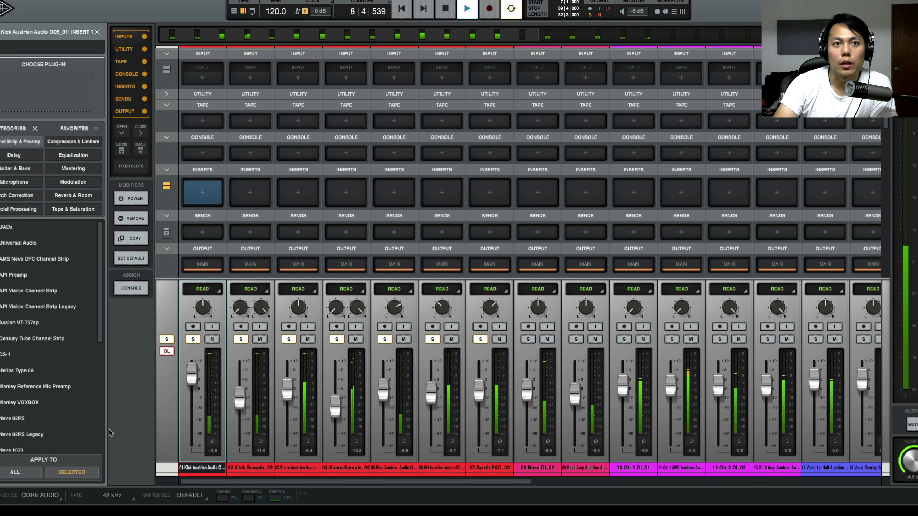
Balance the drum faders: kick +5.2 dB, kick sample -17.6 dB, snare about -2 dB, snare sample -13.1 dB; stop playback
drag(234, 396, 241, 374)
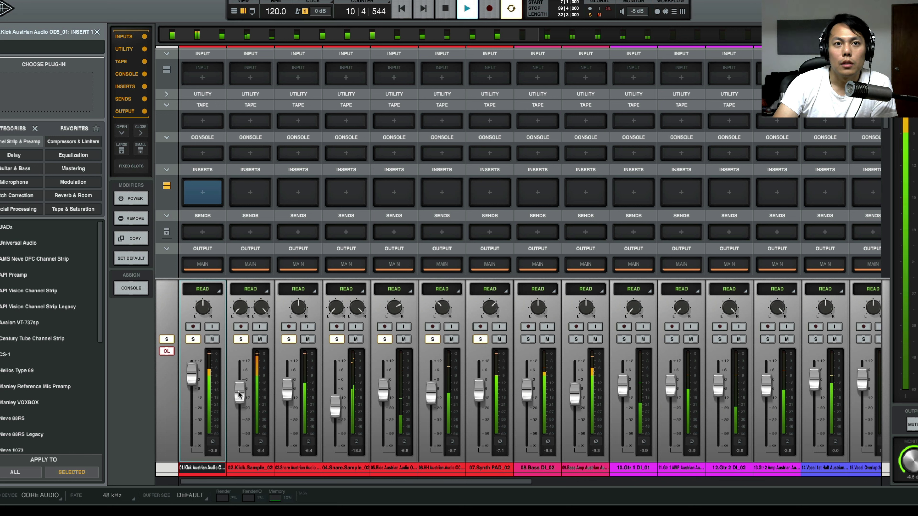
drag(192, 376, 191, 371)
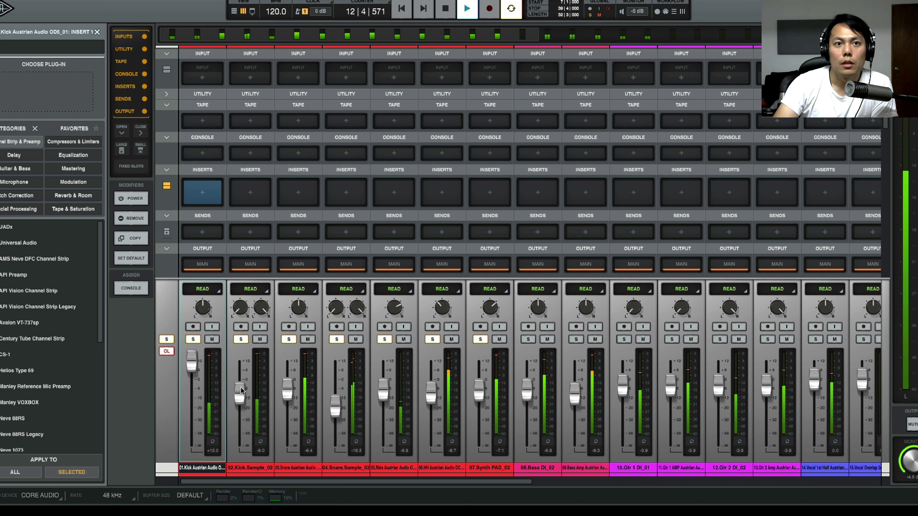
drag(241, 390, 242, 424)
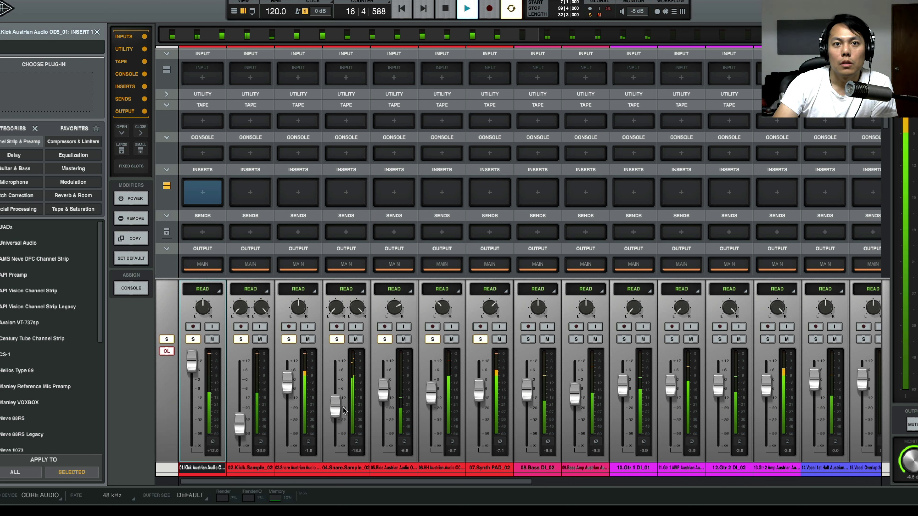
drag(344, 411, 344, 401)
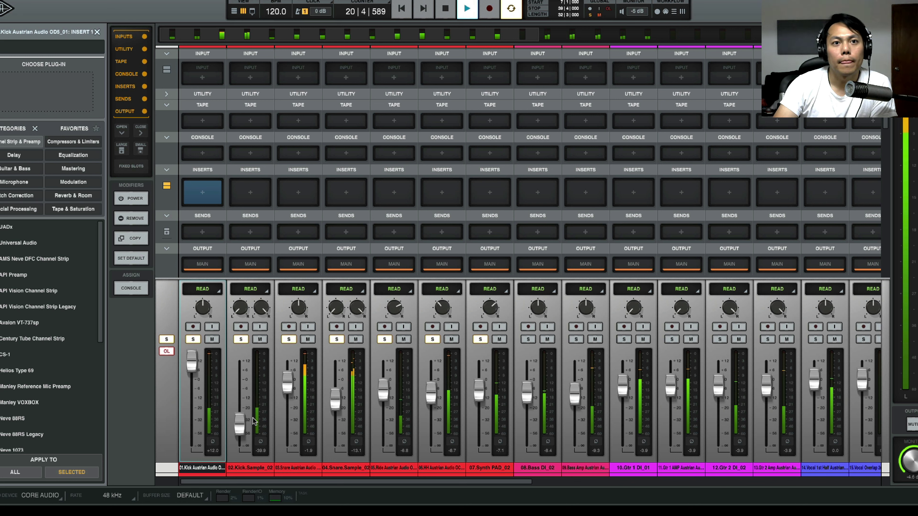
drag(236, 427, 242, 398)
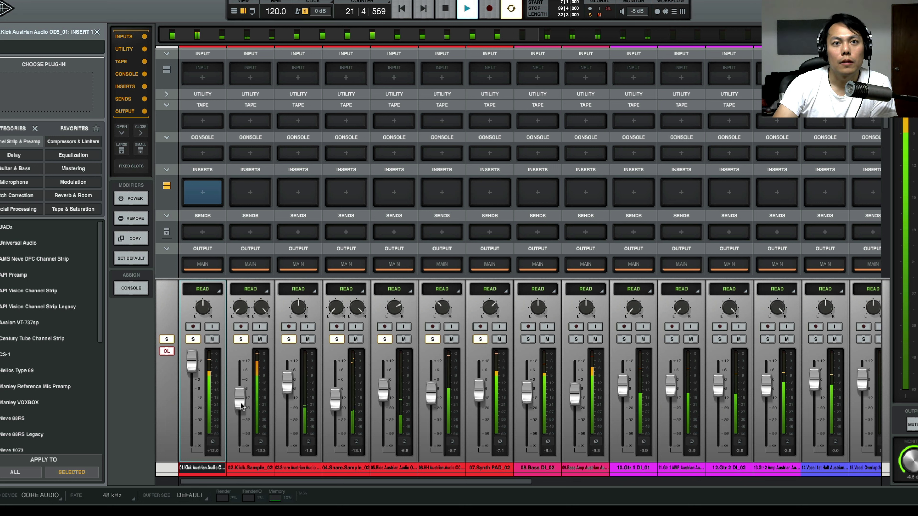
mouse_move(194, 370)
mouse_down()
mouse_move(193, 396)
mouse_move(193, 377)
mouse_up()
key(space)
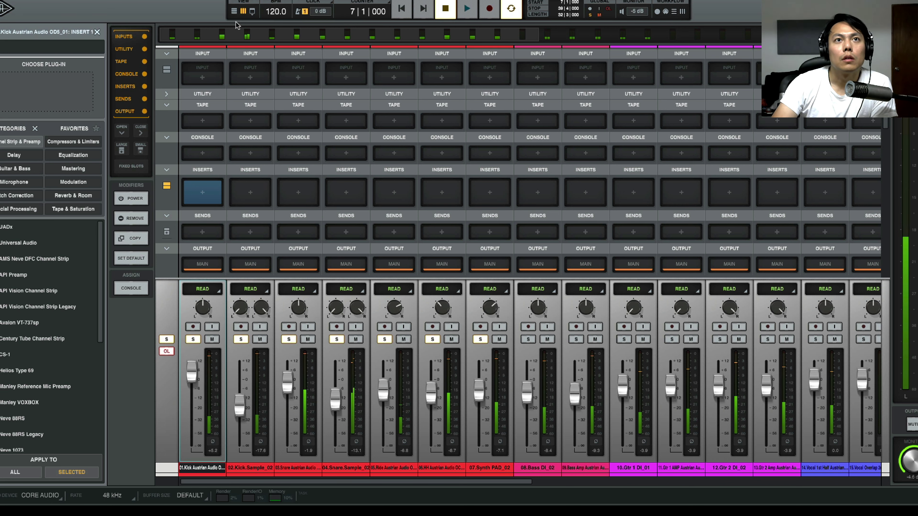
Return to the timeline, restart playback and solo only the first kick track
click(235, 12)
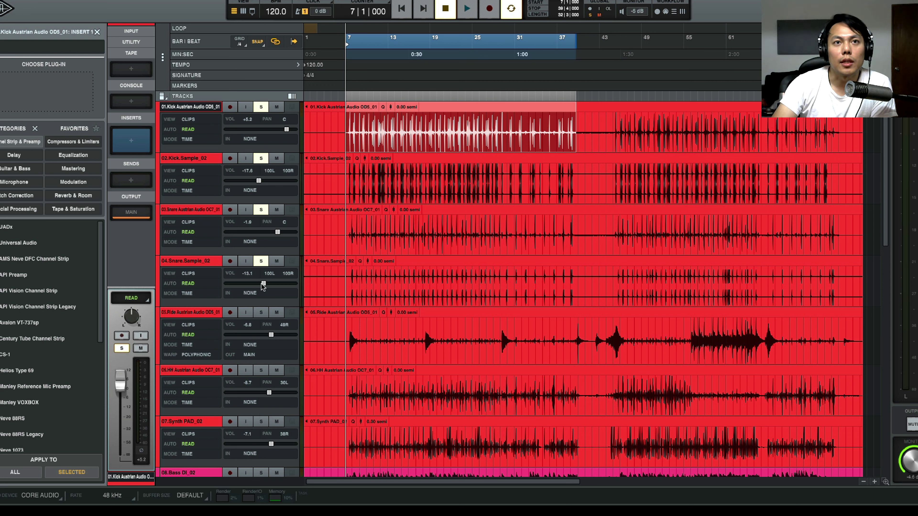
key(space)
click(261, 108)
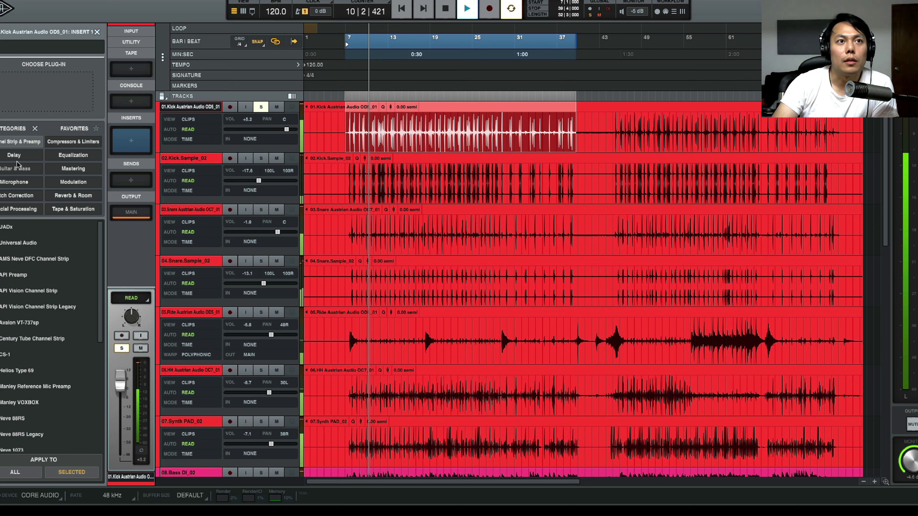
Insert the API 550A equalizer on the first kick track and place its window over the right part of the timeline
click(72, 156)
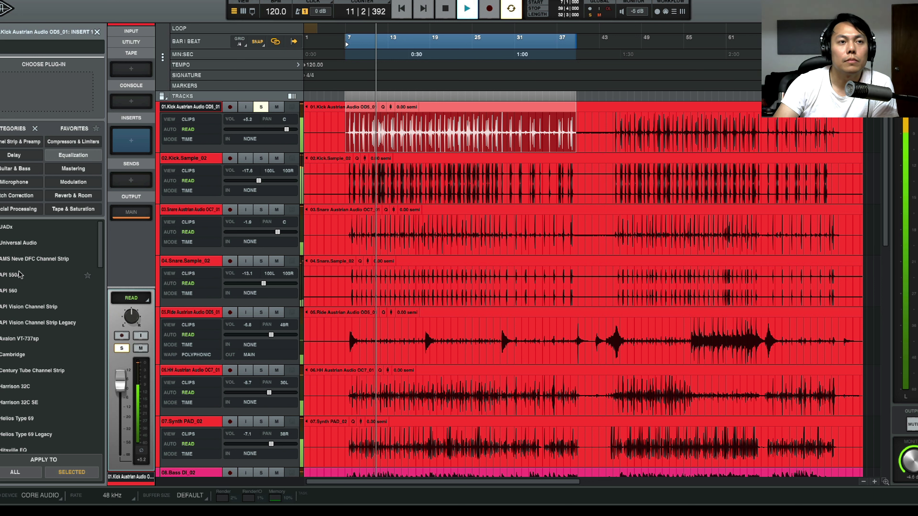
double_click(66, 282)
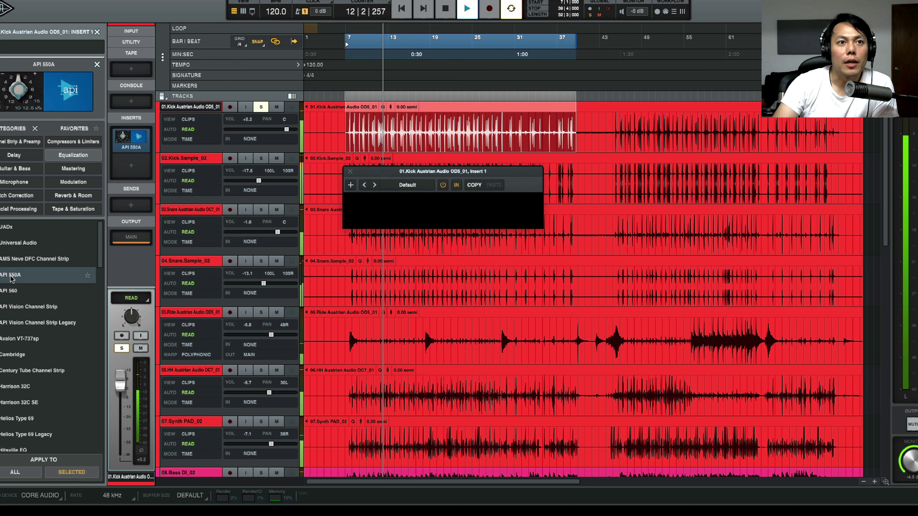
drag(480, 175, 636, 114)
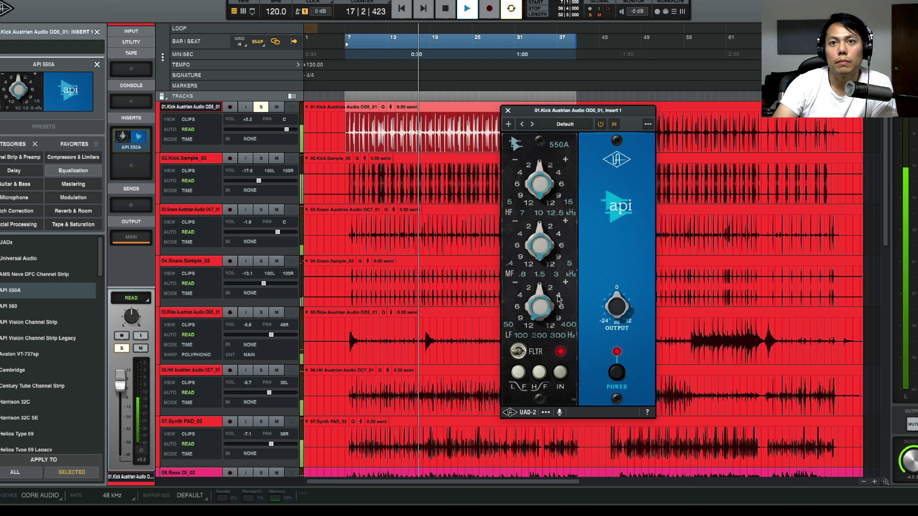
On the kick's API 550A, boost the low band by 6 dB and cut the mid band by 6 dB
drag(549, 295, 567, 284)
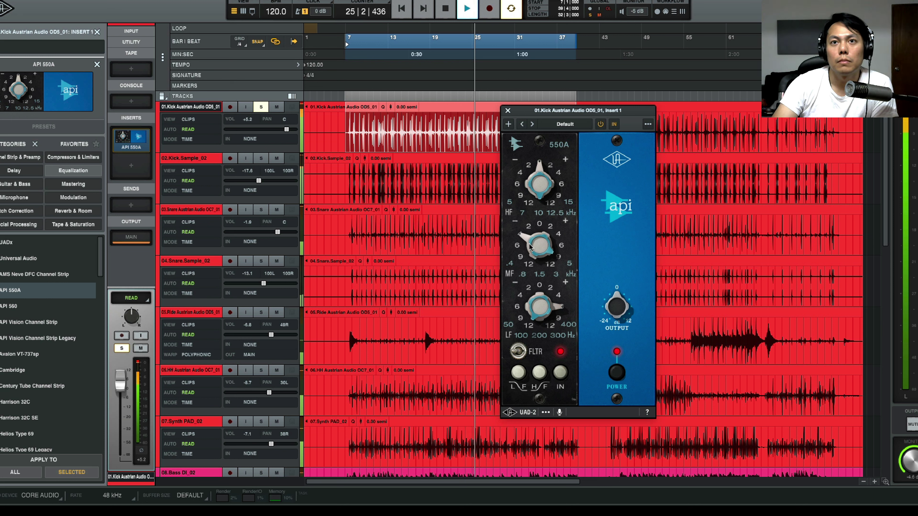
drag(539, 233, 528, 255)
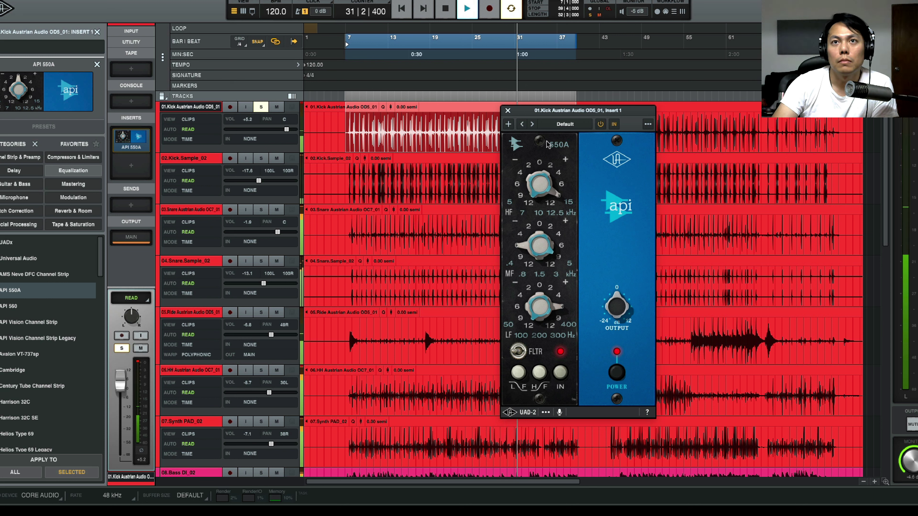
Reset the kick EQ's high band, raise it to +9 dB while looping playback, and compare the EQ with its power off and on
alt+click(543, 186)
key(space)
key(space)
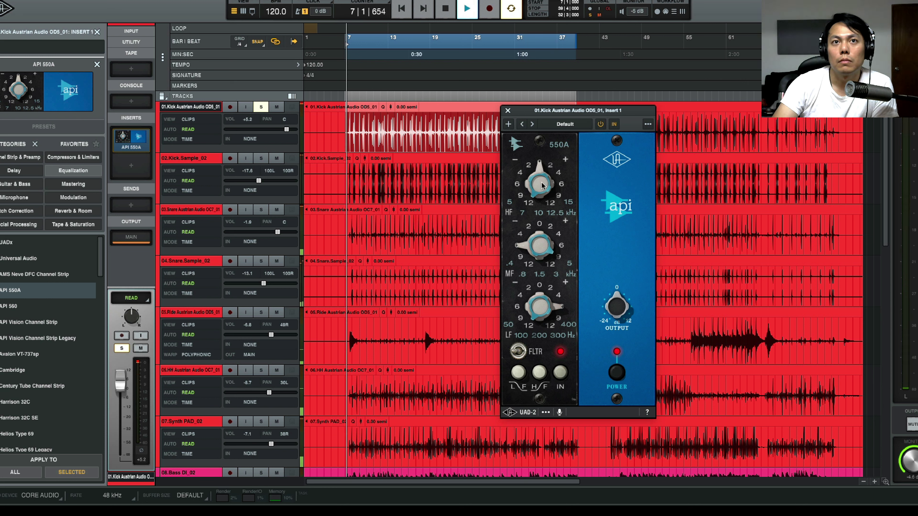
drag(543, 186, 549, 163)
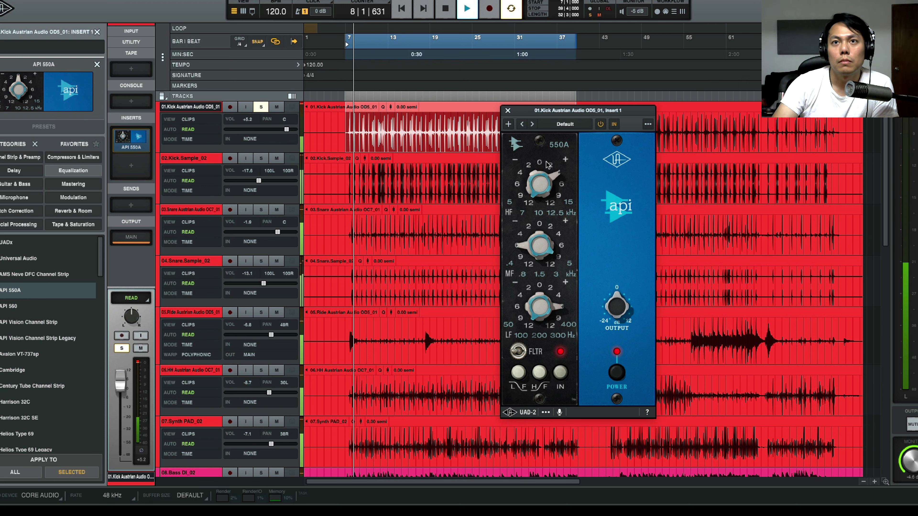
click(617, 373)
click(617, 373)
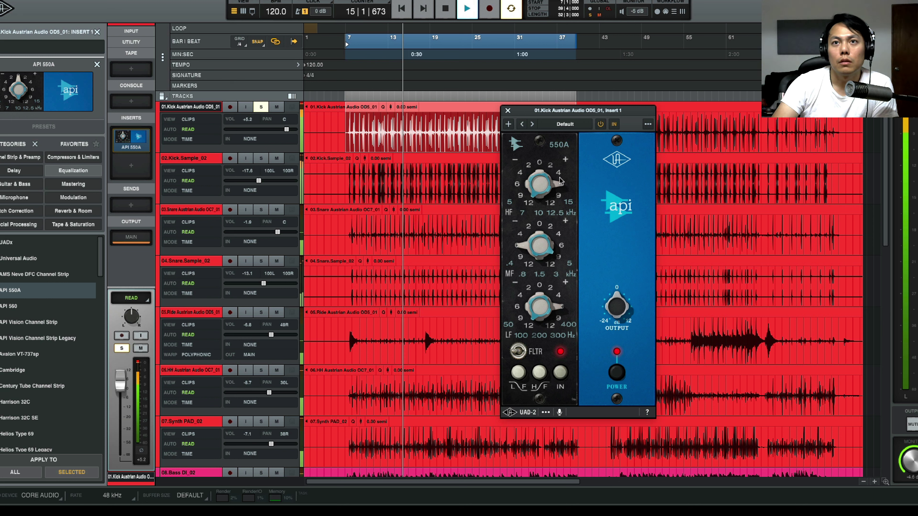
mouse_move(560, 195)
mouse_down()
mouse_move(563, 161)
mouse_move(556, 178)
mouse_up()
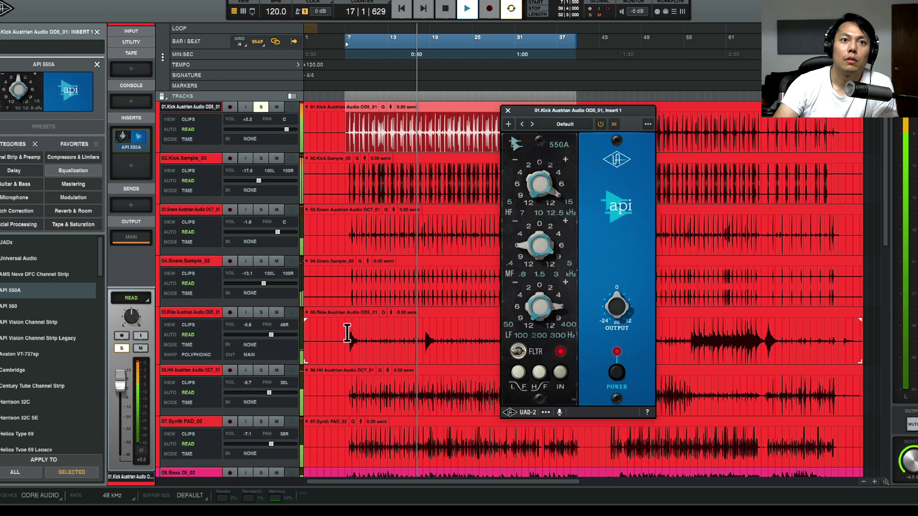
Set the first kick track's volume to +4.0 dB, then insert the API 560 in its second slot in place of the open API 550A window
drag(120, 382, 120, 385)
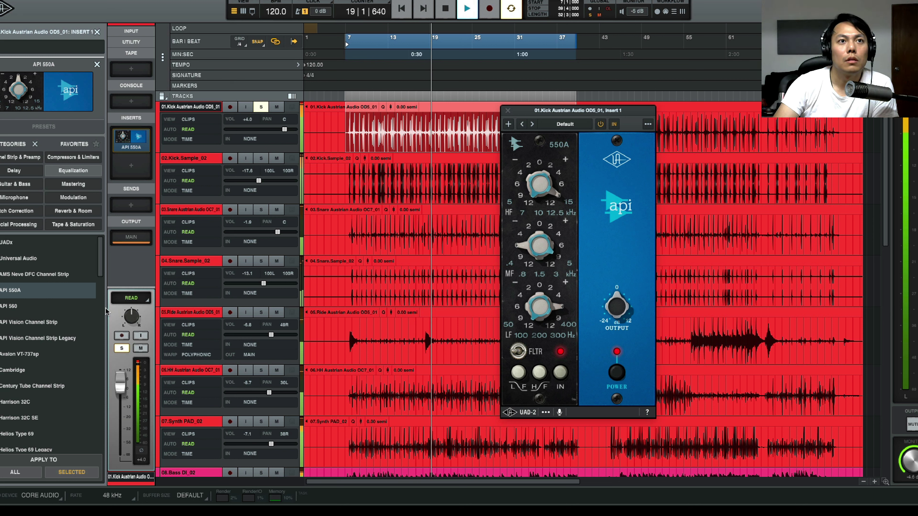
click(130, 168)
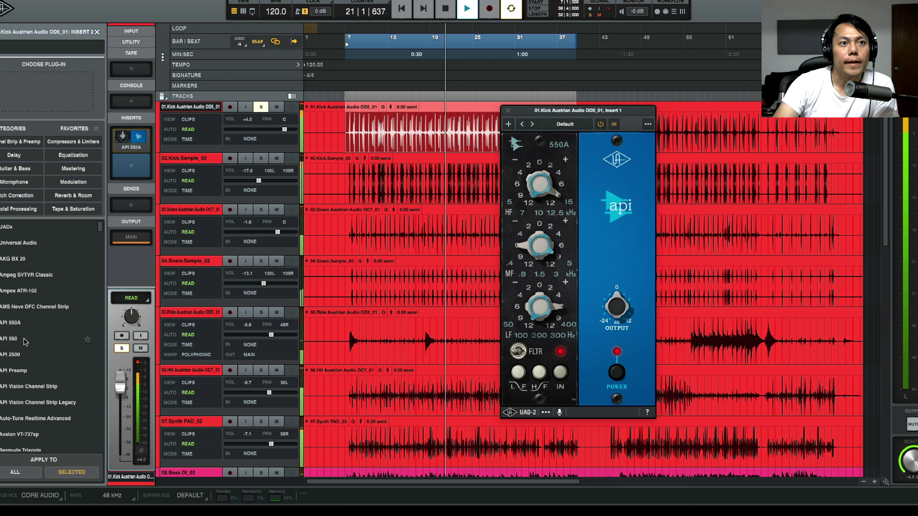
click(9, 340)
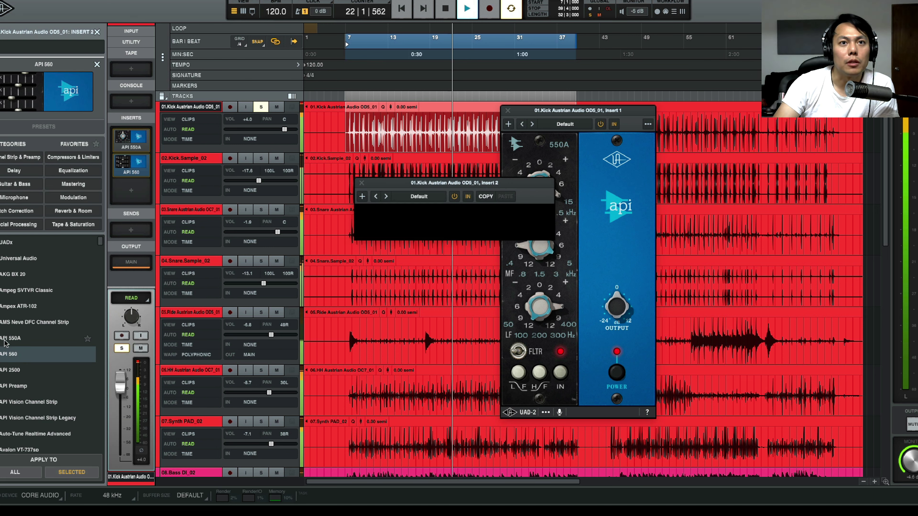
click(508, 110)
drag(469, 183, 487, 93)
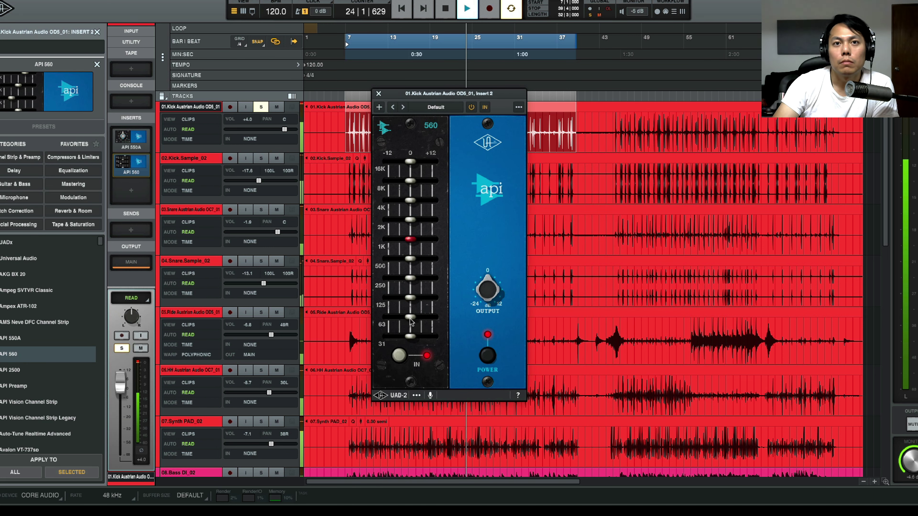
On the kick's API 560, slightly boost 63 Hz, 125 Hz, 4K and 8K and slightly cut 250 Hz and 500 Hz
drag(411, 318, 414, 319)
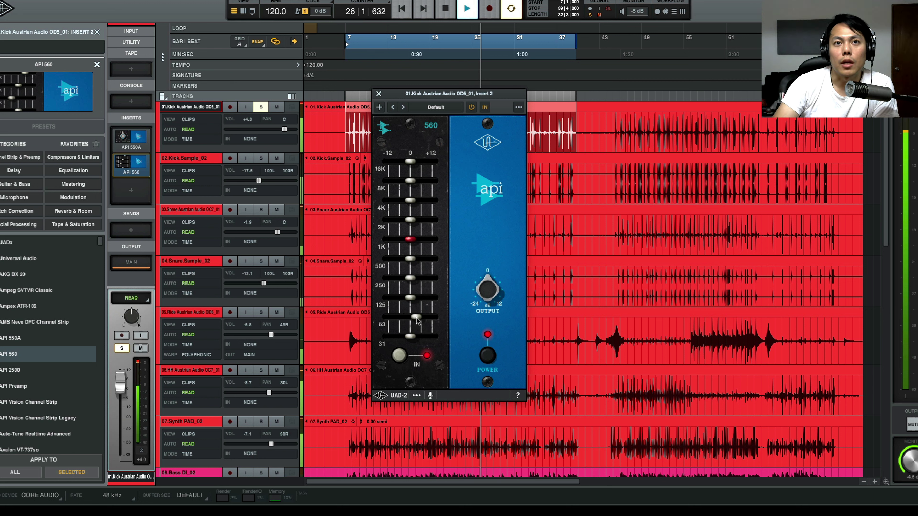
drag(414, 303, 417, 303)
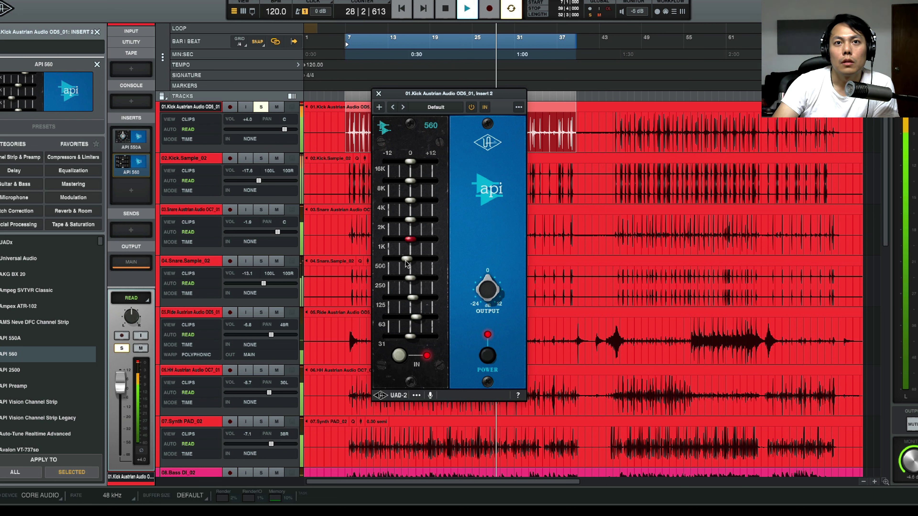
drag(410, 259, 407, 278)
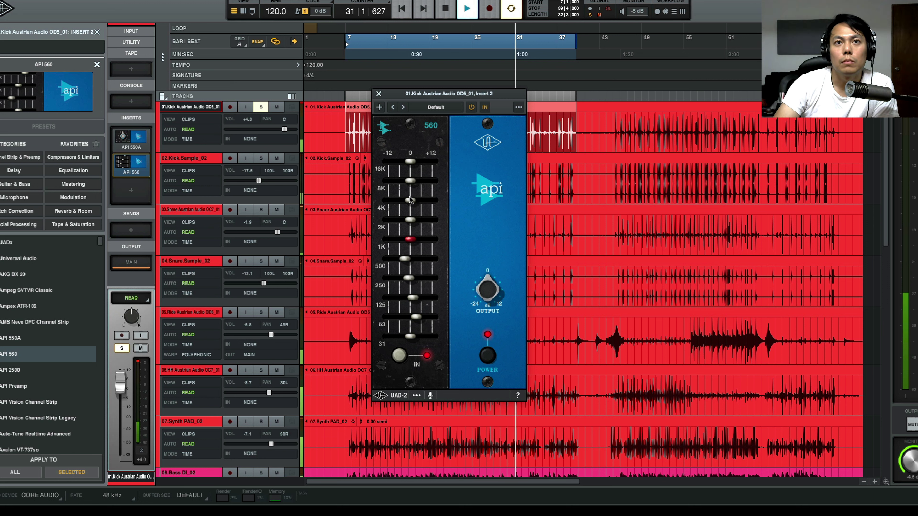
drag(410, 198, 414, 198)
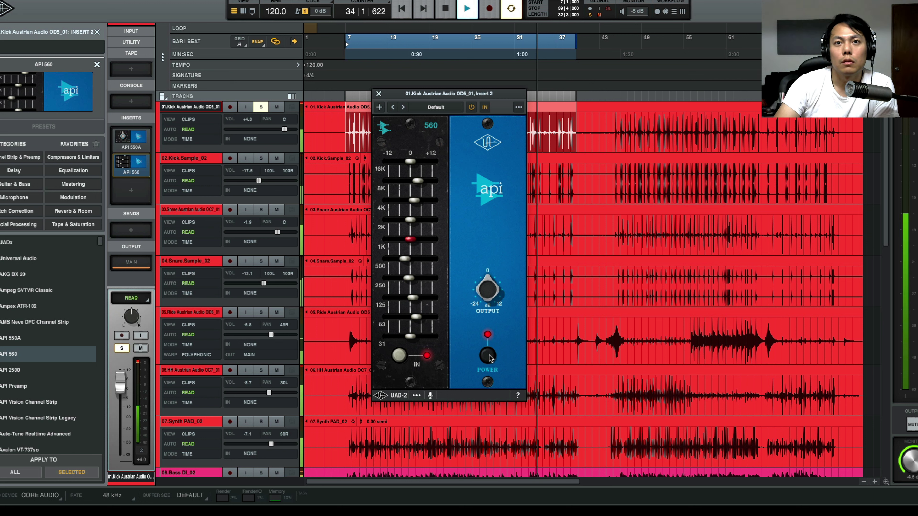
Restart the loop, compare the kick with the API 560's power off and on, and stop playback
key(space)
key(space)
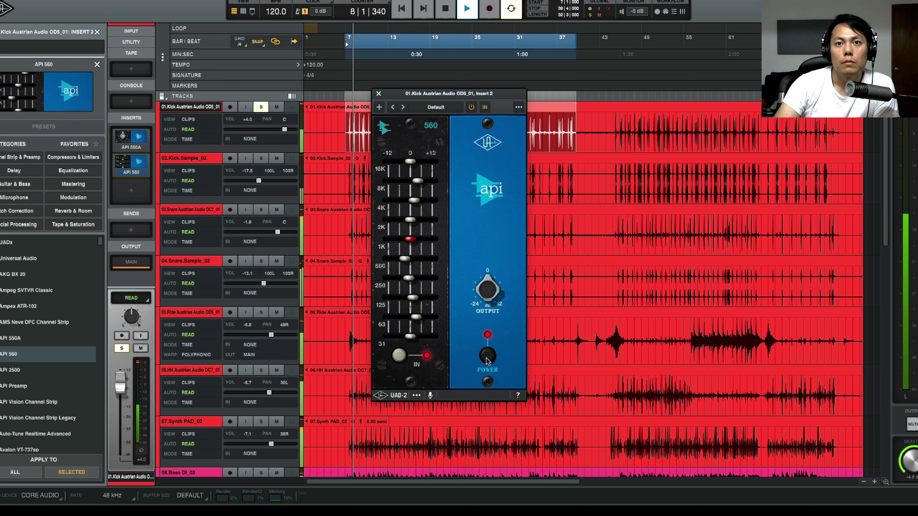
click(487, 359)
click(487, 359)
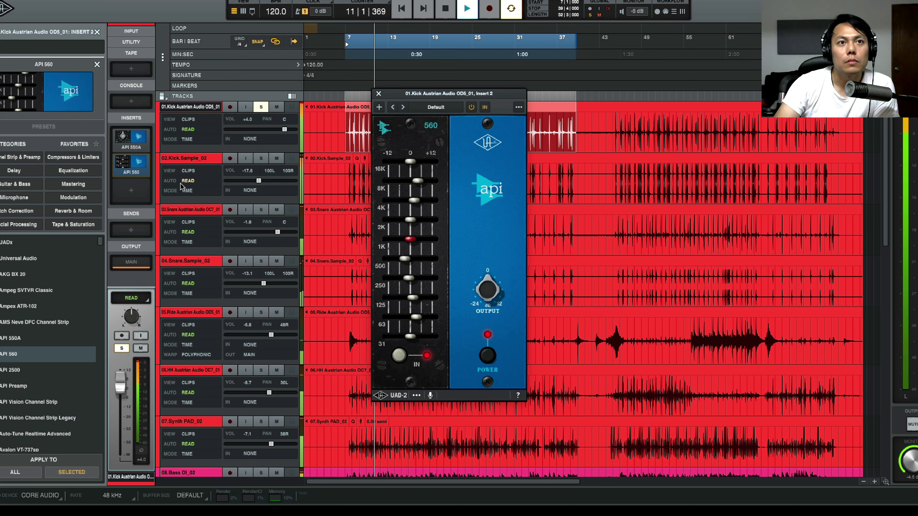
key(space)
Insert the Empirical Labs Distressor compressor in the first kick track's third slot and close the API 560 window
click(132, 191)
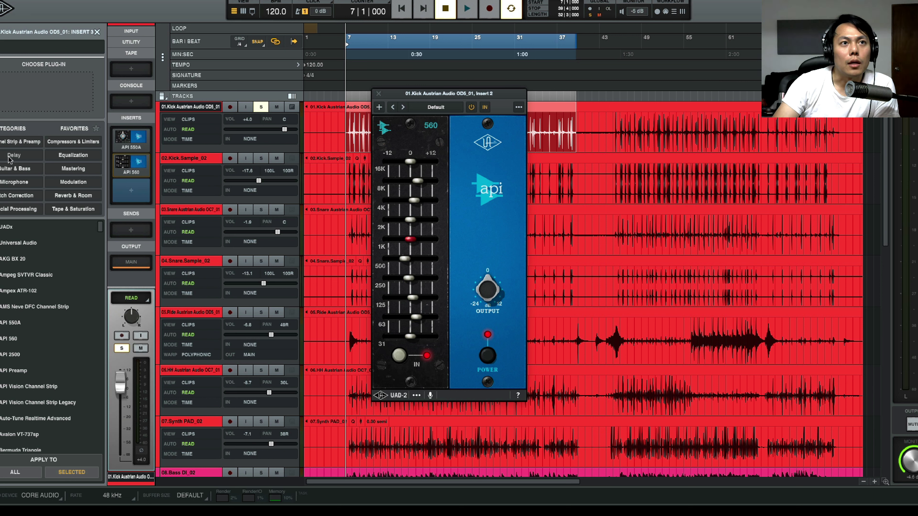
click(60, 143)
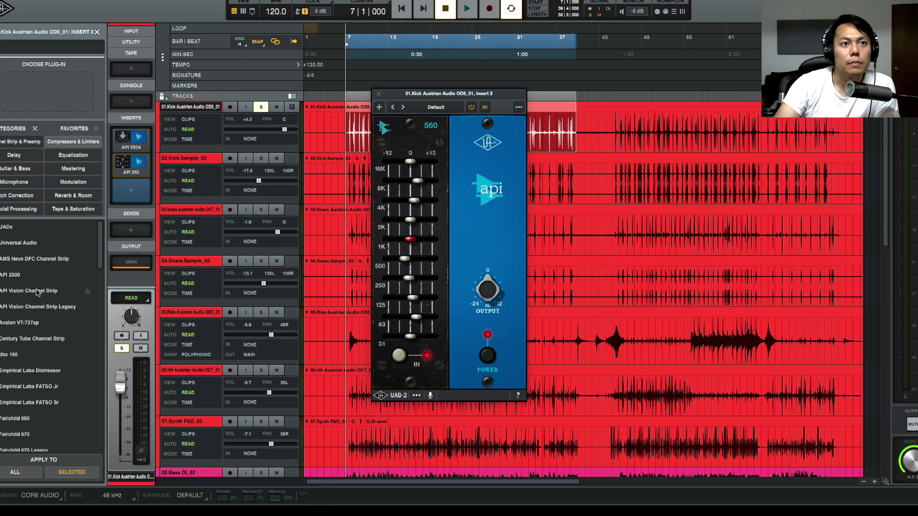
scroll(38, 292, down, 2)
scroll(38, 293, down, 1)
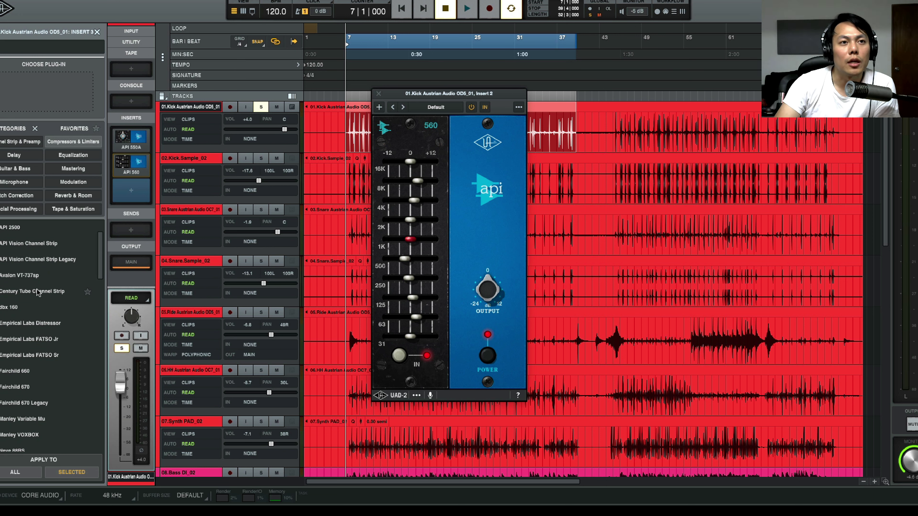
double_click(46, 325)
drag(441, 99, 448, 185)
click(379, 94)
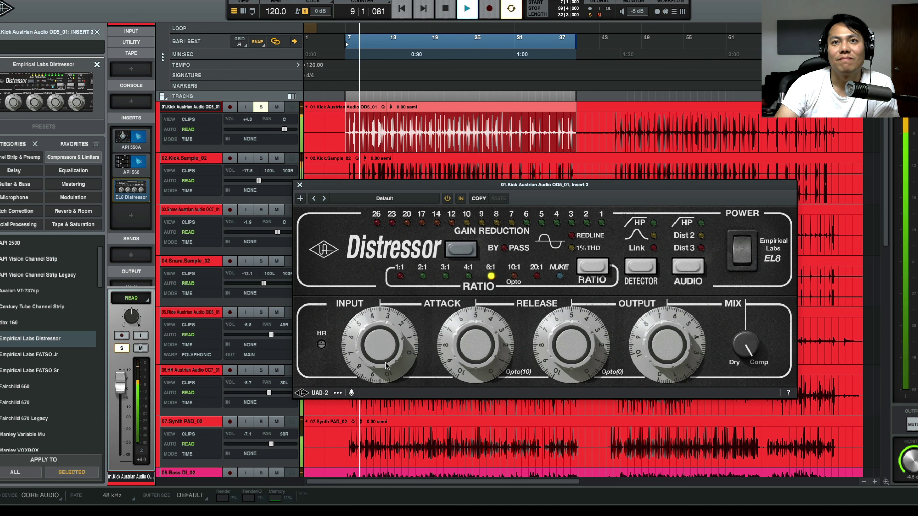
On the kick's Distressor, lower the input to about 1, attack to about 4 and release slightly, and raise the output to nearly 10
drag(380, 357, 385, 381)
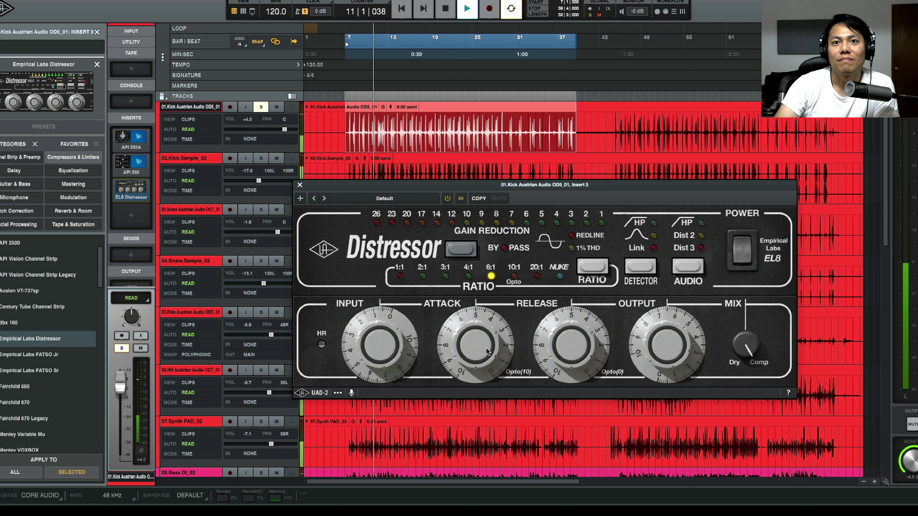
drag(469, 362, 465, 401)
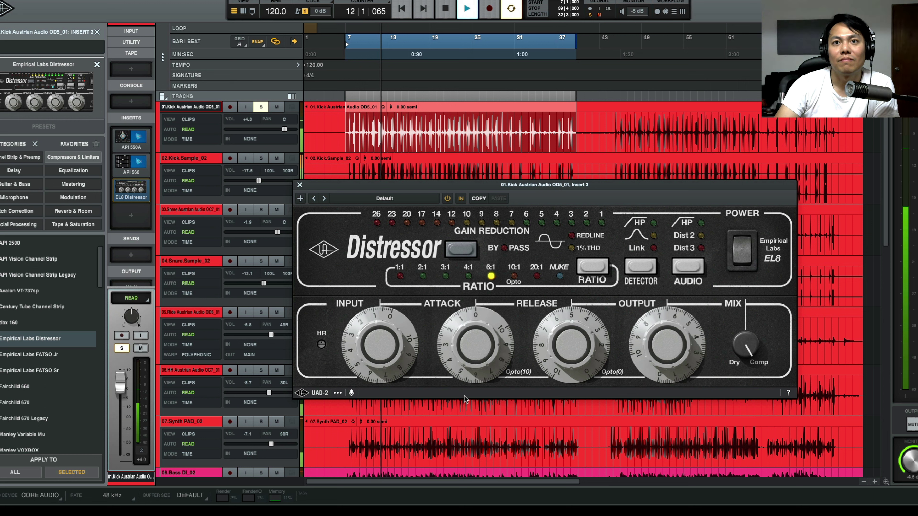
drag(386, 360, 386, 353)
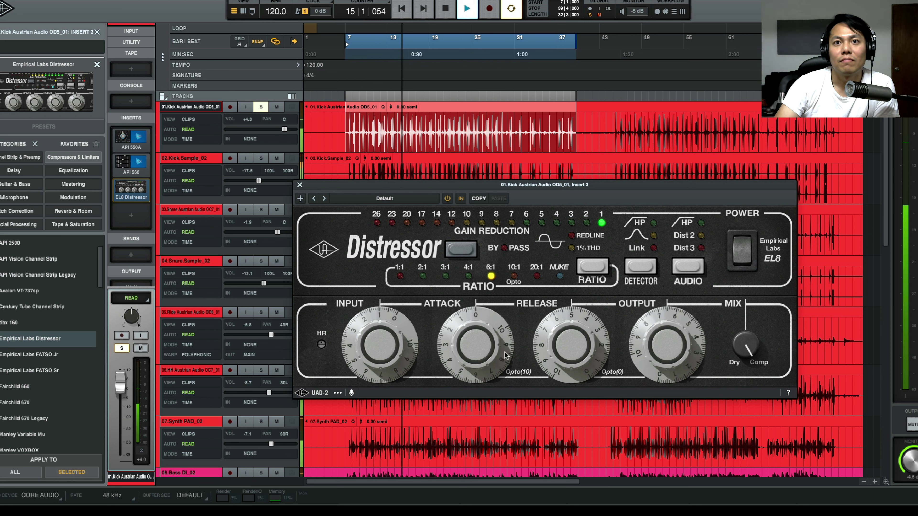
drag(506, 356, 495, 324)
drag(586, 334, 586, 345)
drag(673, 347, 681, 318)
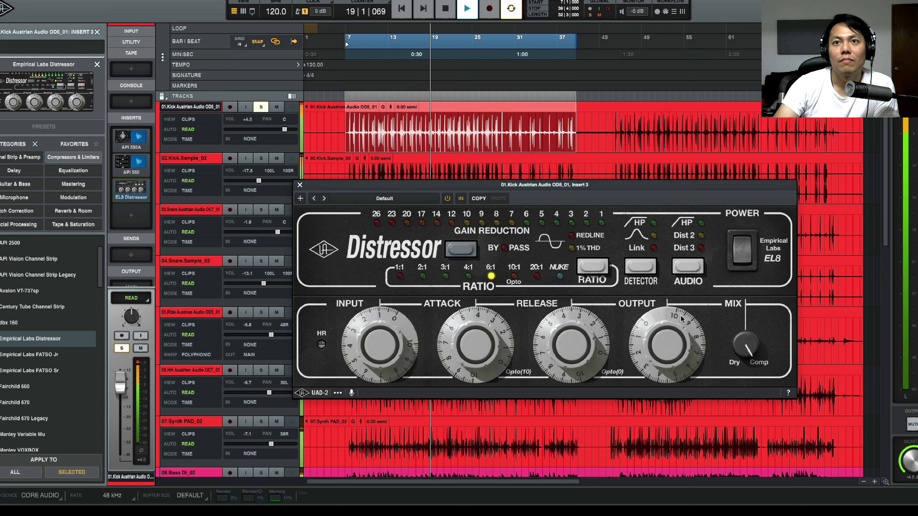
Set the Distressor to a 4:1 ratio with Dist 3, and compare the kick with its power off and on
click(591, 267)
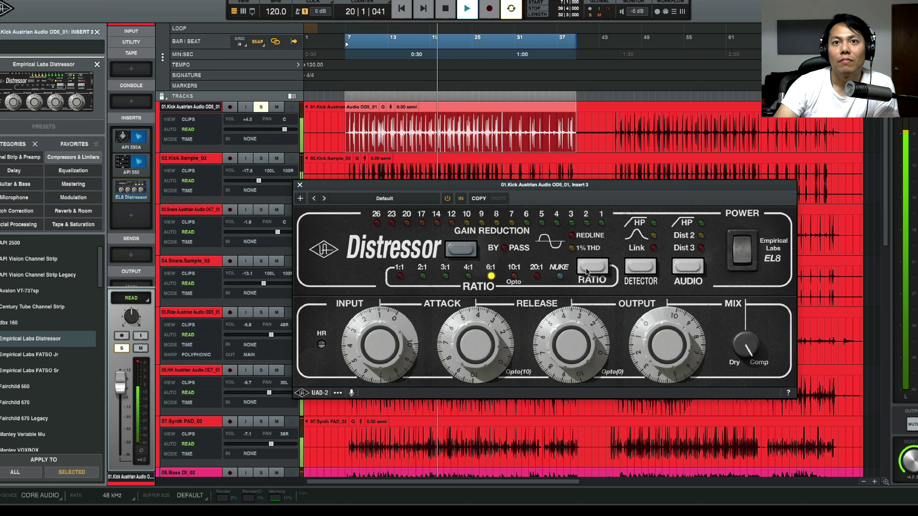
click(591, 268)
click(591, 267)
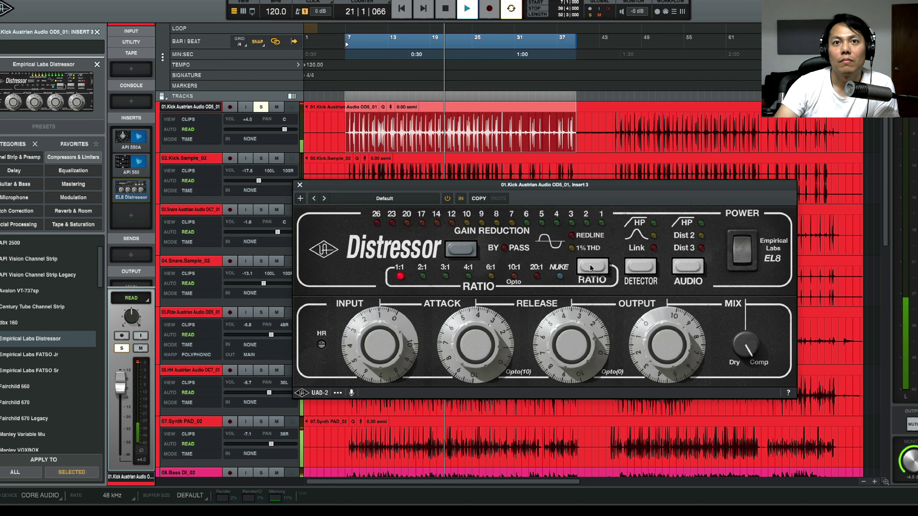
click(592, 267)
click(591, 268)
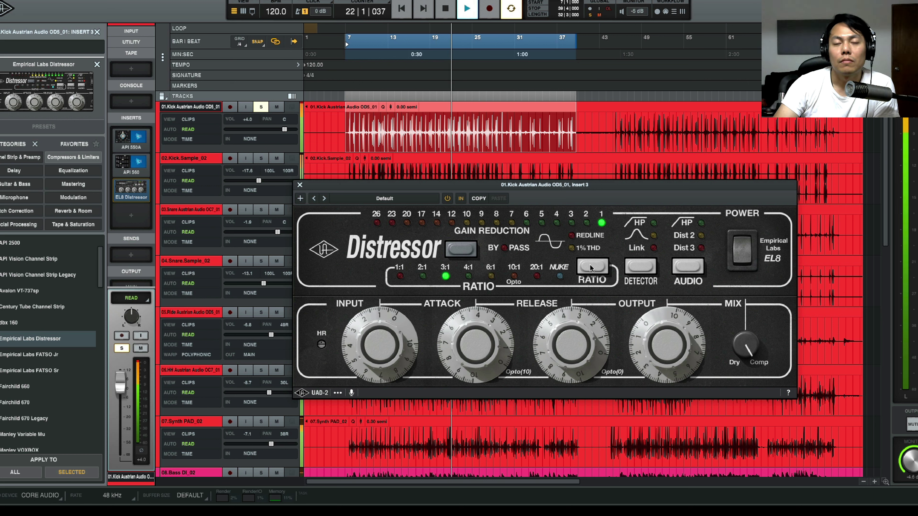
click(591, 268)
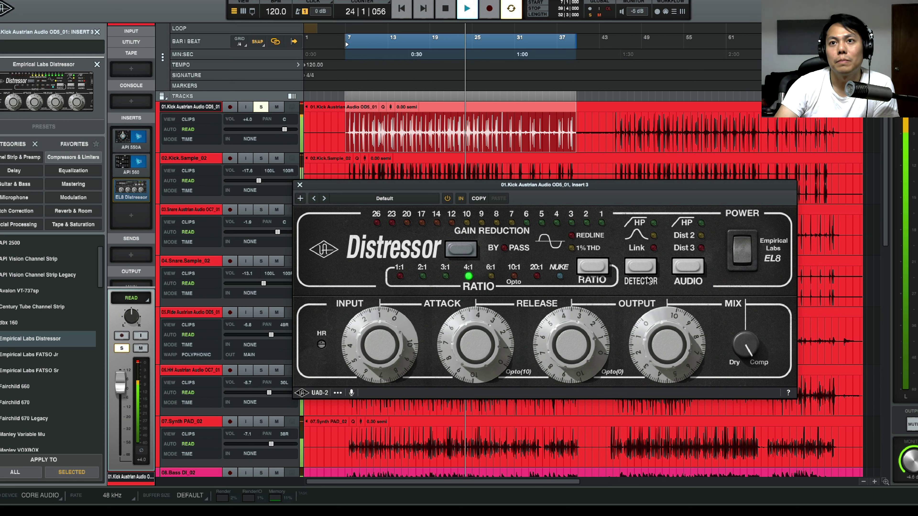
click(686, 268)
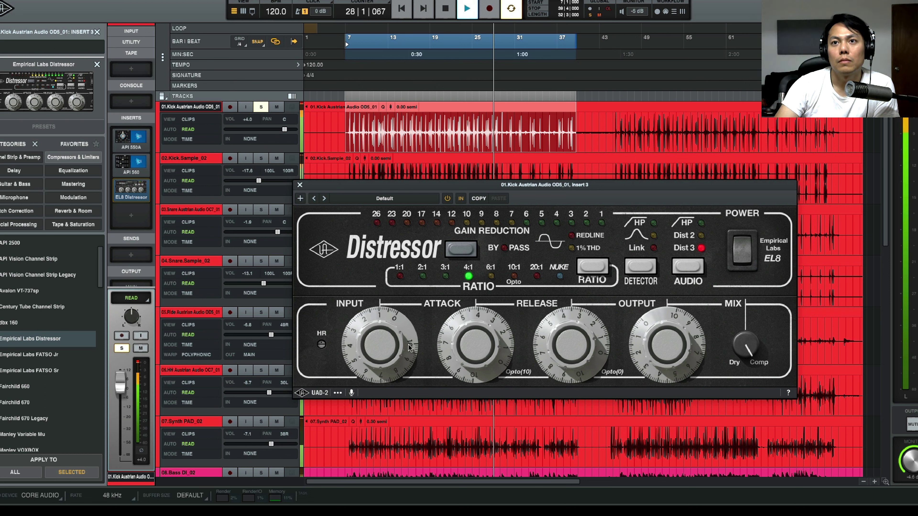
click(744, 261)
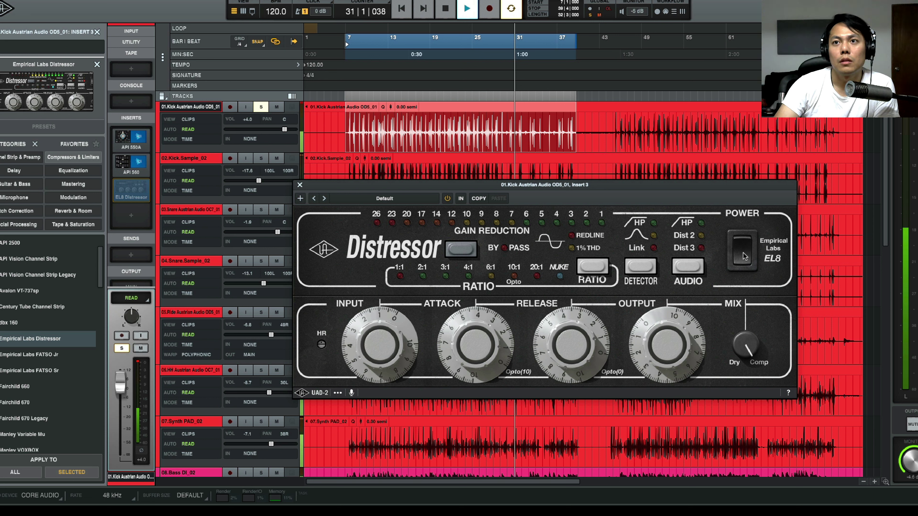
click(743, 247)
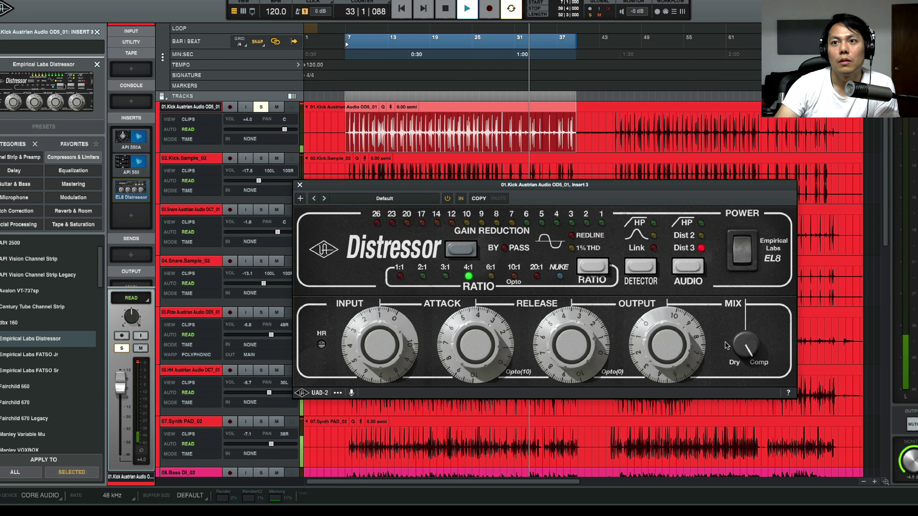
Blend some dry signal into the Distressor's mix, raise its input slightly, and restart the loop to listen
drag(740, 347, 737, 359)
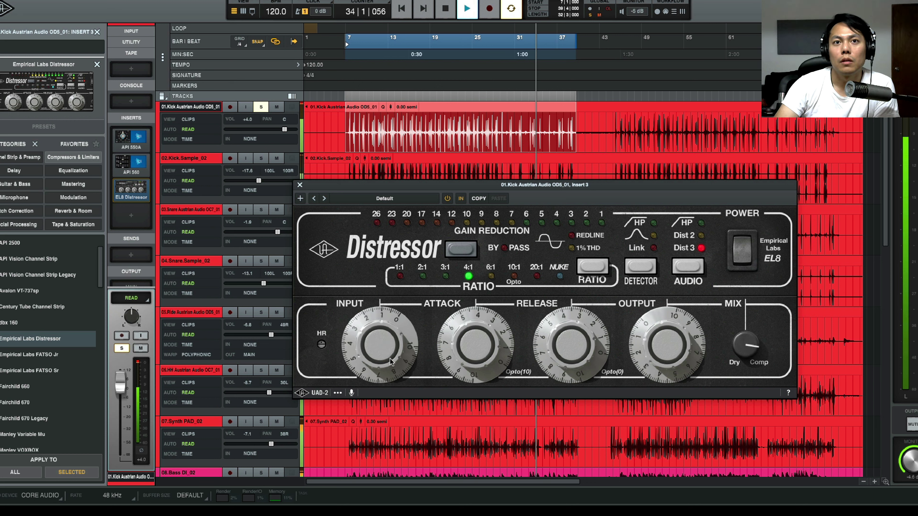
drag(390, 358, 390, 355)
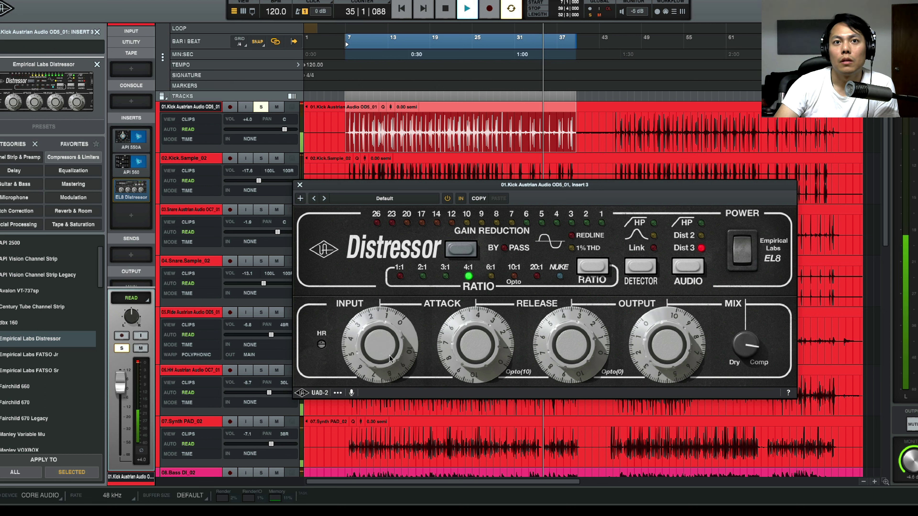
key(space)
key(space)
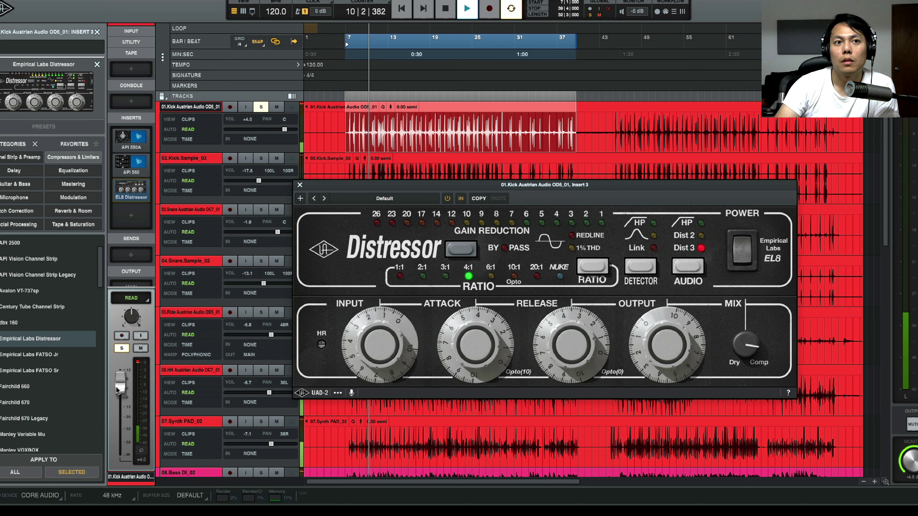
Set the first kick track's volume to -7.3 dB and the monitor level to about -8 dB, and stop playback
drag(115, 386, 115, 400)
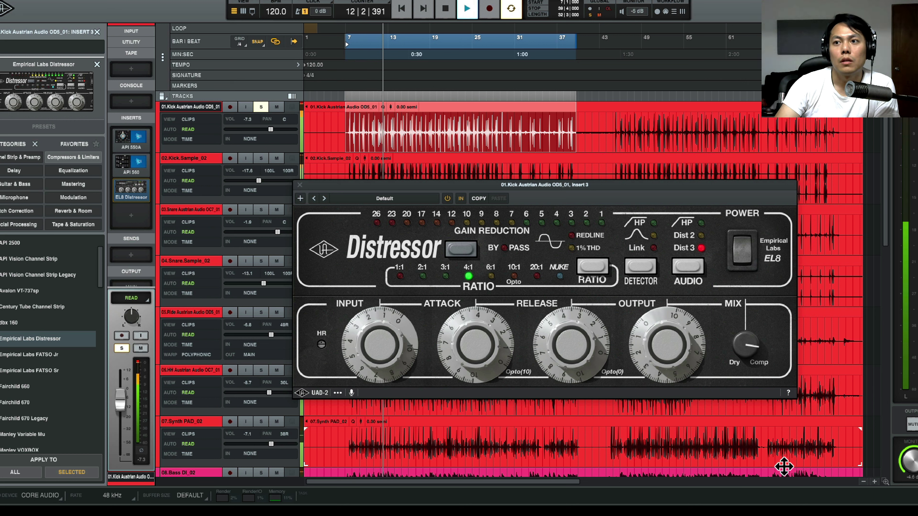
mouse_move(909, 459)
mouse_down()
mouse_move(911, 451)
mouse_move(908, 465)
mouse_up()
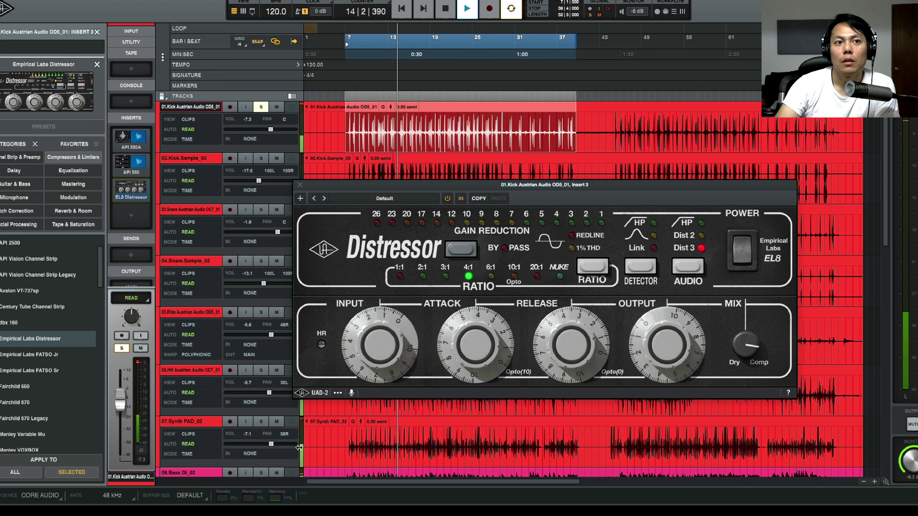
key(space)
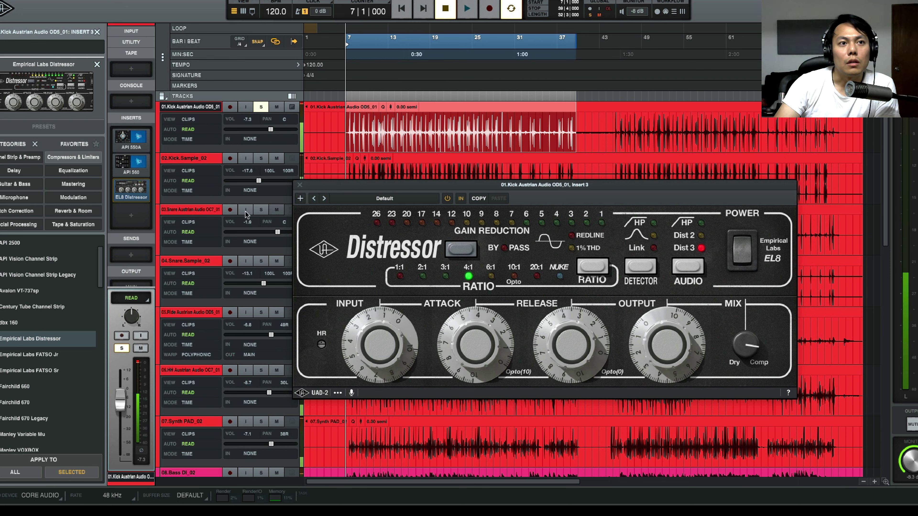
Browse the compressors and limiters and replace the Distressor on the first kick track's third insert with the Precision Limiter
scroll(68, 382, down, 6)
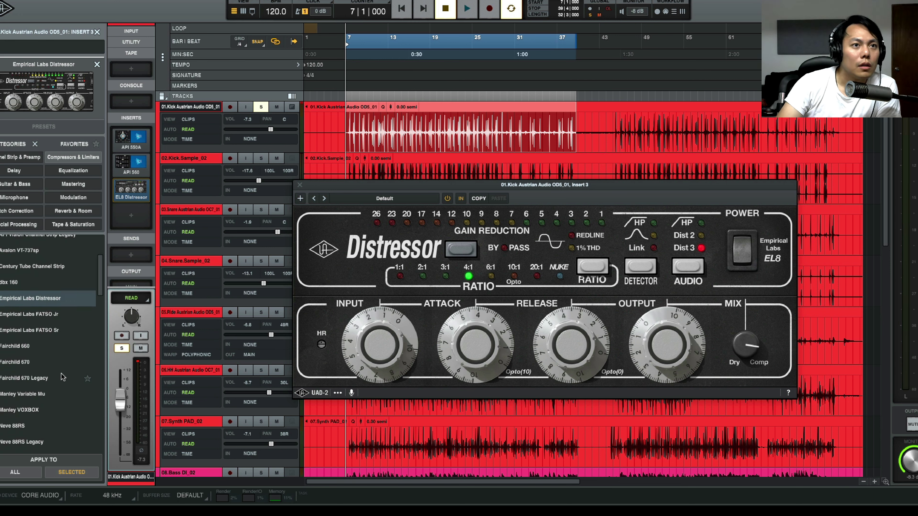
scroll(62, 379, down, 8)
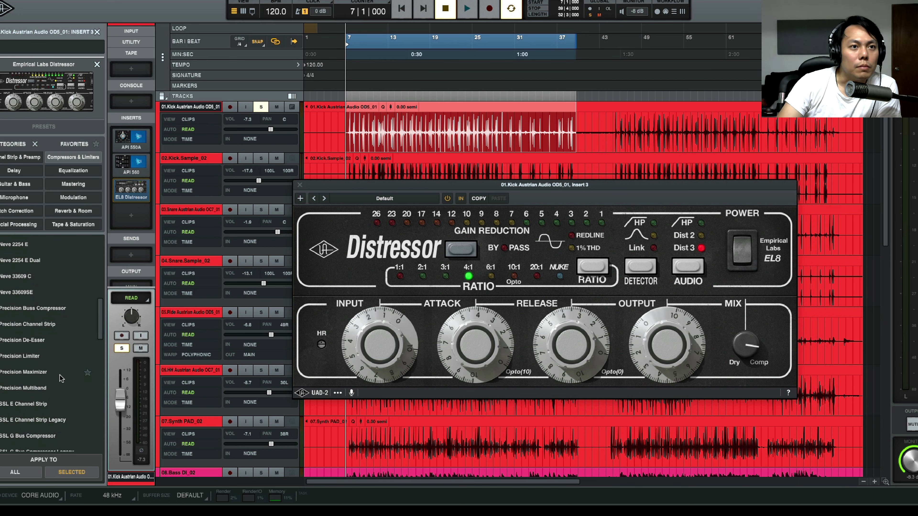
scroll(61, 378, down, 12)
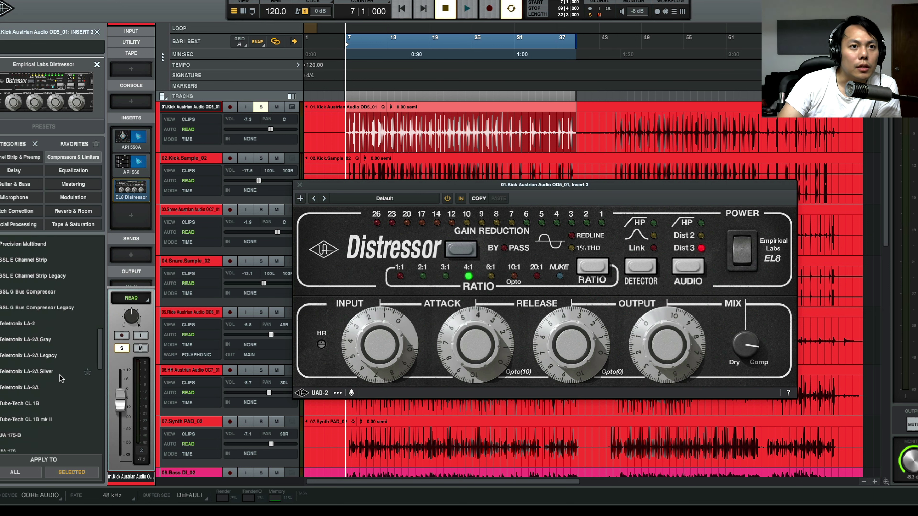
scroll(62, 378, down, 7)
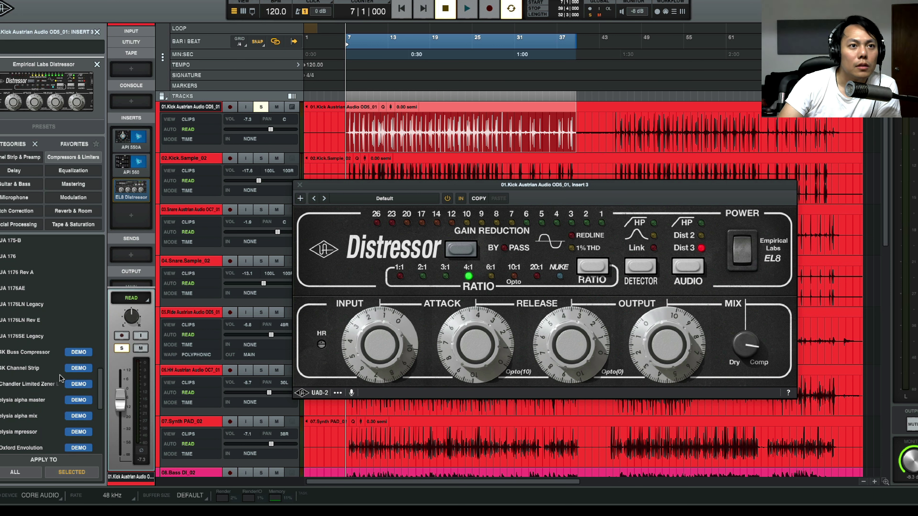
scroll(60, 378, up, 11)
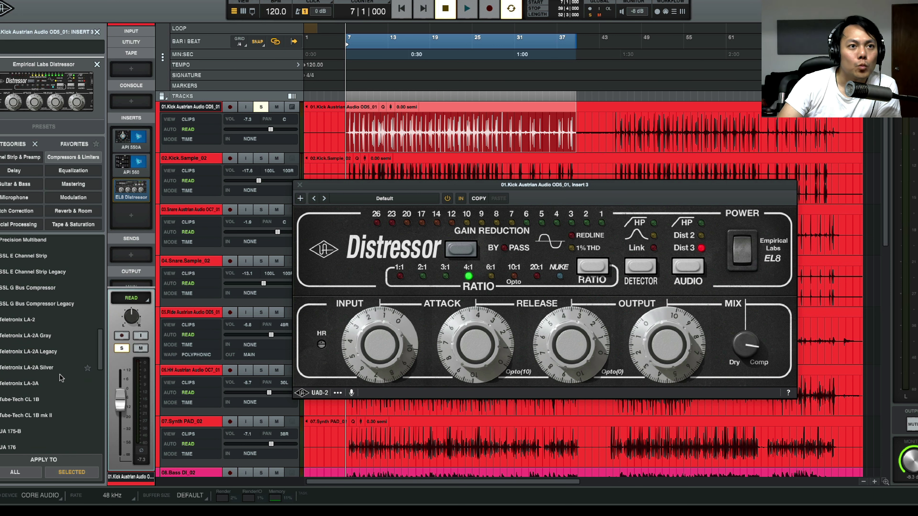
scroll(60, 378, up, 7)
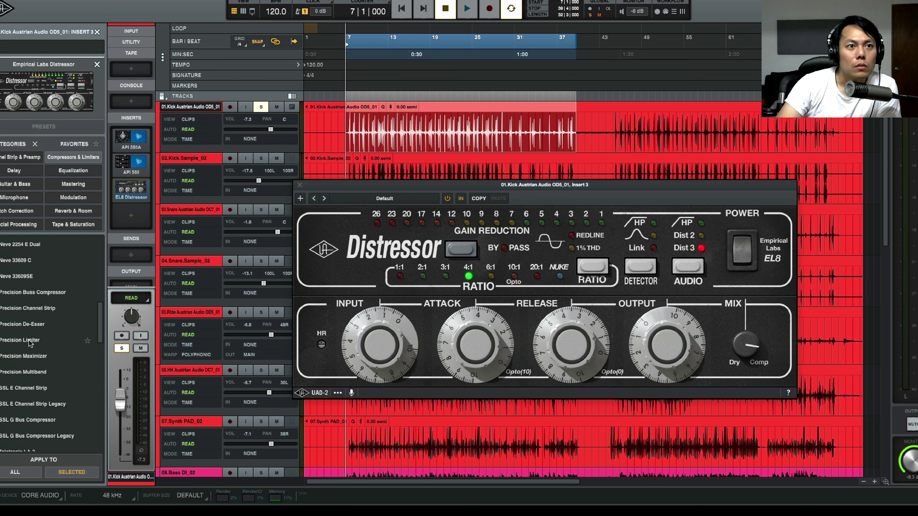
scroll(22, 347, up, 2)
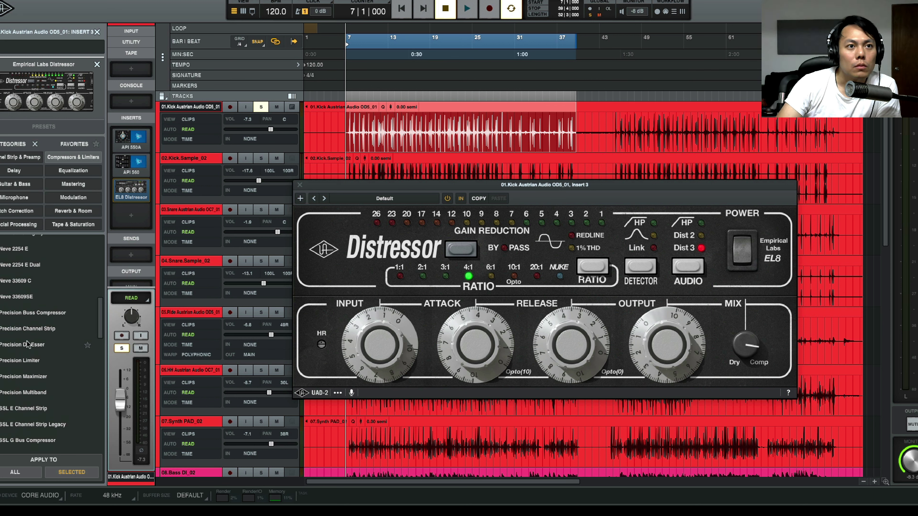
click(24, 362)
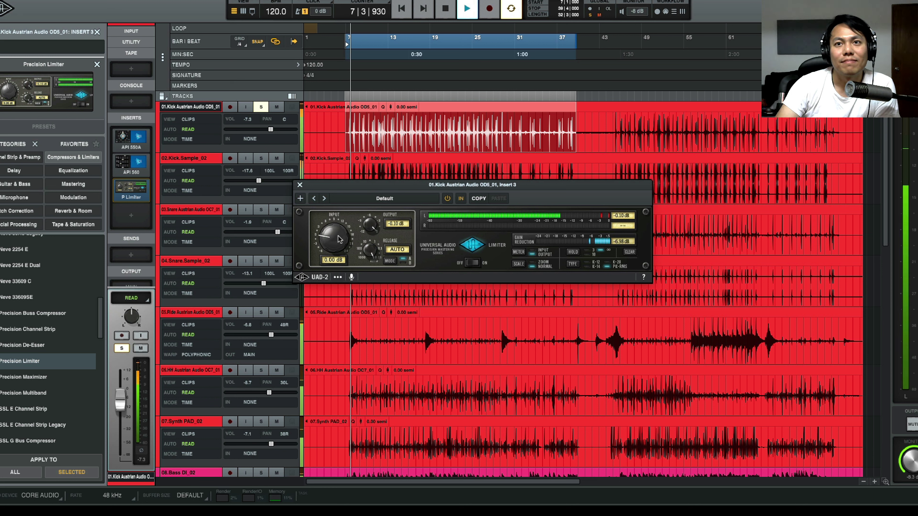
Set the Precision Limiter's input to 4.20 dB and output to 0.00 dB, and raise the first kick track's volume to +2.0 dB
mouse_move(334, 234)
mouse_down()
mouse_move(340, 217)
mouse_move(340, 231)
mouse_up()
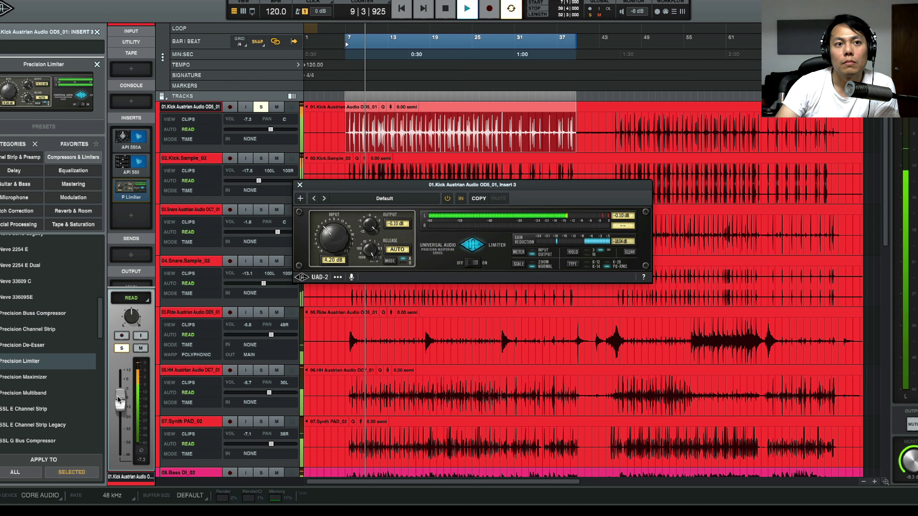
drag(374, 231, 374, 228)
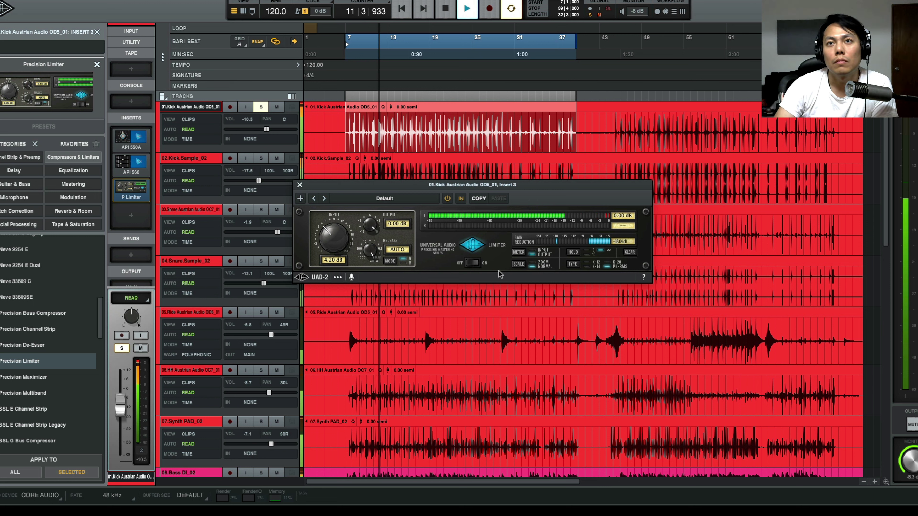
drag(123, 403, 122, 382)
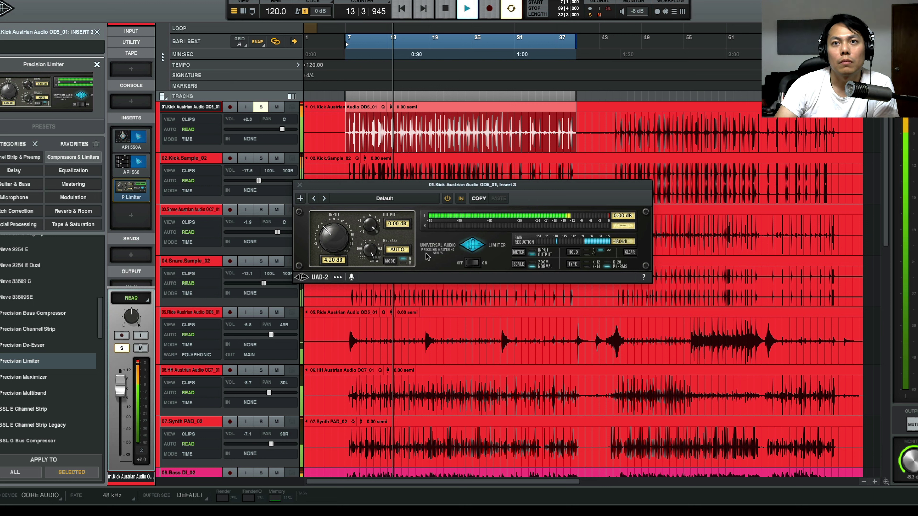
Compare the kick with the Precision Limiter on and off, leave it off, and lower the track's volume to -5.7 dB
click(472, 263)
click(472, 263)
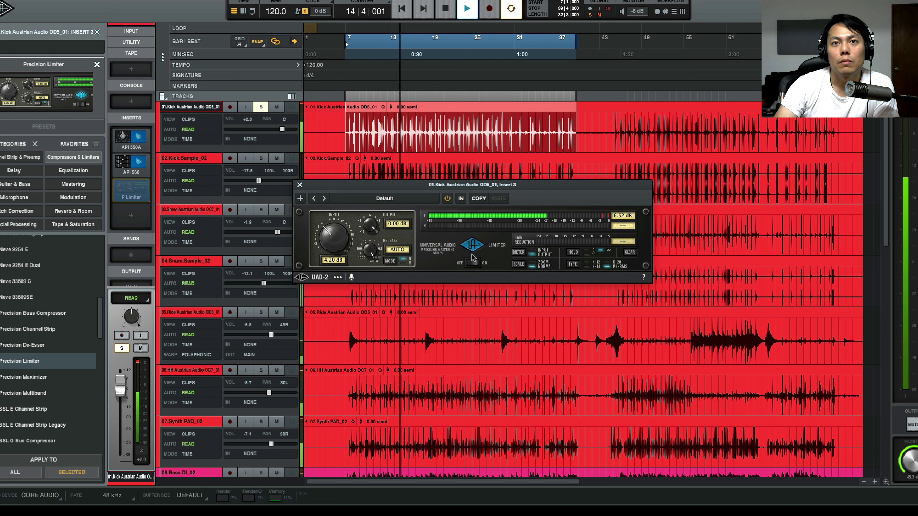
click(472, 263)
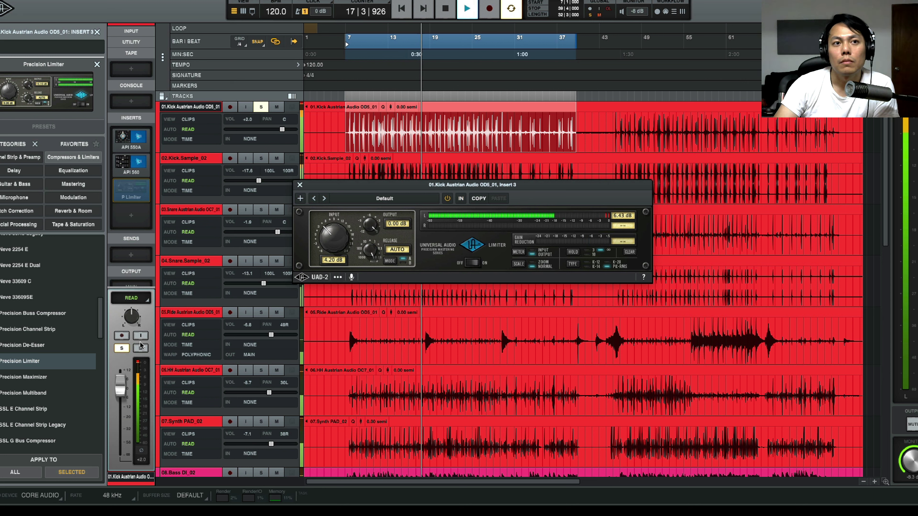
drag(115, 391, 116, 404)
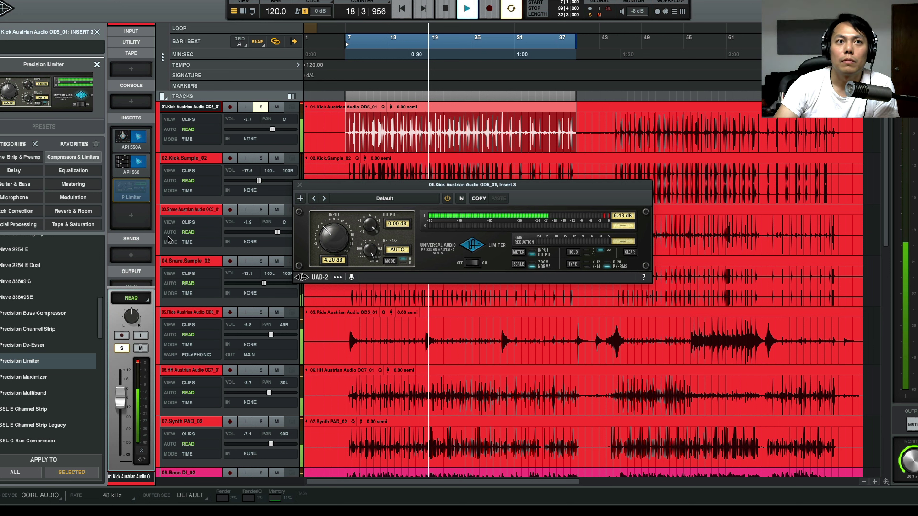
Remove the Precision Limiter from the first kick track's third insert
mouse_move(151, 201)
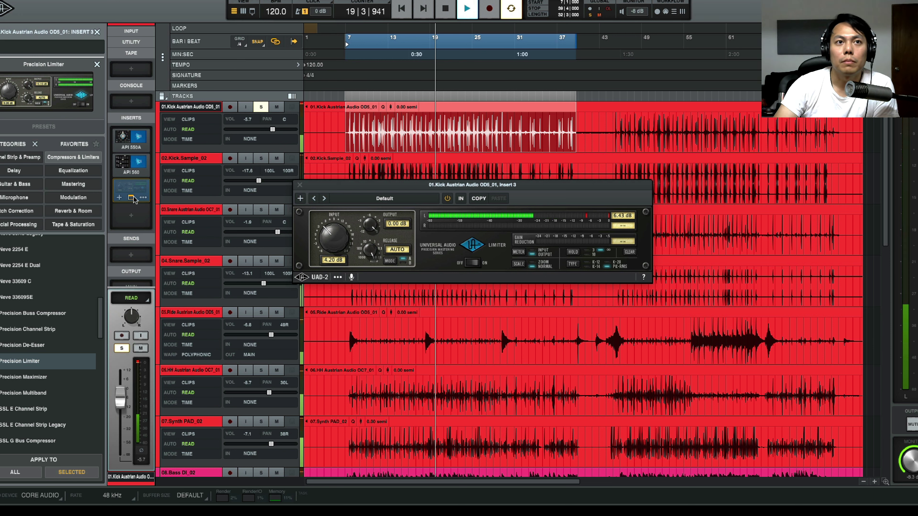
click(141, 199)
click(143, 198)
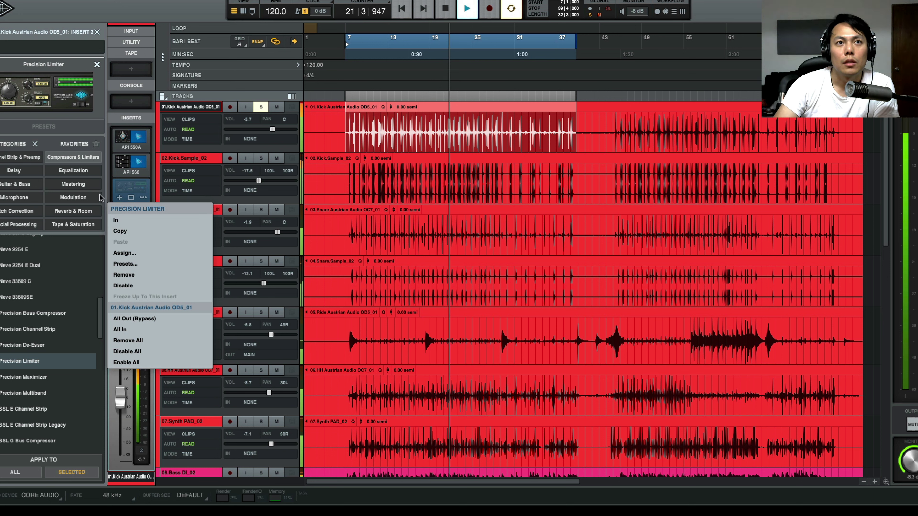
click(126, 199)
click(130, 197)
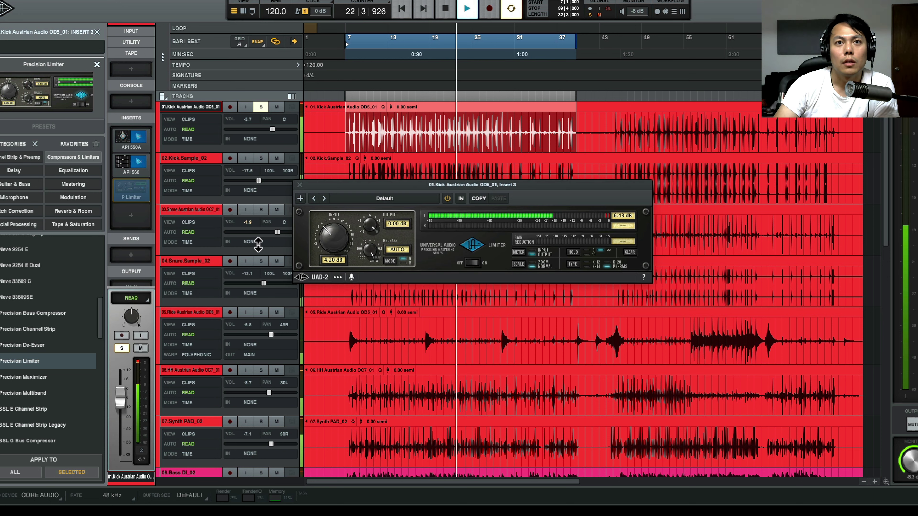
right_click(127, 189)
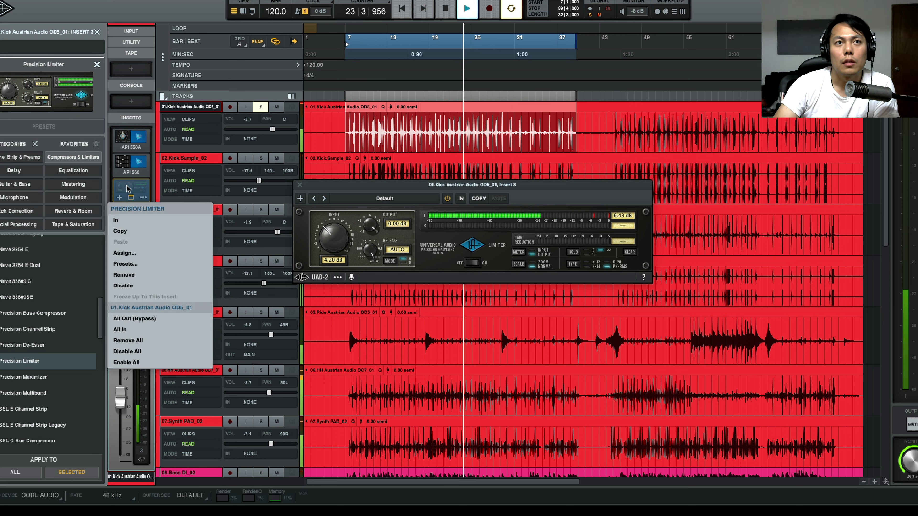
click(139, 274)
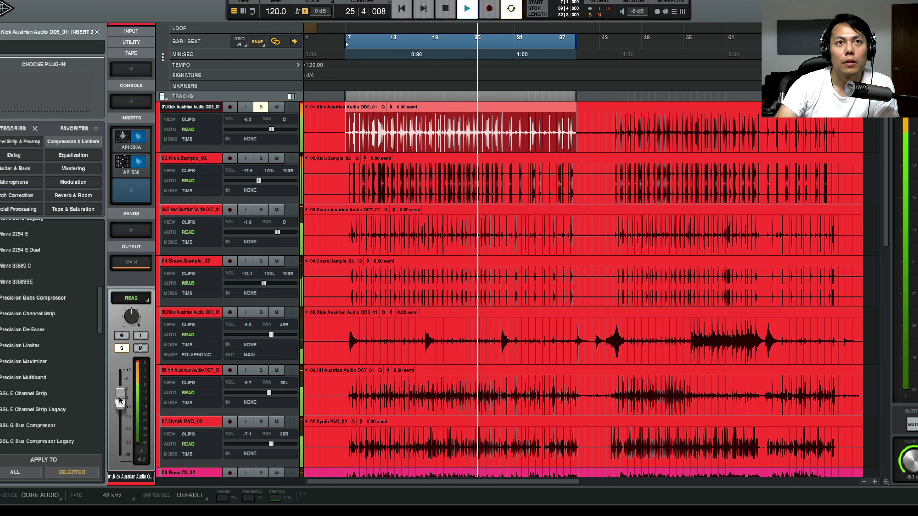
In the mixer view, set the first kick's volume to +1.4 dB and solo the kick sample at about -10.8 dB
click(244, 11)
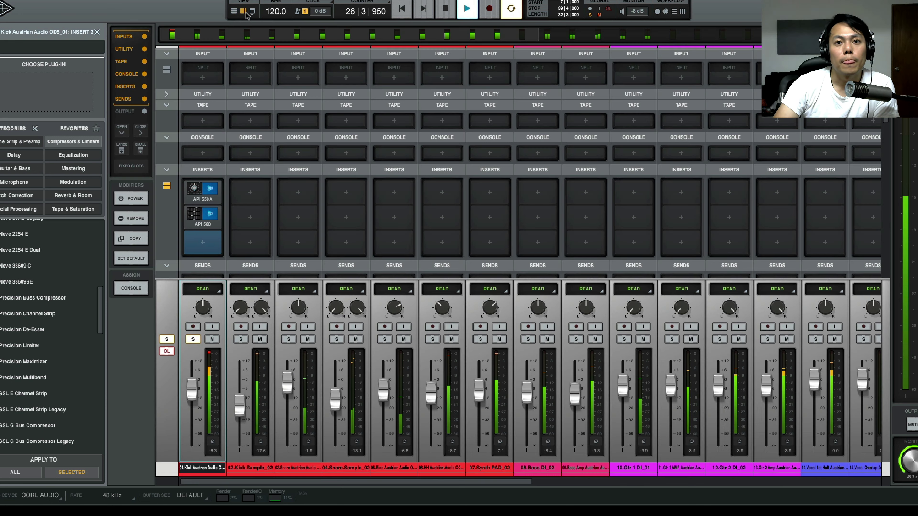
mouse_move(192, 395)
mouse_down()
mouse_move(191, 415)
mouse_move(190, 380)
mouse_up()
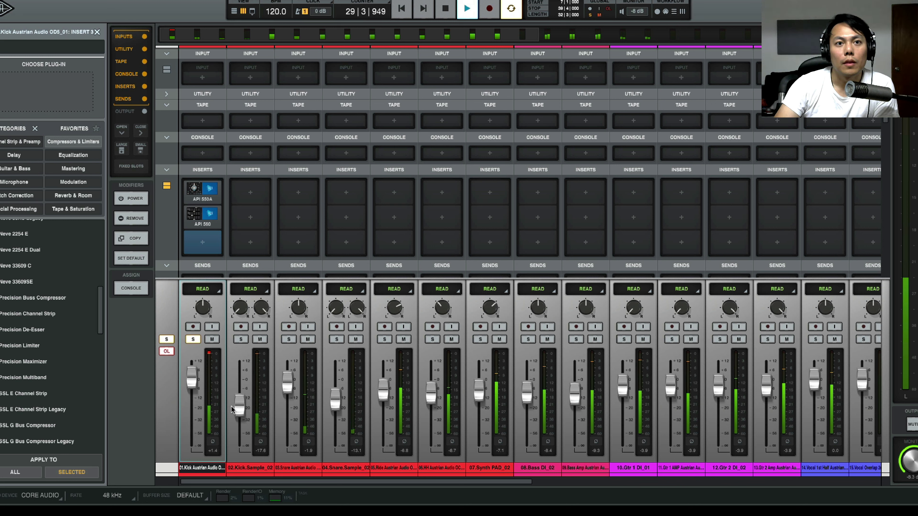
drag(232, 410, 234, 396)
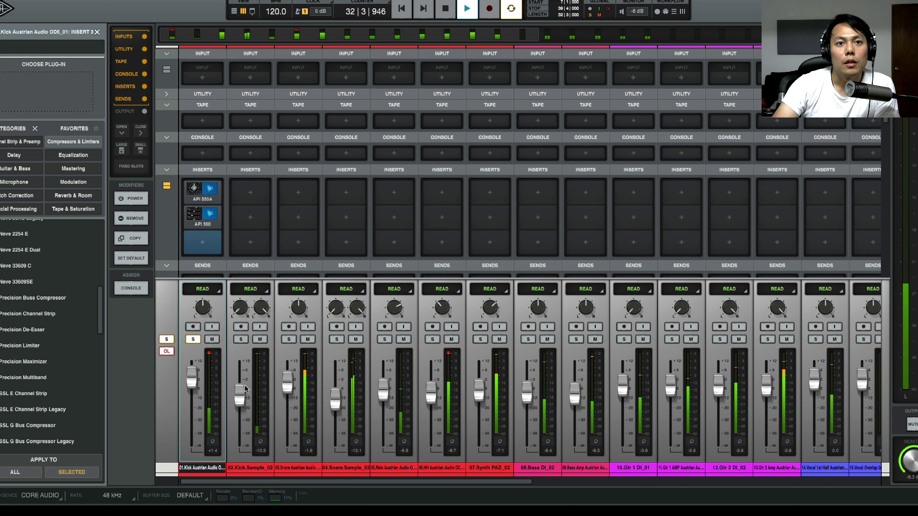
click(241, 340)
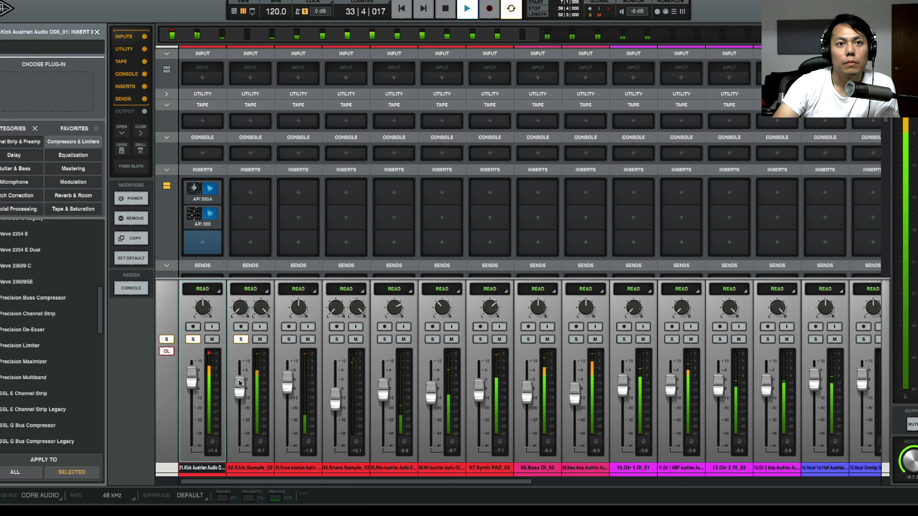
drag(239, 383, 242, 394)
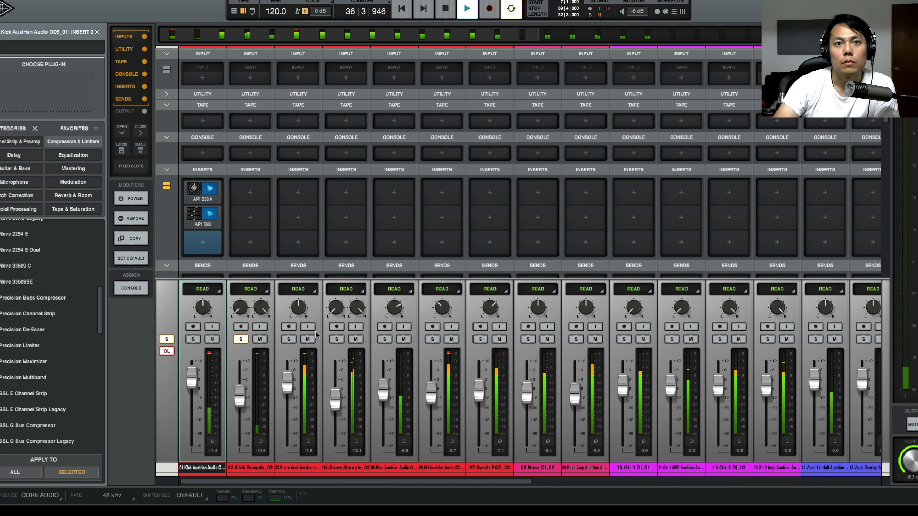
Stop playback, load the Precision Maximizer on the MAIN output's first insert, and raise its input to 6.72 dB
scroll(313, 343, right, 10)
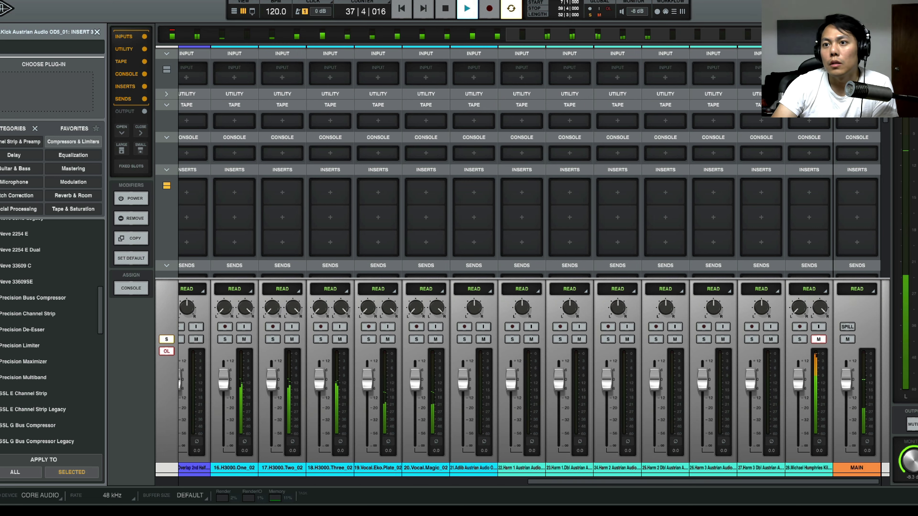
key(space)
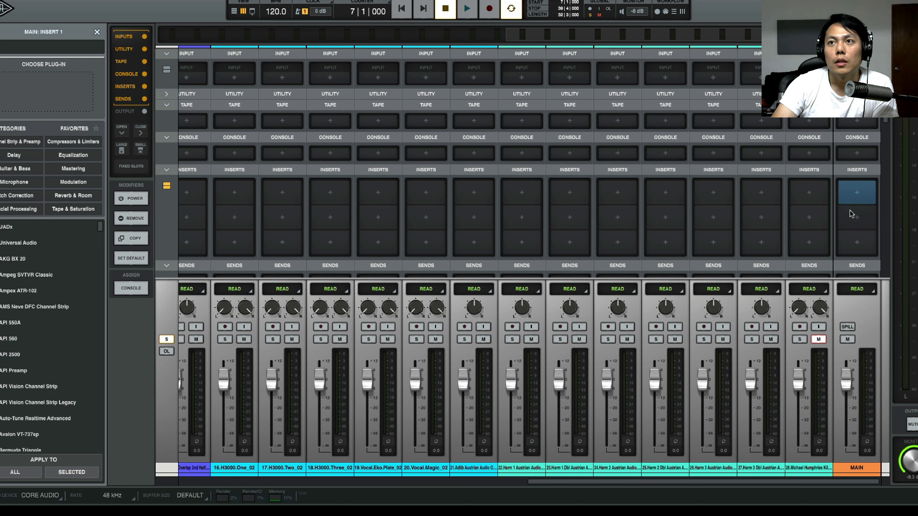
click(857, 198)
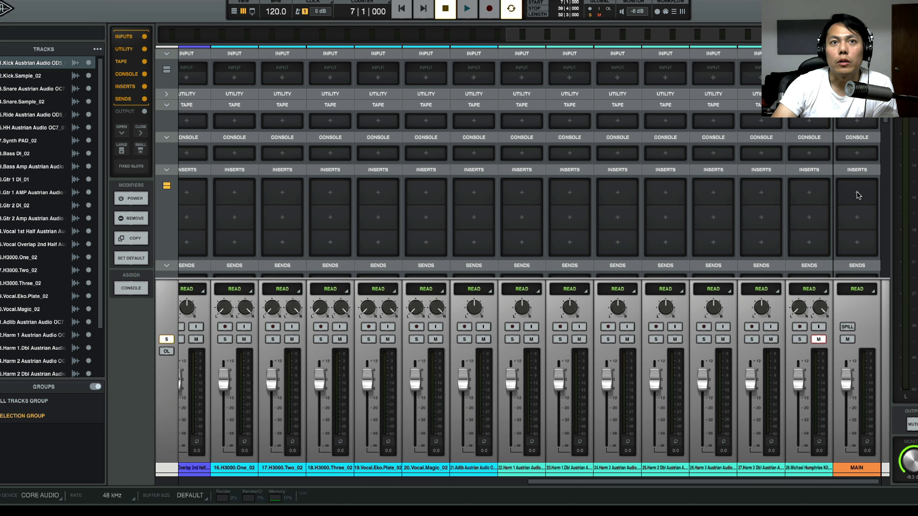
click(857, 193)
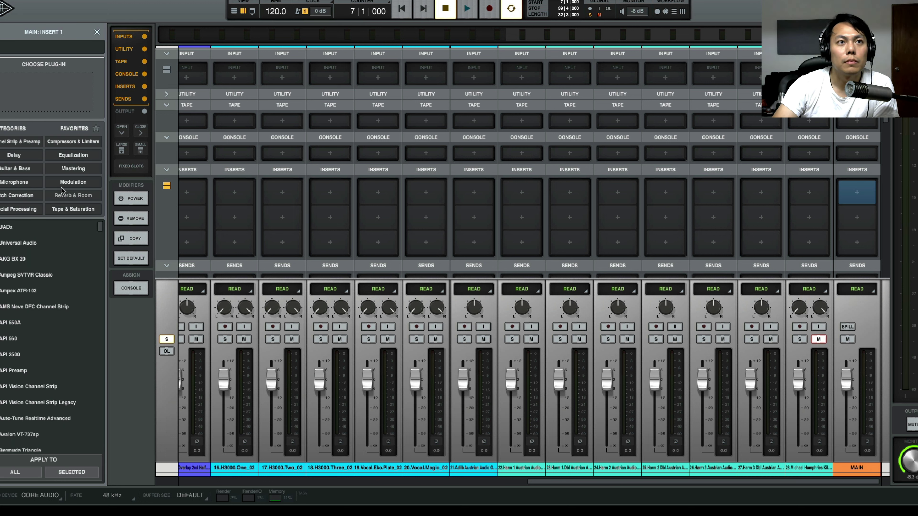
click(73, 143)
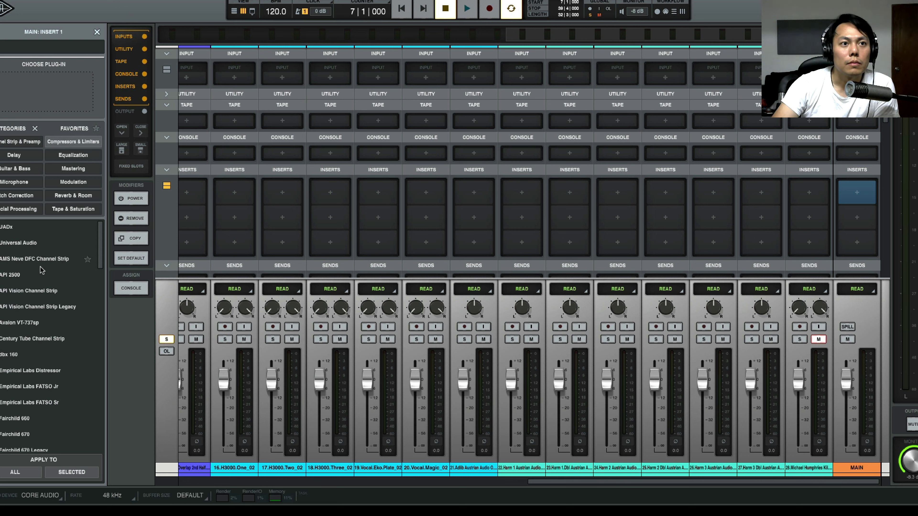
scroll(39, 304, down, 8)
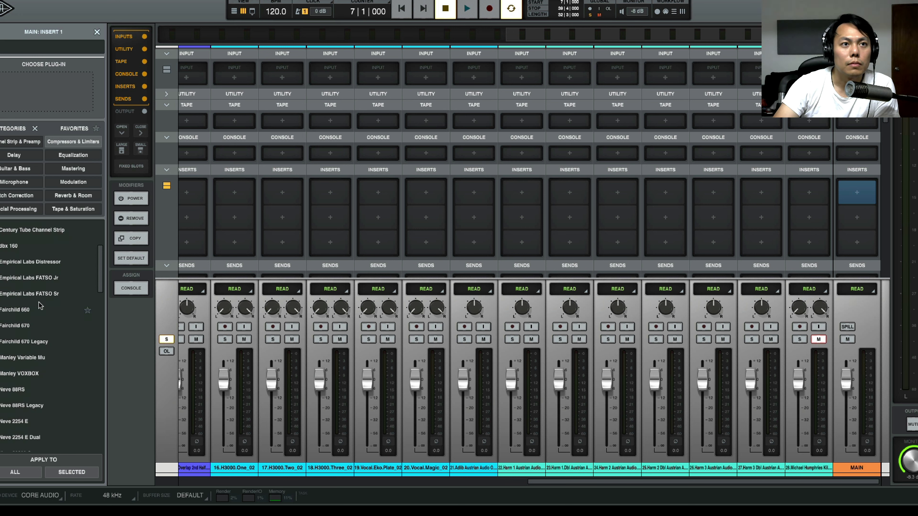
scroll(40, 306, down, 4)
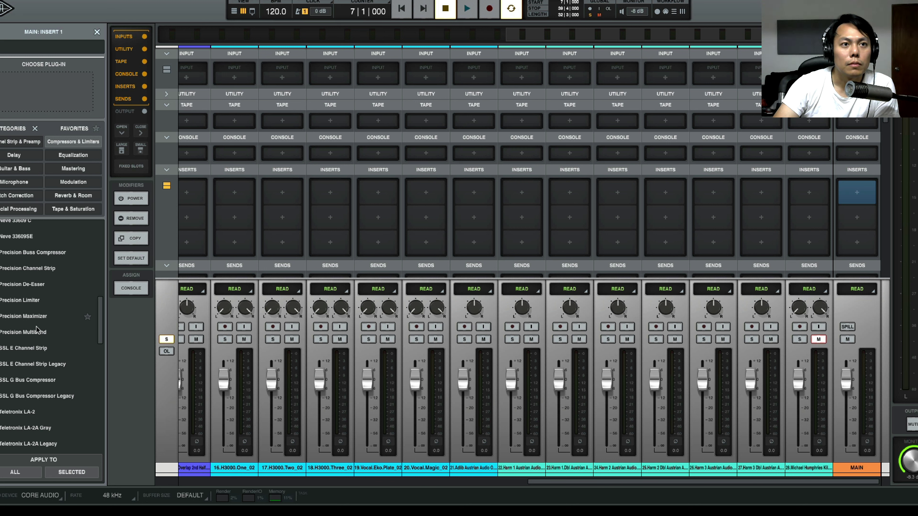
click(42, 317)
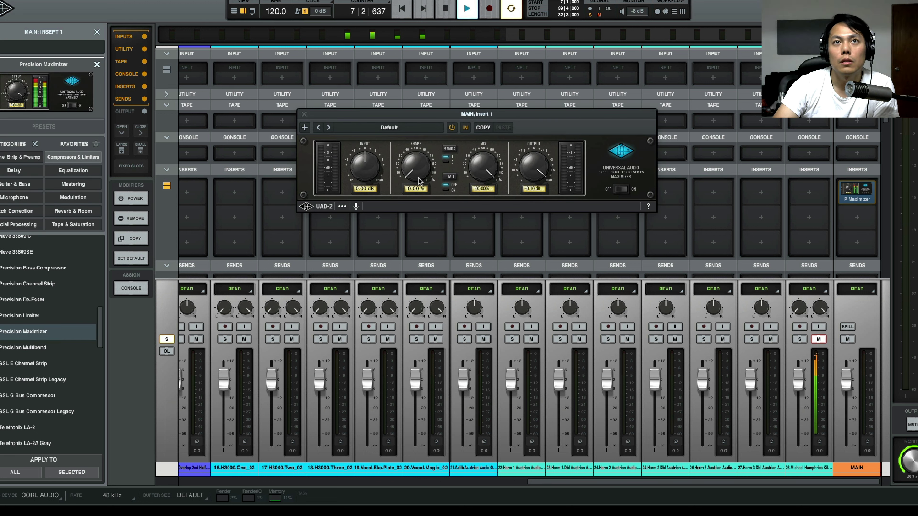
drag(366, 170, 368, 140)
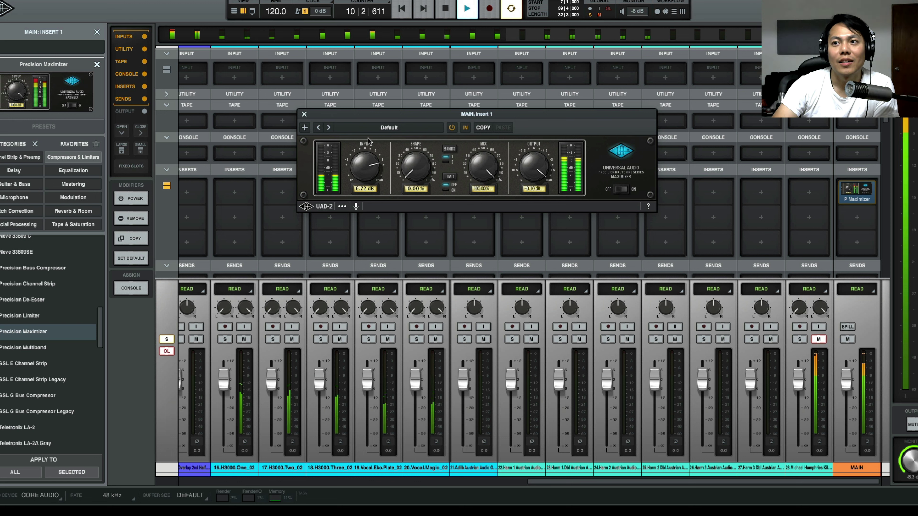
click(304, 115)
Lower the kick sample to about -17.2 dB and the first kick to about -21.3 dB, with both tracks soloed
scroll(246, 398, left, 10)
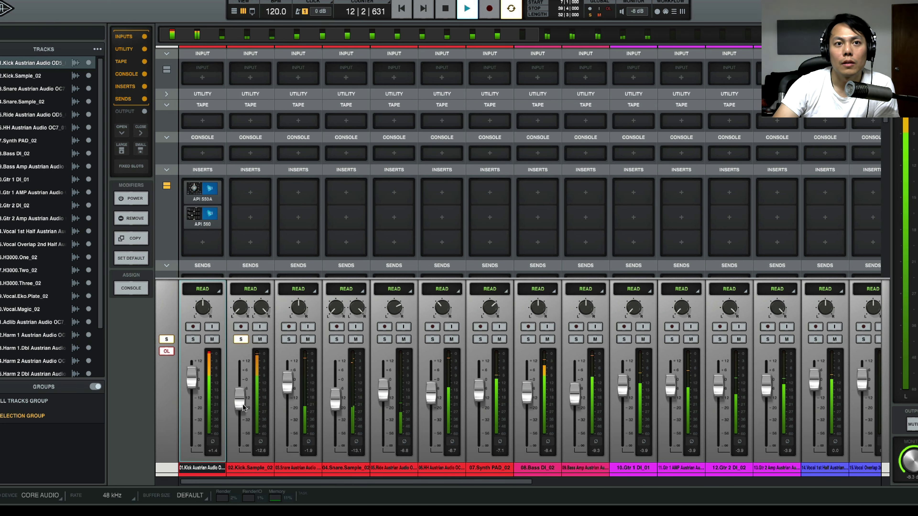
drag(243, 408, 239, 411)
drag(192, 380, 234, 401)
click(192, 340)
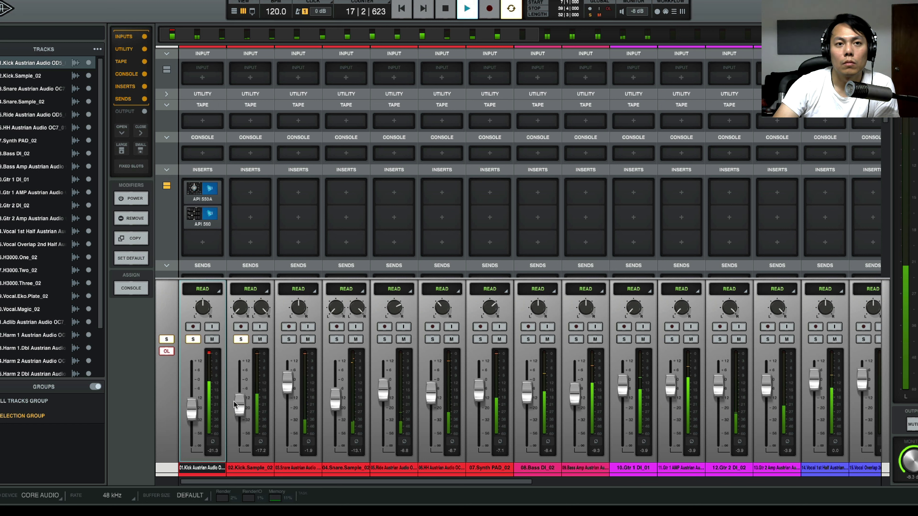
With only the kick sample soloed at about -14.5 dB, load the API 550A equalizer on its first insert
super+click(241, 340)
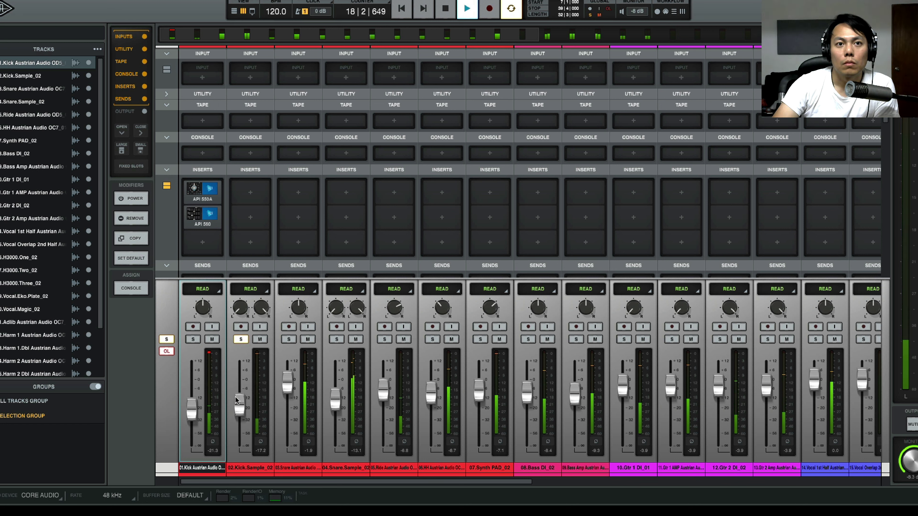
mouse_move(240, 403)
mouse_down()
mouse_move(240, 394)
mouse_move(240, 404)
mouse_up()
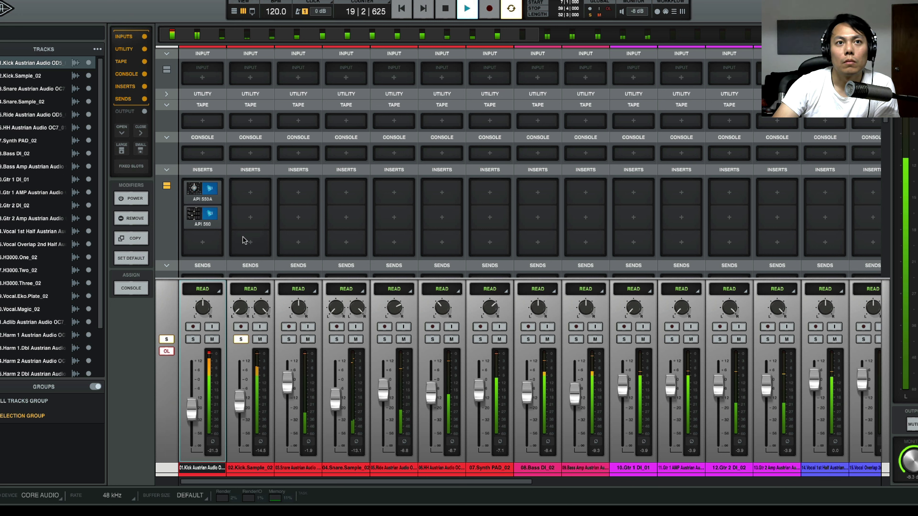
click(248, 202)
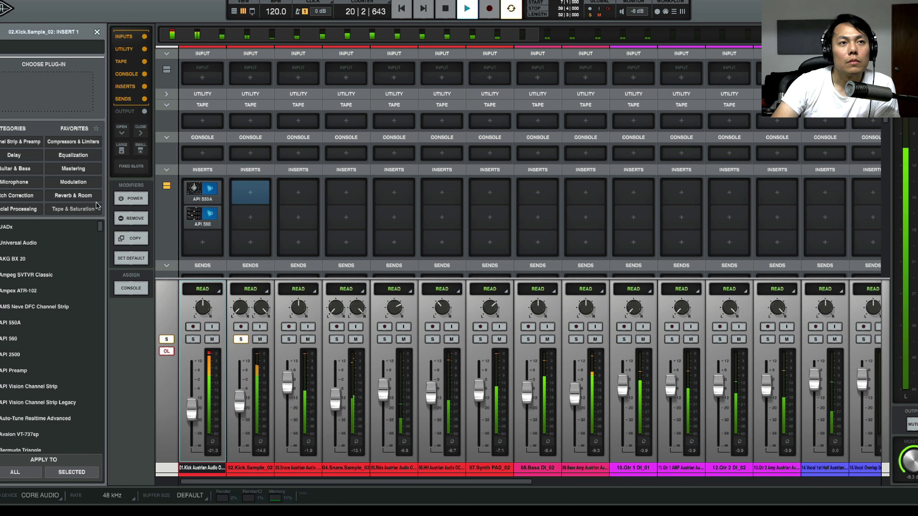
click(72, 155)
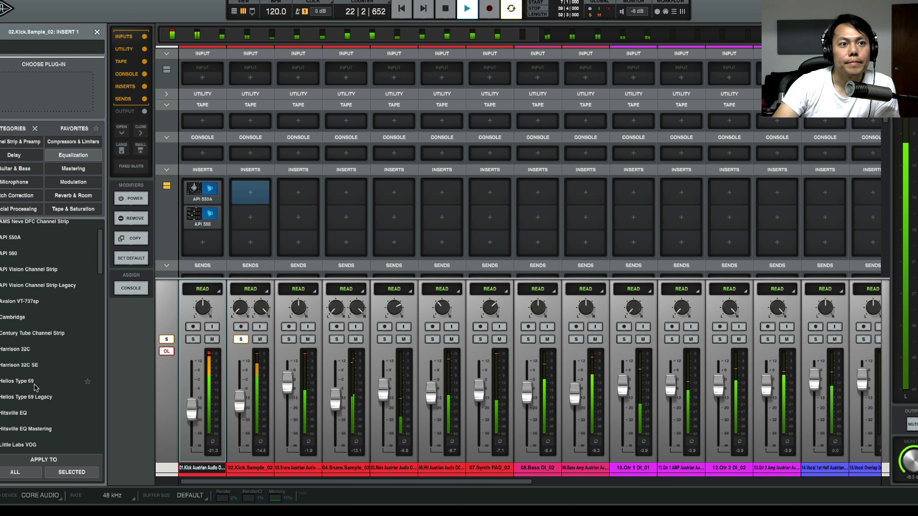
scroll(25, 372, down, 1)
click(21, 270)
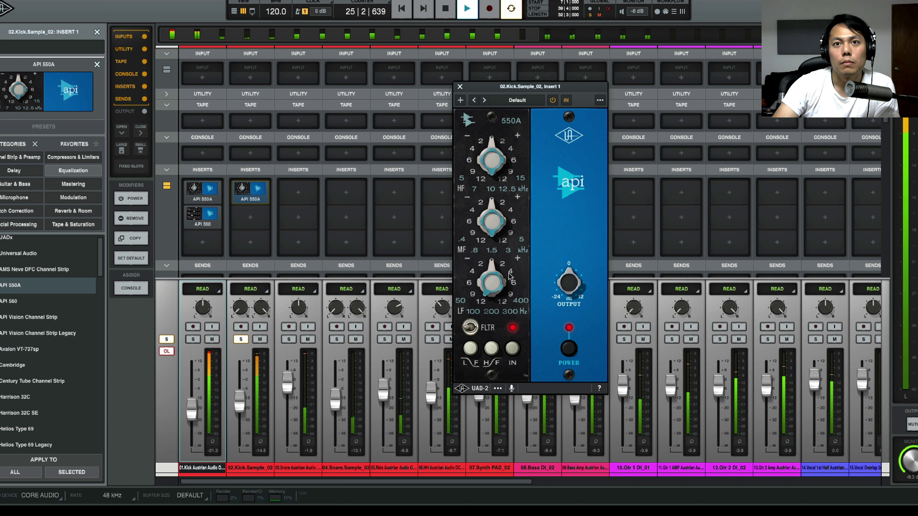
On the 550A, set the low and high bands to about +4 dB and mids to about -4 dB, with the kick sample at -11.3 dB
drag(507, 273, 501, 244)
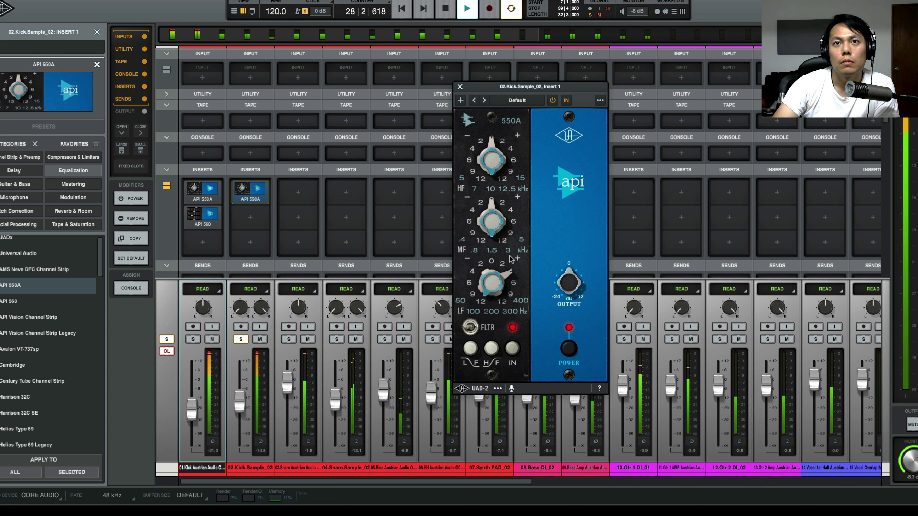
drag(489, 219, 472, 229)
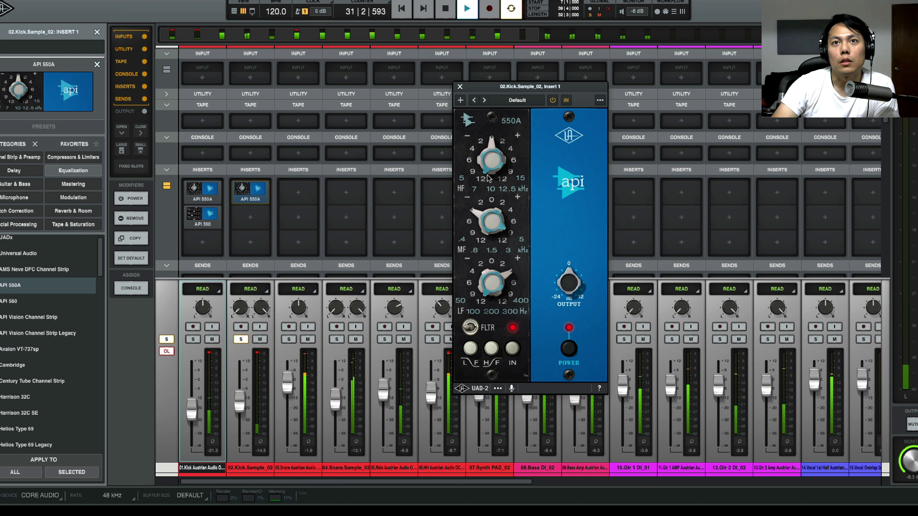
drag(498, 142, 504, 139)
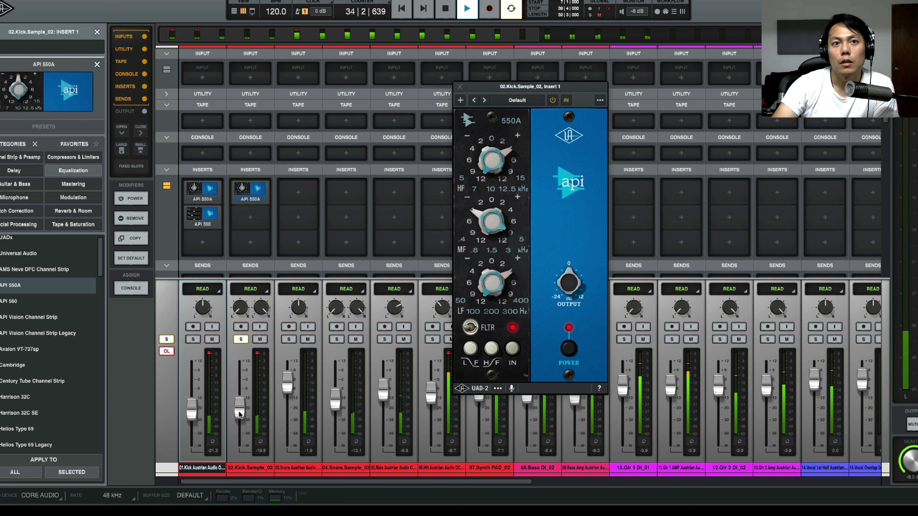
drag(242, 410, 246, 404)
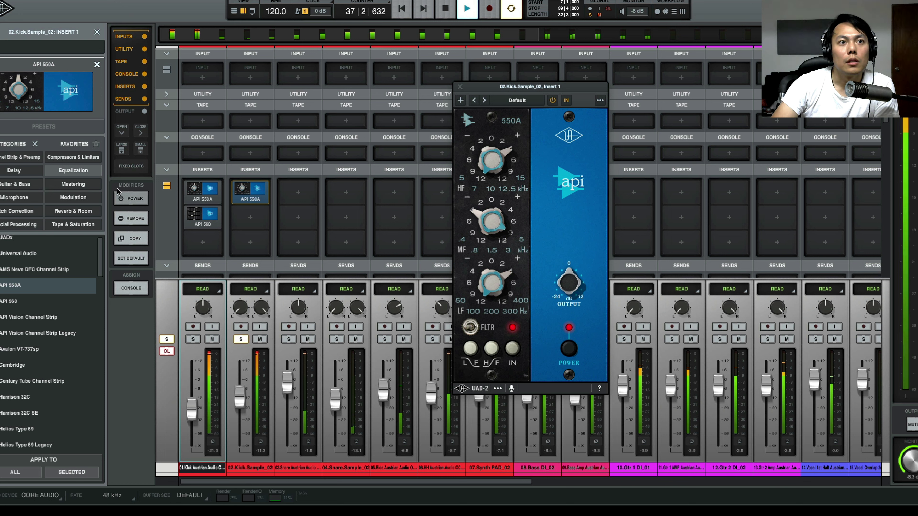
Load the API 560 on the kick sample's second insert, slightly boost 125 Hz, 4 kHz and 8 kHz, and trim the 550A's output
click(251, 219)
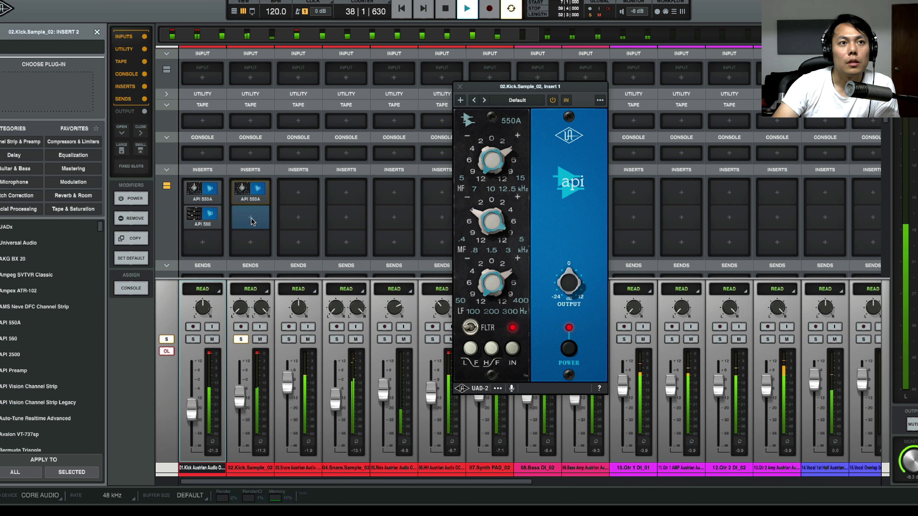
click(13, 338)
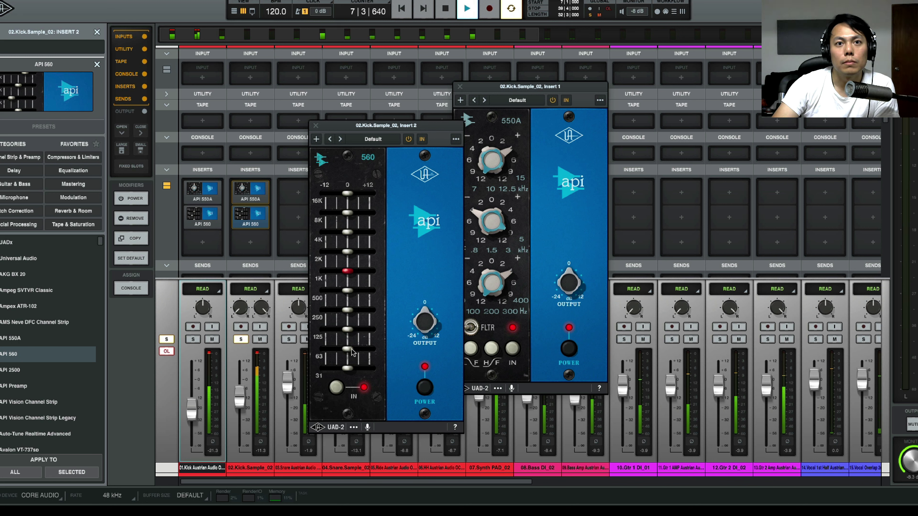
drag(347, 349, 350, 330)
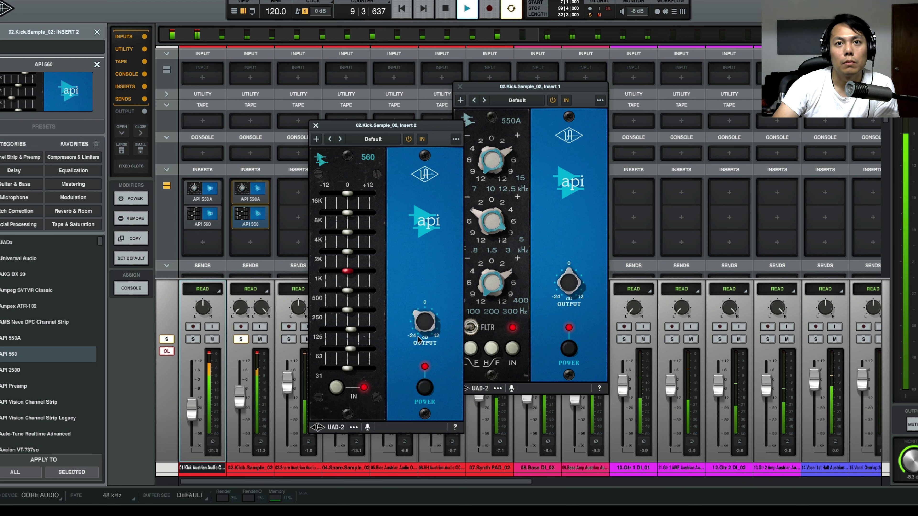
click(570, 287)
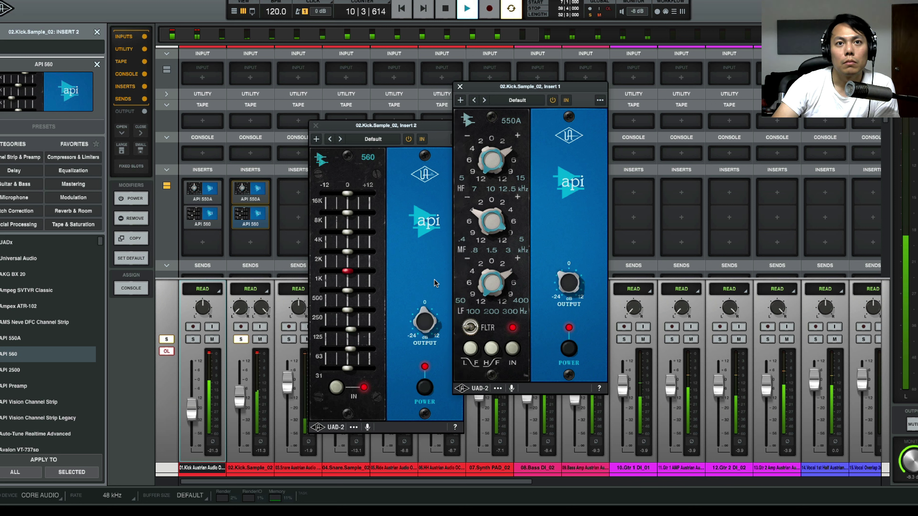
click(354, 241)
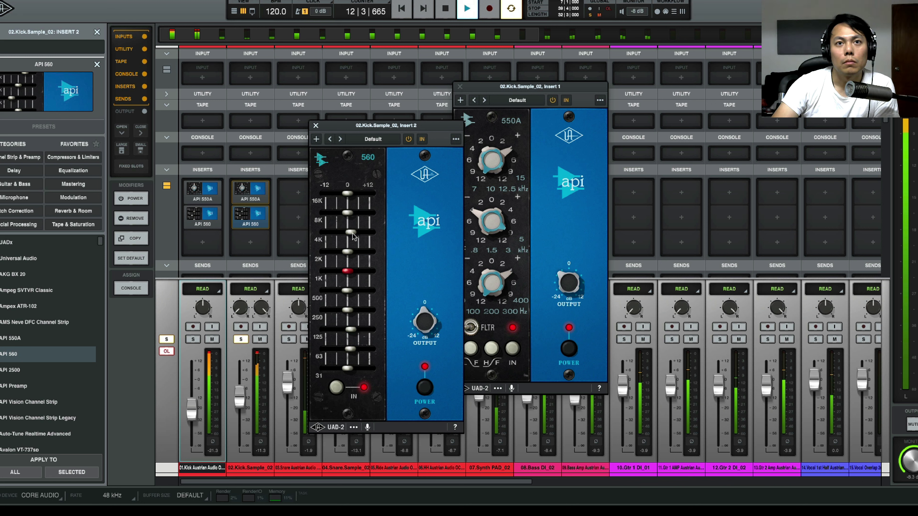
mouse_move(354, 237)
mouse_down()
mouse_move(366, 238)
mouse_move(355, 238)
mouse_up()
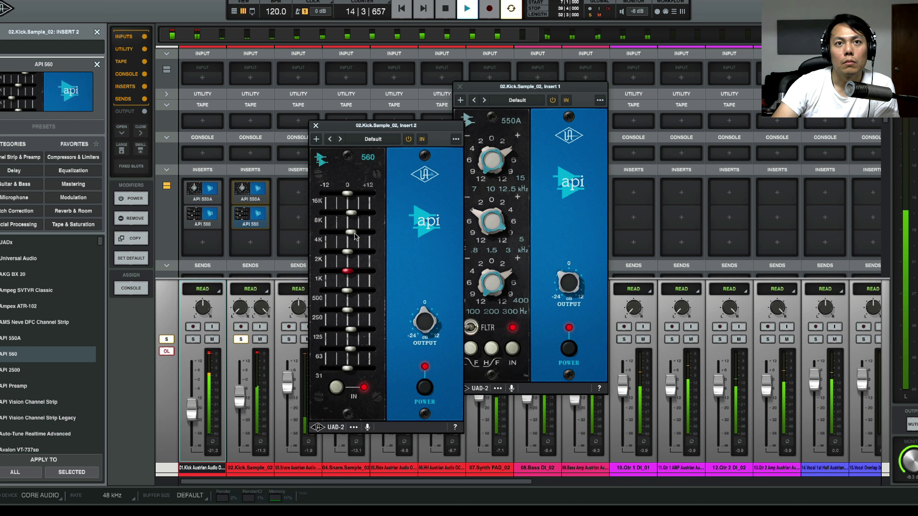
click(317, 126)
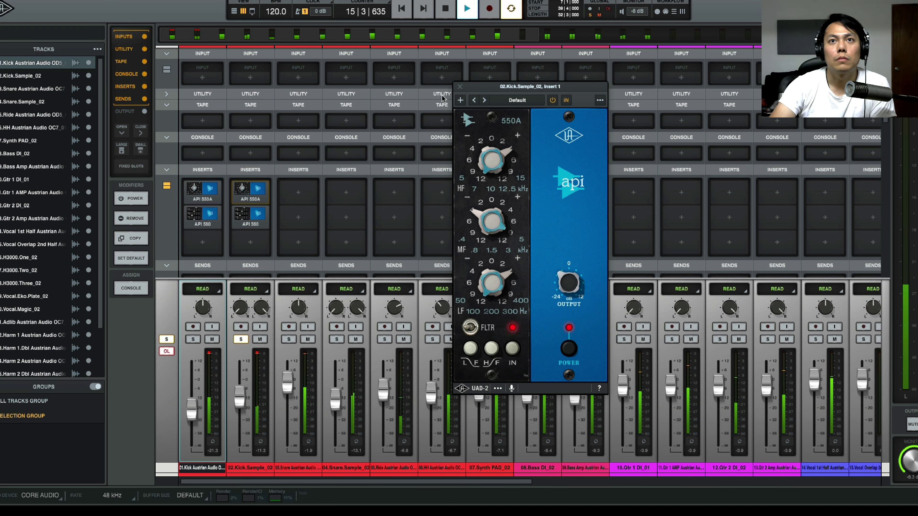
click(460, 86)
Rebalance the first kick to about -20.8 dB and the kick sample to about -12.6 dB, auditioning both soloed with the snare
drag(247, 394, 247, 391)
drag(190, 410, 190, 408)
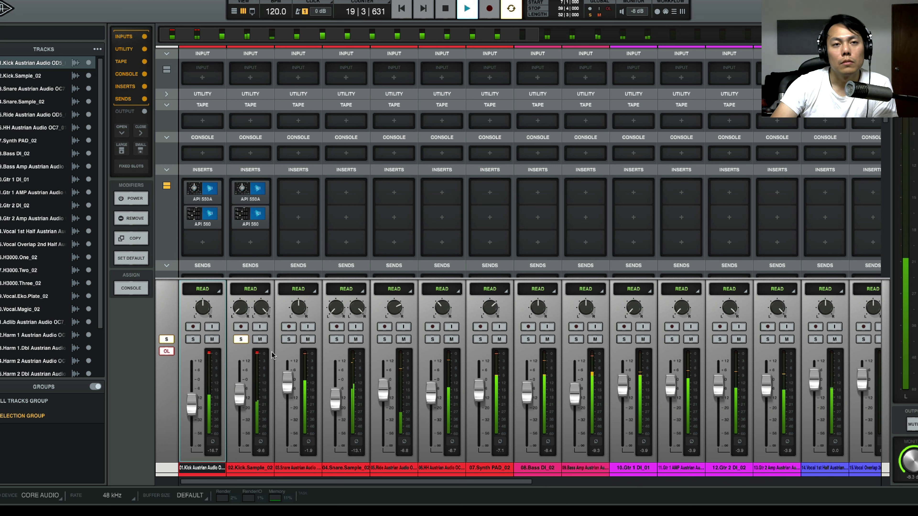
click(240, 339)
click(241, 339)
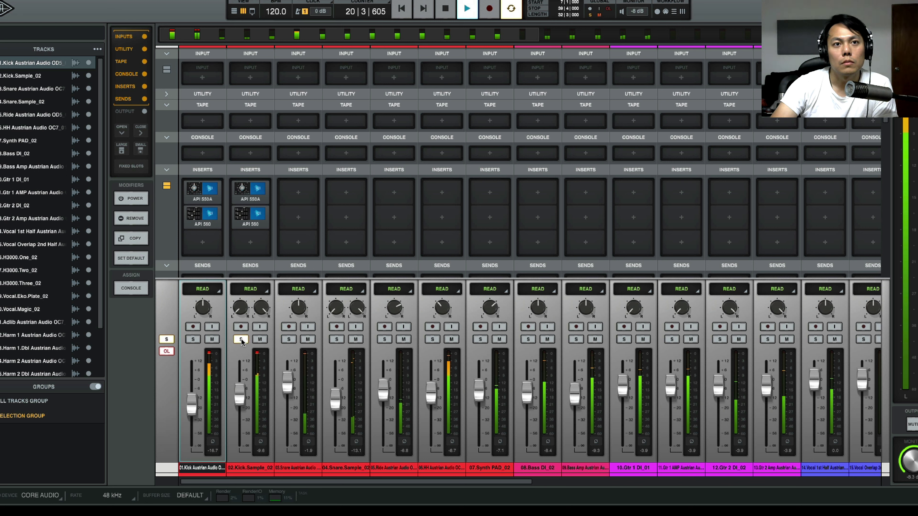
click(195, 339)
click(288, 339)
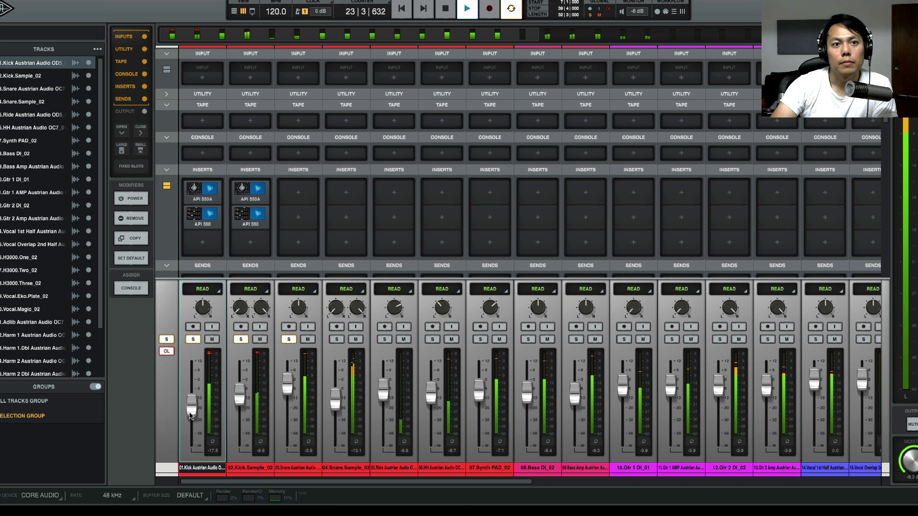
drag(189, 412, 235, 405)
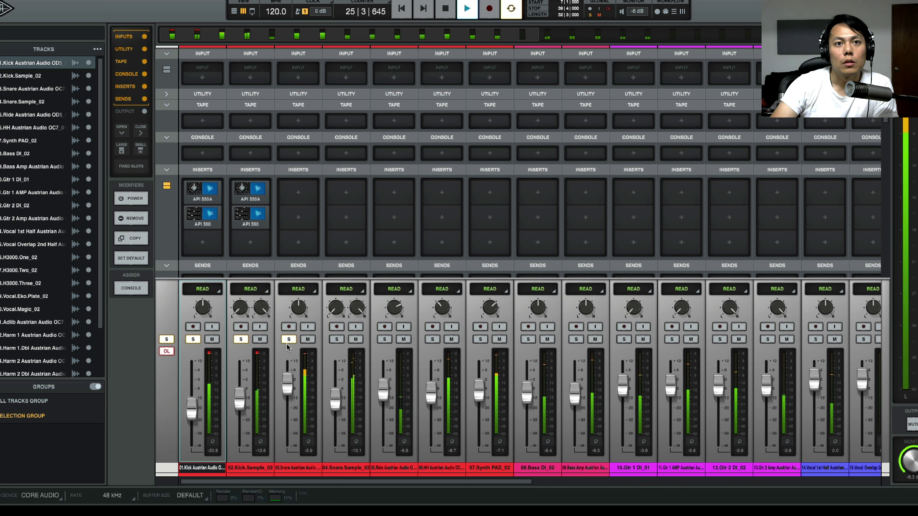
From the compressors and limiters, load the Neve 33609SE on the kick sample's third insert and swap it for the Neve 33609 C
click(250, 243)
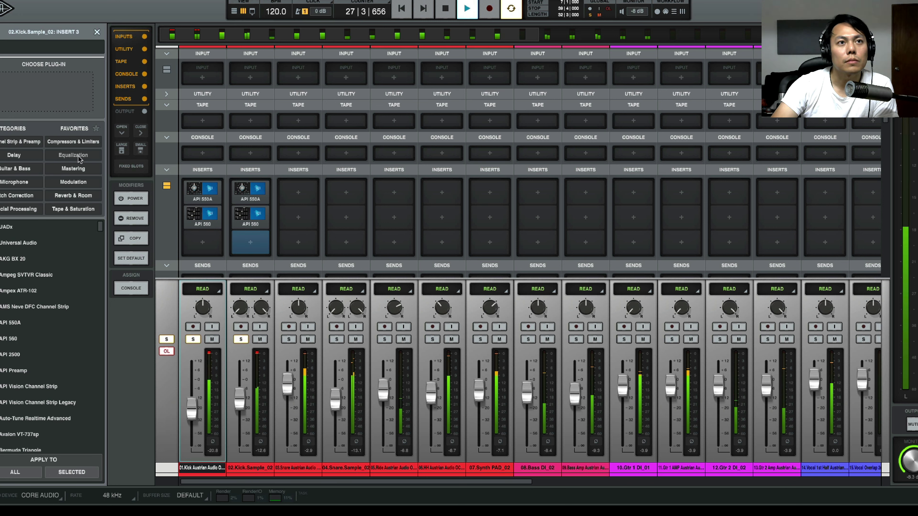
click(66, 142)
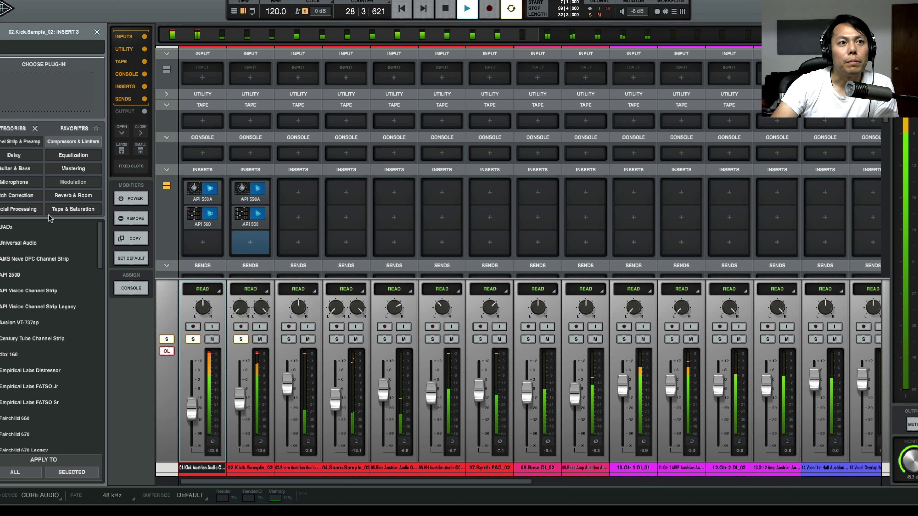
scroll(53, 334, down, 5)
scroll(52, 333, down, 5)
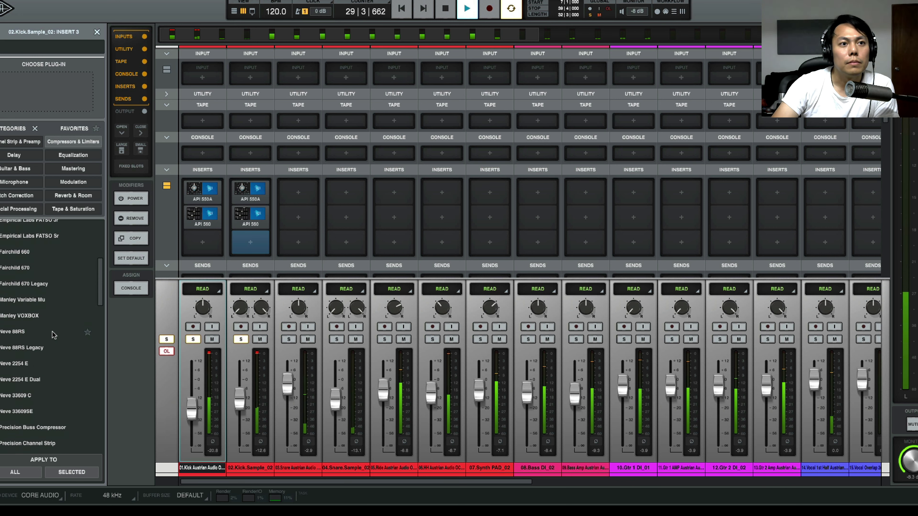
scroll(52, 331, down, 5)
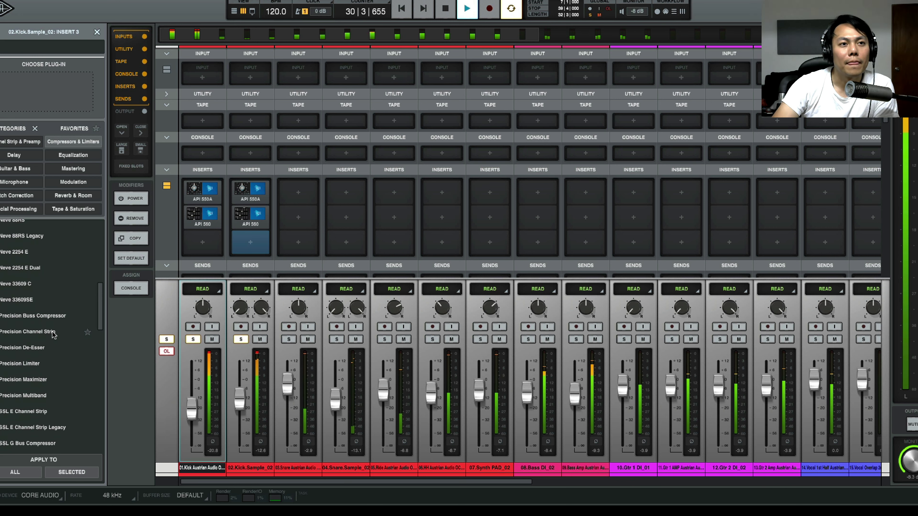
scroll(53, 334, down, 3)
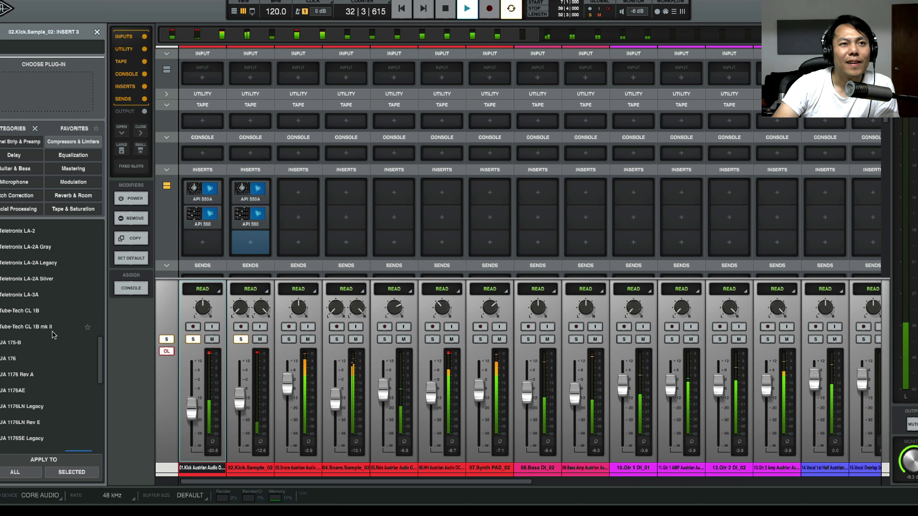
scroll(53, 335, down, 2)
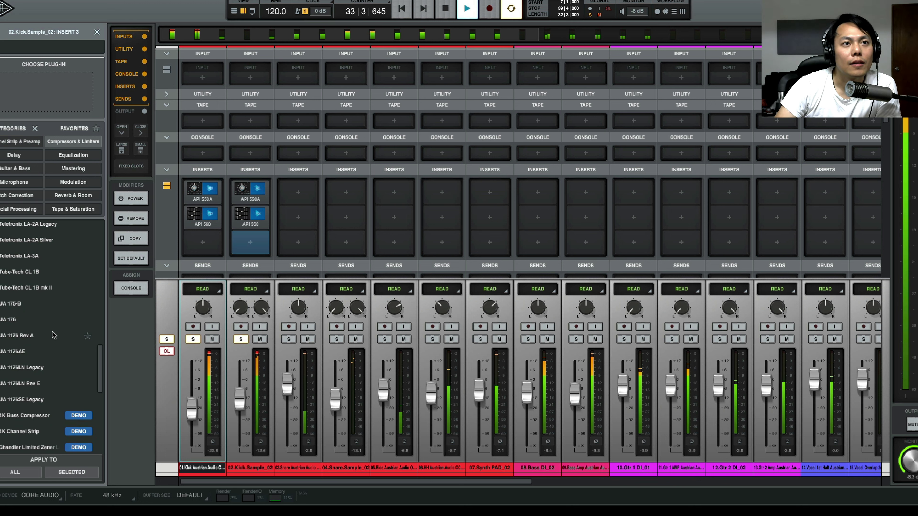
scroll(53, 335, down, 10)
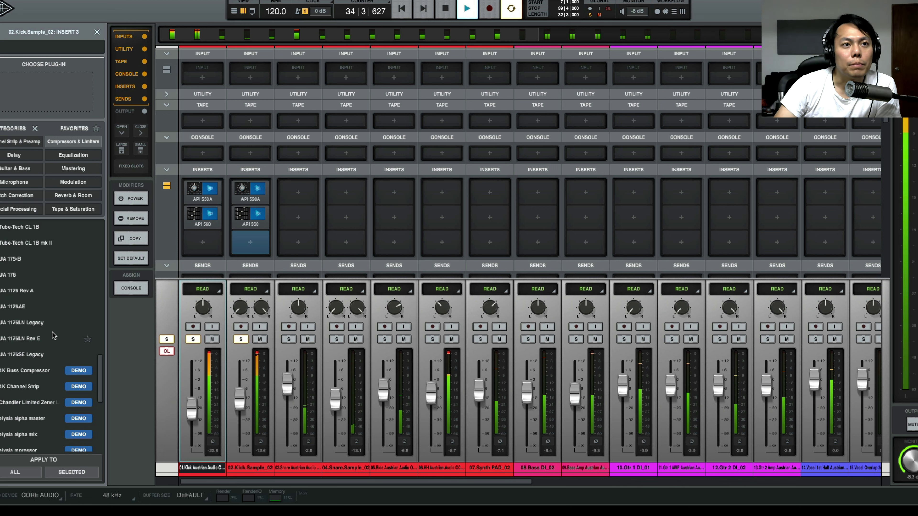
scroll(54, 336, up, 5)
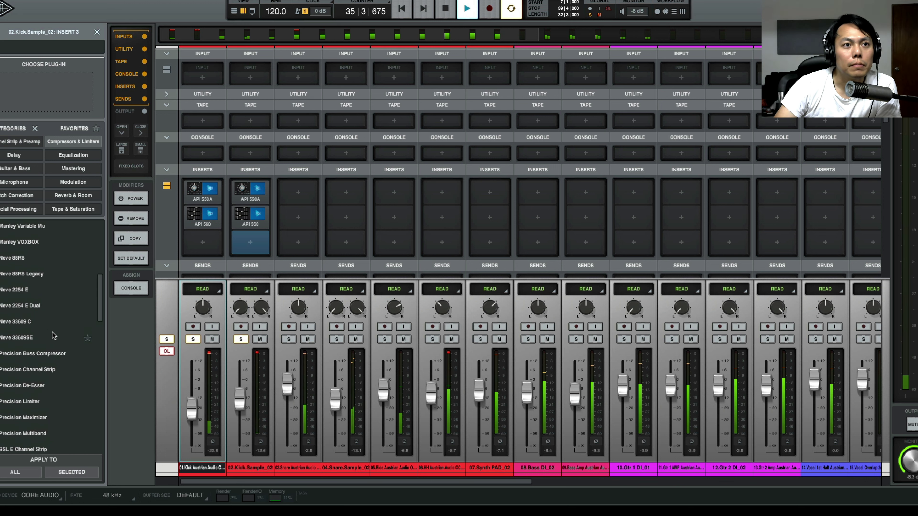
scroll(53, 335, up, 3)
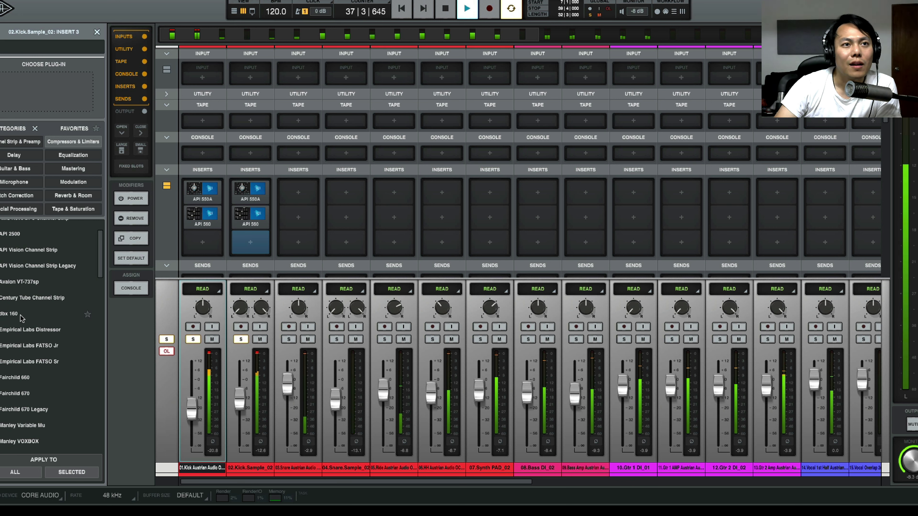
scroll(54, 325, up, 2)
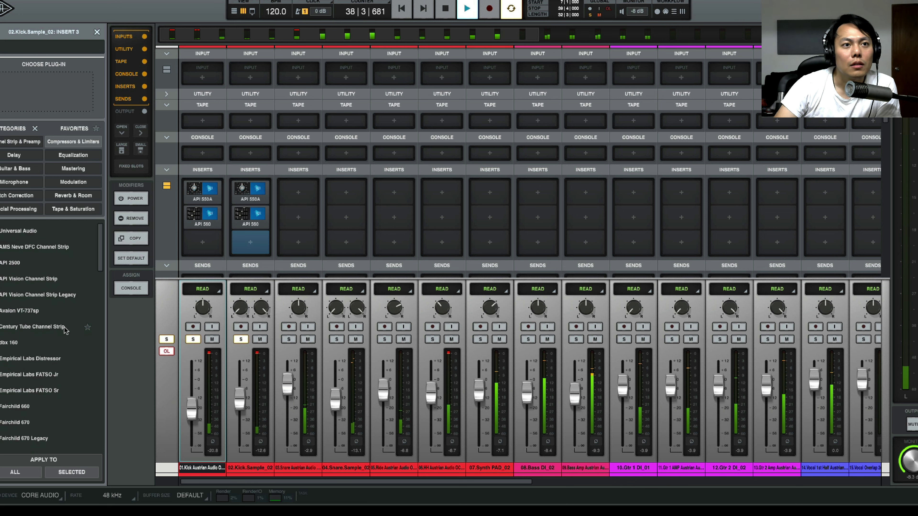
scroll(65, 330, down, 4)
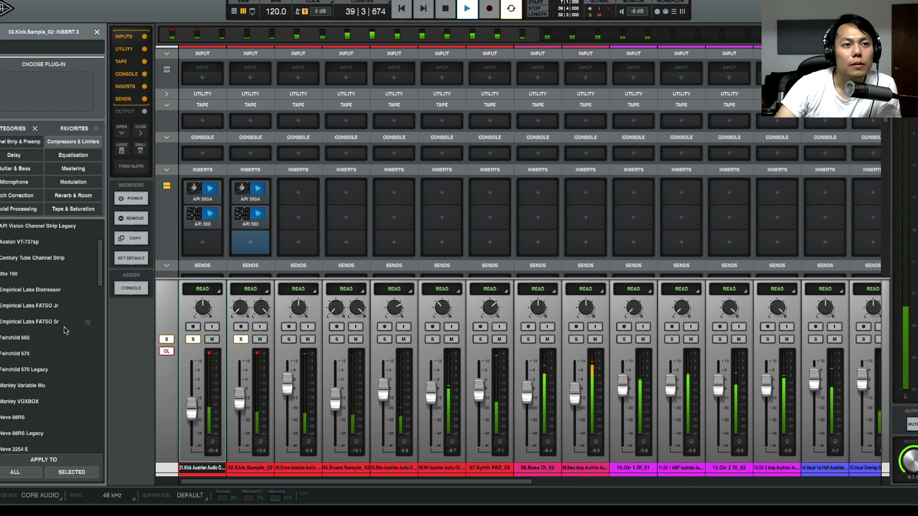
scroll(65, 329, down, 7)
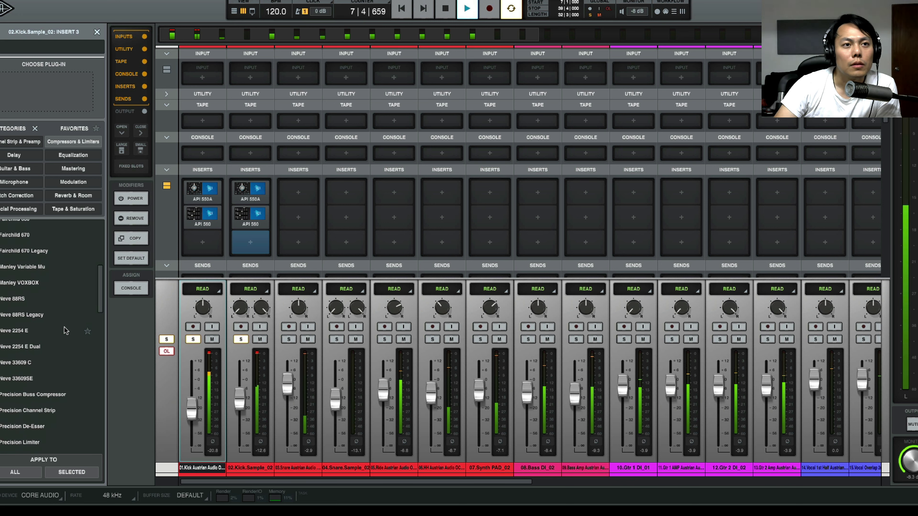
scroll(65, 330, down, 5)
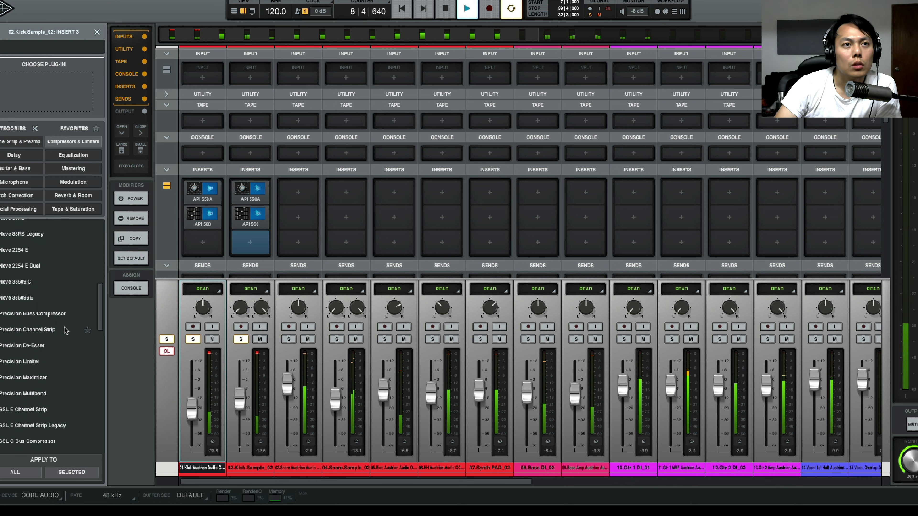
click(35, 300)
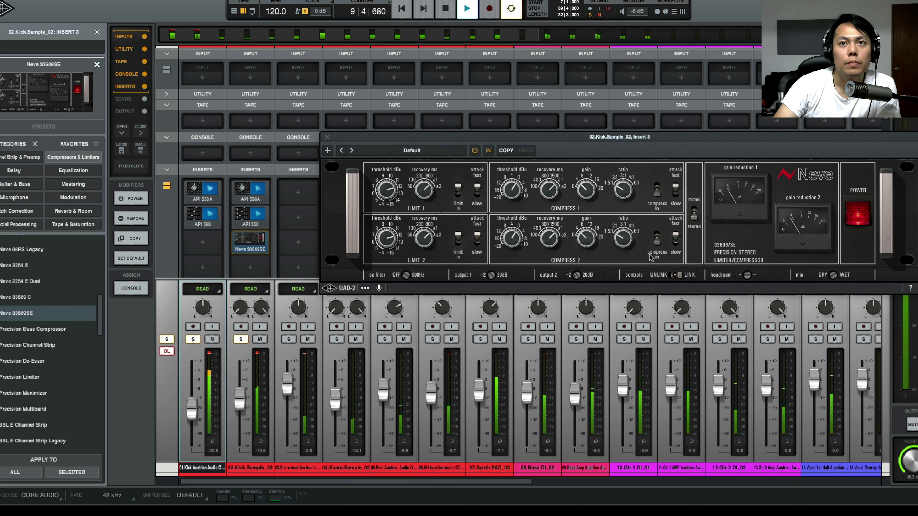
click(18, 297)
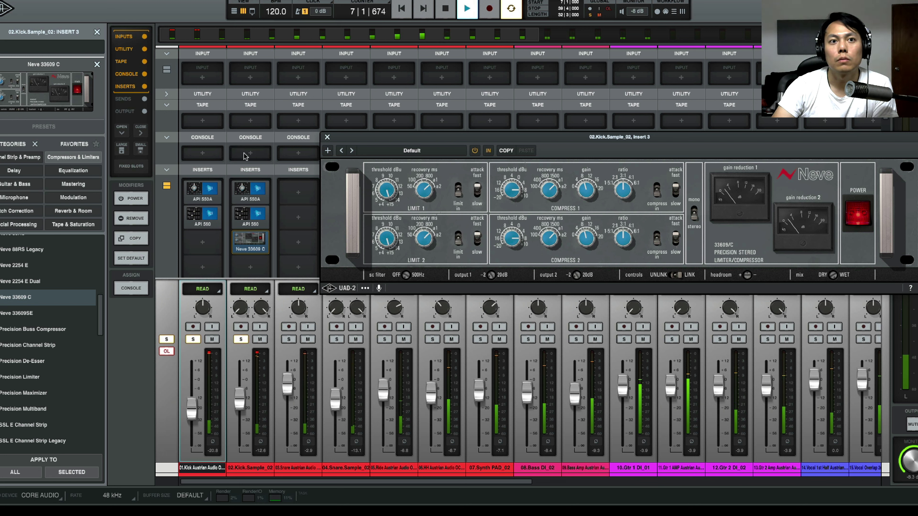
Lower the kick sample's fader to about -14.2 dB and the first kick's to about -26.2 dB
mouse_move(239, 394)
mouse_down()
mouse_move(243, 410)
mouse_move(191, 420)
mouse_move(241, 403)
mouse_up()
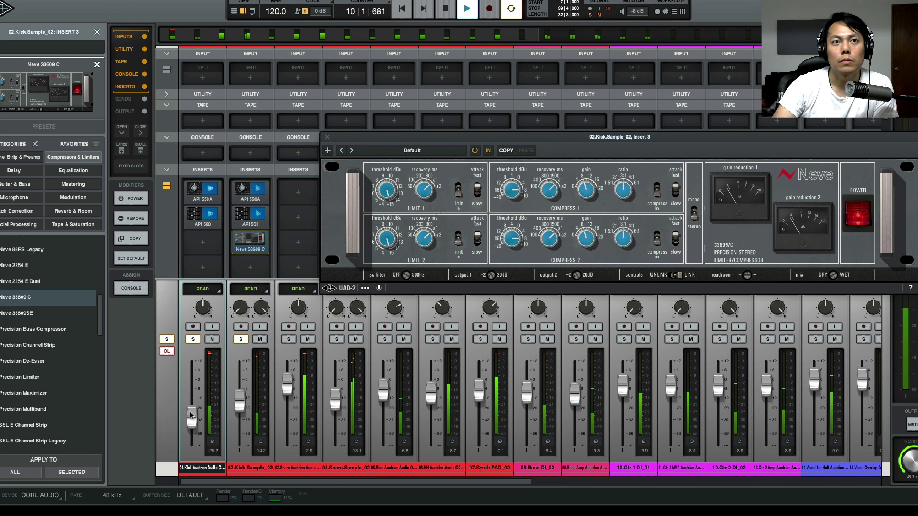
drag(192, 419, 191, 415)
key(space)
Load the SSL E Channel Strip Legacy from the compressors and limiters on the first kick's third insert
click(202, 242)
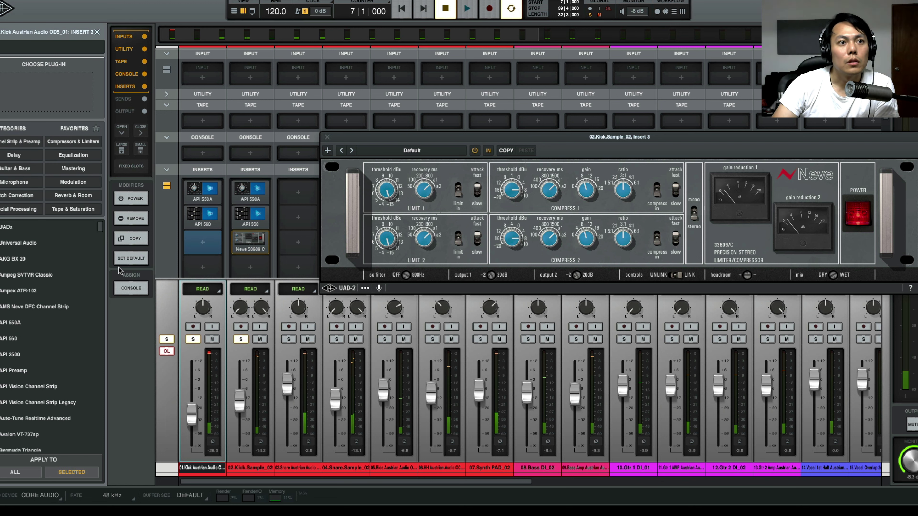
click(74, 141)
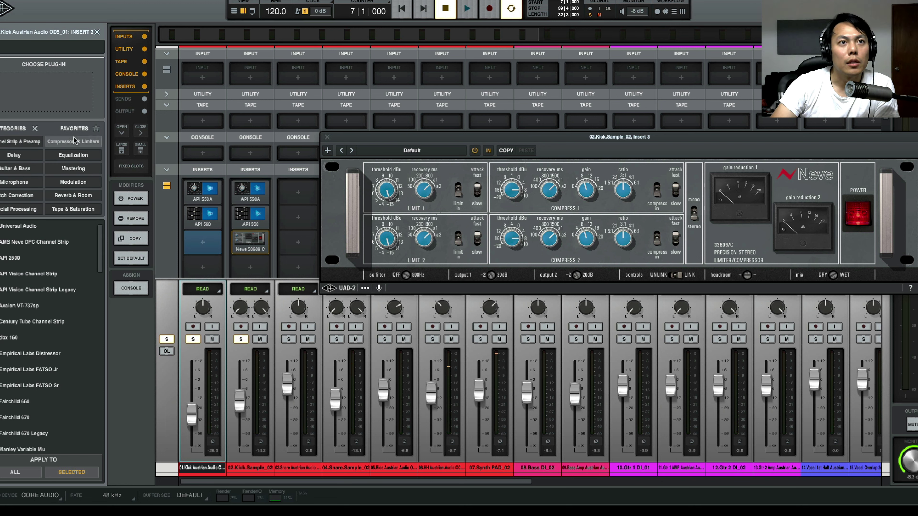
scroll(82, 337, down, 2)
scroll(82, 336, down, 10)
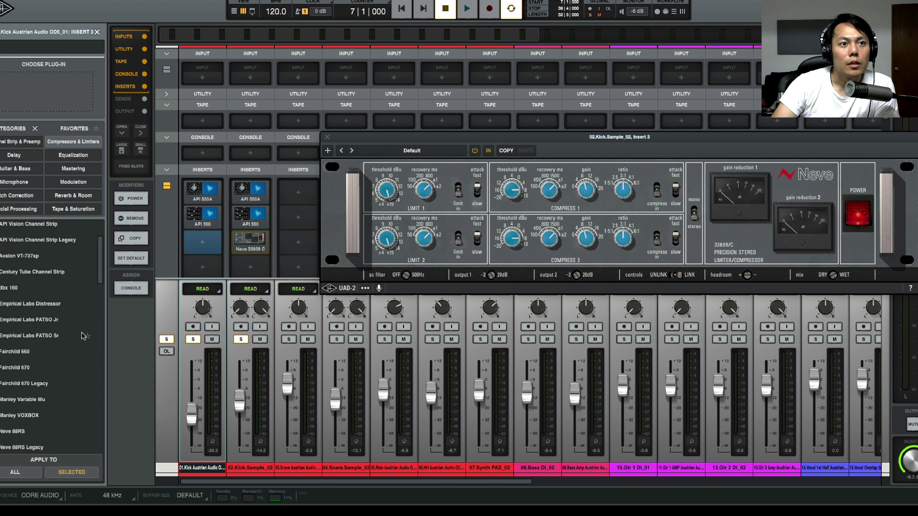
scroll(83, 336, down, 8)
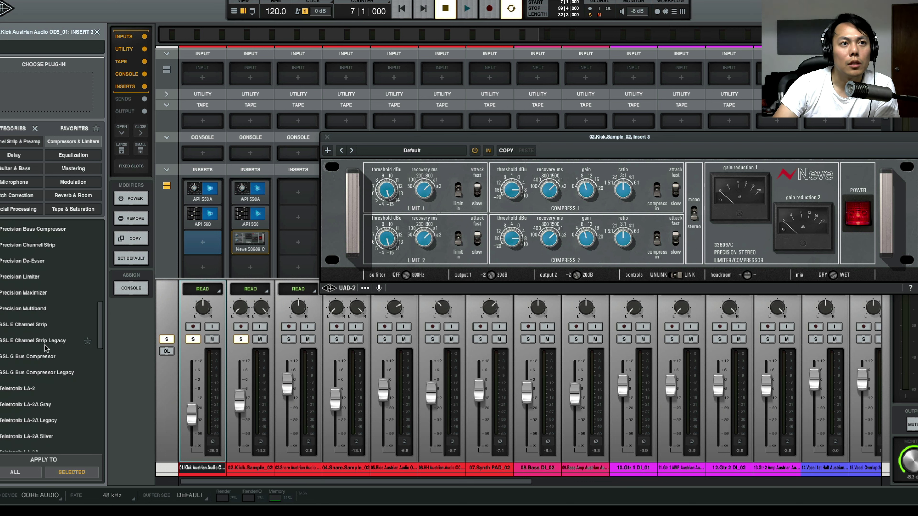
double_click(27, 343)
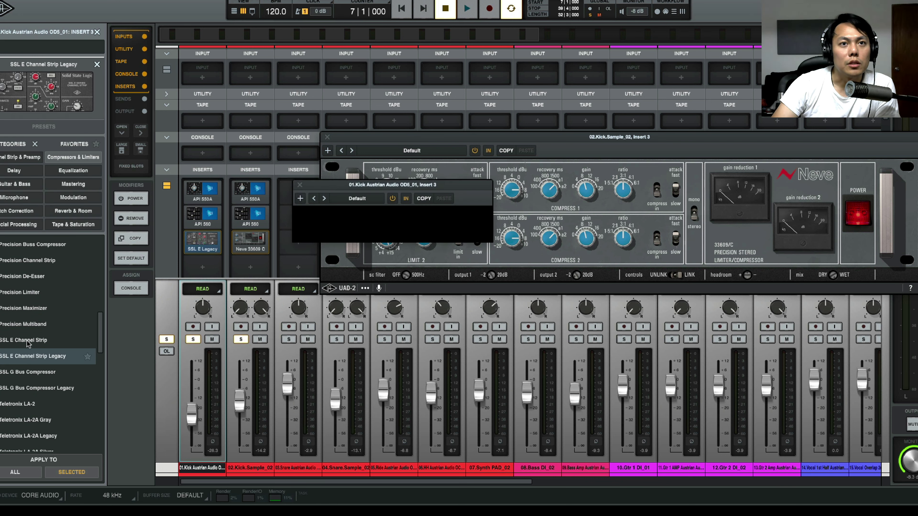
drag(456, 185, 477, 86)
During playback, adjust the SSL strip's compression ratio and switch its compressor in, comparing the kick with the strip bypassed
key(space)
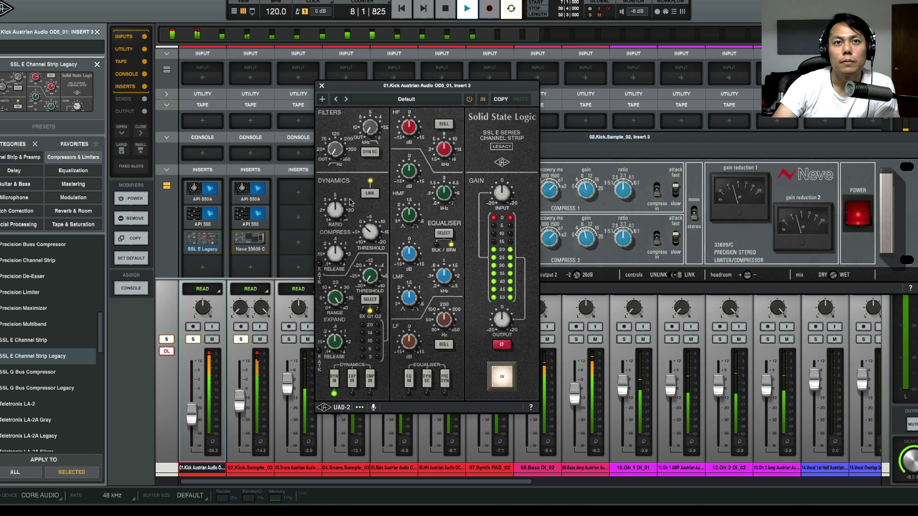
drag(336, 209, 373, 220)
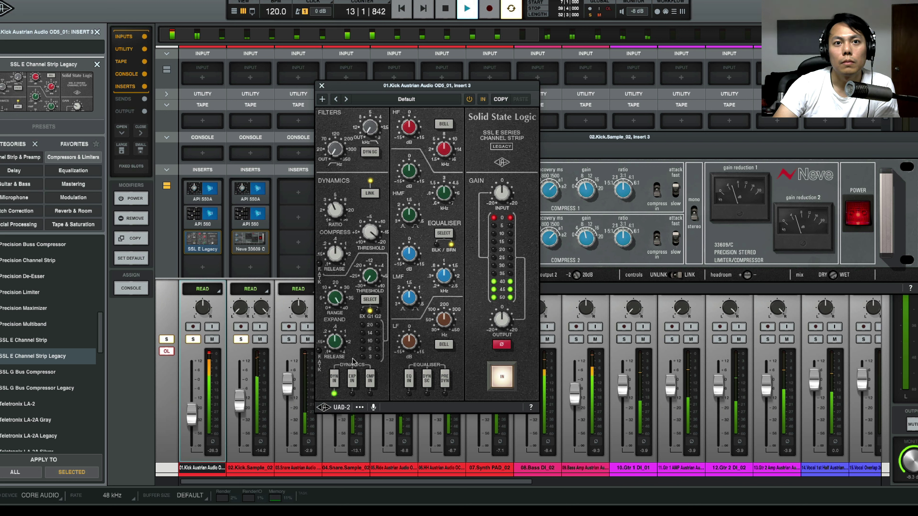
click(334, 380)
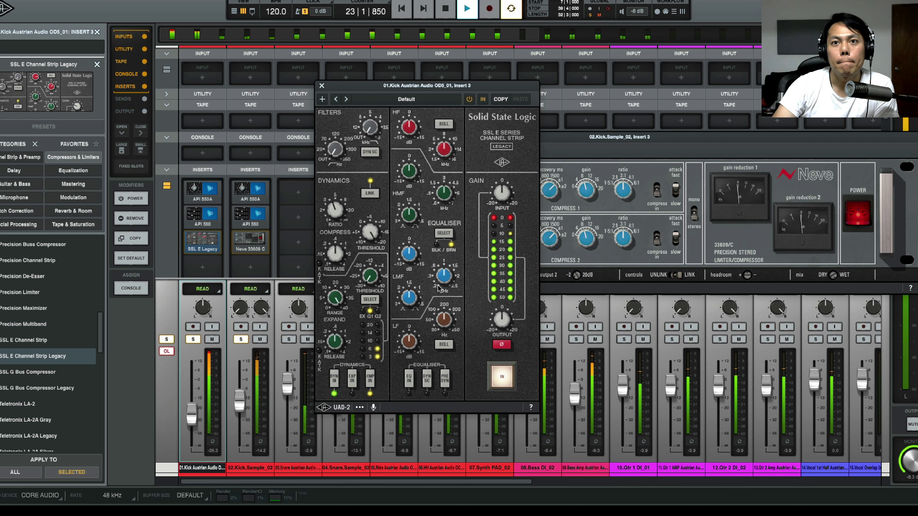
click(500, 377)
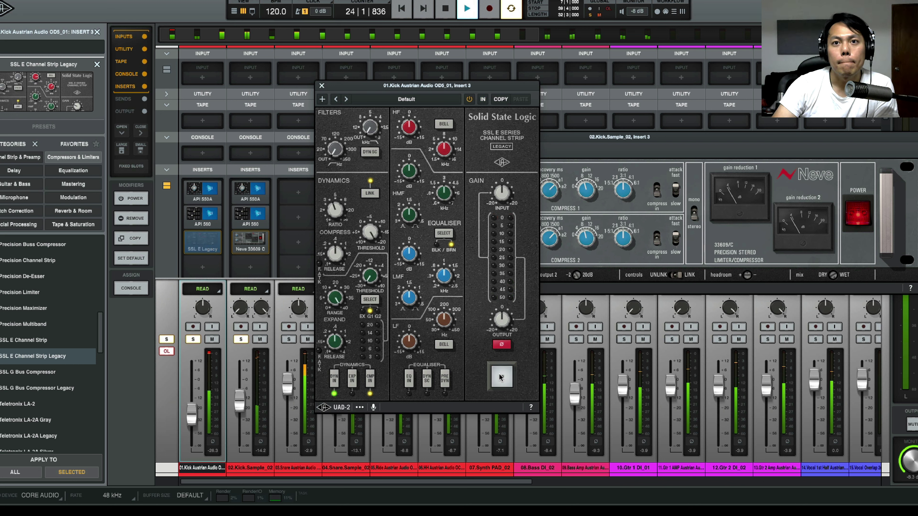
click(501, 377)
click(321, 87)
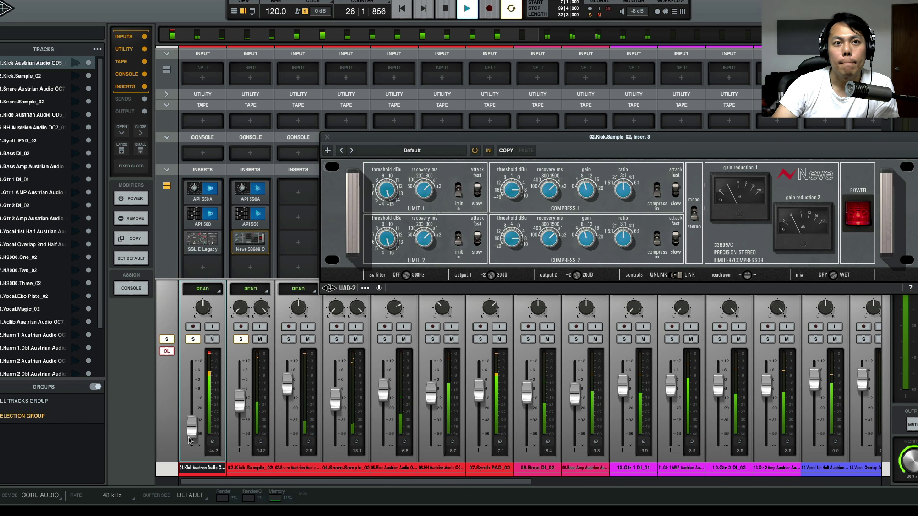
Set the first kick's fader to about -23.3 dB and lower its clip gain to -6.0 dB in the timeline
mouse_move(188, 436)
mouse_down()
mouse_move(193, 412)
mouse_move(192, 425)
mouse_up()
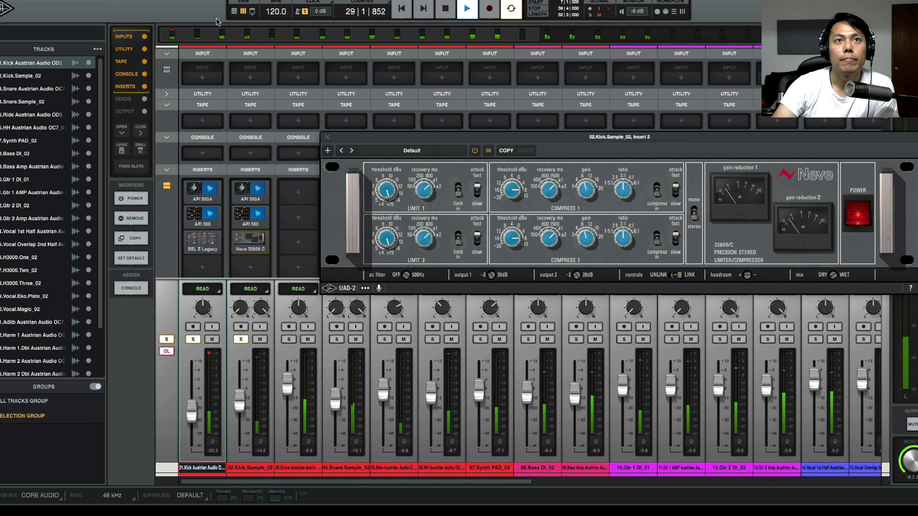
click(234, 11)
click(327, 137)
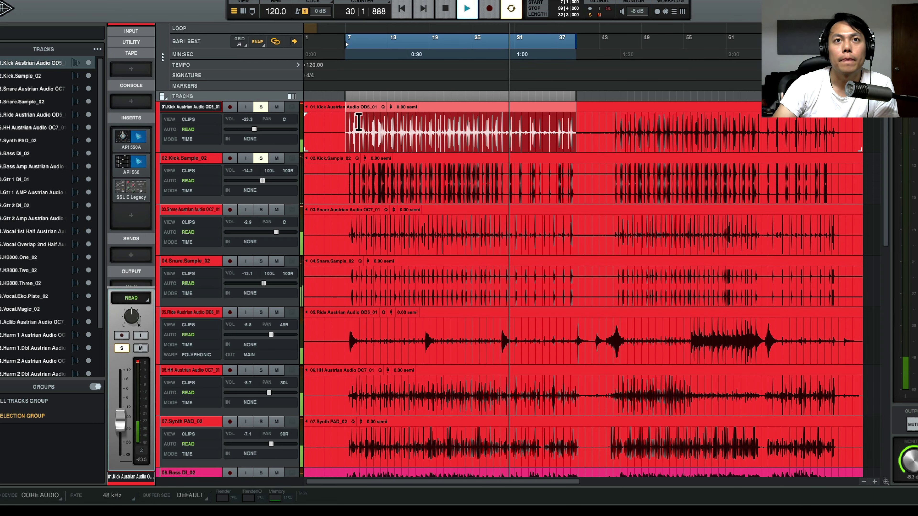
click(520, 125)
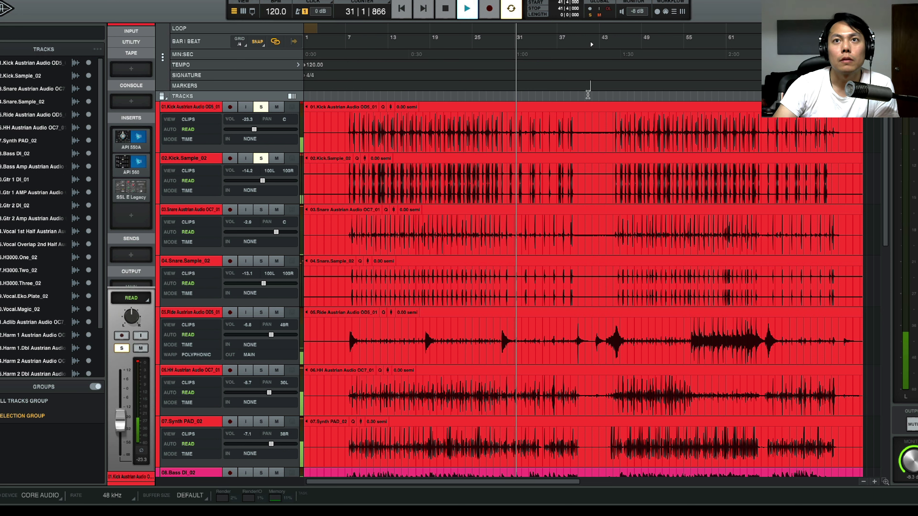
double_click(505, 117)
drag(407, 106, 398, 146)
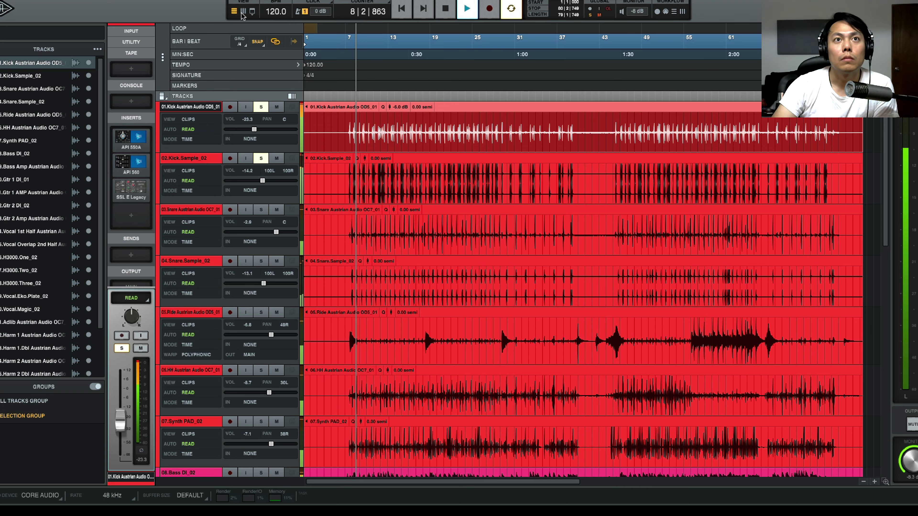
Back in the mixer, rebalance the first kick to about -26.7 dB and the kick sample to about -13.0 dB with the first snare soloed too
key(super+equal)
drag(198, 419, 241, 403)
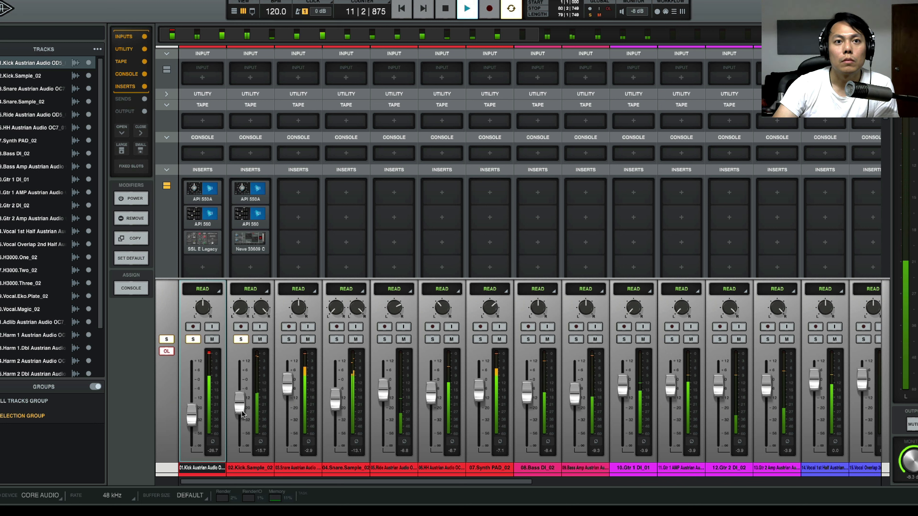
click(289, 340)
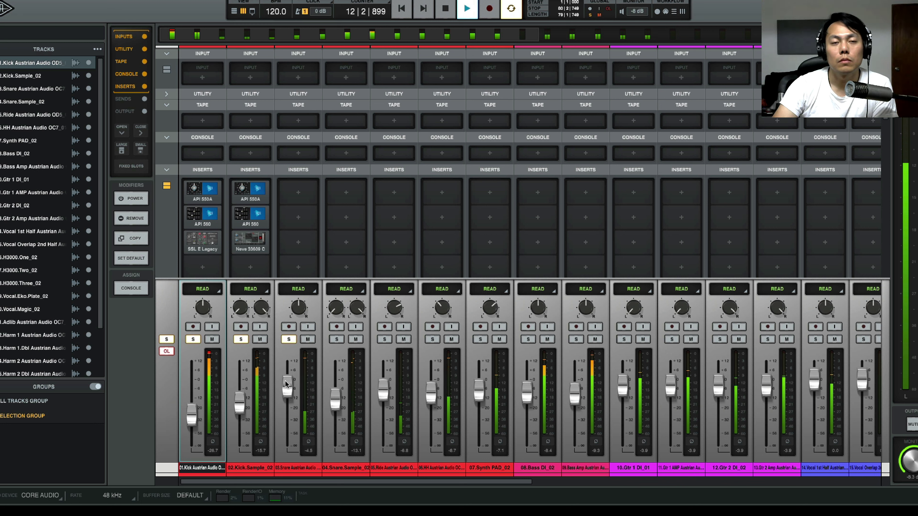
drag(247, 403, 247, 399)
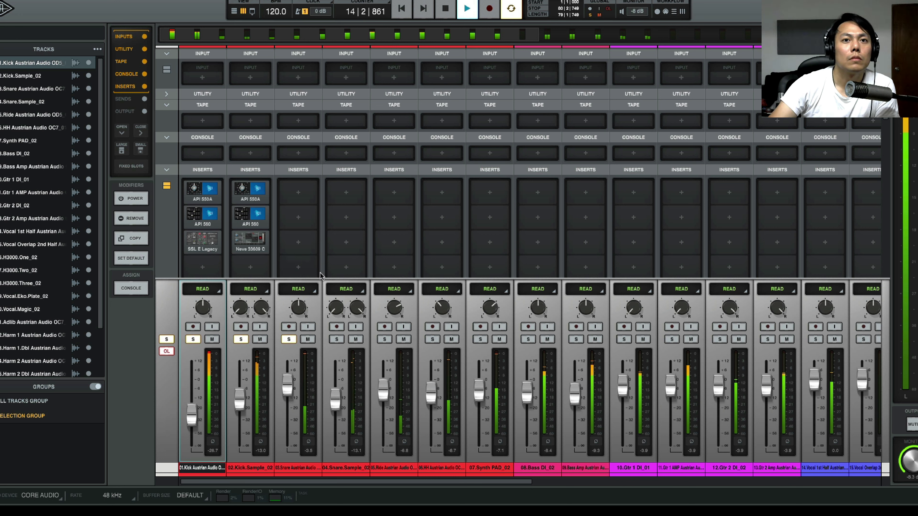
Load the API 560 equalizer on the first snare's first insert
click(298, 192)
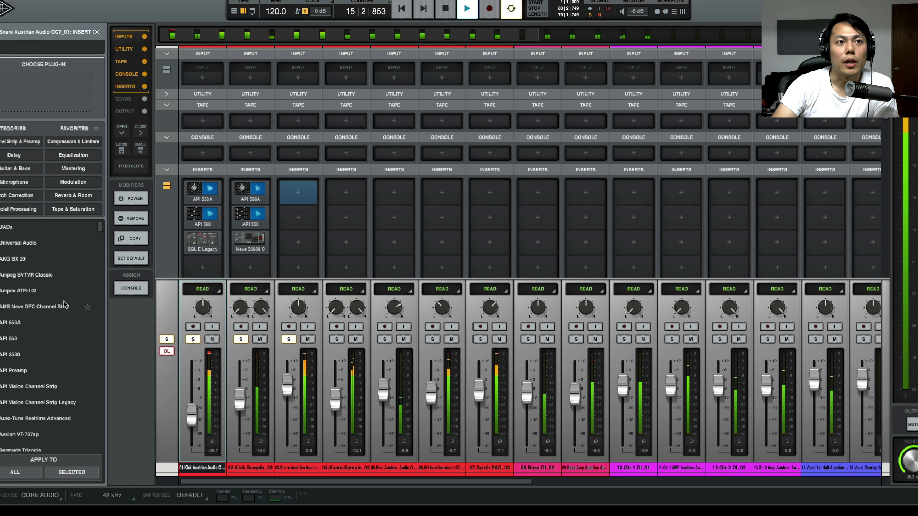
click(85, 156)
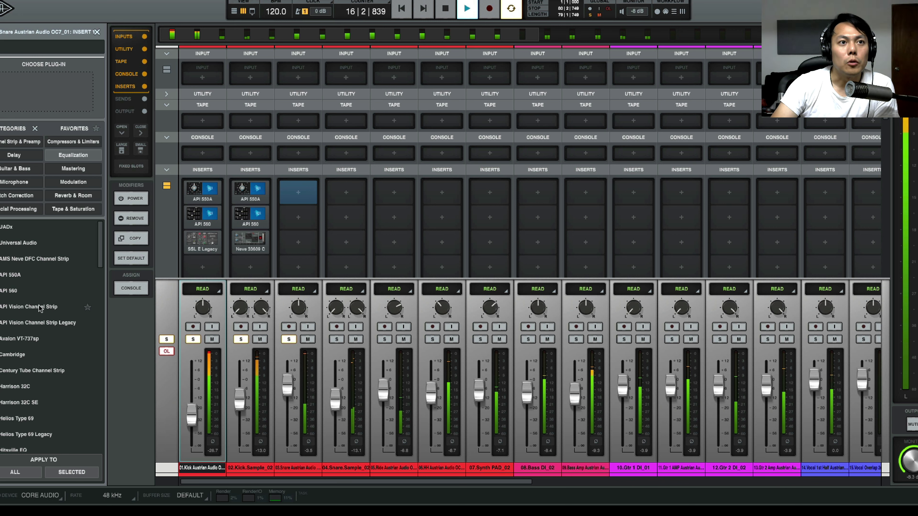
click(10, 290)
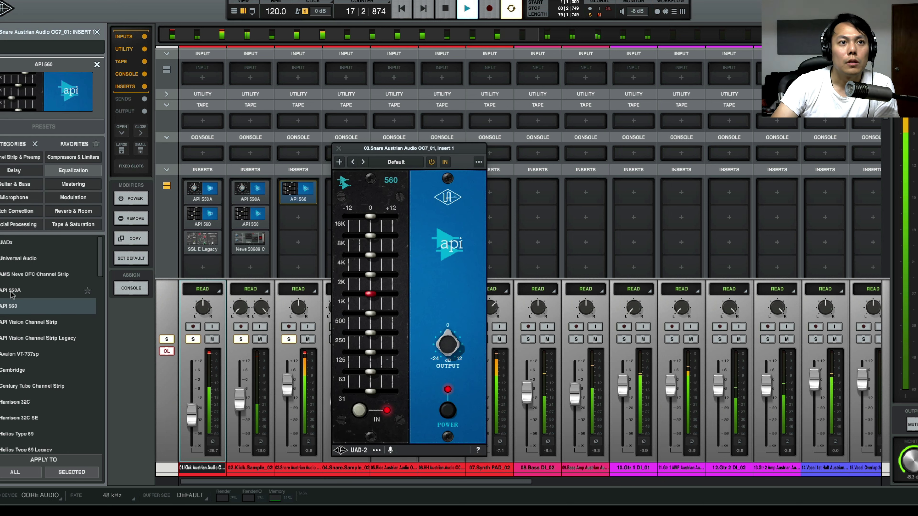
drag(421, 147, 489, 133)
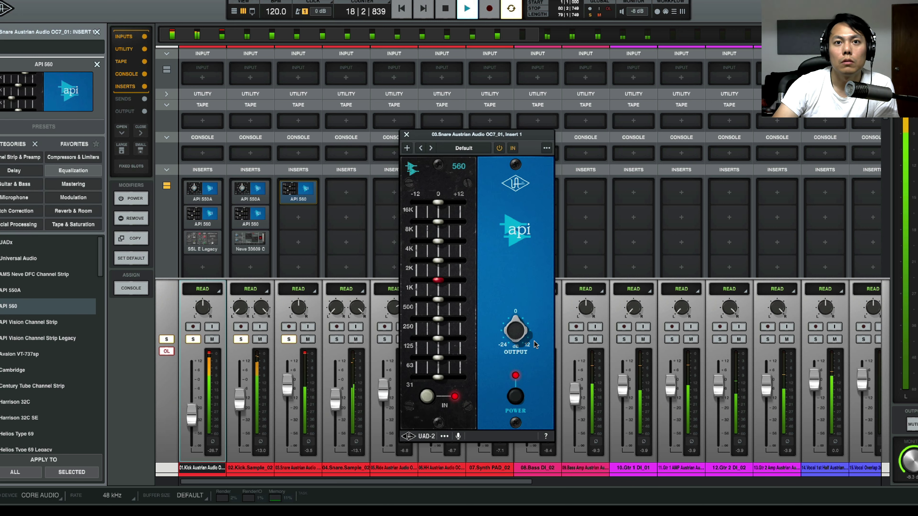
On the snare's API 560, boost 63, 125 and 250 Hz plus 4, 8 and 16 kHz, and slightly cut 1 kHz
drag(438, 359, 445, 360)
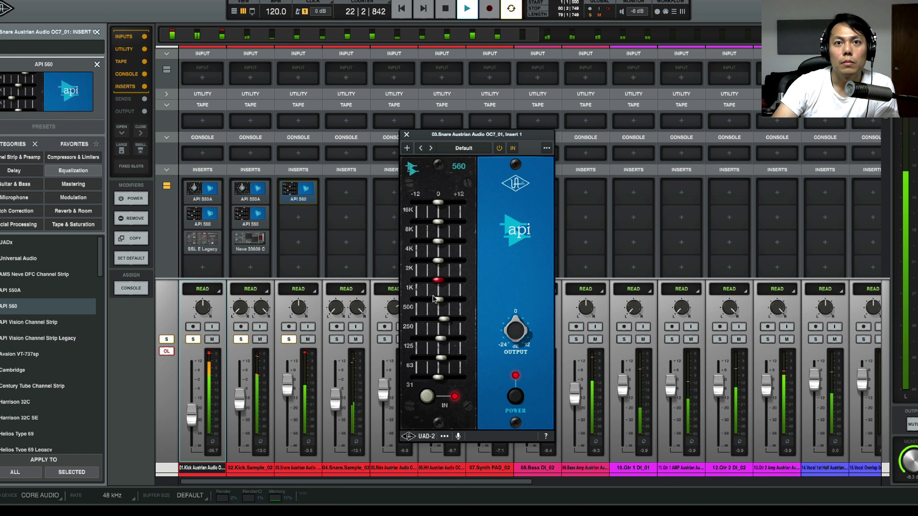
drag(432, 301, 435, 301)
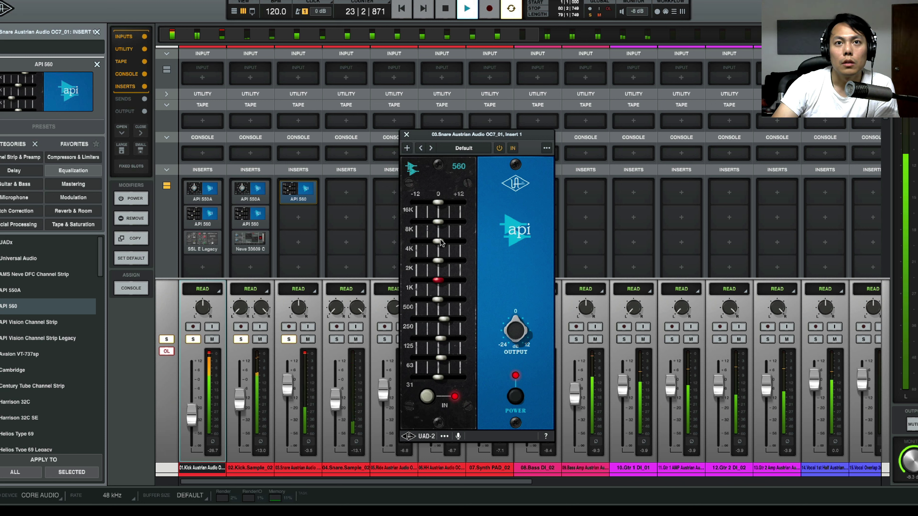
drag(441, 242, 446, 243)
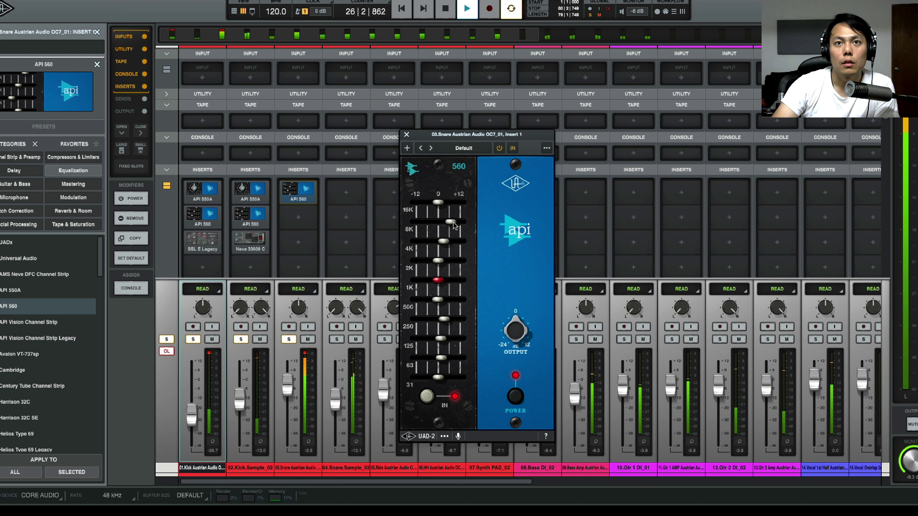
drag(456, 224, 447, 207)
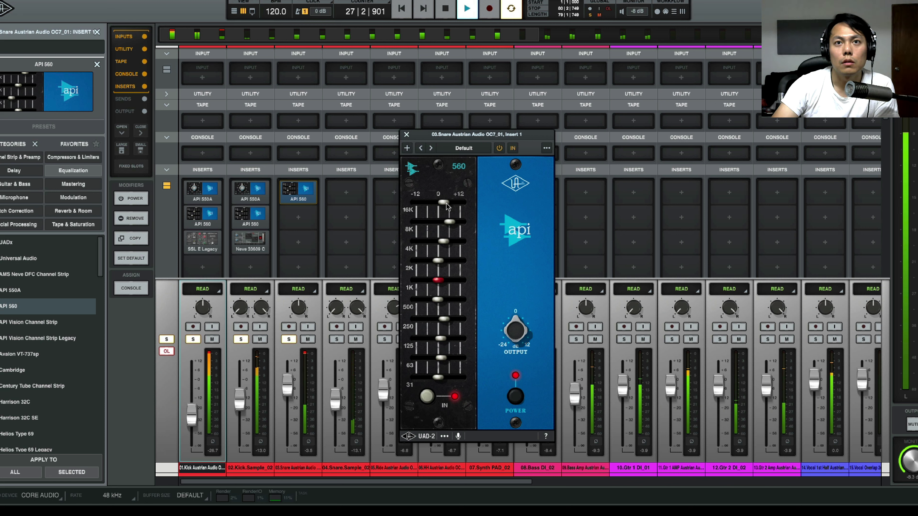
drag(444, 241, 447, 243)
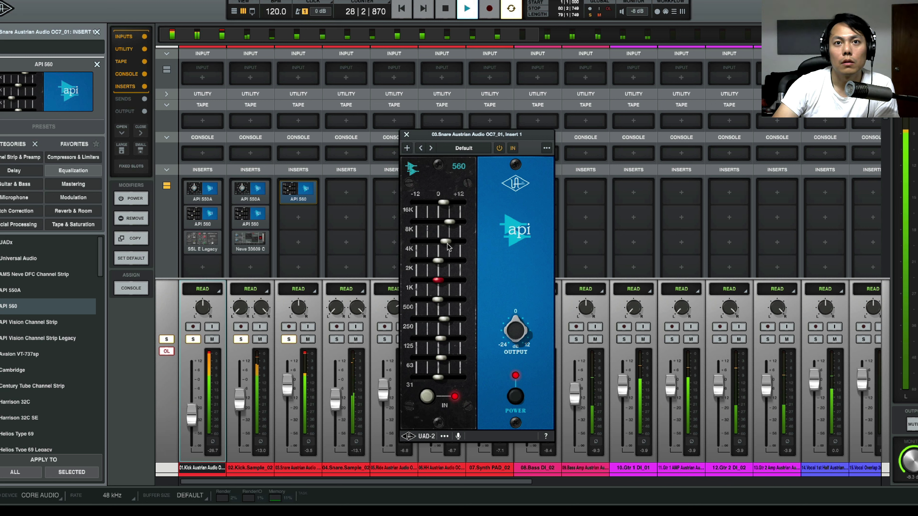
drag(438, 282, 446, 304)
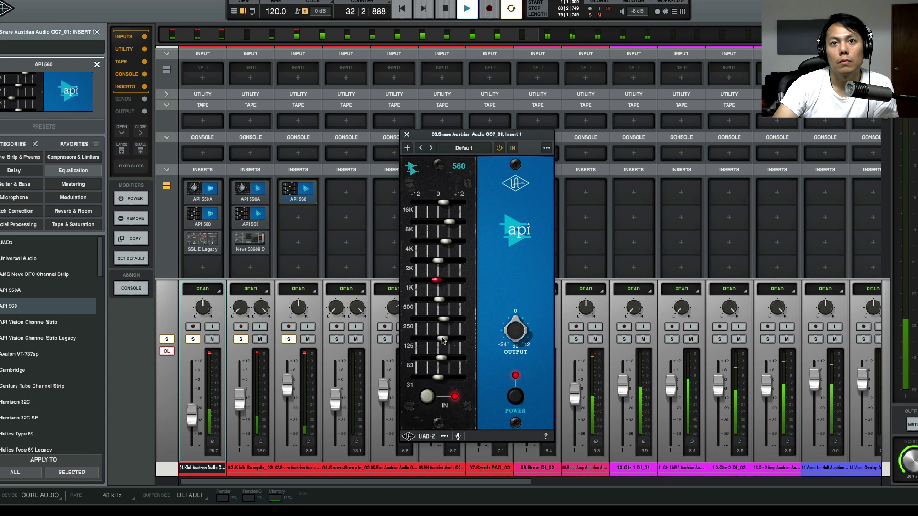
click(406, 134)
Set the first snare to about -6.7 dB and the snare sample to about -10.0 dB, auditioning them without the kicks soloed
drag(287, 396, 288, 393)
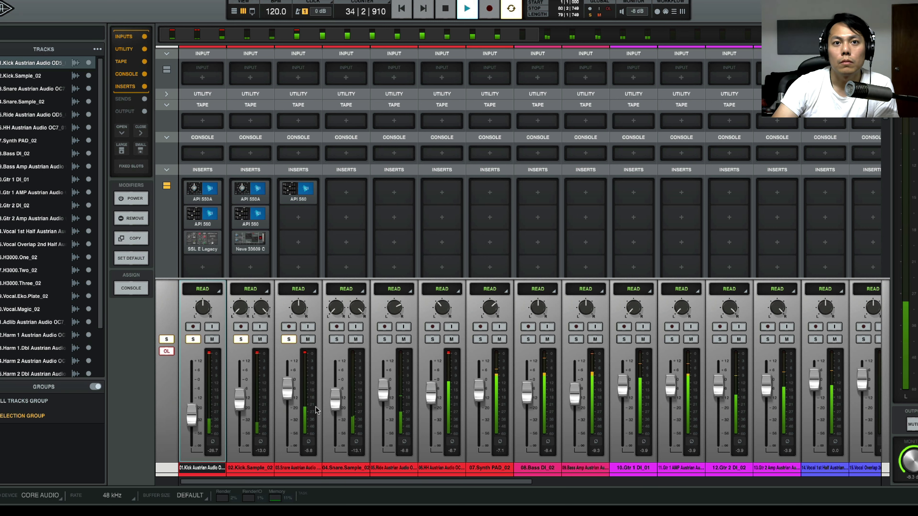
click(336, 340)
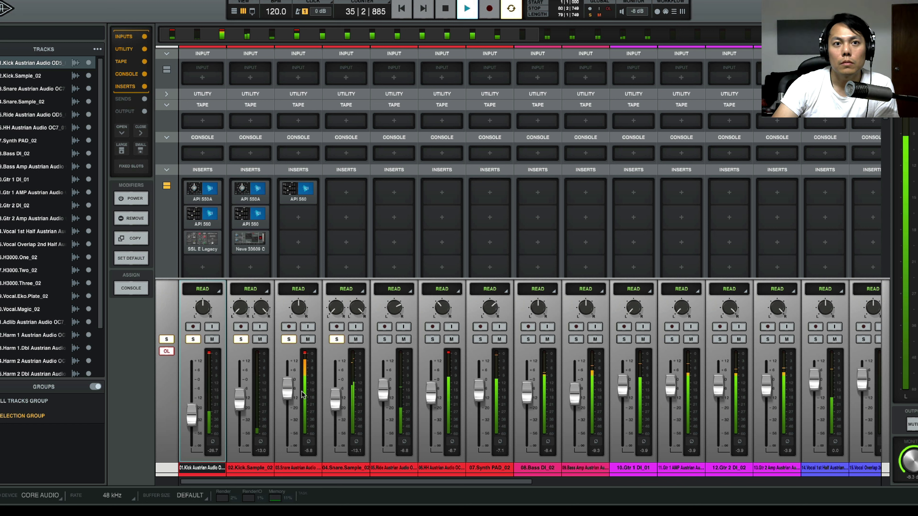
click(288, 340)
click(243, 340)
click(193, 340)
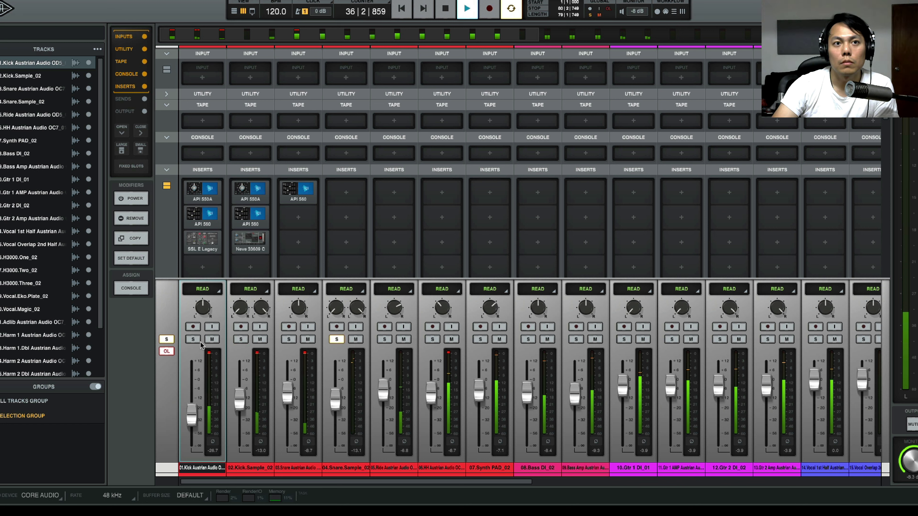
drag(336, 401, 339, 395)
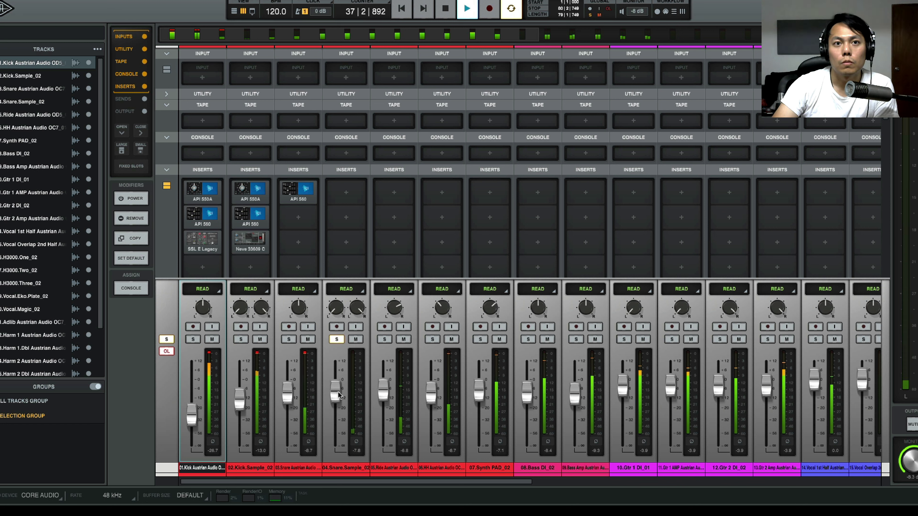
click(289, 339)
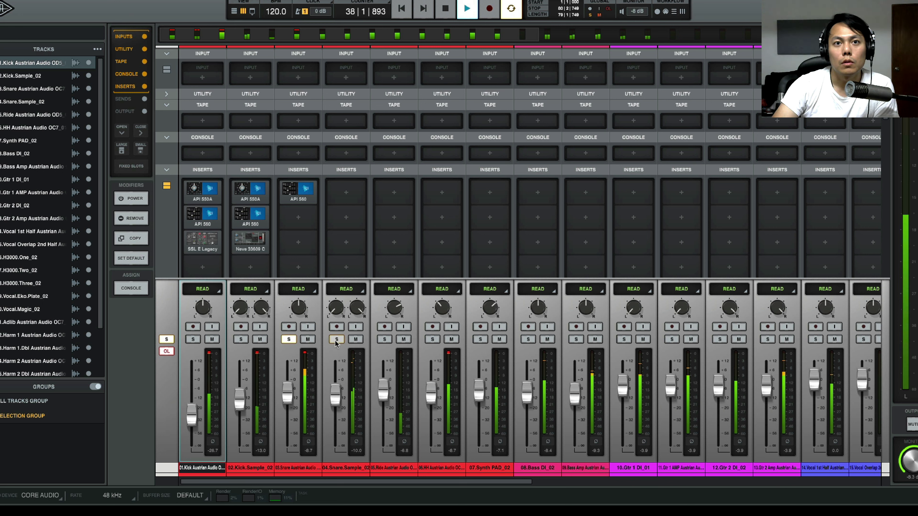
Load the dbx 160 from the compressors and limiters on the first snare's second insert
click(298, 217)
click(73, 142)
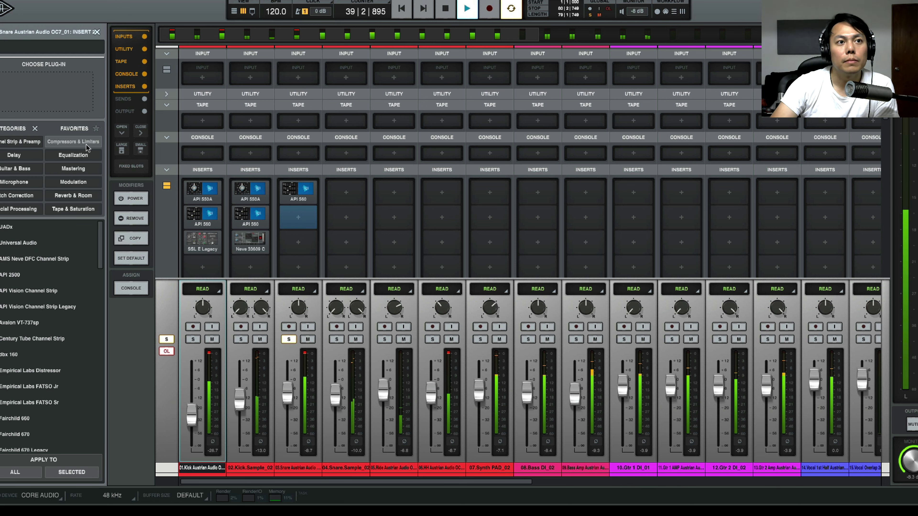
click(13, 356)
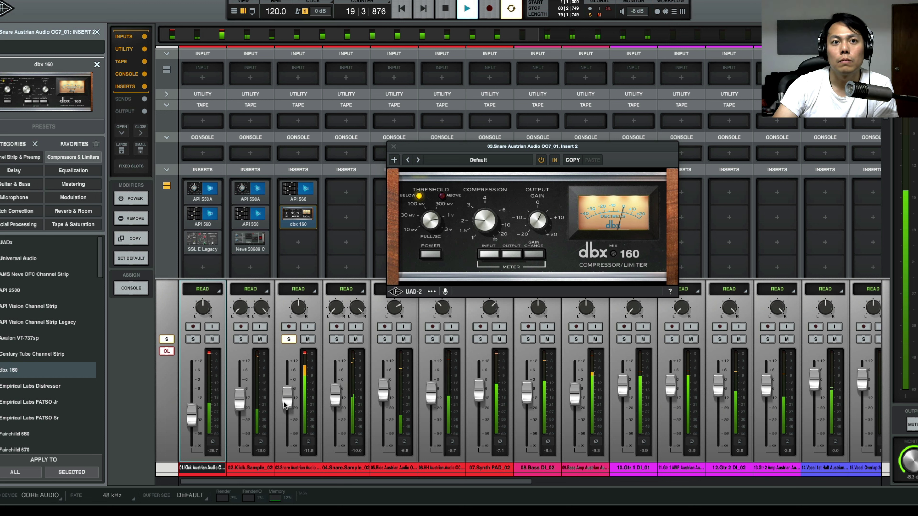
Compare the first snare with its dbx 160 bypassed and engaged, adjusting the snare's fader while listening
click(343, 353)
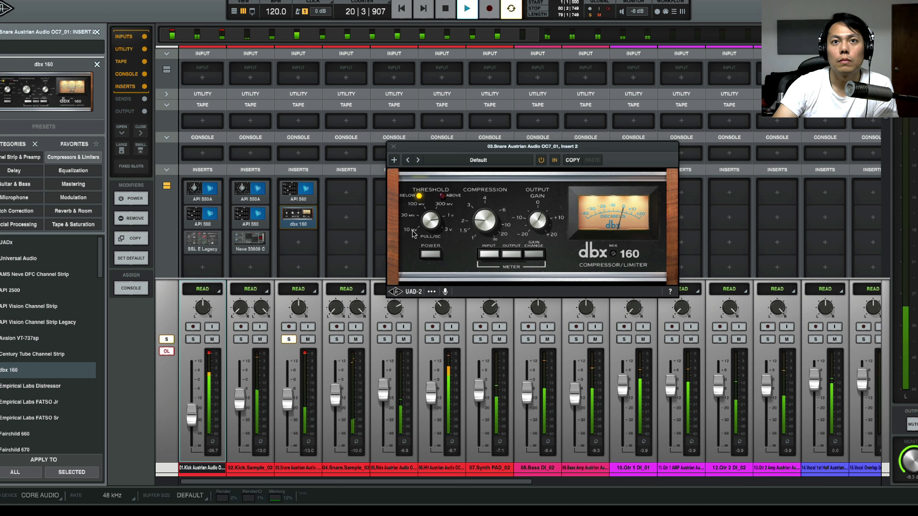
click(430, 254)
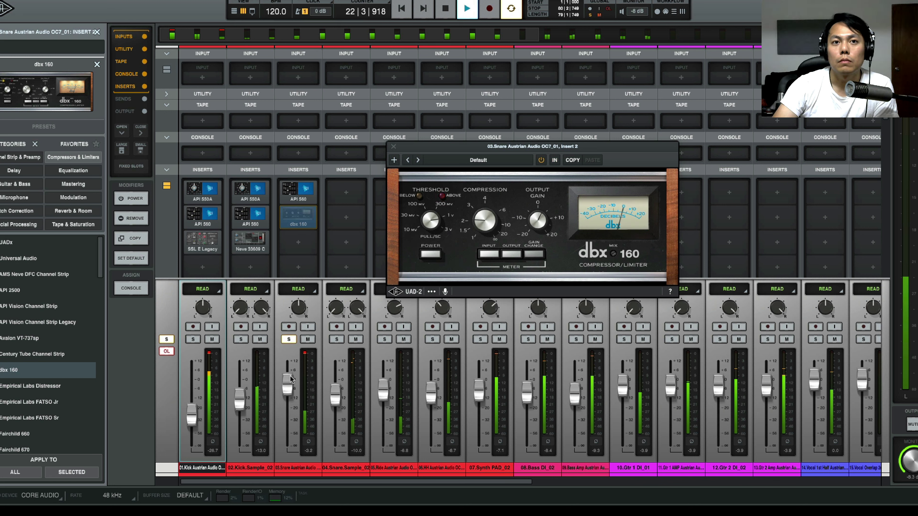
click(345, 357)
click(431, 256)
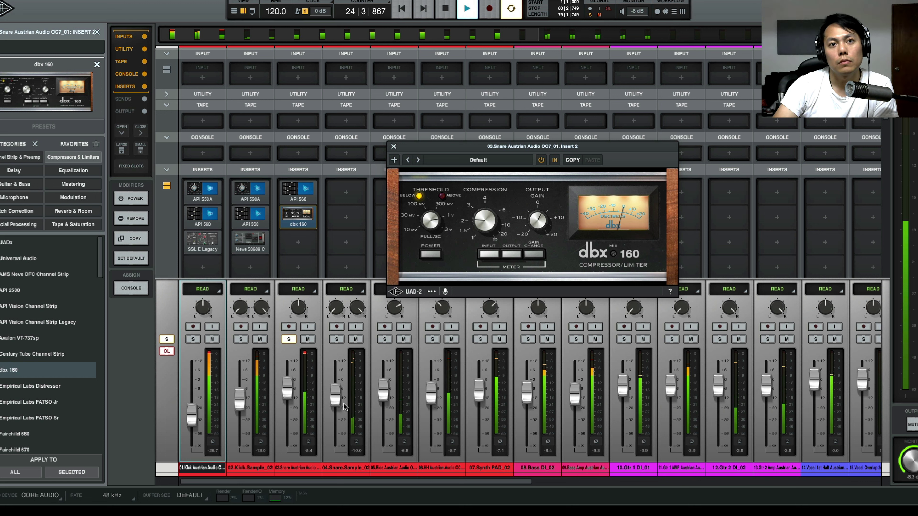
click(289, 340)
click(289, 339)
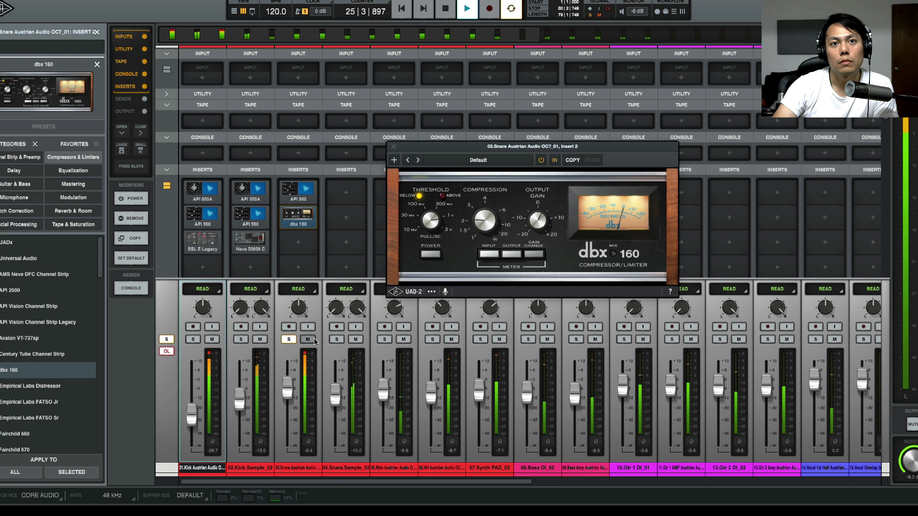
Solo the kicks and snare sample too, and lower the kick to about -50.5 dB, kick sample to -22.4 dB and first snare to -9.3 dB
click(336, 339)
click(241, 339)
click(193, 339)
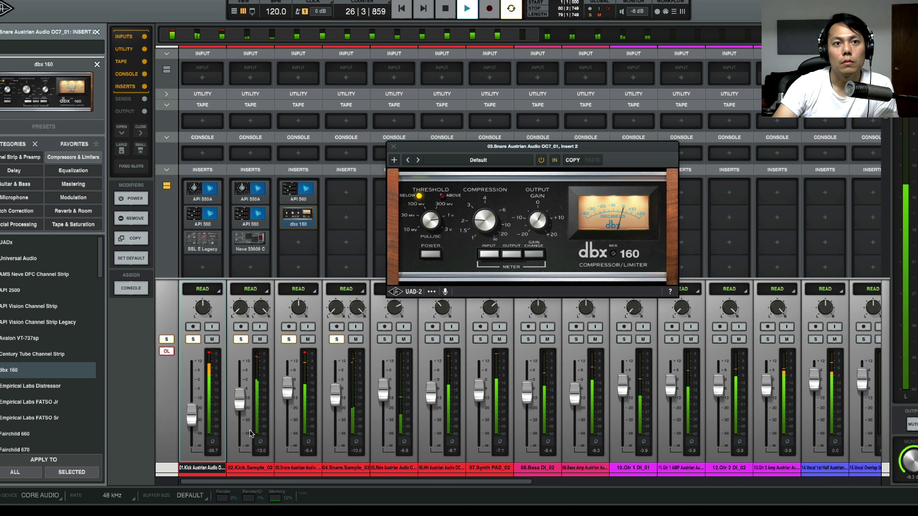
drag(192, 416, 191, 431)
drag(239, 398, 290, 406)
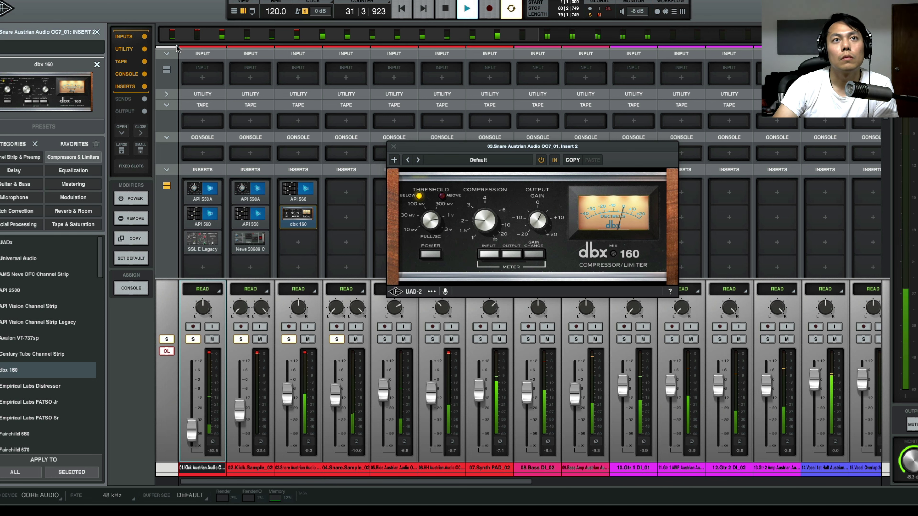
Lower the clip gain to -7.0 dB on the first kick, -4.8 dB on the kick sample and -5.2 dB on the first snare
click(233, 12)
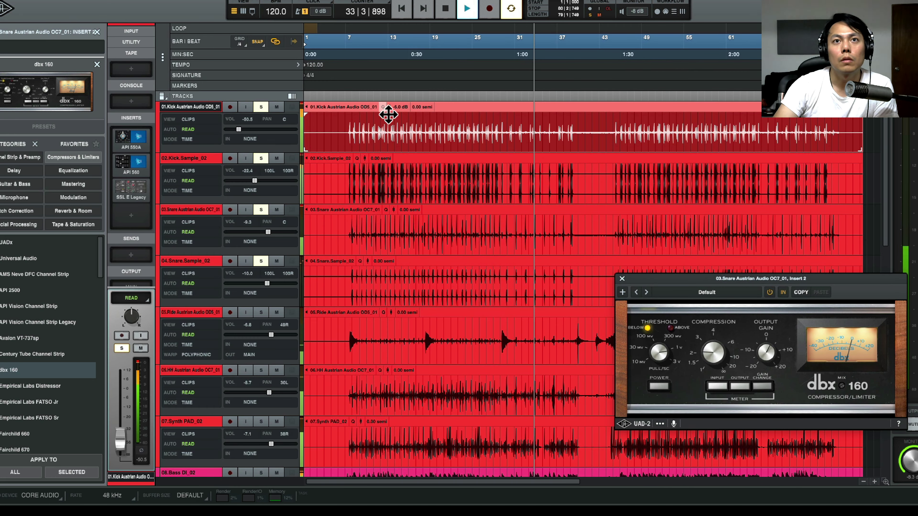
click(396, 168)
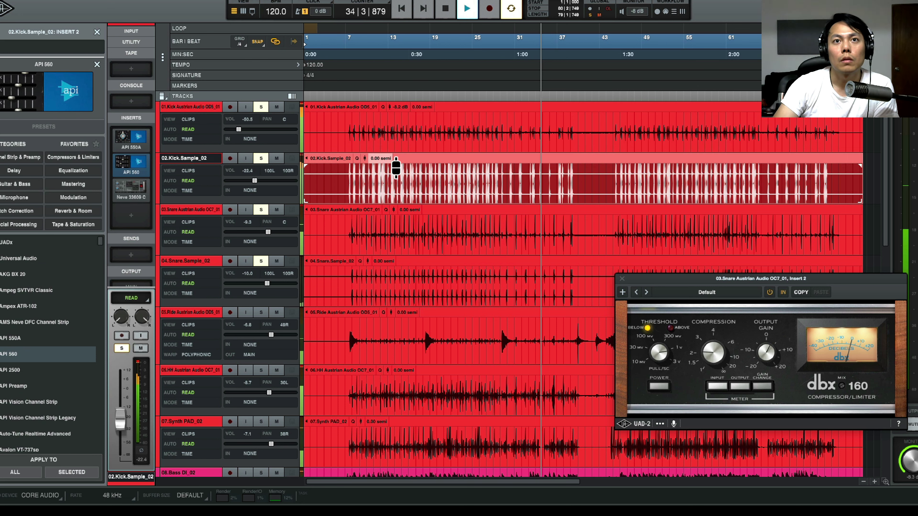
drag(375, 170, 365, 188)
click(375, 217)
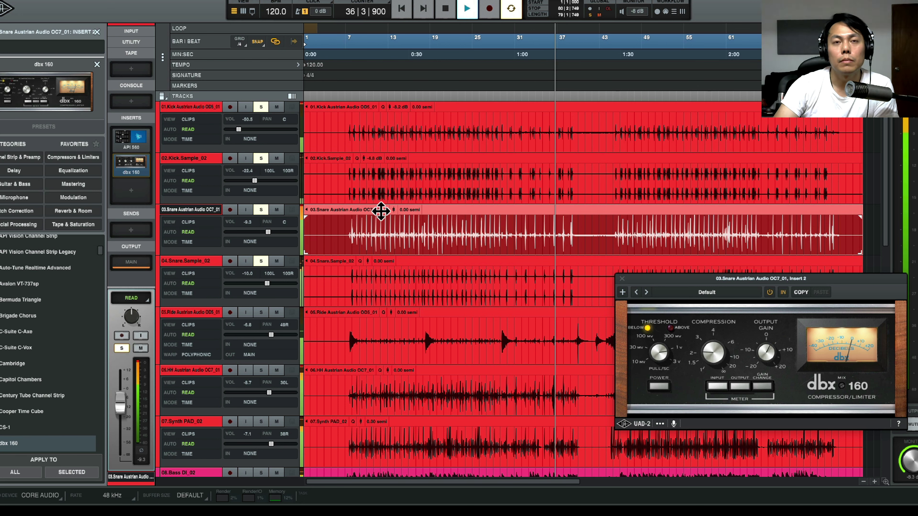
mouse_move(389, 113)
mouse_down()
mouse_move(393, 134)
mouse_move(396, 102)
mouse_up()
drag(396, 215, 396, 241)
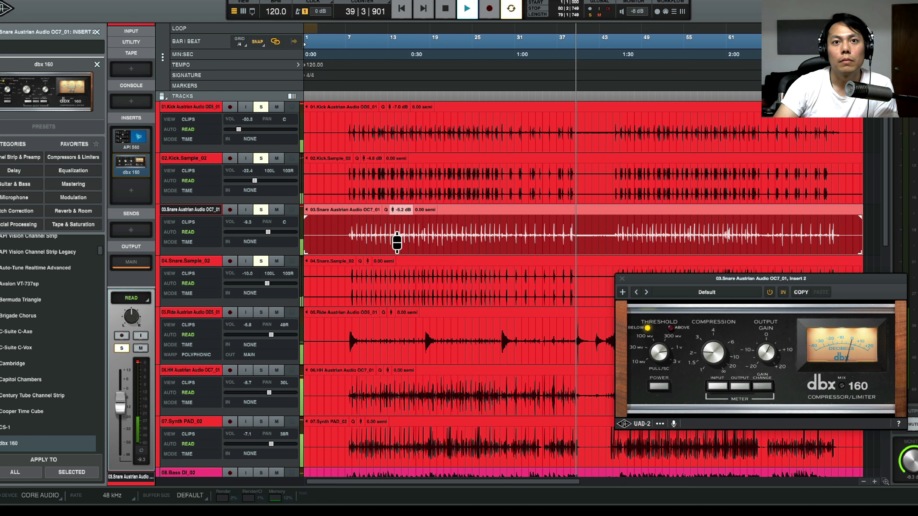
Replay from bar 7, set the first snare to about -11.5 dB and snare sample to -17.2 dB, and also solo the ride, hi-hat and synth pad
click(347, 40)
click(243, 12)
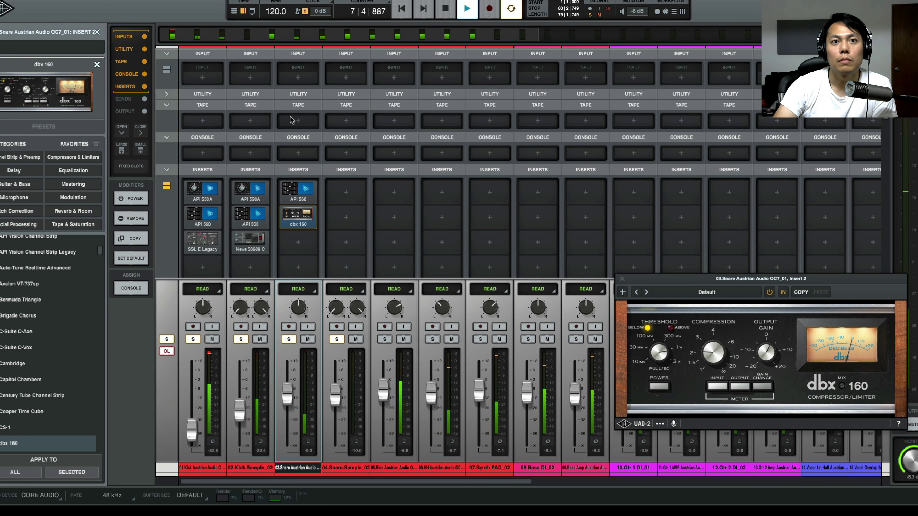
drag(291, 401, 335, 413)
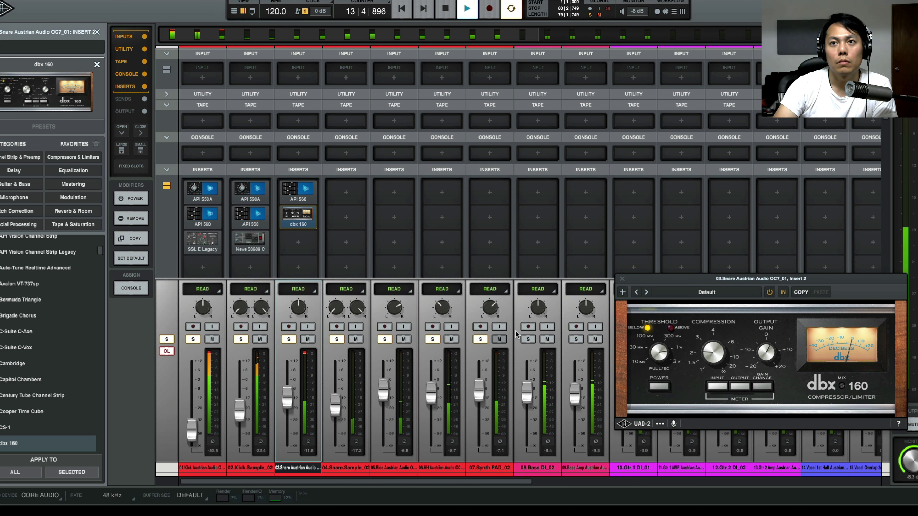
click(622, 279)
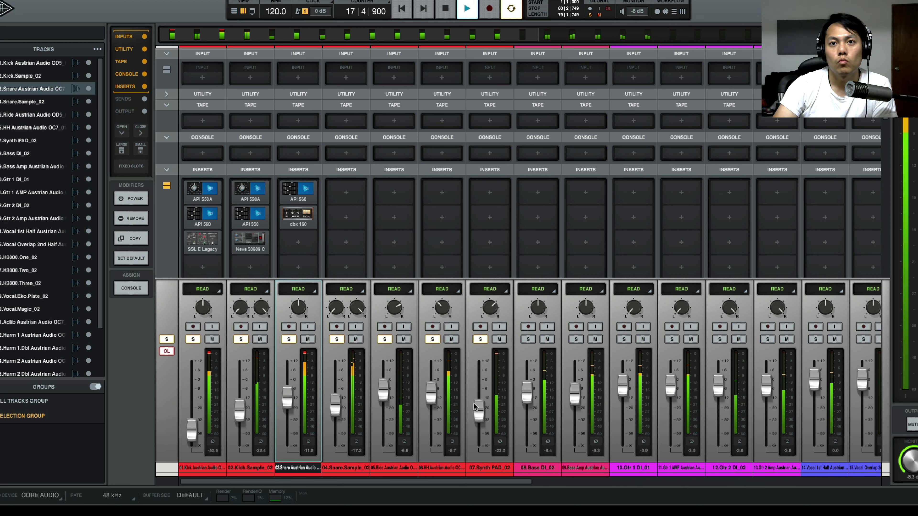
Lower the ride to about -7.8 dB, the hi-hat to about -21.5 dB and the synth pad to about -23.5 dB
drag(480, 393, 479, 401)
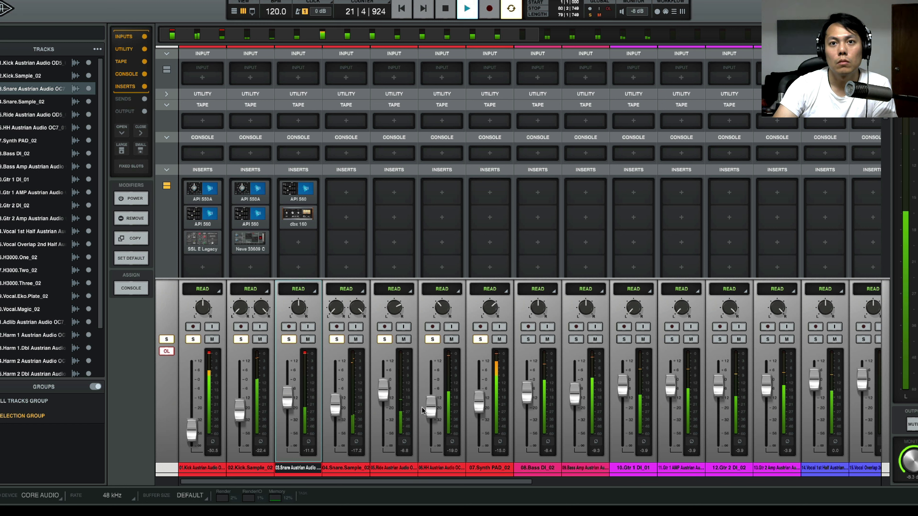
drag(477, 412, 477, 414)
drag(384, 404, 427, 418)
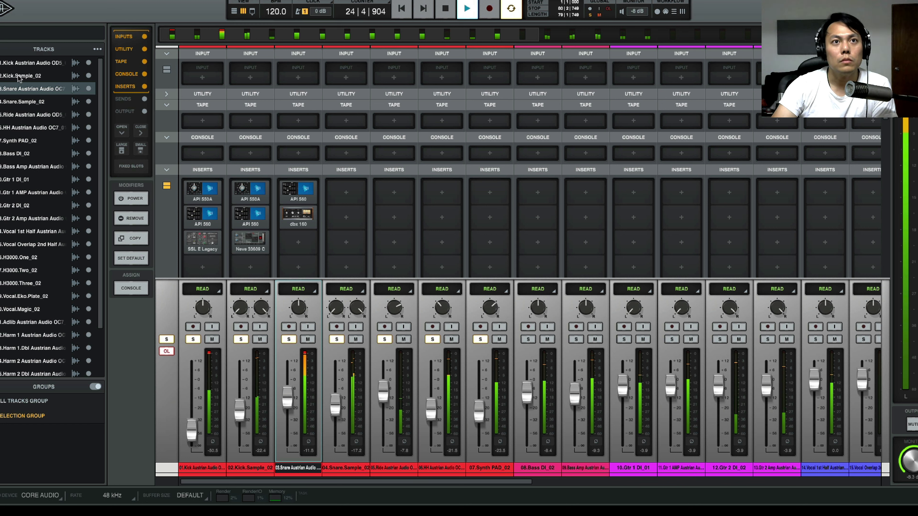
Start a new stereo bus track in the timeline view and name it DRUM
click(235, 12)
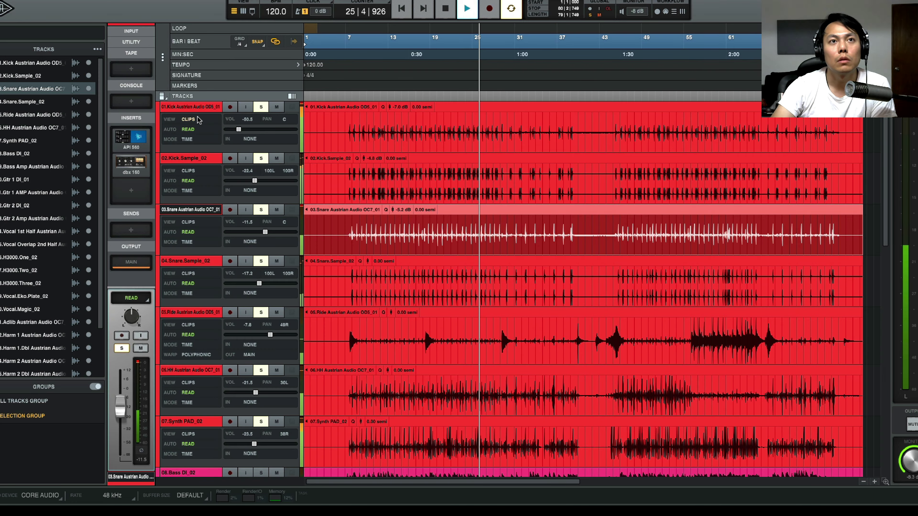
scroll(222, 291, down, 3)
click(203, 405)
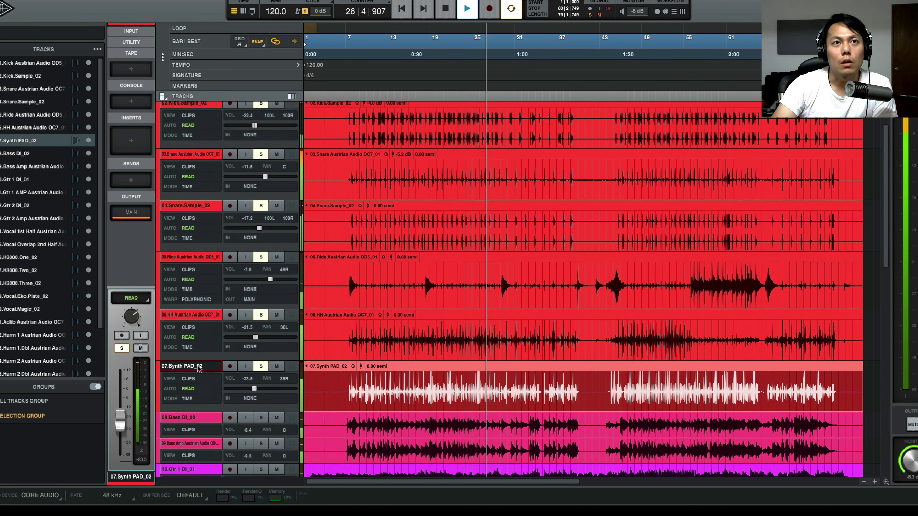
scroll(203, 362, up, 3)
click(189, 123)
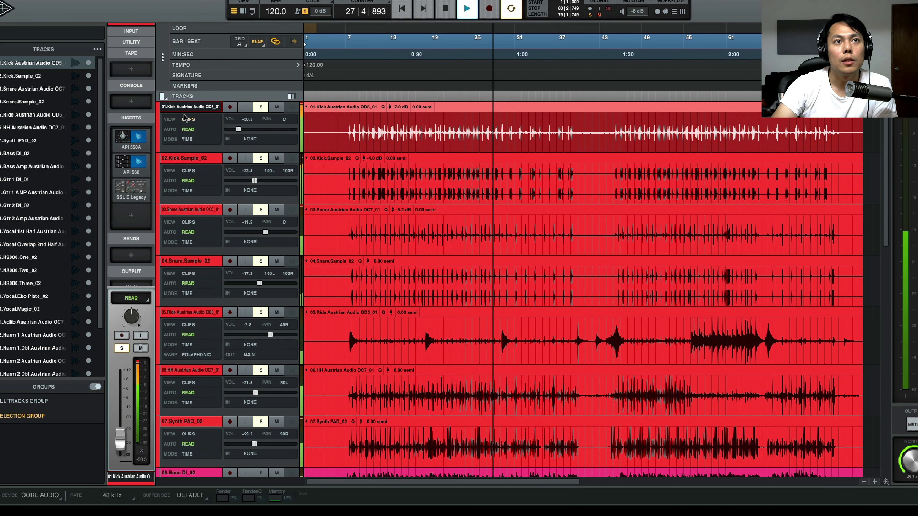
click(97, 49)
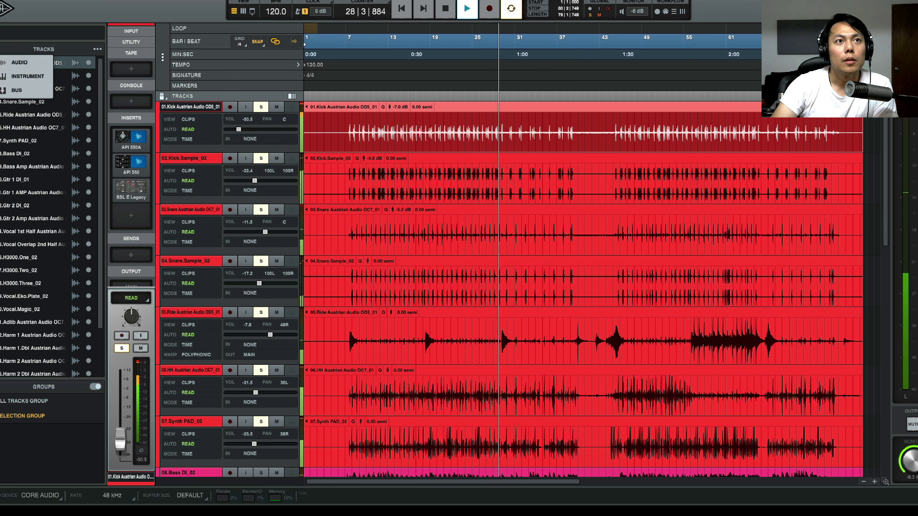
click(22, 93)
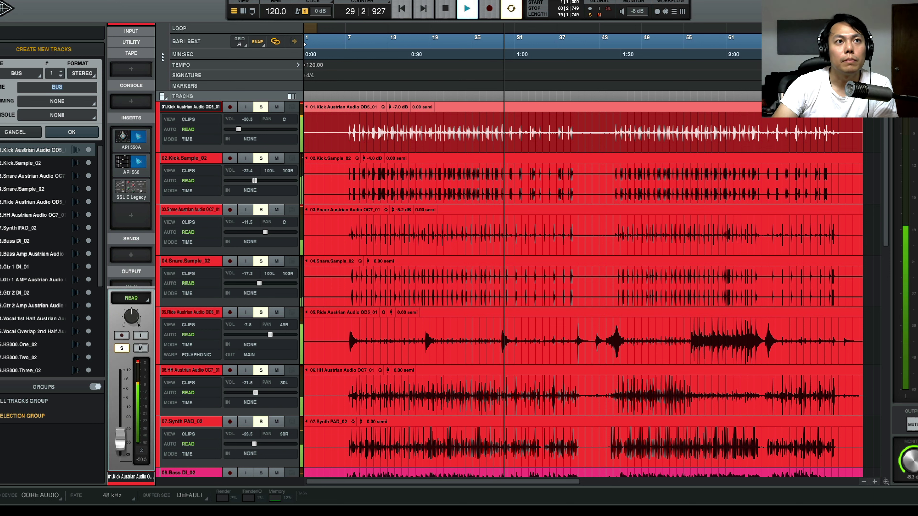
click(67, 89)
text(DRUMS)
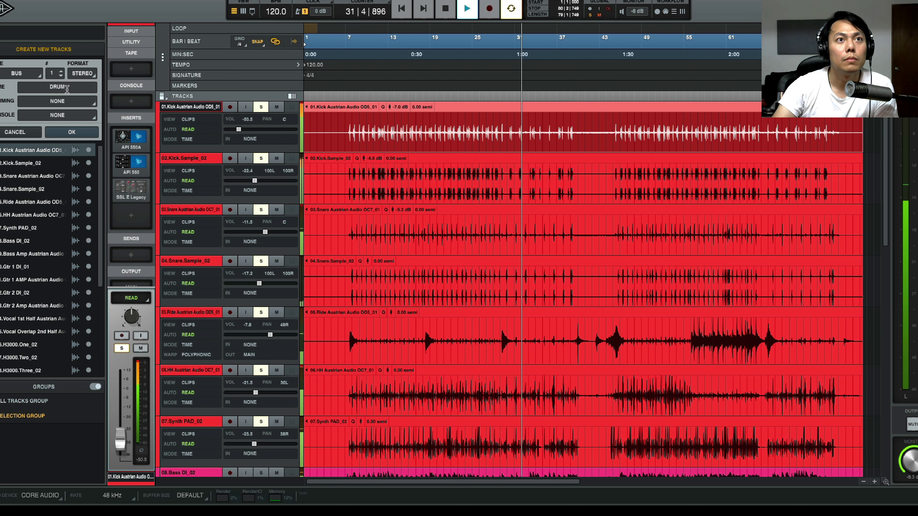
Create the DRUM bus with Neve Summing and no console, and move it above the first kick track
click(74, 100)
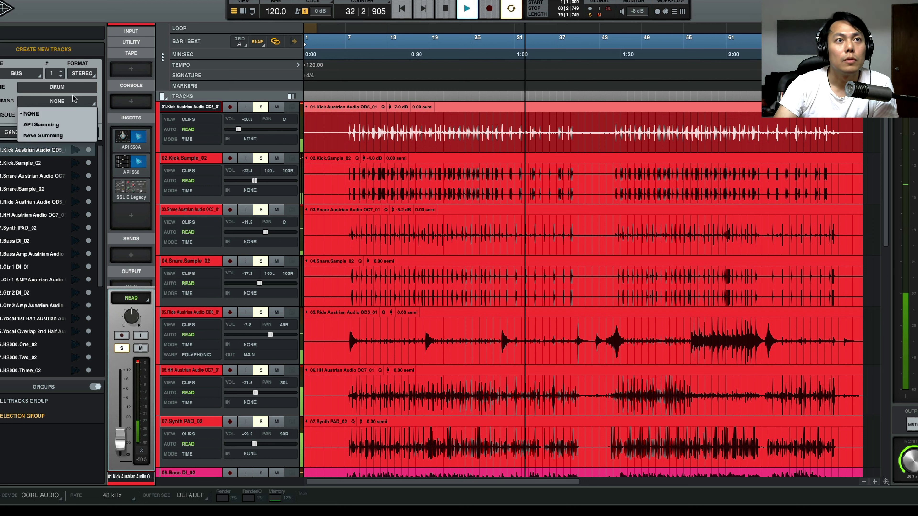
click(57, 137)
click(57, 116)
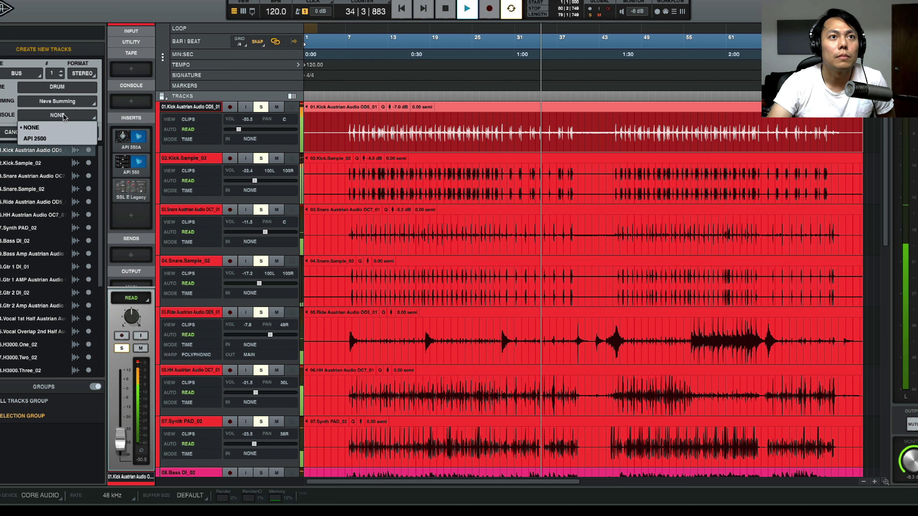
click(1, 115)
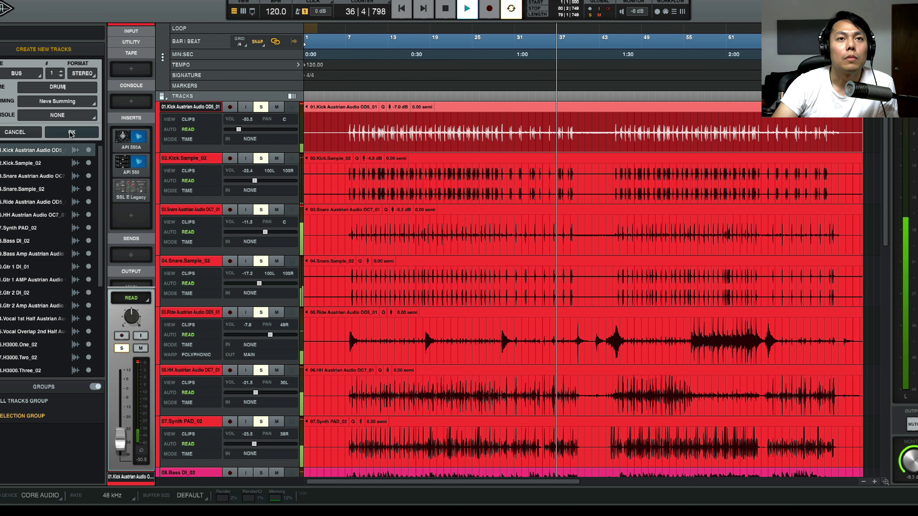
click(87, 139)
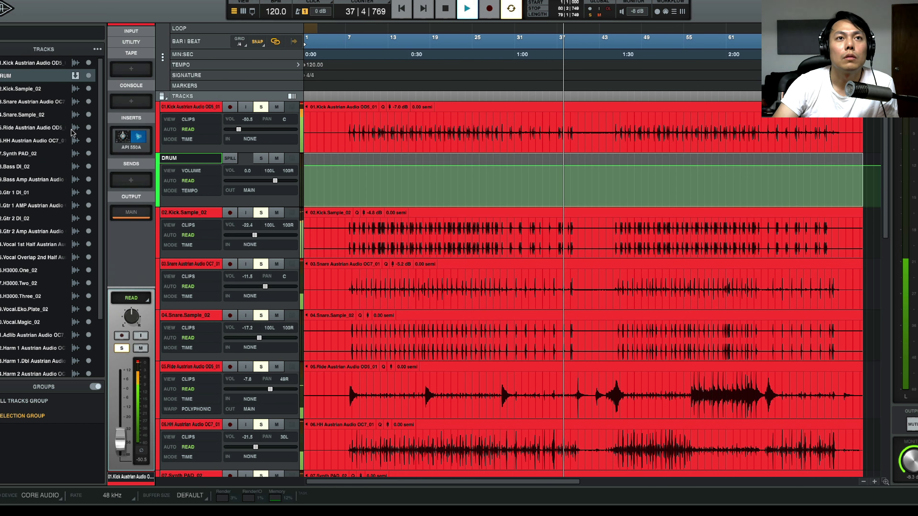
drag(176, 164, 176, 108)
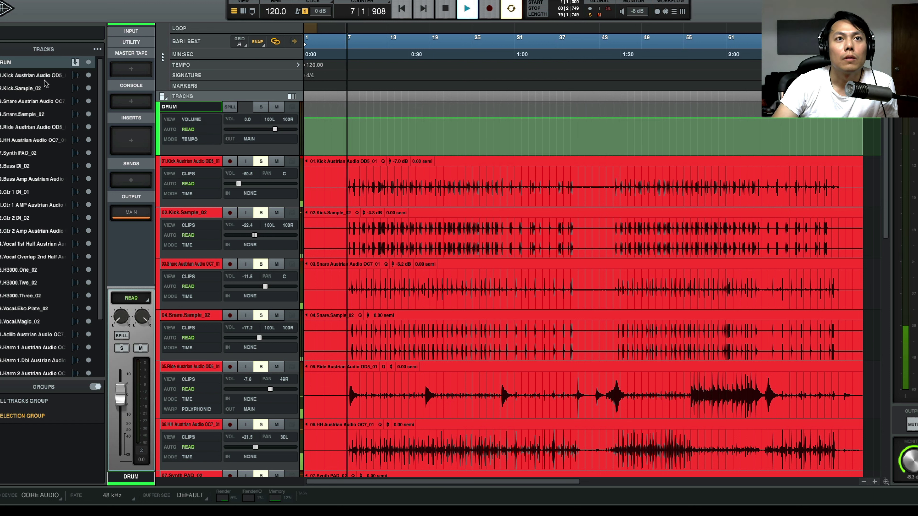
Select tracks 01.Kick through 07.Synth PAD_02 together and open the input routing of the first kick
click(34, 80)
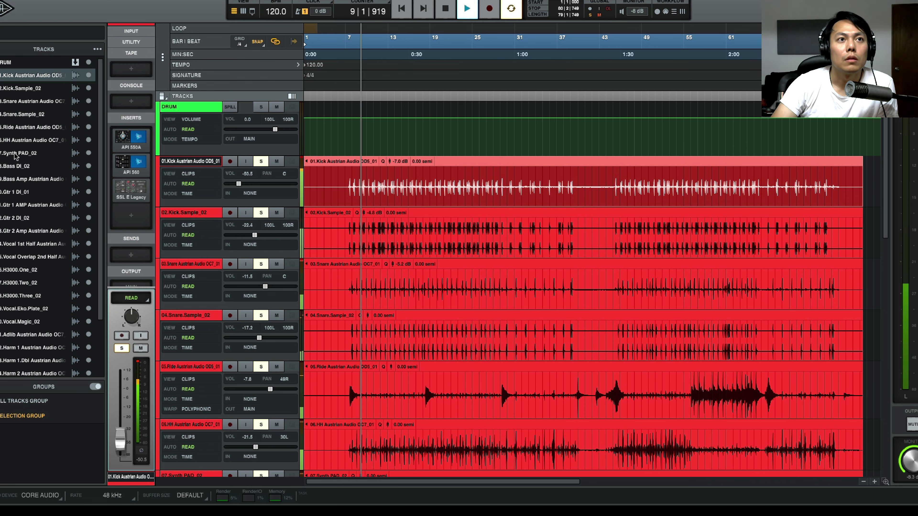
shift+click(18, 153)
click(249, 199)
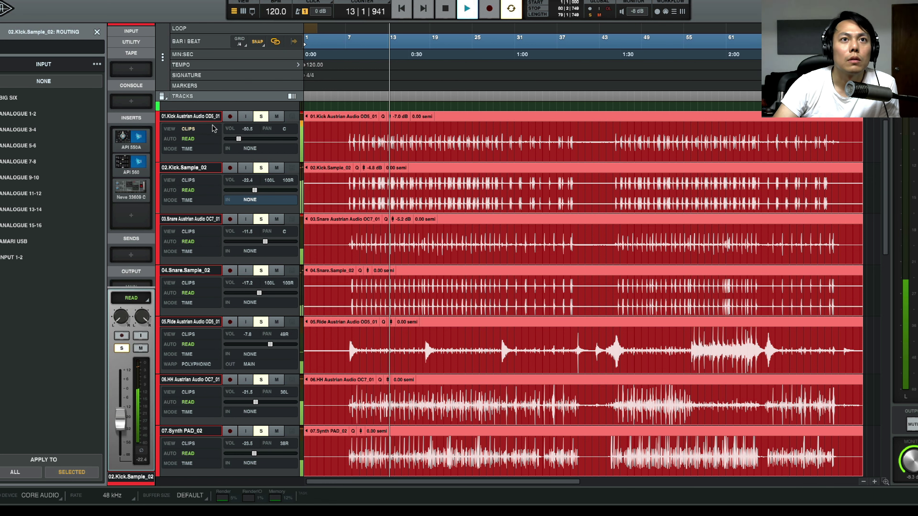
scroll(267, 166, up, 3)
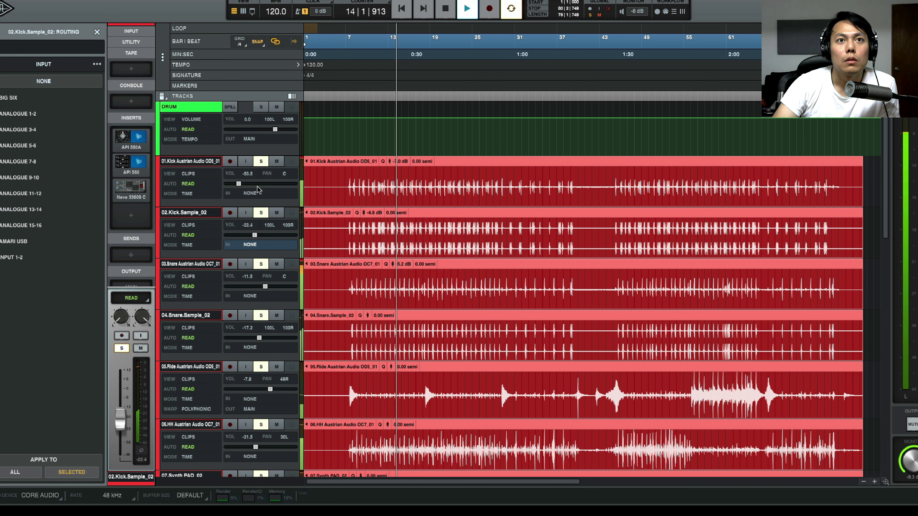
click(268, 166)
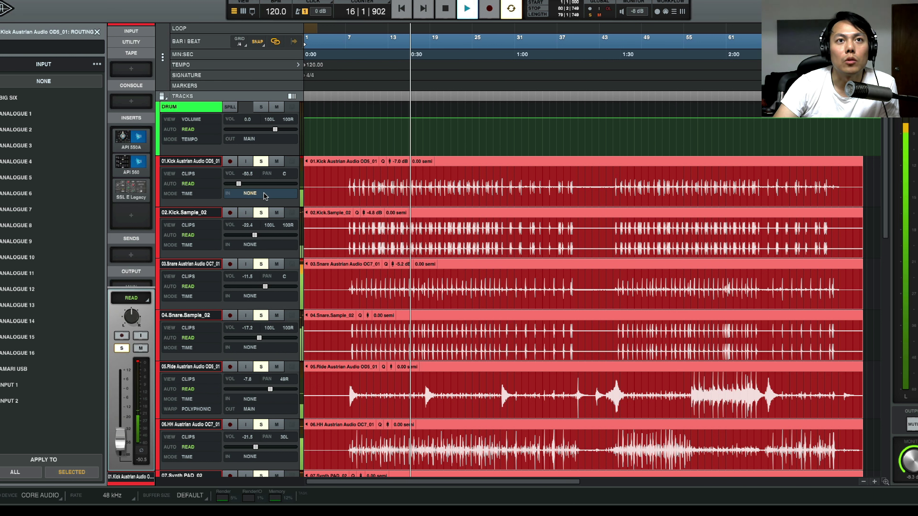
click(265, 195)
click(265, 195)
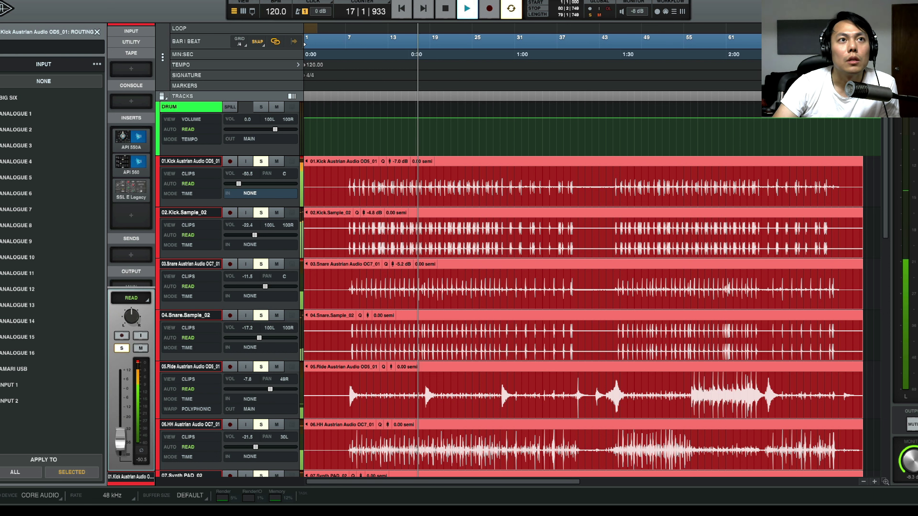
Assign ANALOGUE 12 as the input for the selected tracks and close the routing browser
click(97, 64)
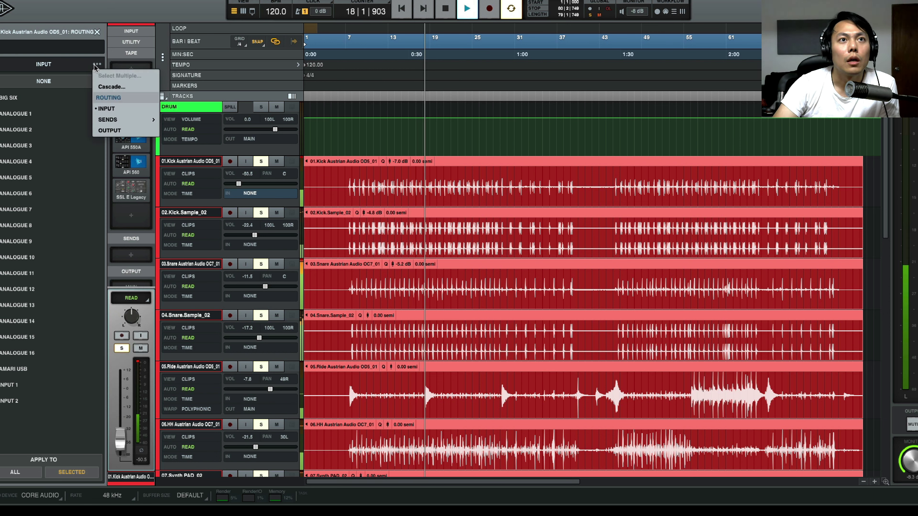
mouse_move(127, 116)
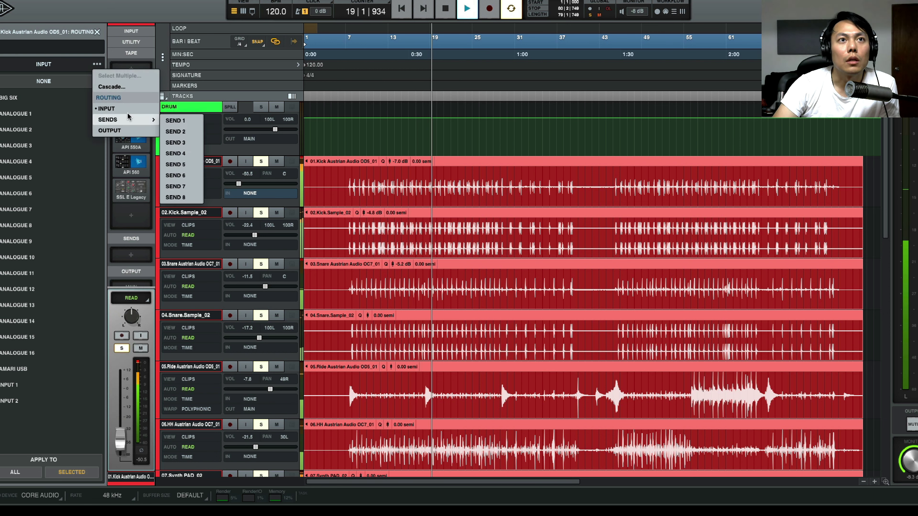
click(21, 289)
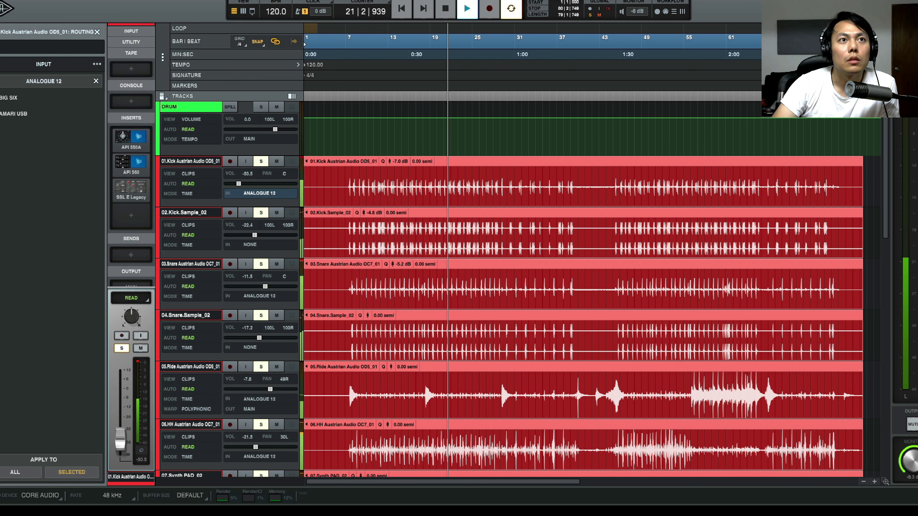
click(260, 194)
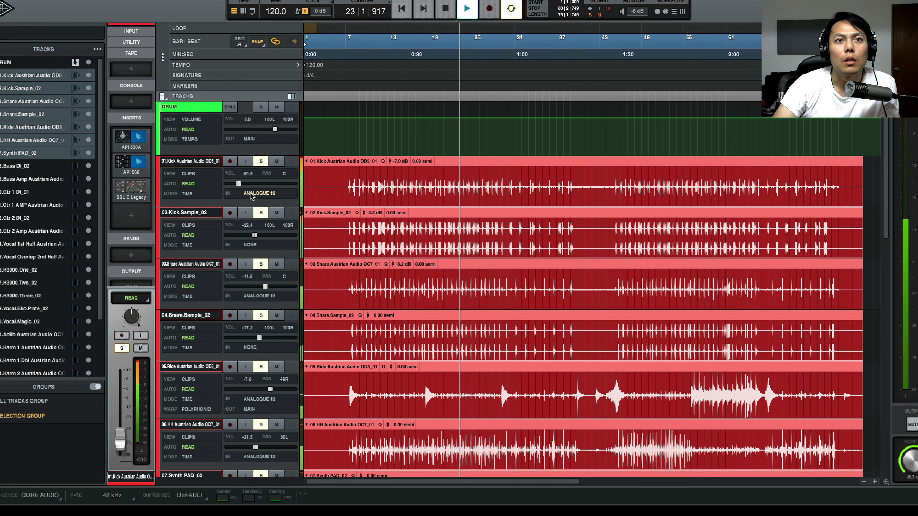
Enlarge the selected tracks to reveal their output routing and route them all to the DRUM bus
click(252, 195)
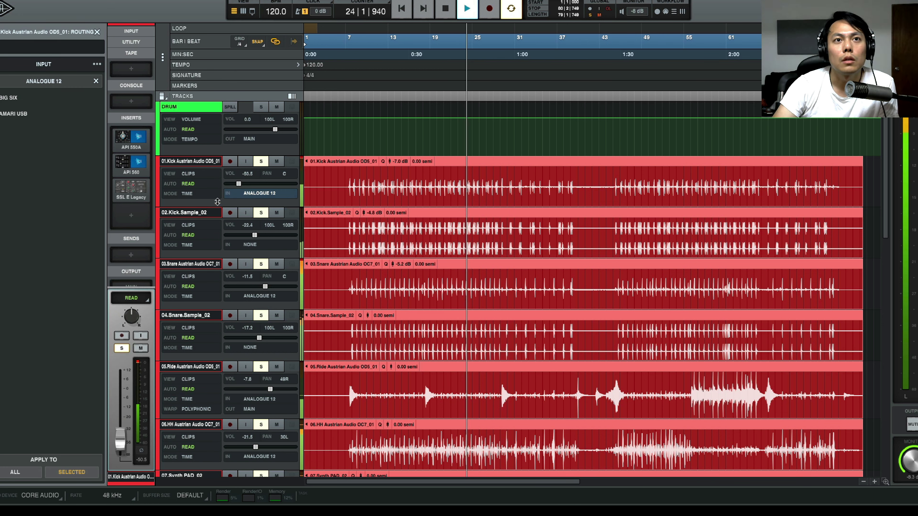
drag(218, 206, 218, 215)
click(251, 205)
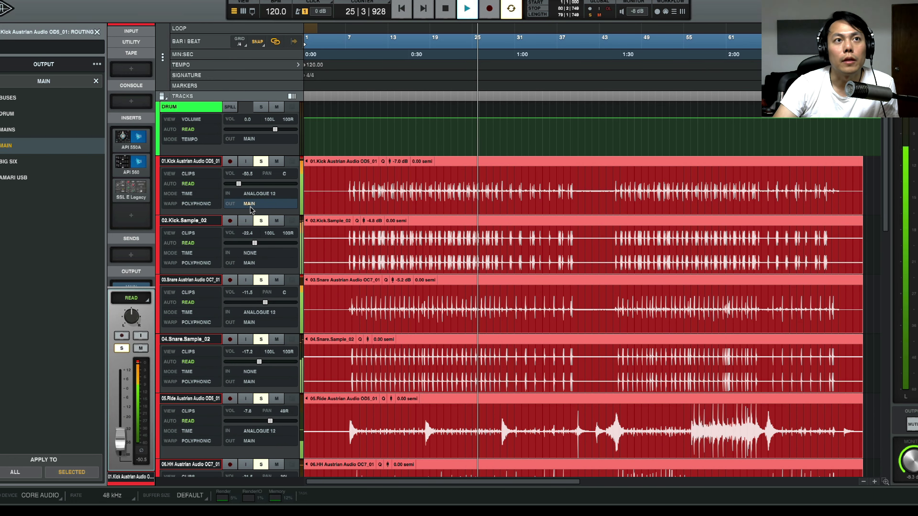
click(14, 115)
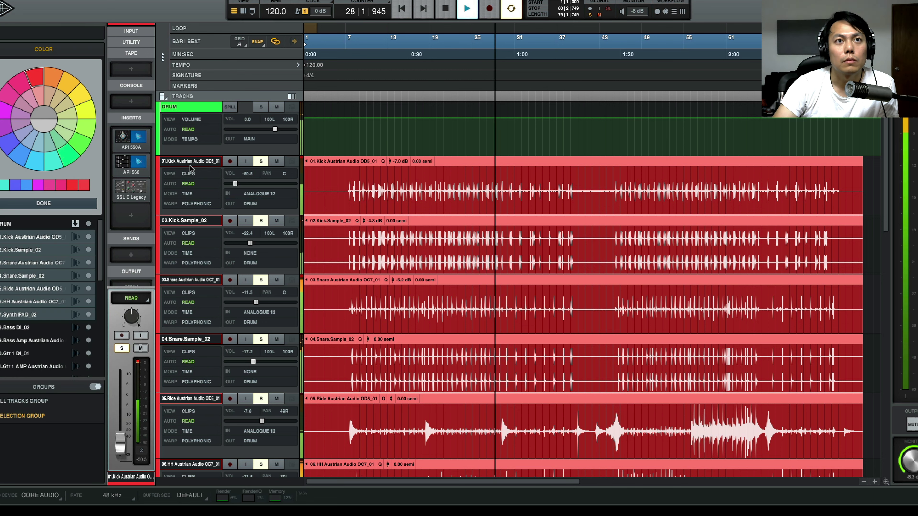
Reselect tracks 01.Kick through 07.Synth PAD_02, check their output routing, and raise the DRUM bus volume to +5.4 dB
click(217, 161)
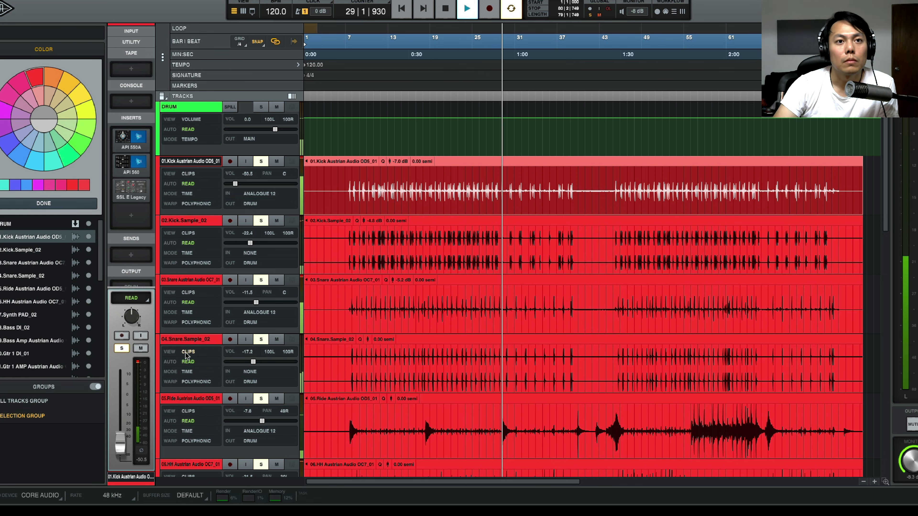
scroll(187, 356, down, 3)
scroll(186, 357, down, 1)
shift+click(208, 433)
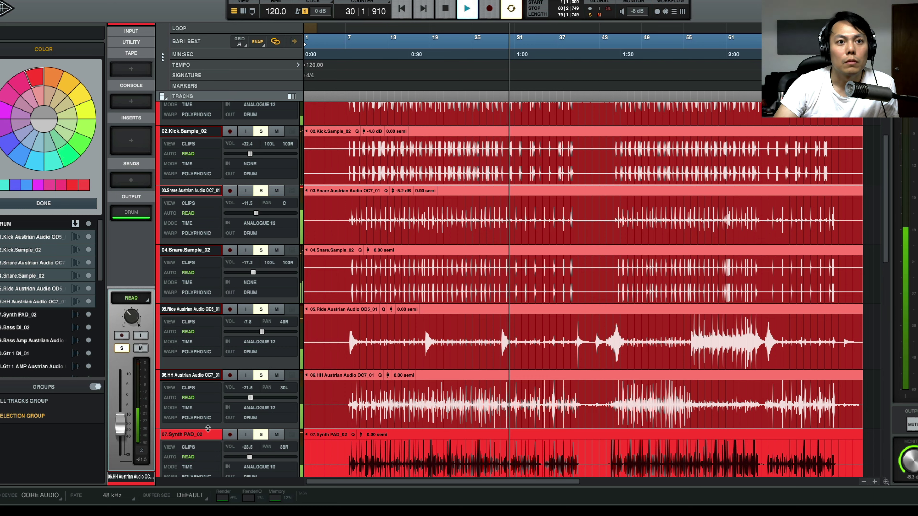
scroll(282, 322, up, 4)
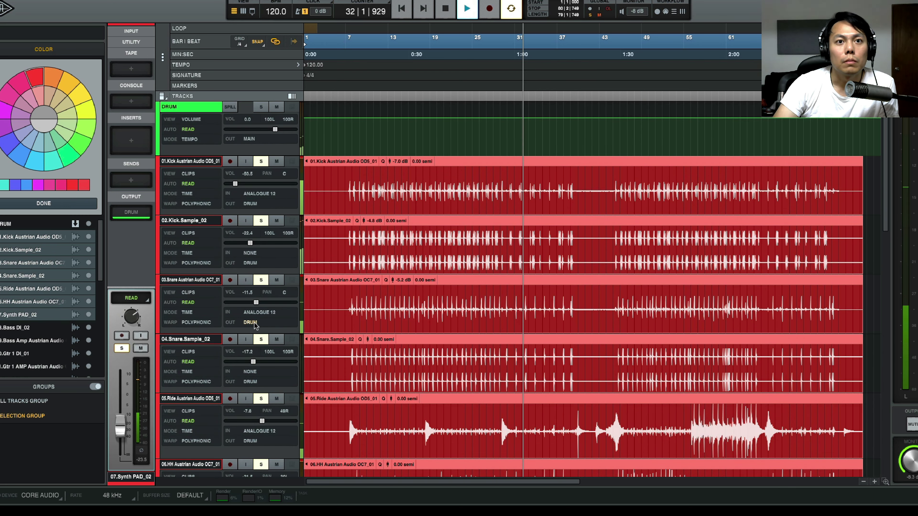
scroll(255, 325, down, 6)
scroll(255, 325, up, 6)
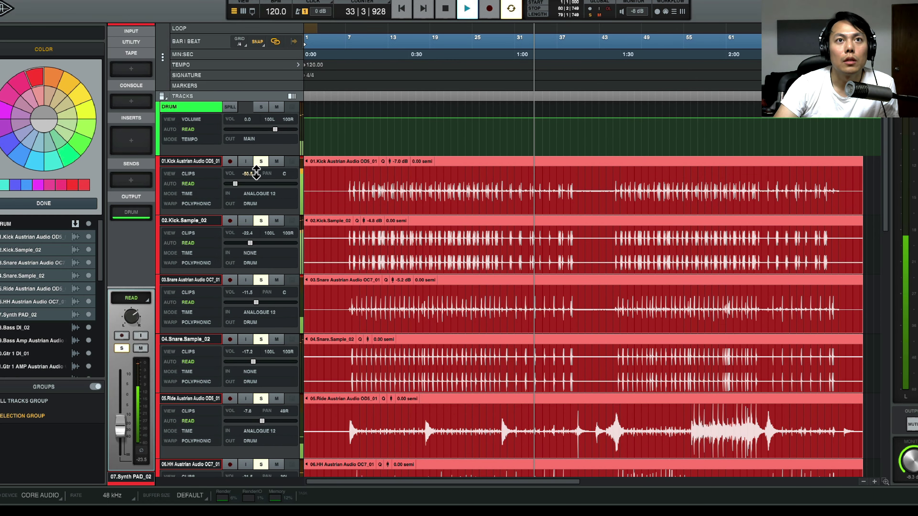
drag(277, 130, 284, 133)
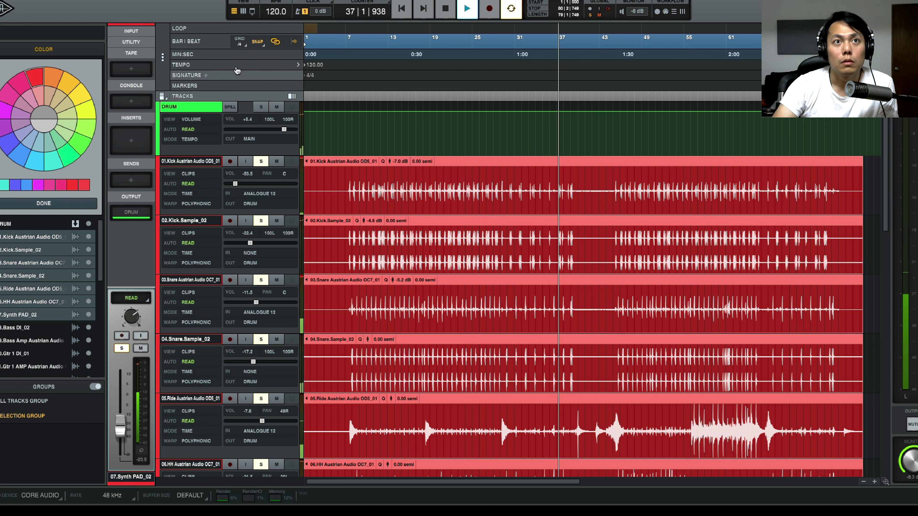
Rebalance the drum tracks in the mixer view with the first snare at -14.0 dB, and return to the timeline with playback stopped
click(242, 11)
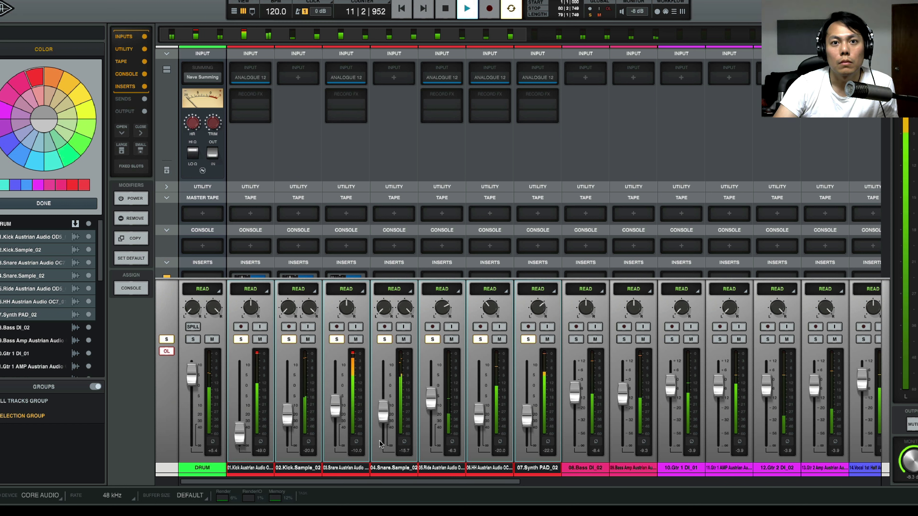
click(343, 468)
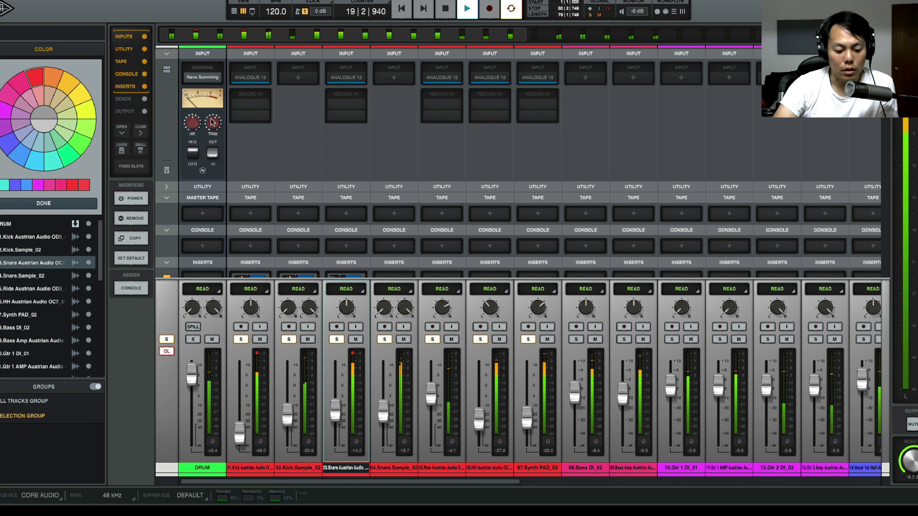
key(space)
click(233, 12)
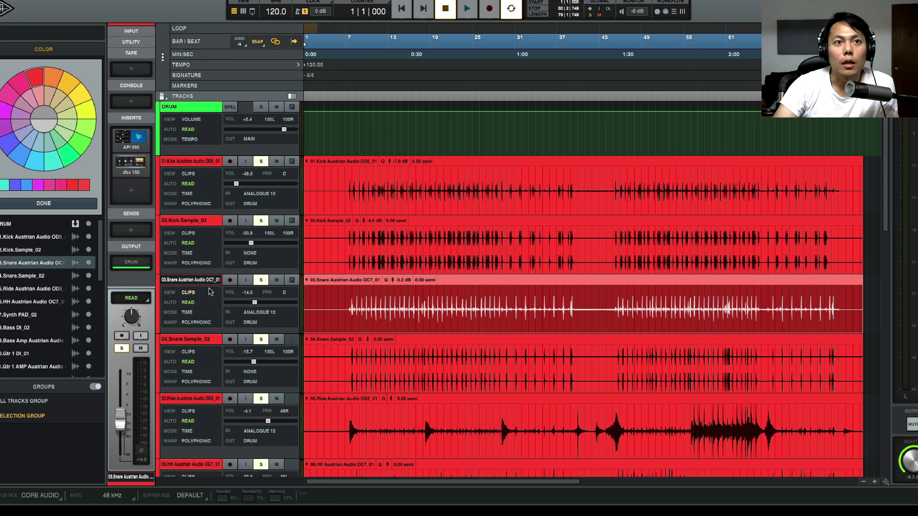
Check the ride track's input and output routing, play from bar 7, and lower its volume to -23.5 dB
scroll(230, 370, down, 8)
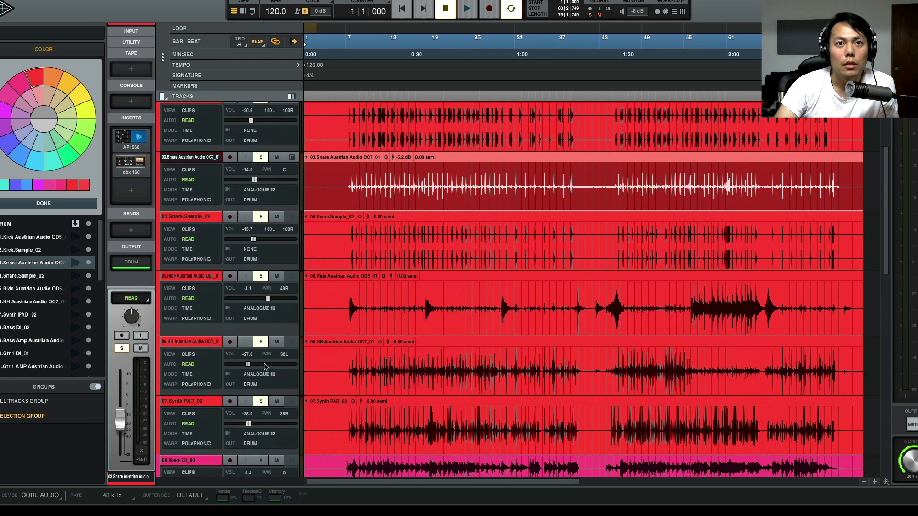
scroll(264, 363, down, 2)
scroll(264, 364, up, 2)
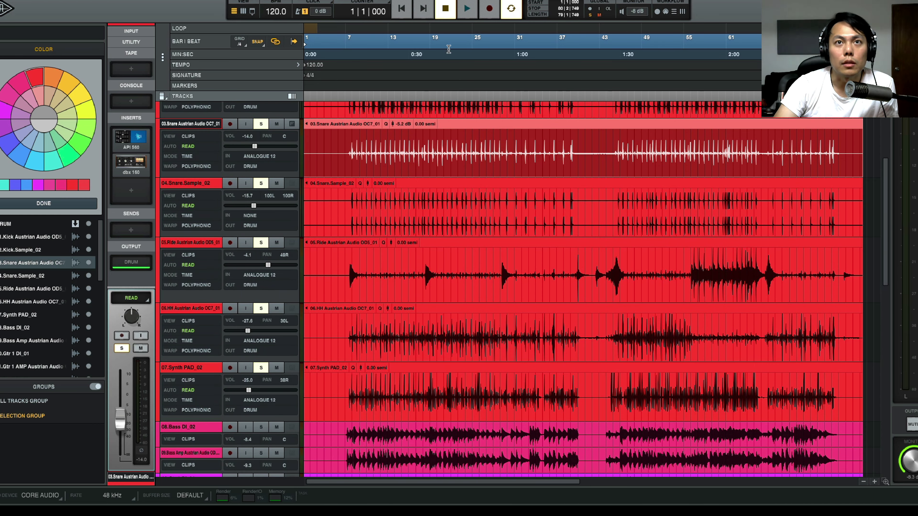
click(354, 272)
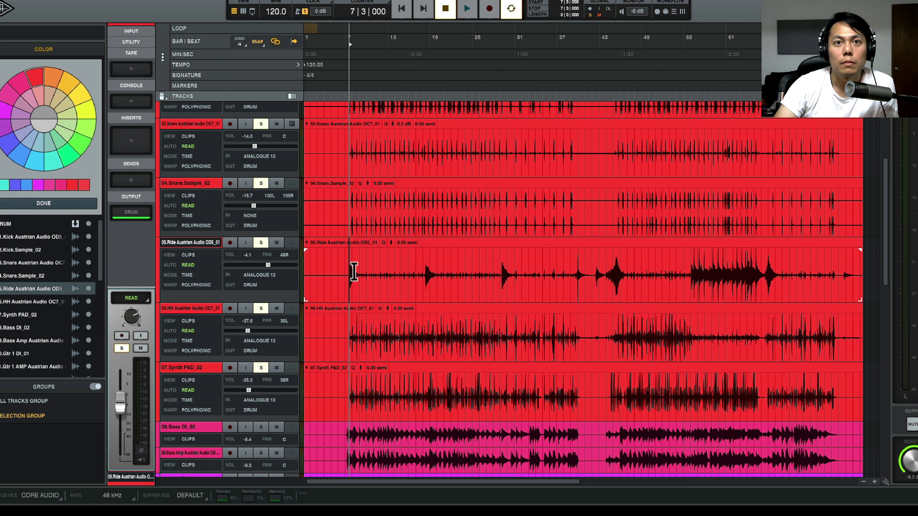
click(259, 276)
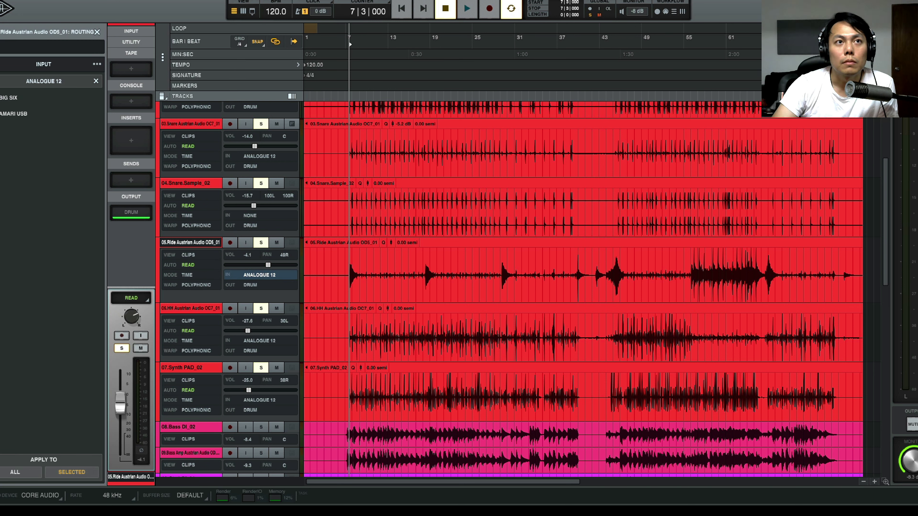
click(250, 285)
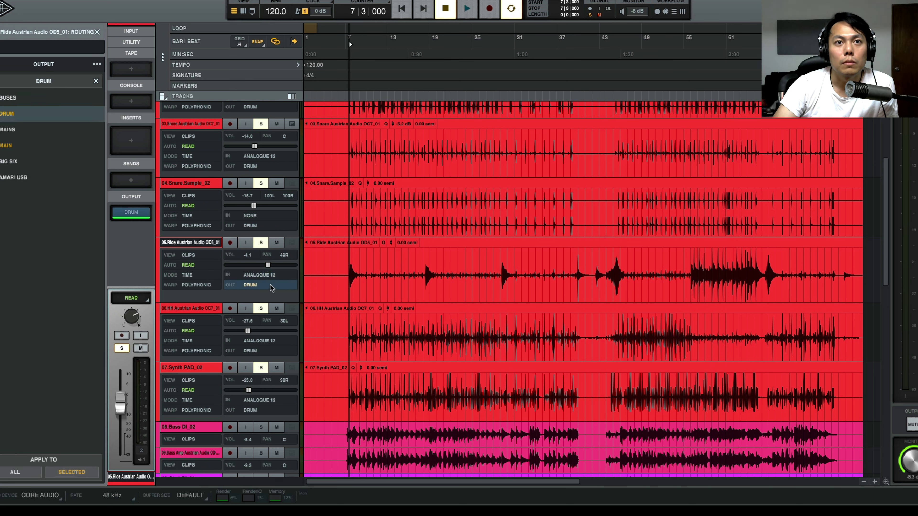
click(272, 287)
key(space)
drag(256, 267, 253, 267)
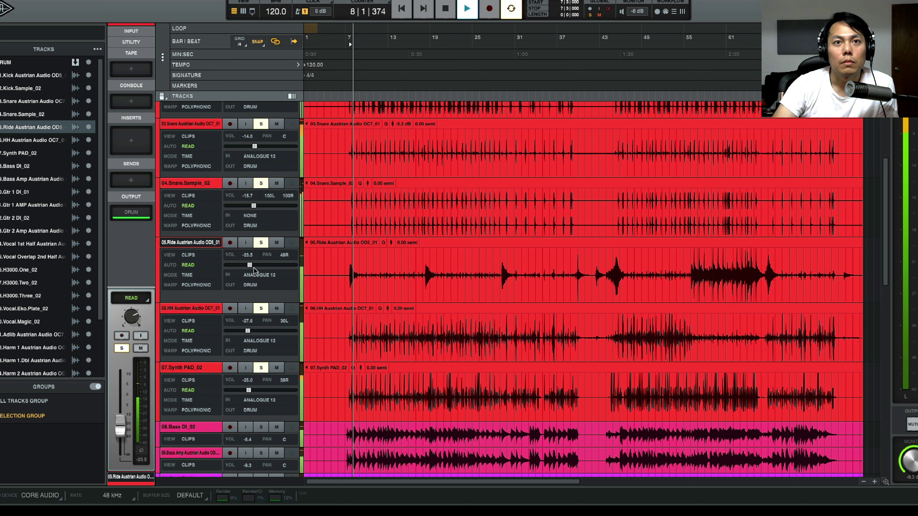
Rebalance the tracks during playback: first kick about -25.5 dB, kick sample -24.7 dB and first snare -13.1 dB
scroll(286, 243, up, 5)
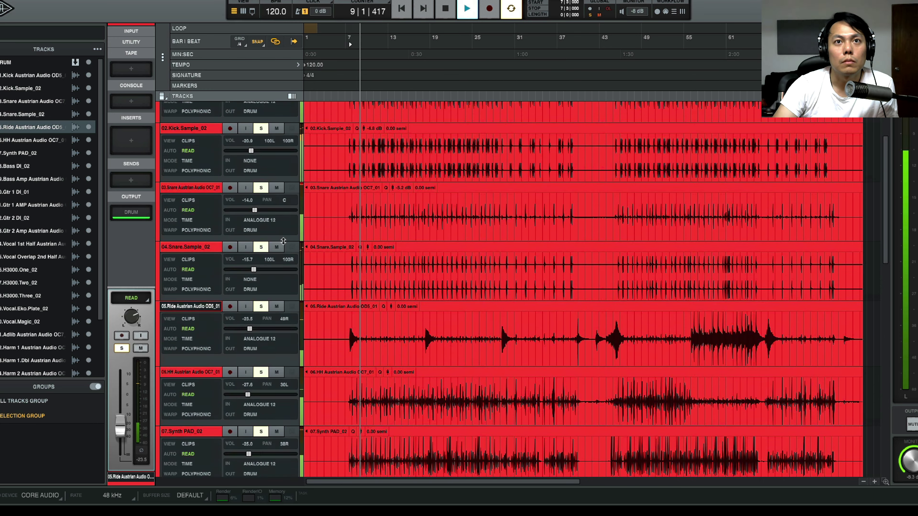
drag(237, 183, 235, 184)
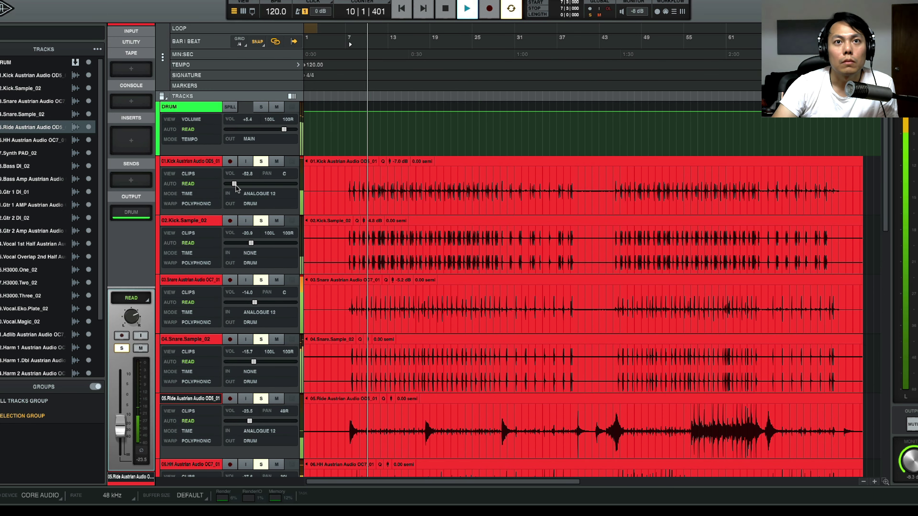
drag(251, 242, 248, 244)
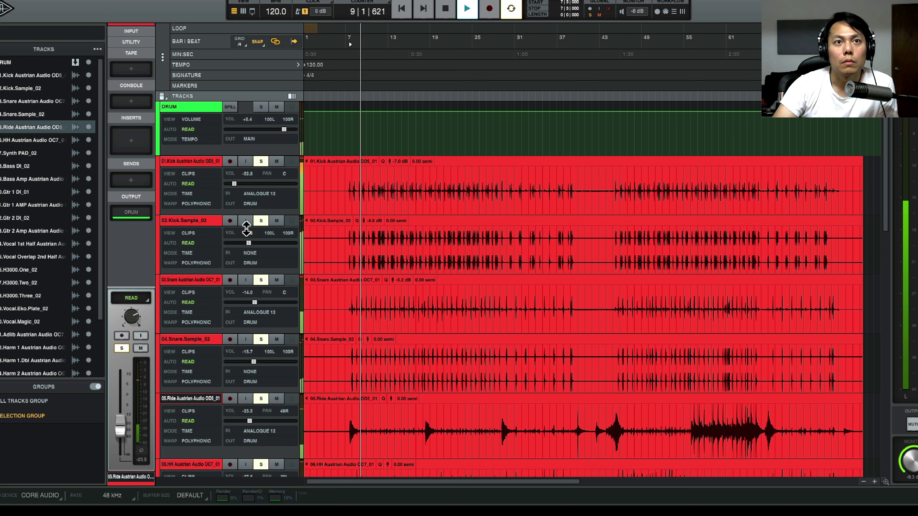
drag(235, 184, 249, 183)
drag(249, 242, 249, 243)
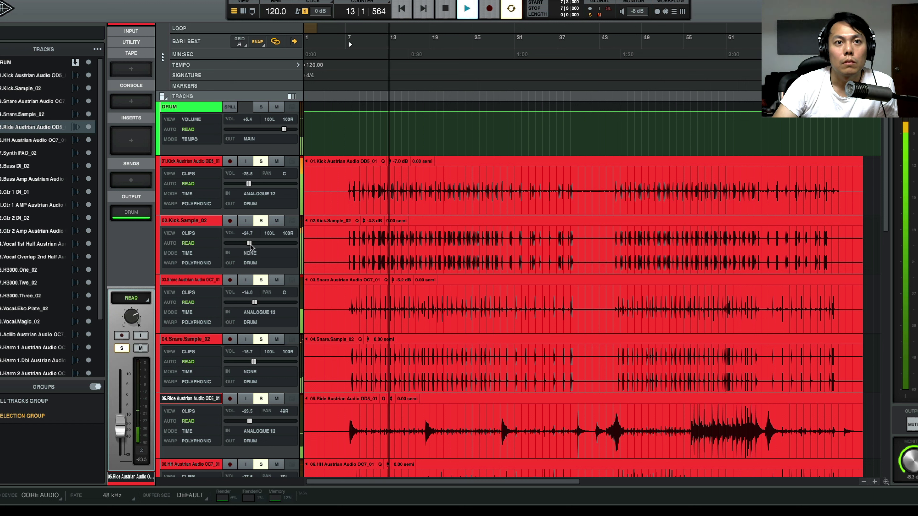
drag(254, 305, 258, 307)
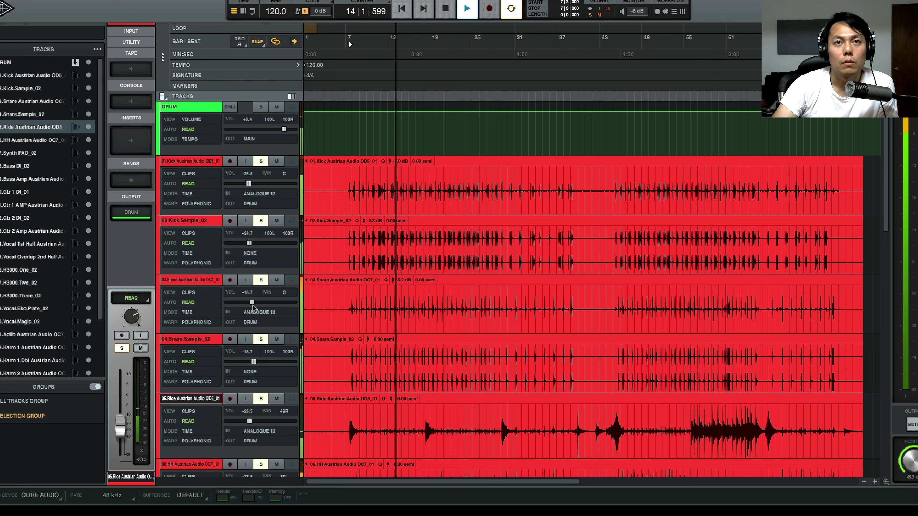
Lower the clip gain of 07.Synth PAD_02 to about -2.5 dB and of the hi-hat clip to -1.4 dB
scroll(258, 308, down, 8)
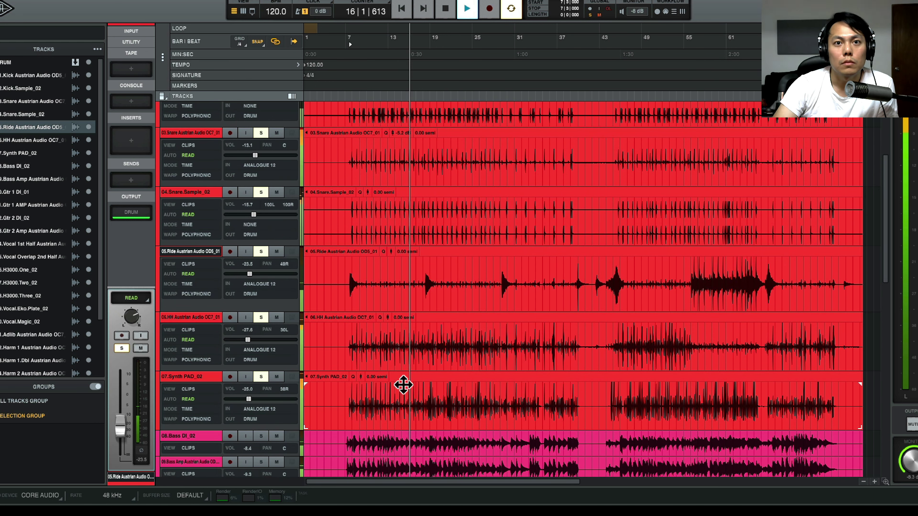
drag(367, 386, 367, 395)
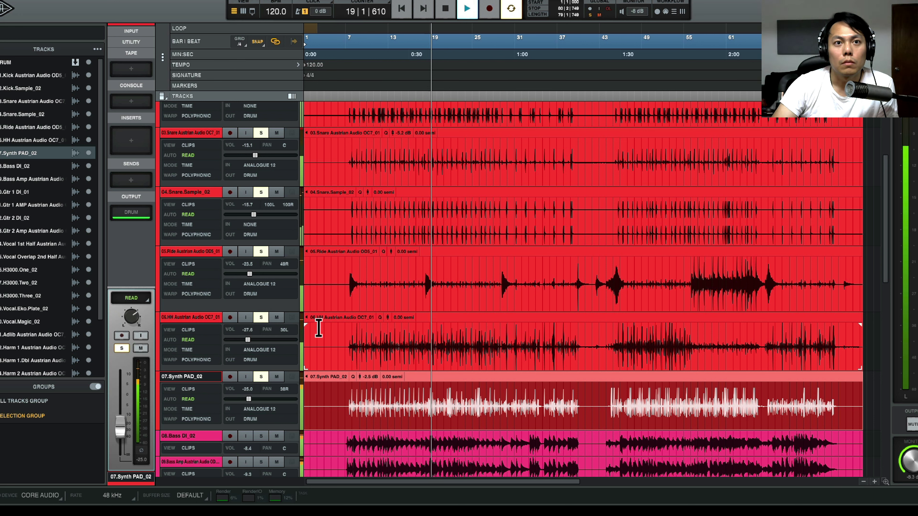
drag(396, 326, 395, 333)
scroll(267, 354, up, 1)
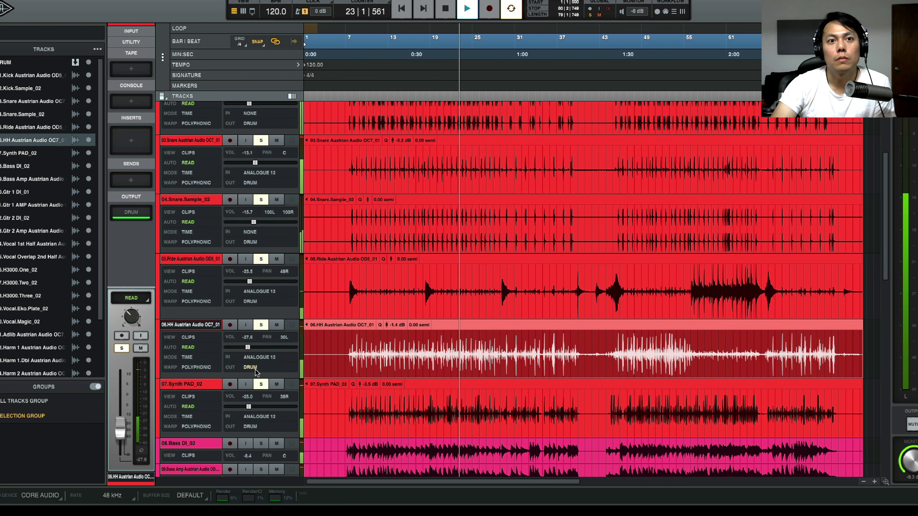
Lower the kick sample to about -25.8 dB and try a louder first snare before settling it at -13.1 dB
scroll(267, 354, up, 5)
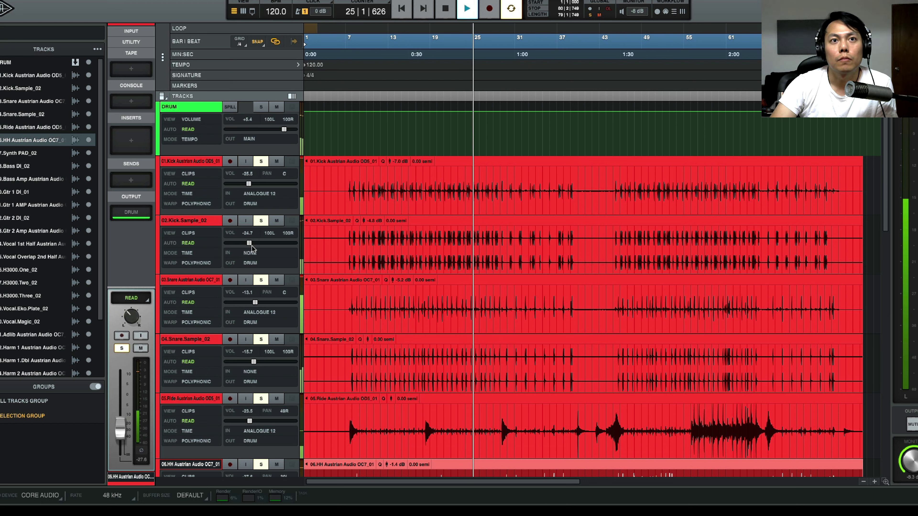
drag(253, 244, 250, 243)
drag(255, 302, 256, 302)
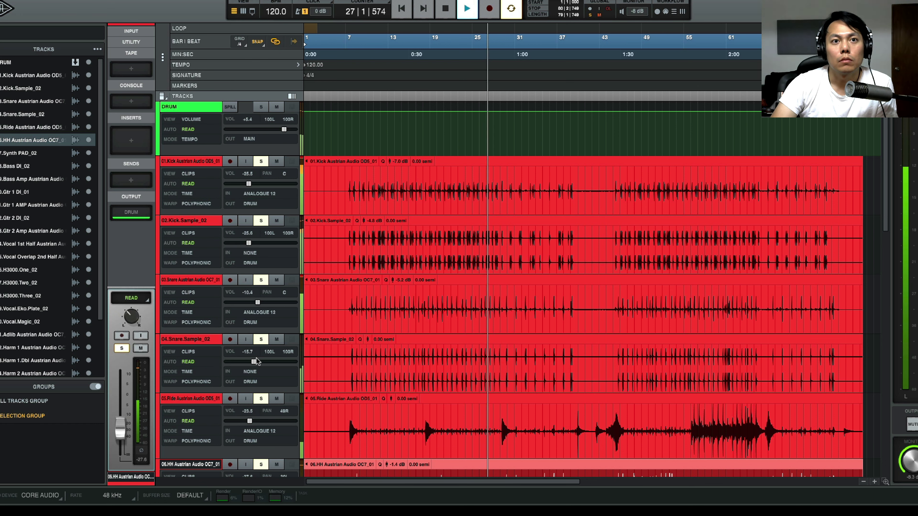
drag(258, 359, 258, 360)
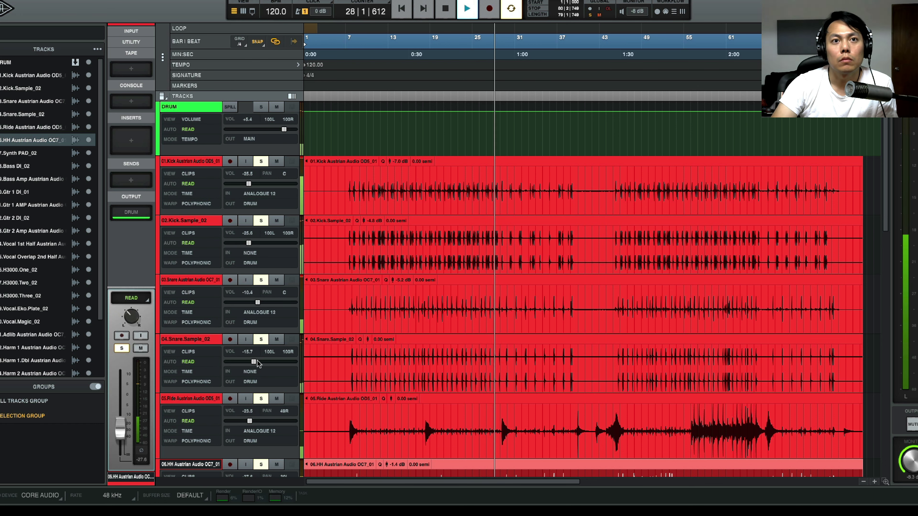
drag(259, 303, 256, 302)
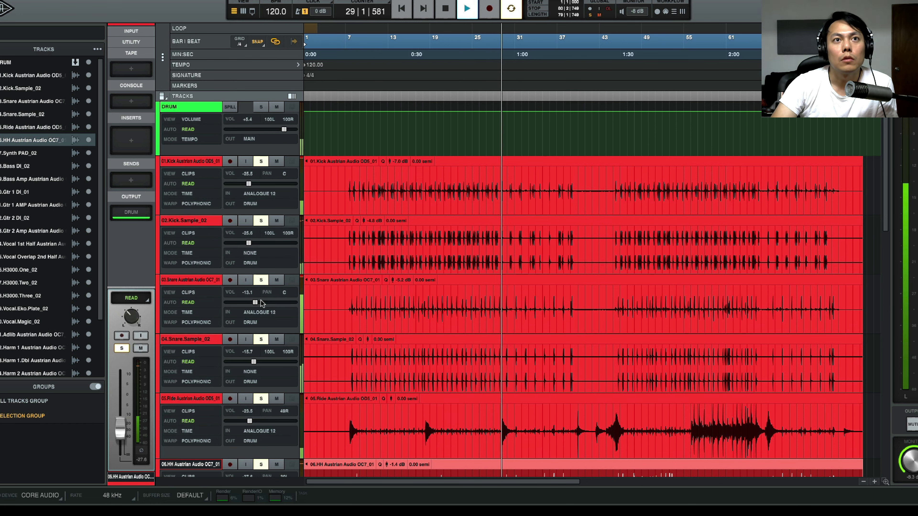
Show the DRUM bus's Neve Summing controls, audition the drums from bar 8, and toggle the summing's in/out switch
click(230, 108)
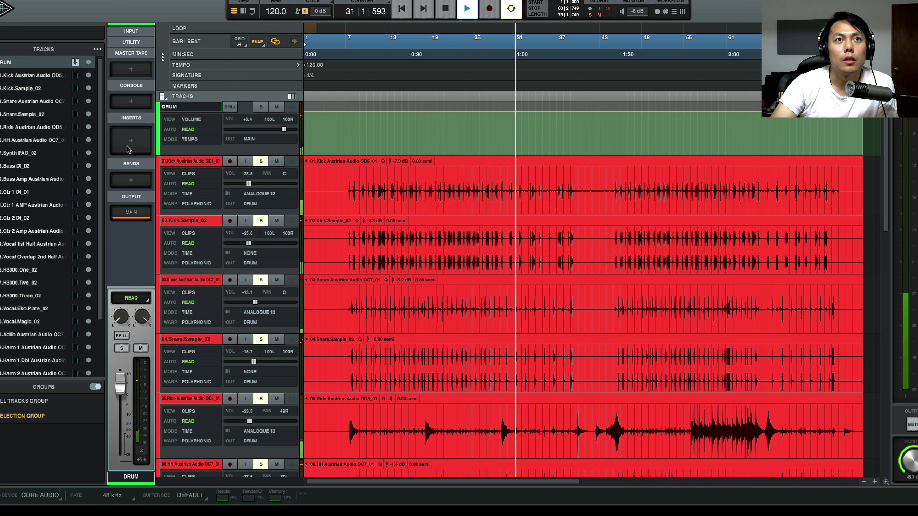
click(131, 31)
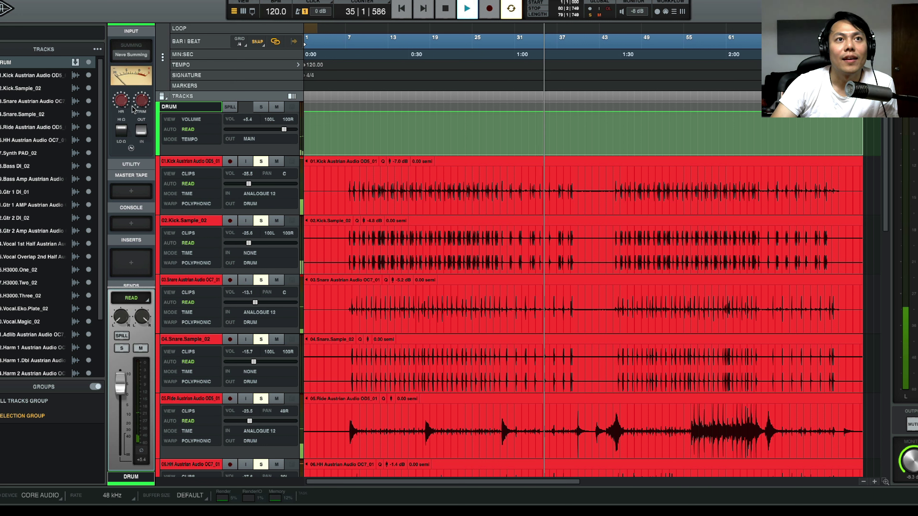
click(353, 53)
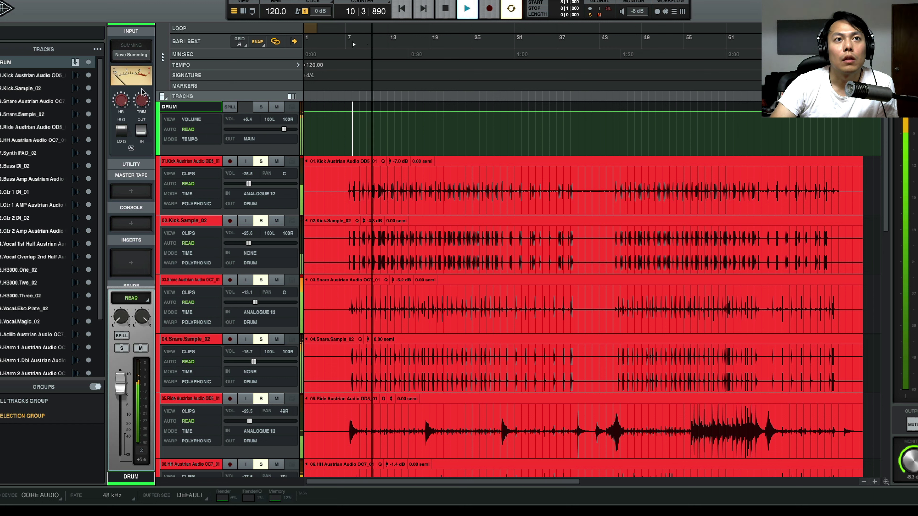
click(142, 135)
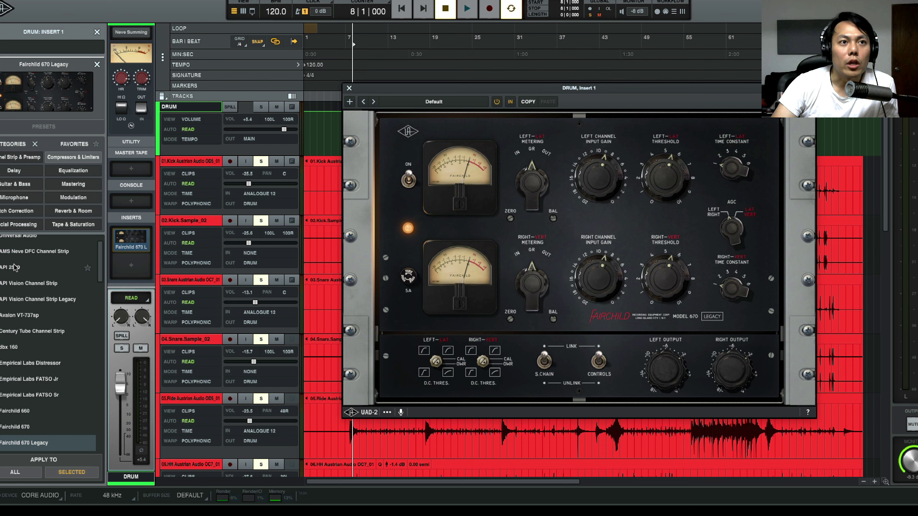
Load the API 2500 bus compressor in the DRUM bus's first insert, reposition its window, and start playback
click(14, 267)
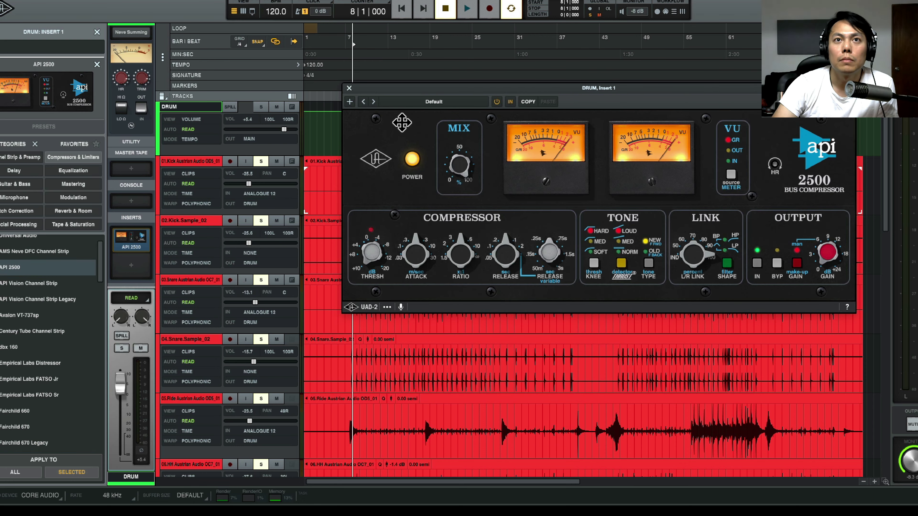
drag(405, 94, 400, 110)
key(space)
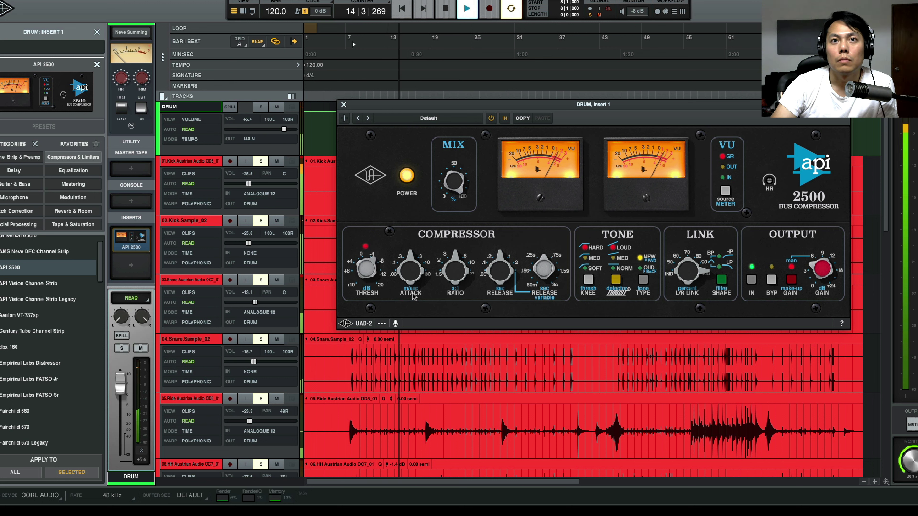
Fine-tune the API 2500 on the DRUM bus during playback, compare it powered off and on, and close its window
drag(413, 295, 412, 296)
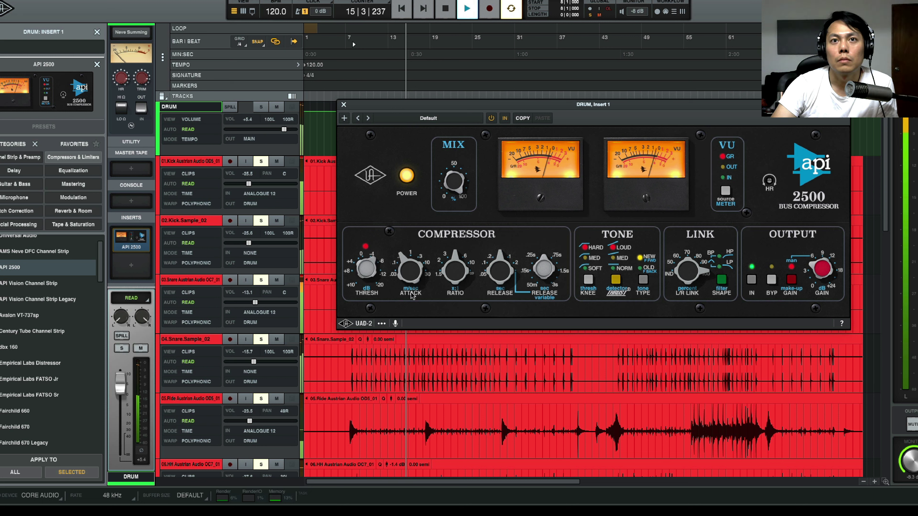
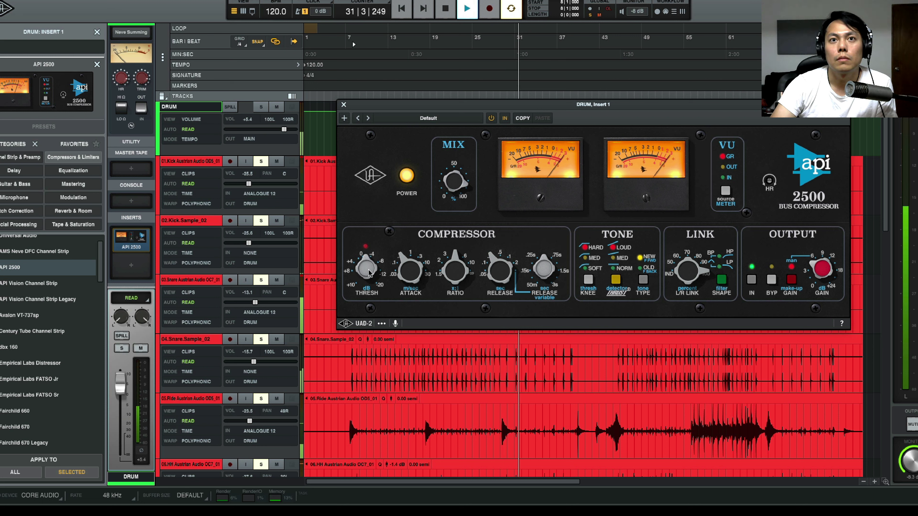
click(406, 176)
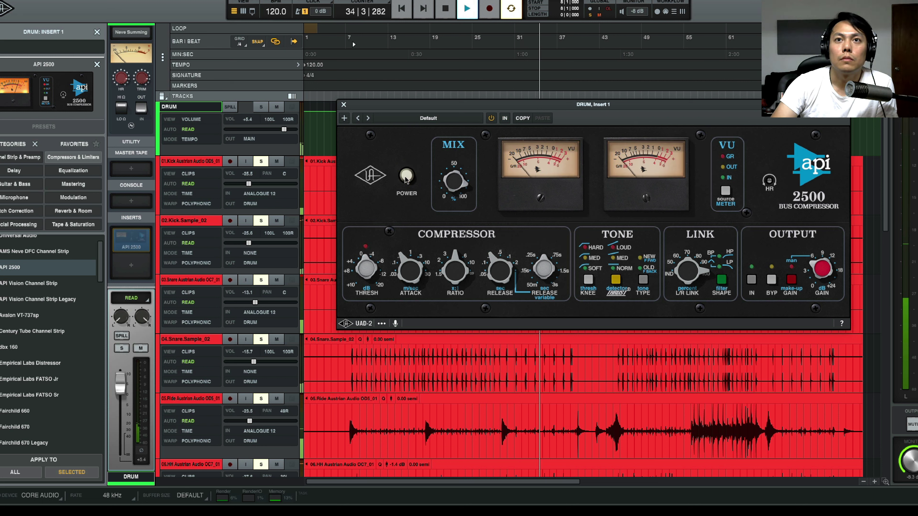
click(406, 177)
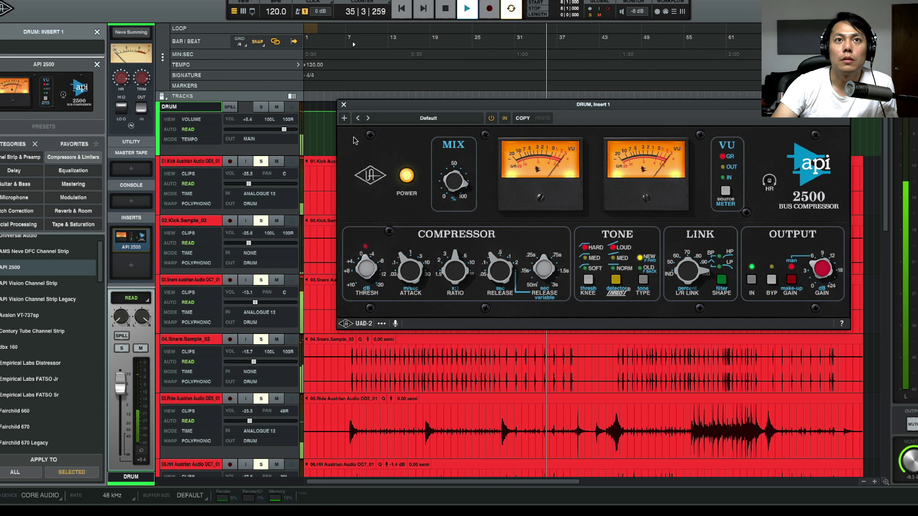
click(344, 104)
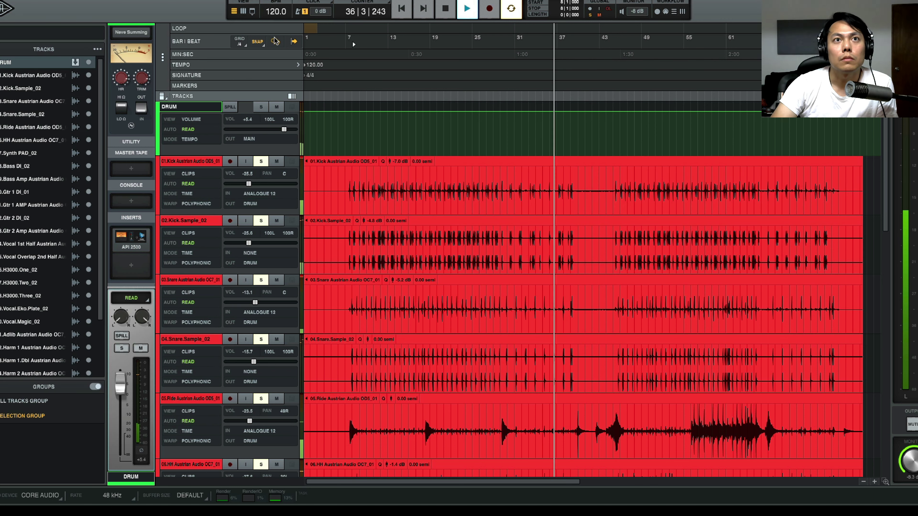
Show the mixer, lower the first kick slightly and the DRUM bus to +2.3 dB, and restart playback from bar 8
key(super+equal)
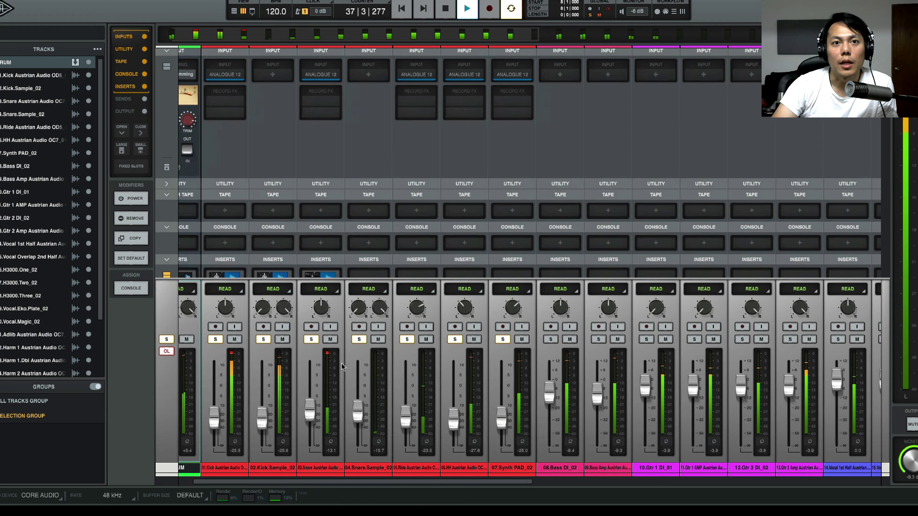
drag(214, 419, 217, 424)
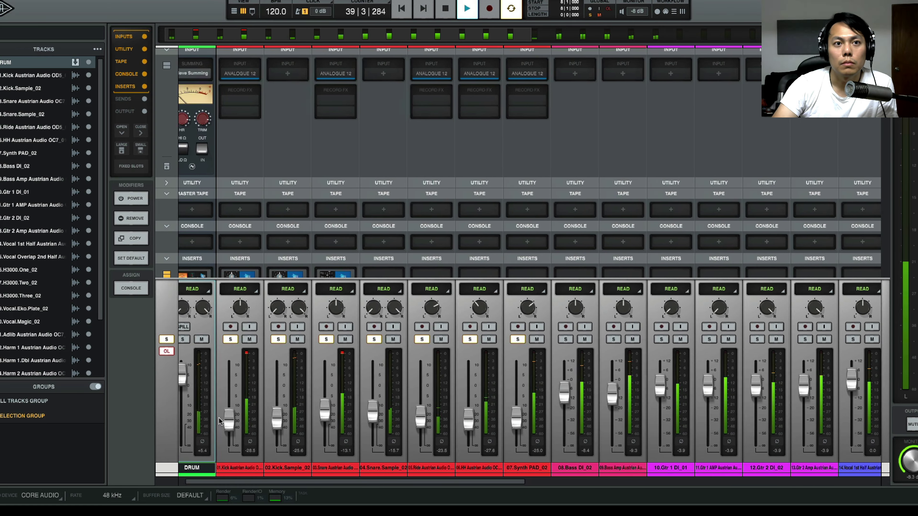
scroll(262, 420, left, 3)
drag(195, 378, 197, 389)
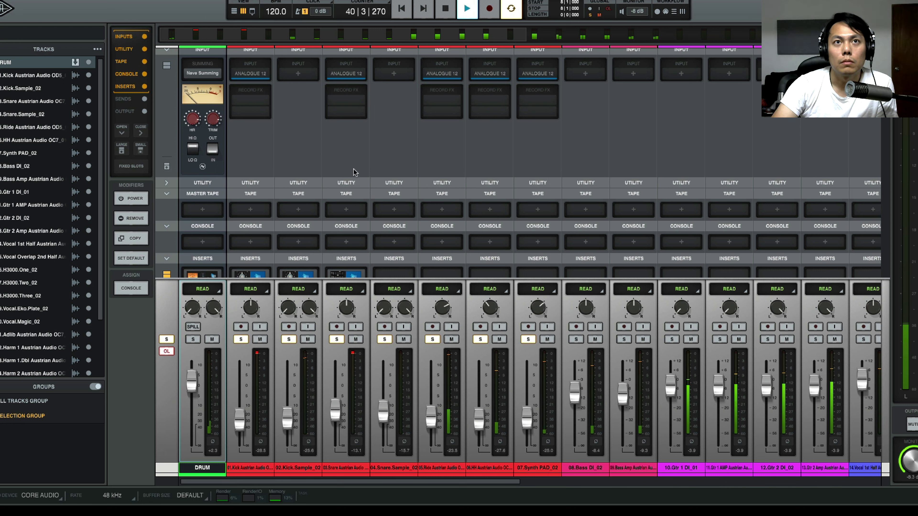
key(space)
key(space)
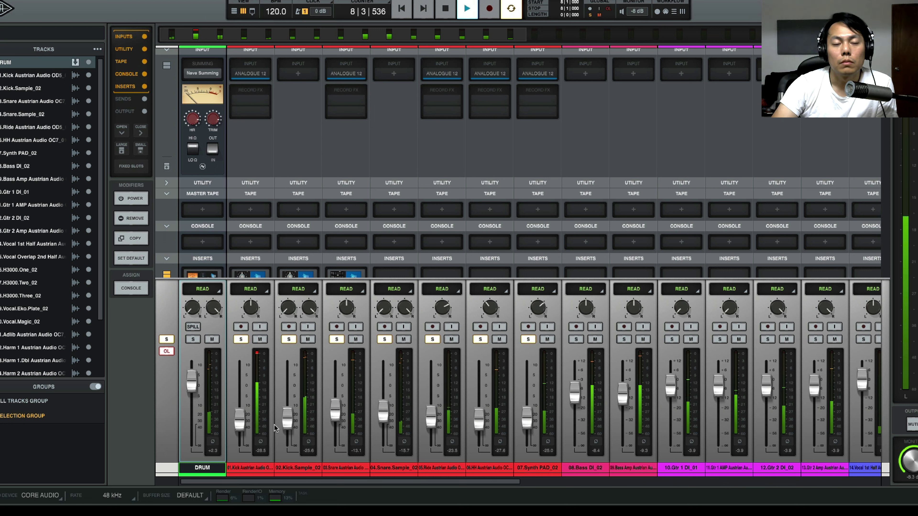
Rebalance the first kick to -21.7 dB, kick sample to -21.0, first snare to -13.8, snare sample to -17.2 and hi-hat to -29.1
drag(244, 429, 245, 431)
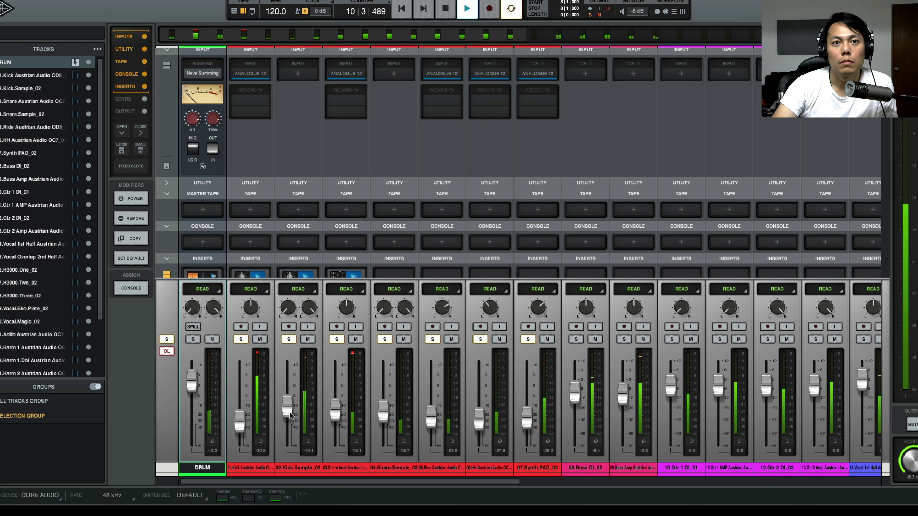
drag(288, 422, 247, 426)
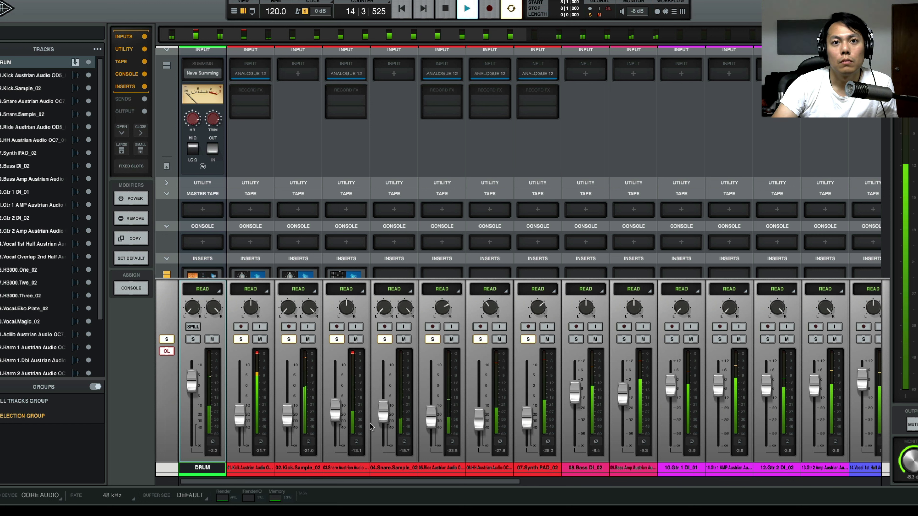
drag(385, 422, 341, 421)
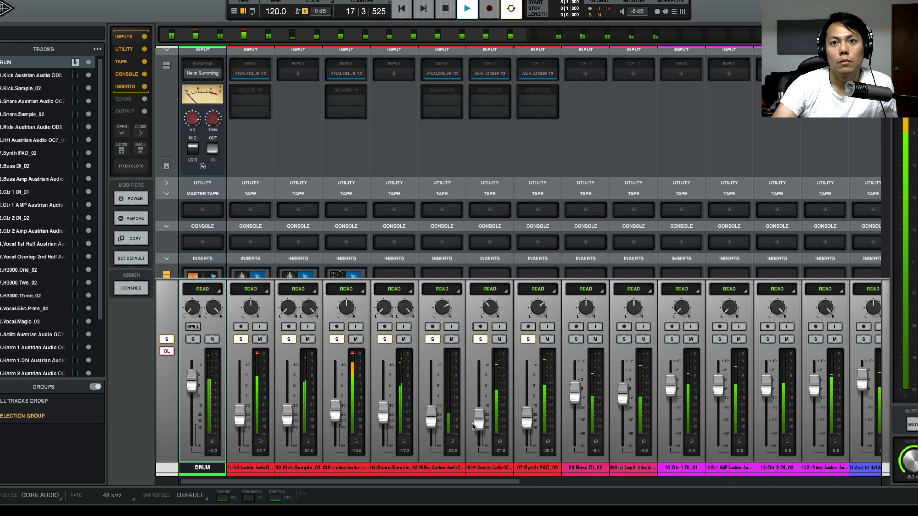
drag(472, 426, 472, 424)
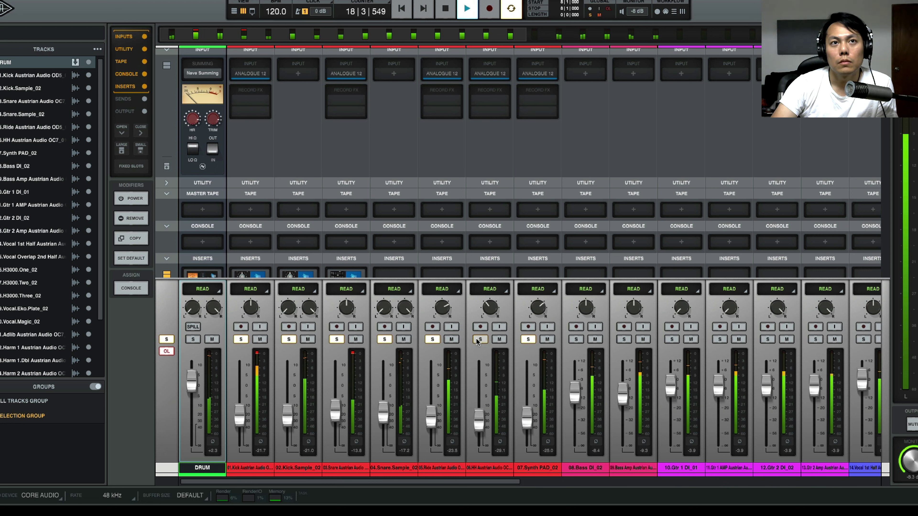
Isolate the ride, hi-hat and synth pad with solos, lowering the hi-hat to -32.1 dB and 07.Synth PAD_02 to -28.1 dB
drag(431, 340, 253, 344)
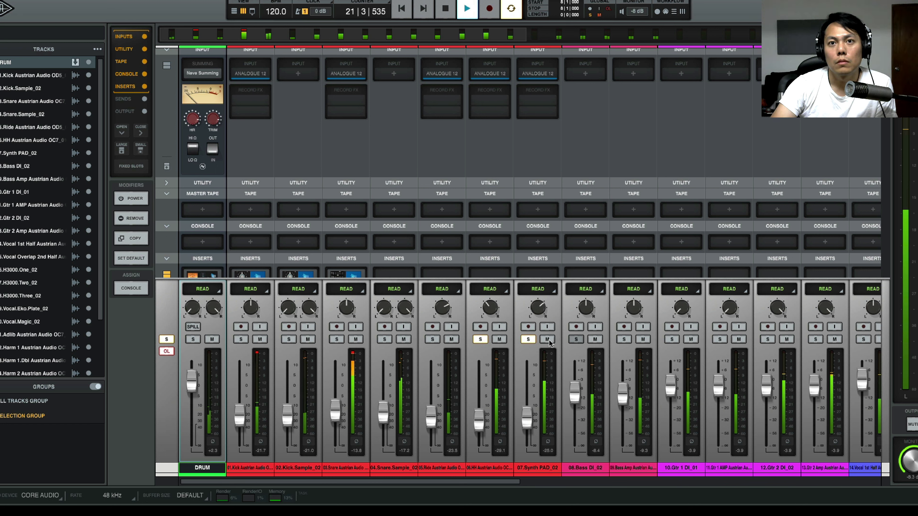
drag(433, 341, 512, 346)
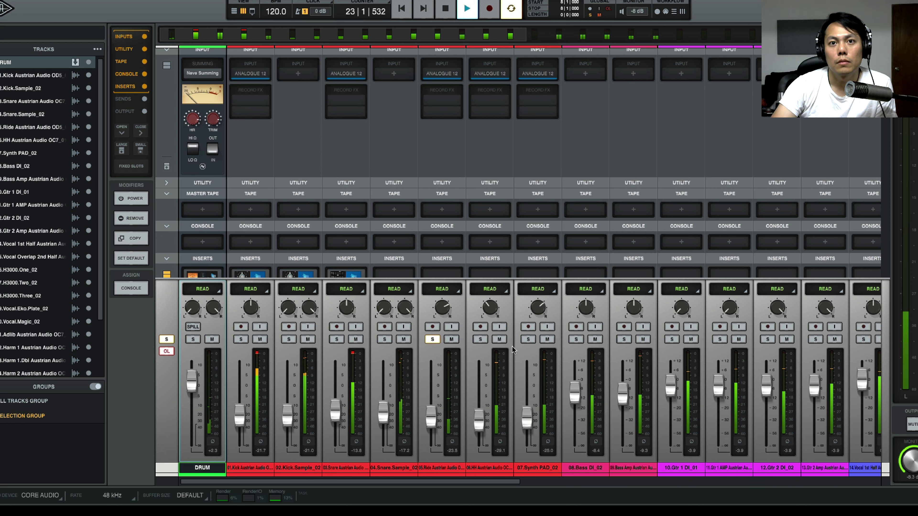
click(479, 339)
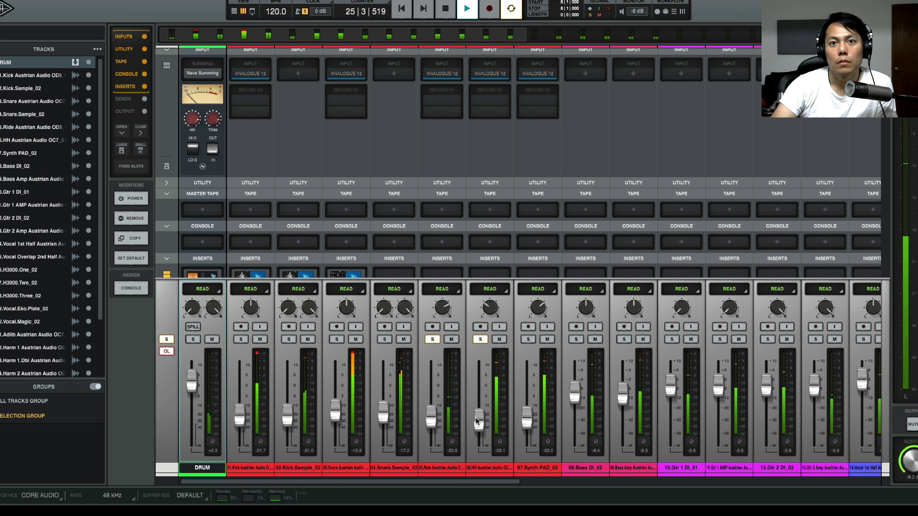
drag(478, 420, 476, 425)
click(527, 339)
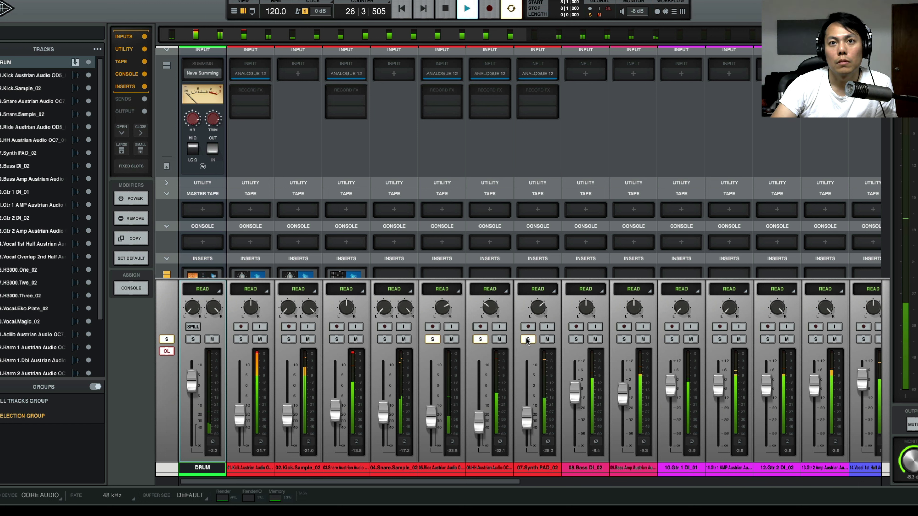
drag(523, 420, 524, 417)
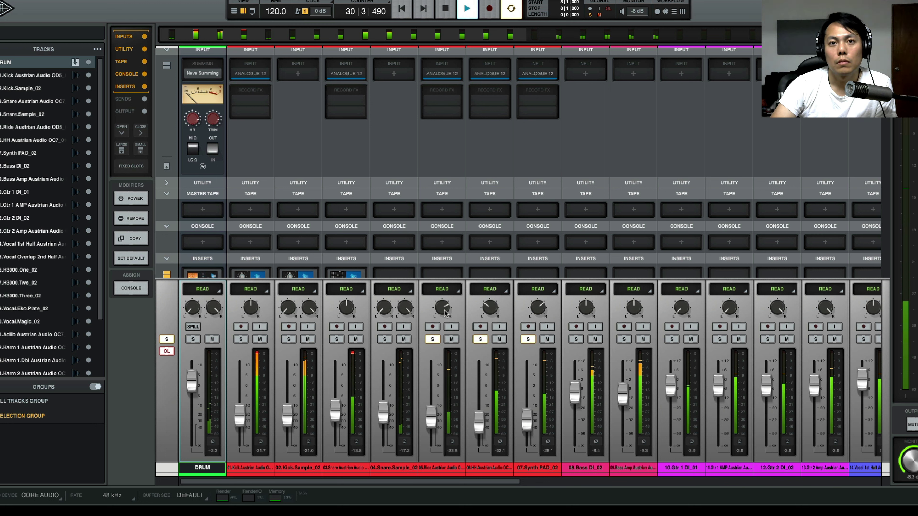
Solo all the drum tracks and the pad again, and lower the first kick to -24.0 dB and the first snare to about -17.8 dB
click(480, 339)
click(528, 340)
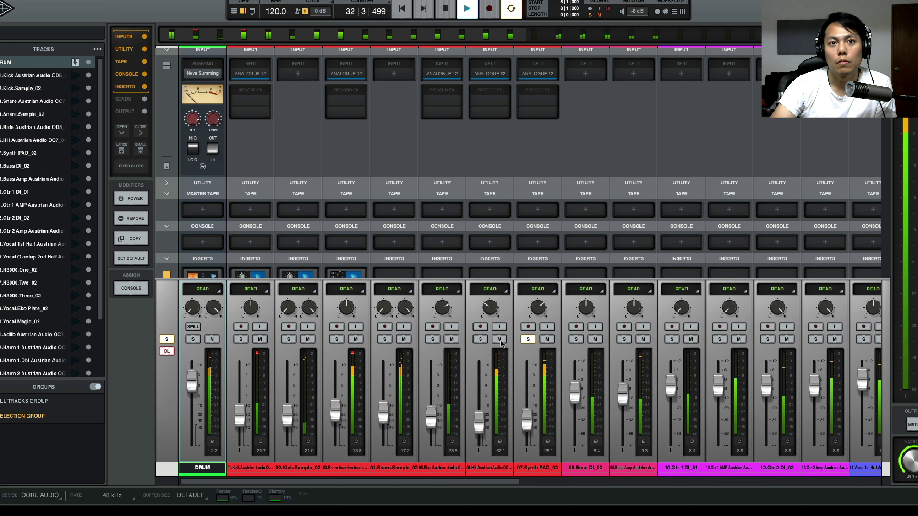
drag(528, 339, 256, 343)
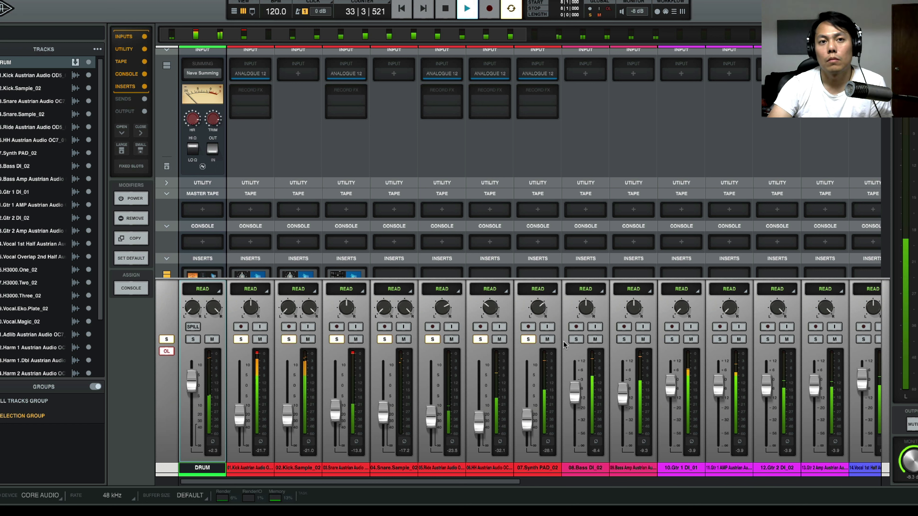
drag(288, 416, 243, 425)
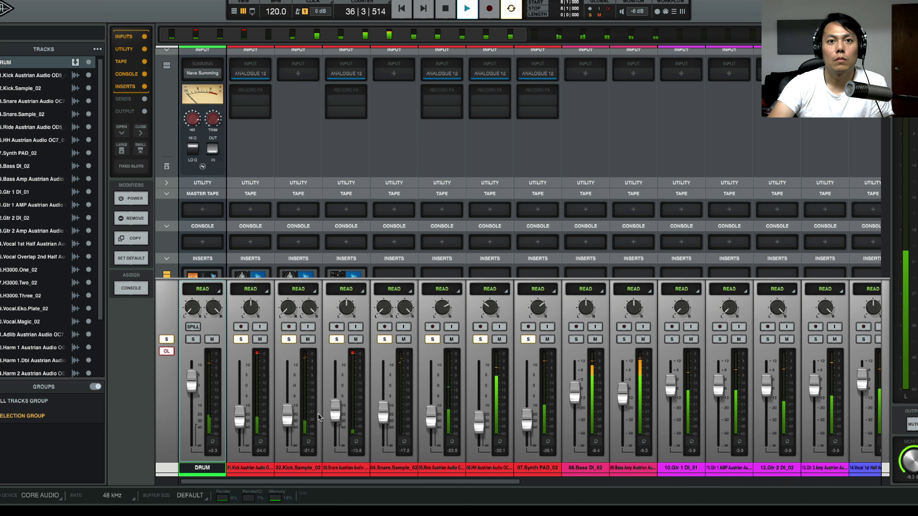
drag(332, 416, 332, 420)
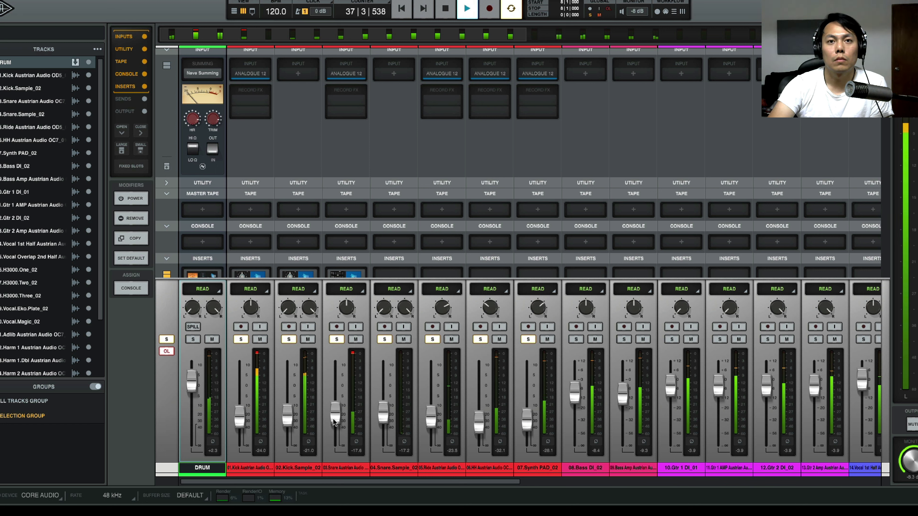
Solo only 04.Snare.Sample_02, restart playback from bar 8, and raise its level to -12.7 dB
click(384, 339)
click(338, 339)
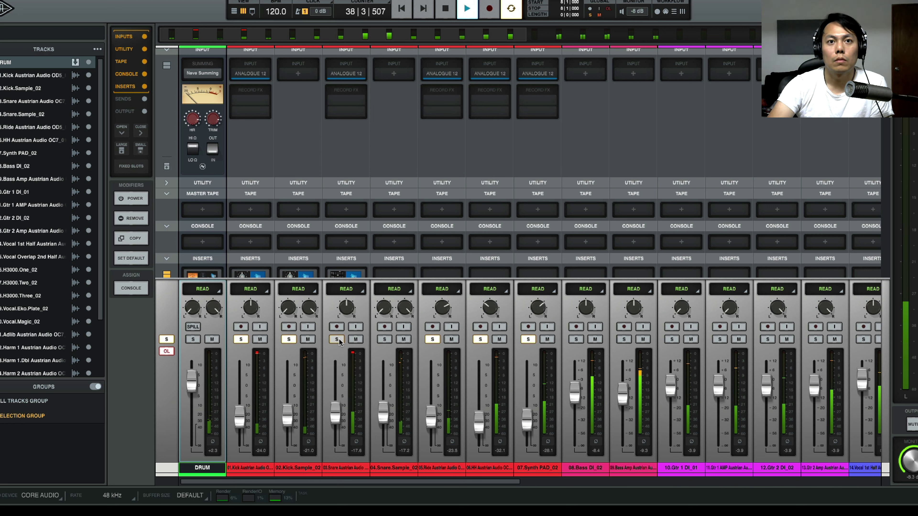
click(384, 339)
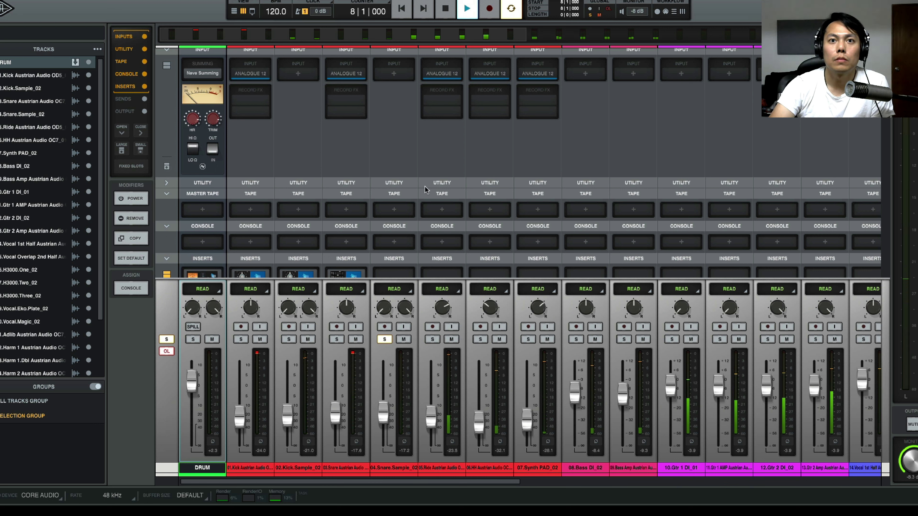
key(Return)
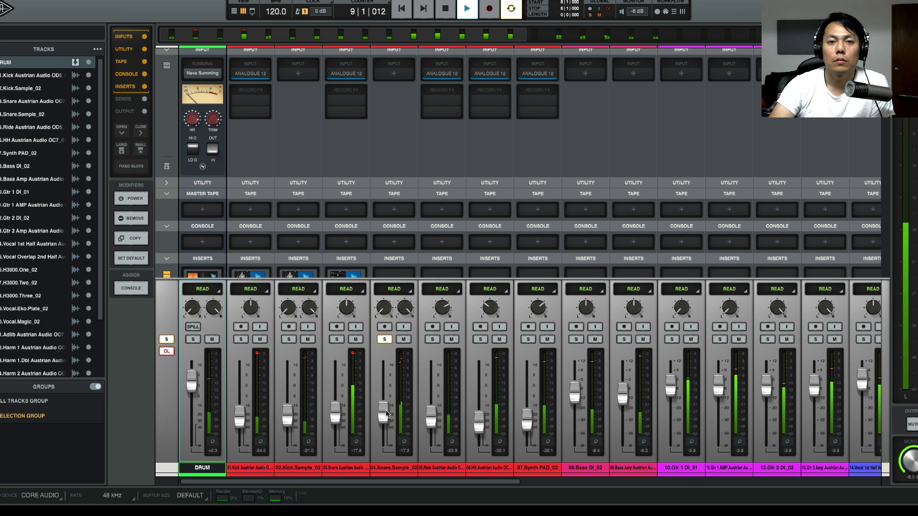
mouse_move(386, 400)
mouse_down()
mouse_move(386, 419)
mouse_move(386, 410)
mouse_up()
Load the SSL E Channel Strip from the compressors and limiters in the first insert of 04.Snare.Sample_02
scroll(397, 253, down, 3)
click(399, 190)
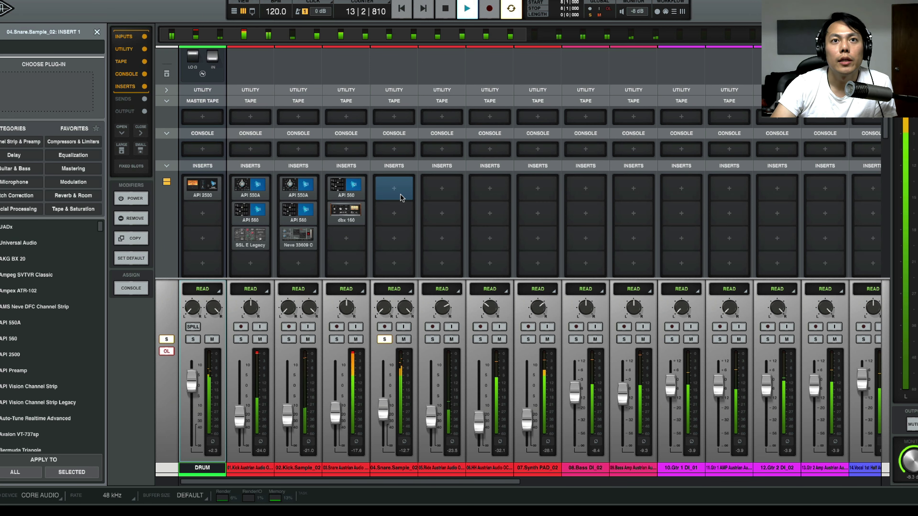
key(Escape)
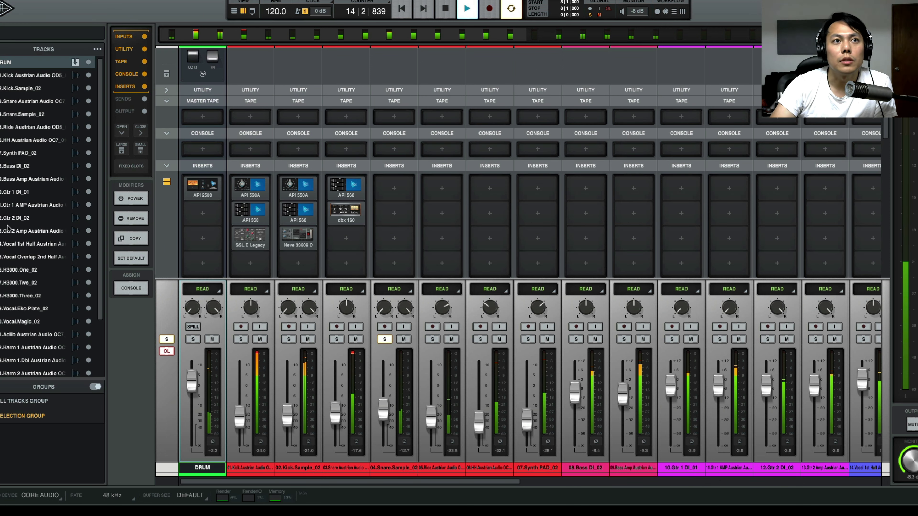
click(394, 188)
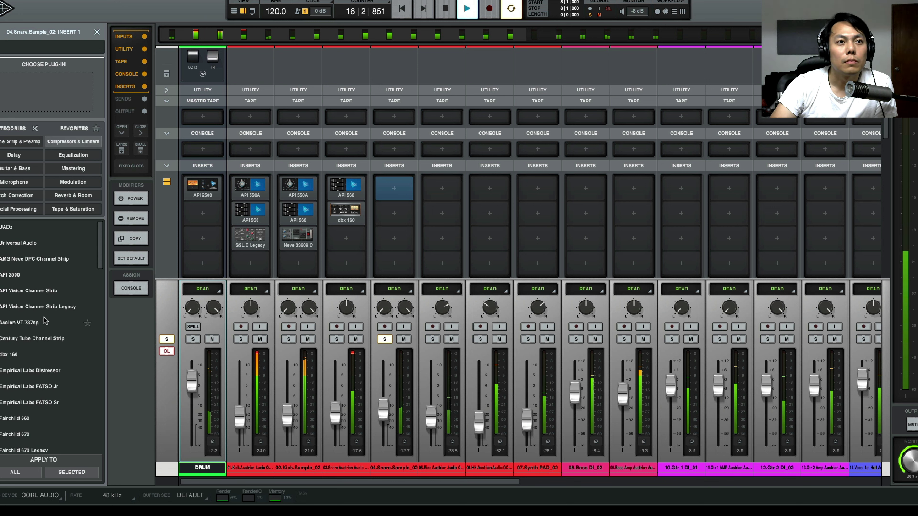
scroll(45, 298, down, 5)
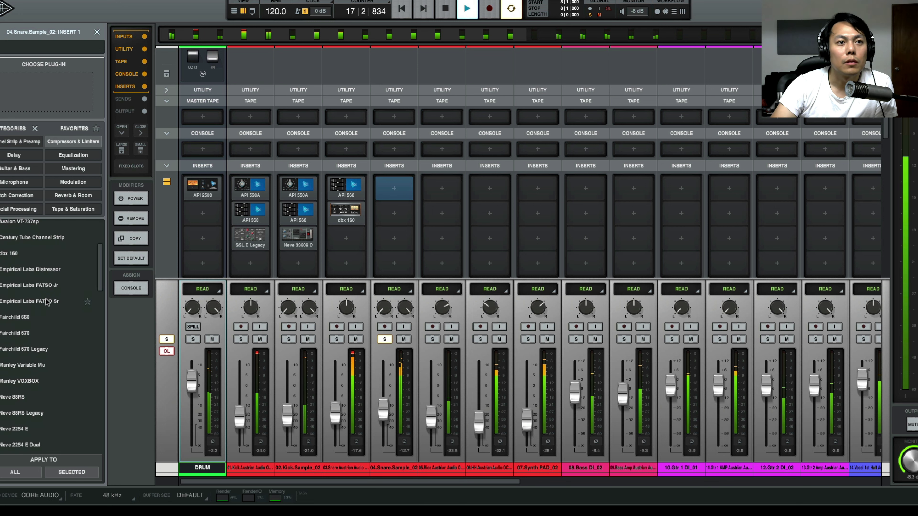
scroll(45, 298, down, 8)
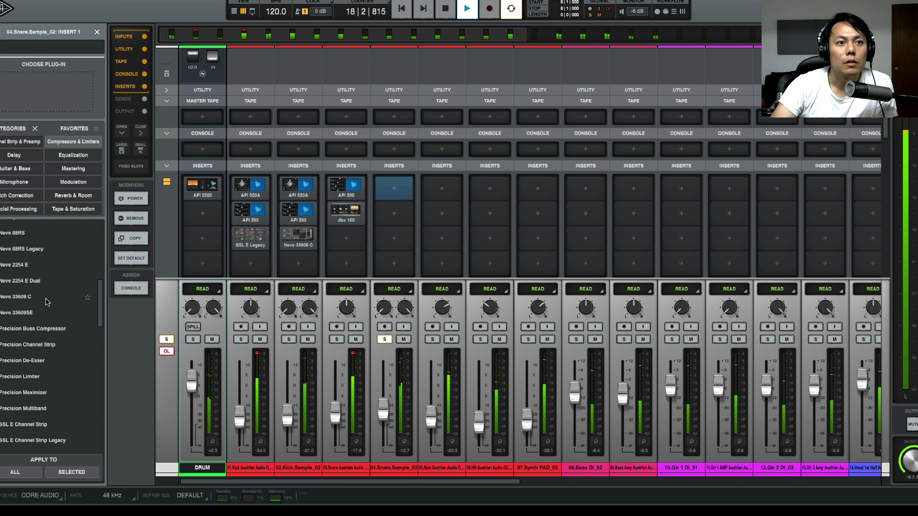
scroll(45, 298, down, 5)
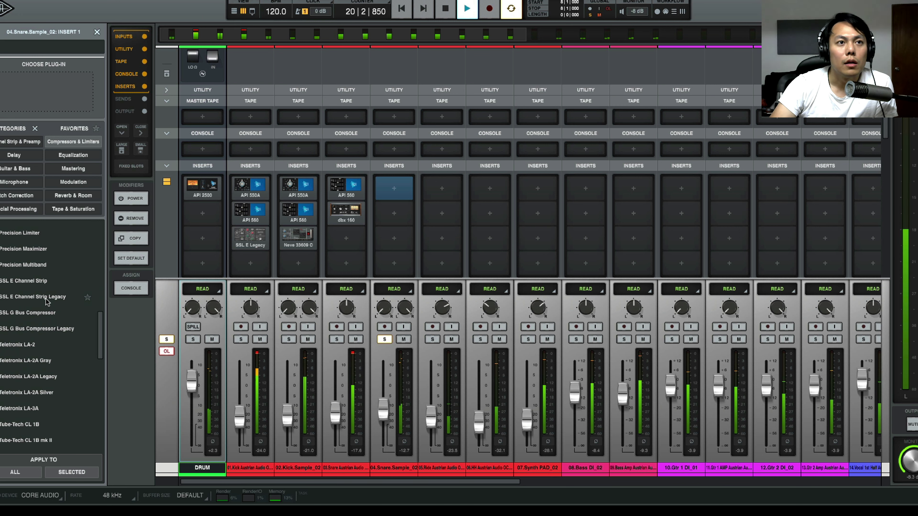
double_click(38, 284)
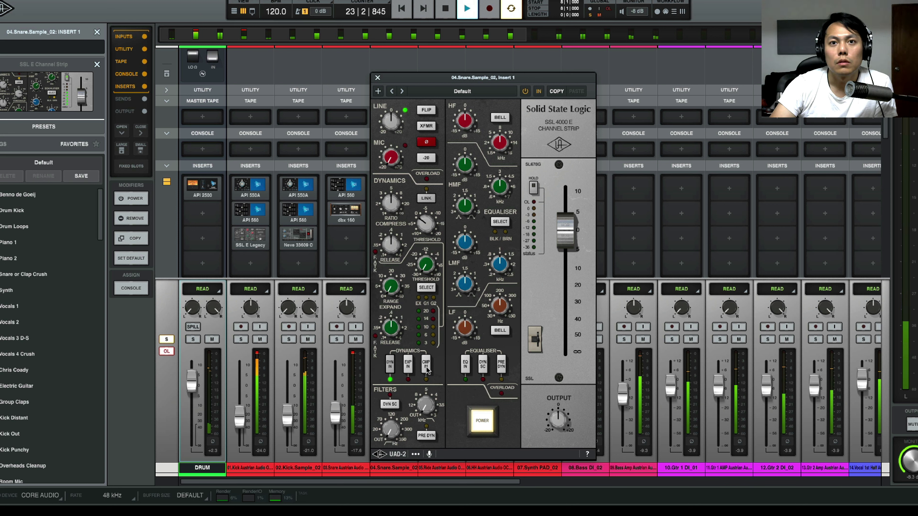
Engage the compressor in the SSL E Channel Strip, lower its fader to about -5, and compare playback with the plug-in off
click(426, 364)
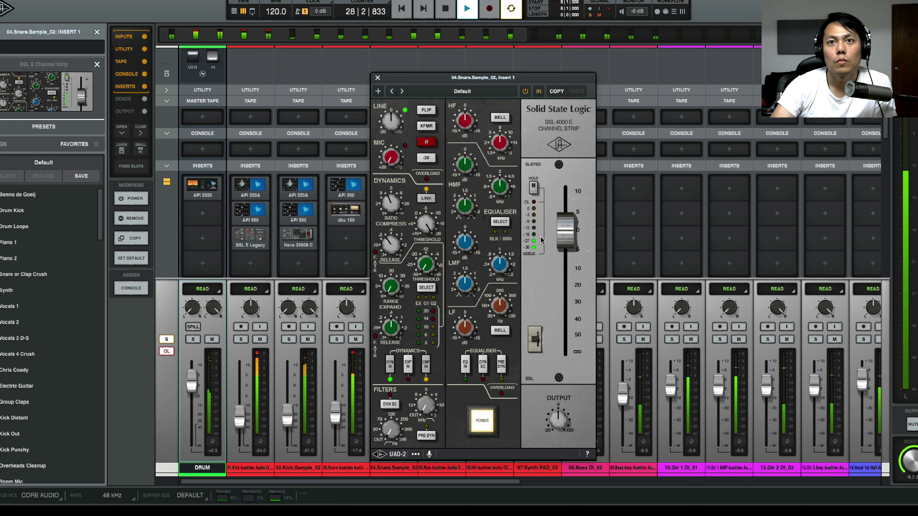
drag(556, 230, 556, 246)
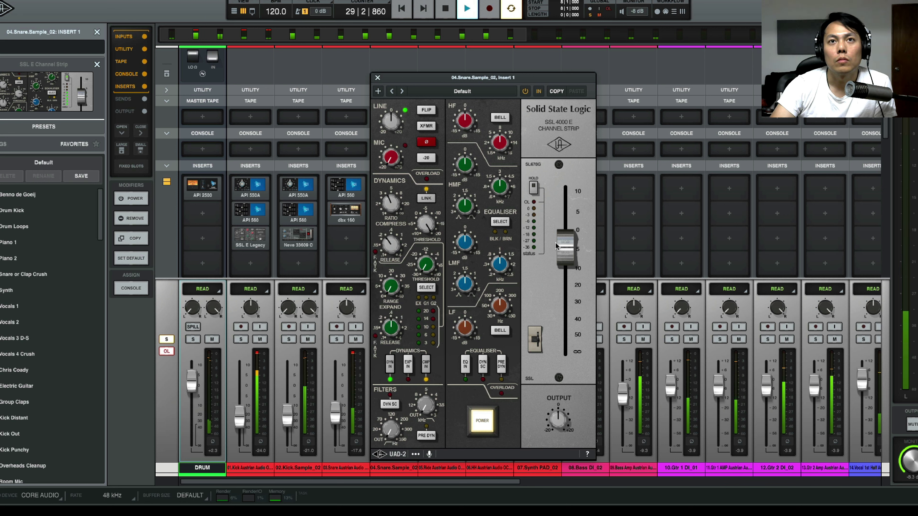
click(482, 421)
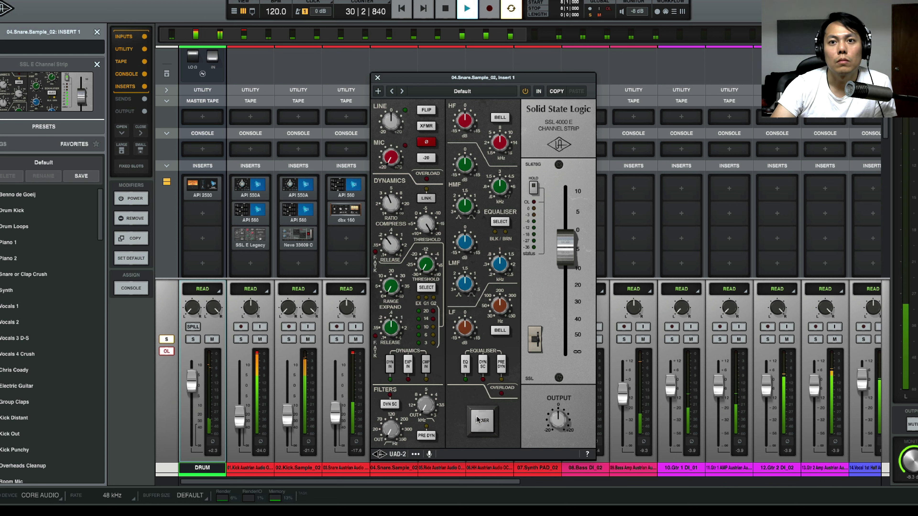
key(space)
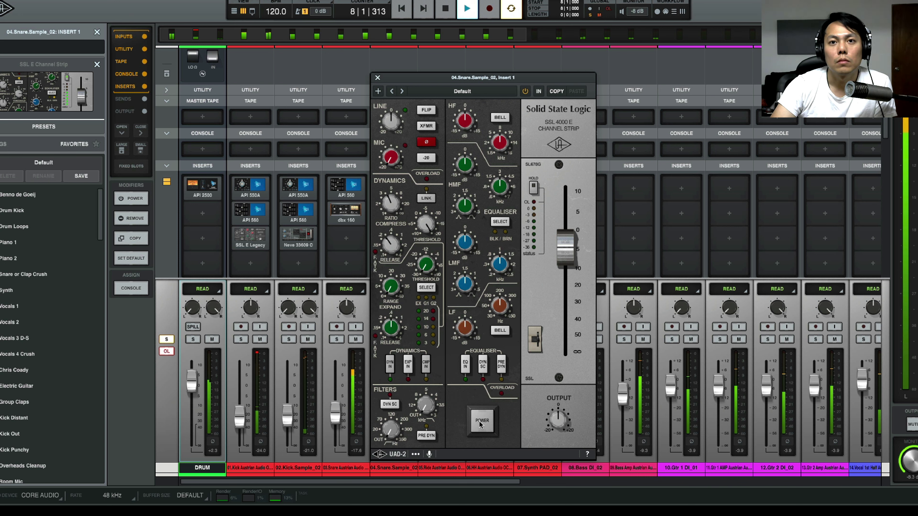
click(482, 422)
click(378, 78)
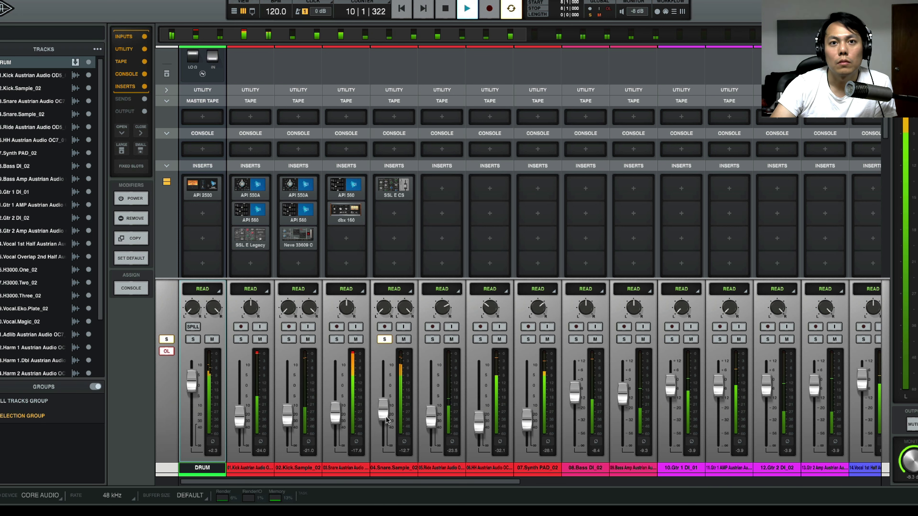
Solo the kick, snare, ride and hi-hat tracks, setting the first kick and 04.Snare.Sample_02 to about -27.8 dB and the first snare to -13.8 dB
drag(383, 411, 385, 419)
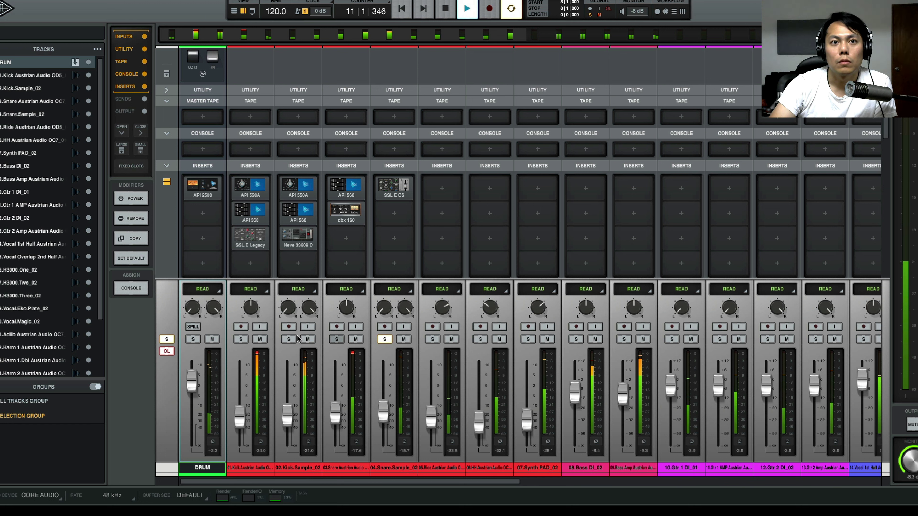
drag(242, 340, 528, 340)
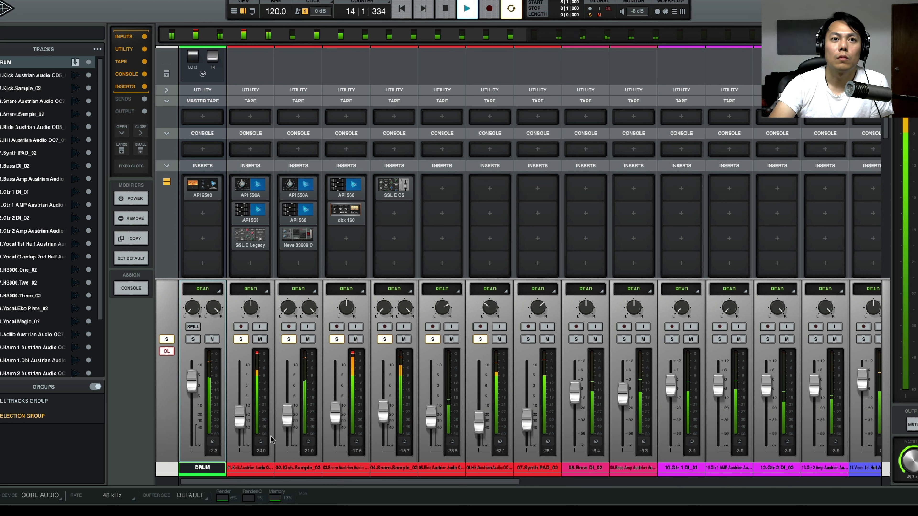
drag(244, 422, 243, 425)
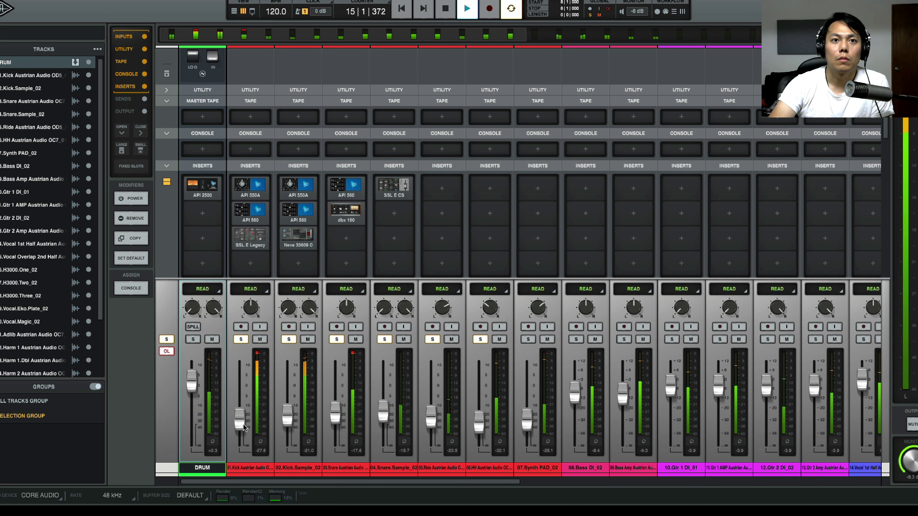
mouse_move(384, 417)
mouse_down()
mouse_move(383, 427)
mouse_move(339, 418)
mouse_move(389, 429)
mouse_up()
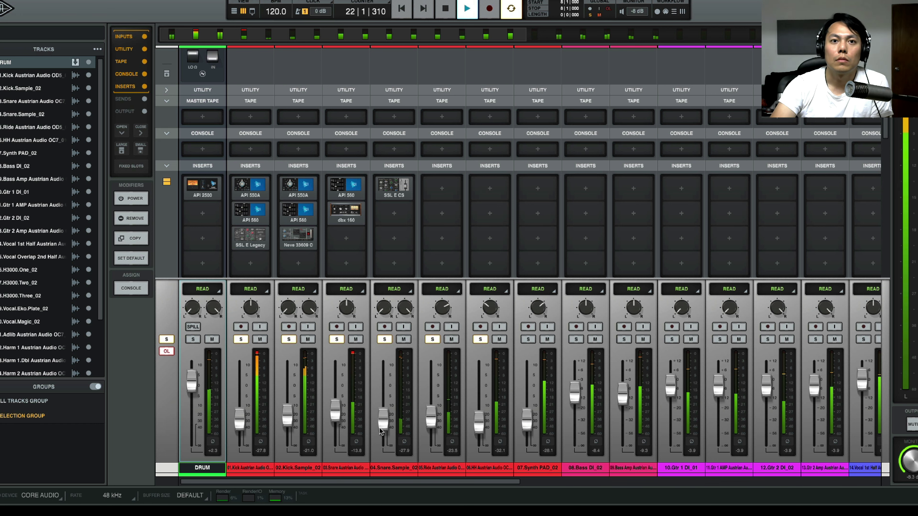
key(space)
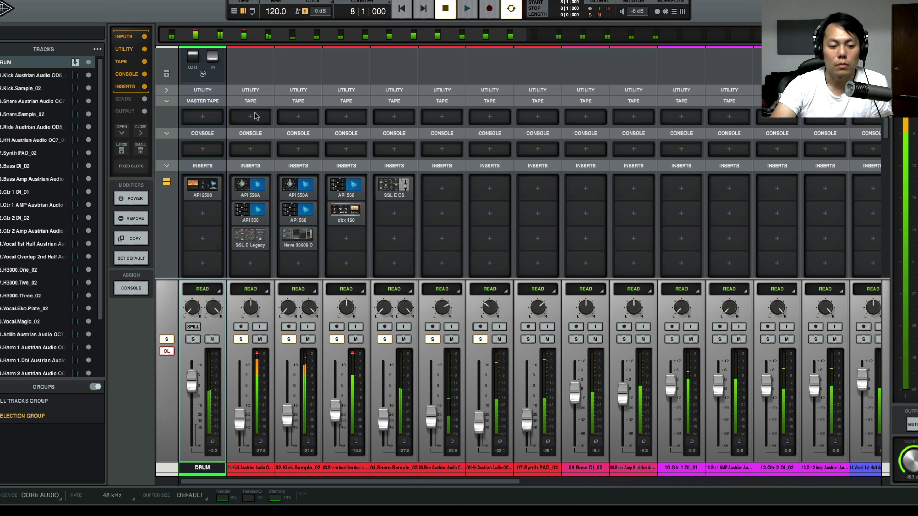
Switch from the mixer to the timeline view, solo only the DRUM bus, and play from bar 8
key(super+equal)
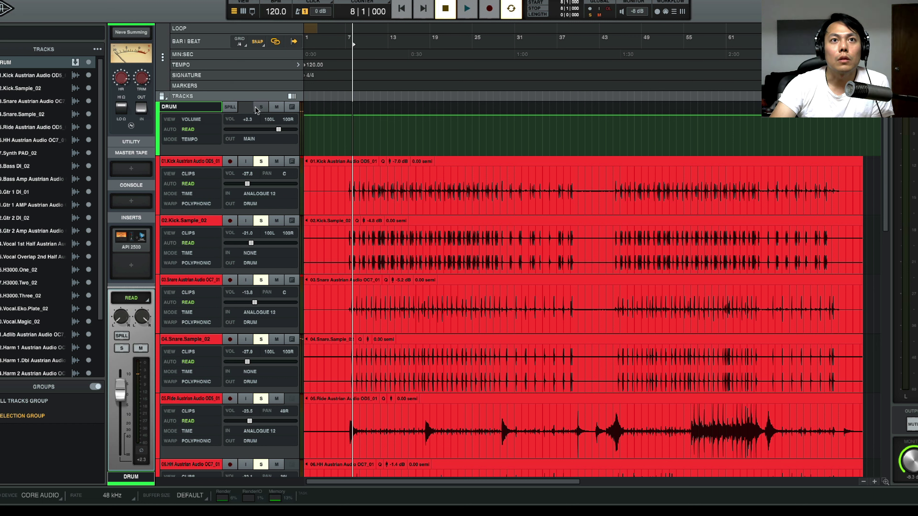
click(278, 42)
key(s)
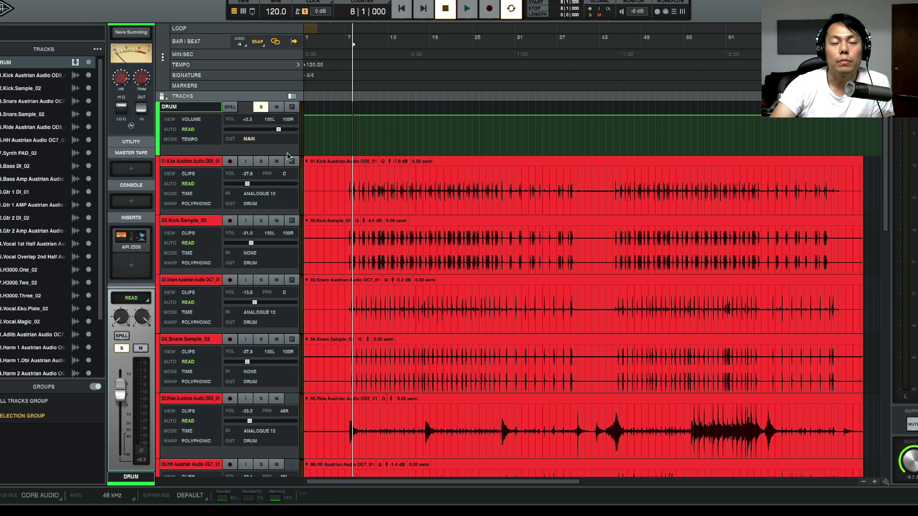
key(space)
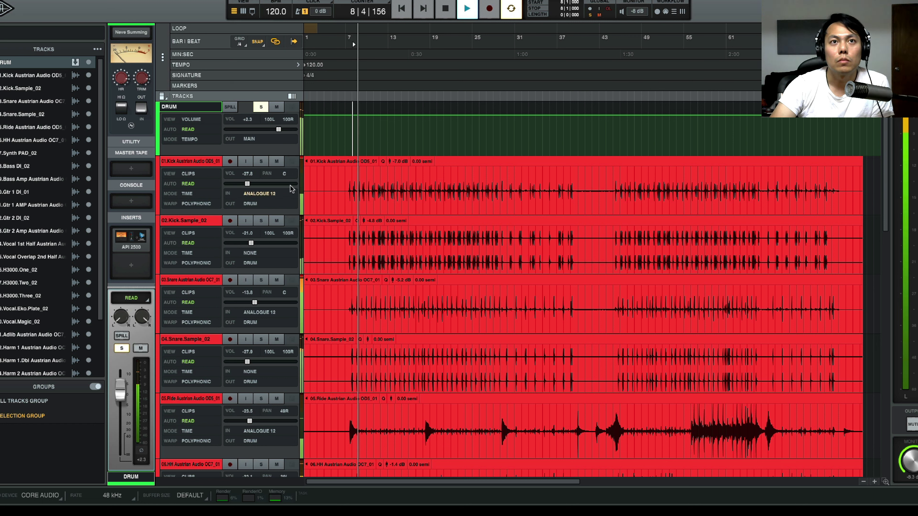
Lower the first kick track to about -30.8 dB and 02.Kick.Sample_02 to -25.7 dB during playback
drag(249, 186, 246, 185)
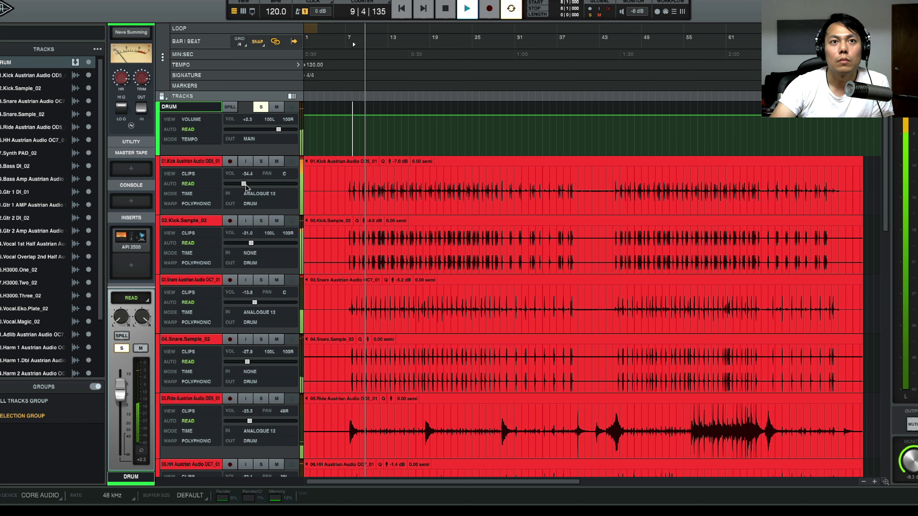
drag(252, 243, 248, 244)
drag(247, 183, 248, 182)
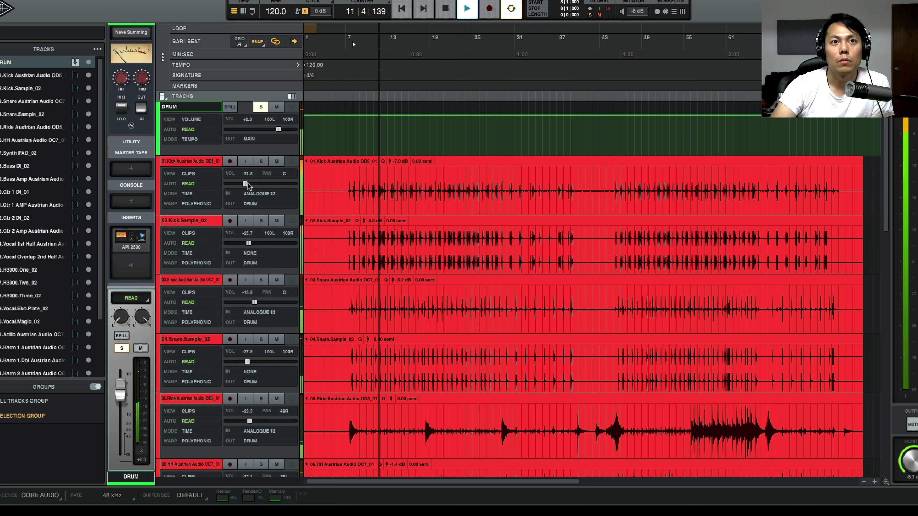
scroll(364, 250, down, 2)
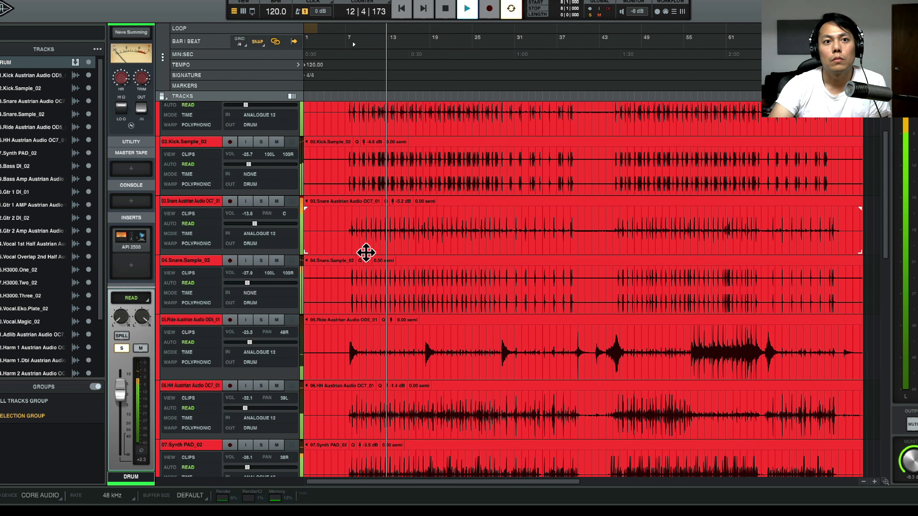
scroll(365, 250, up, 2)
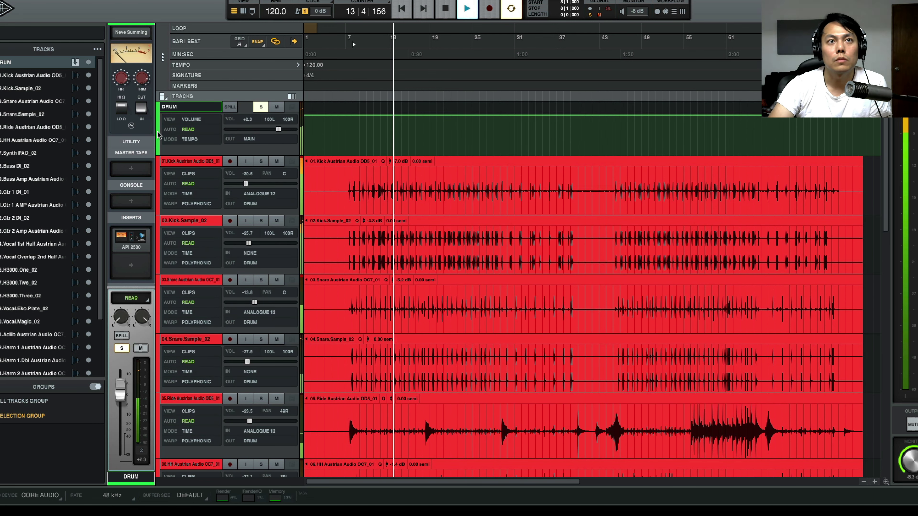
Restart playback from bar 8, unsolo the DRUM bus, and solo both bass tracks, 08.Bass DI_02 and the bass amp
scroll(216, 274, down, 2)
scroll(215, 270, down, 5)
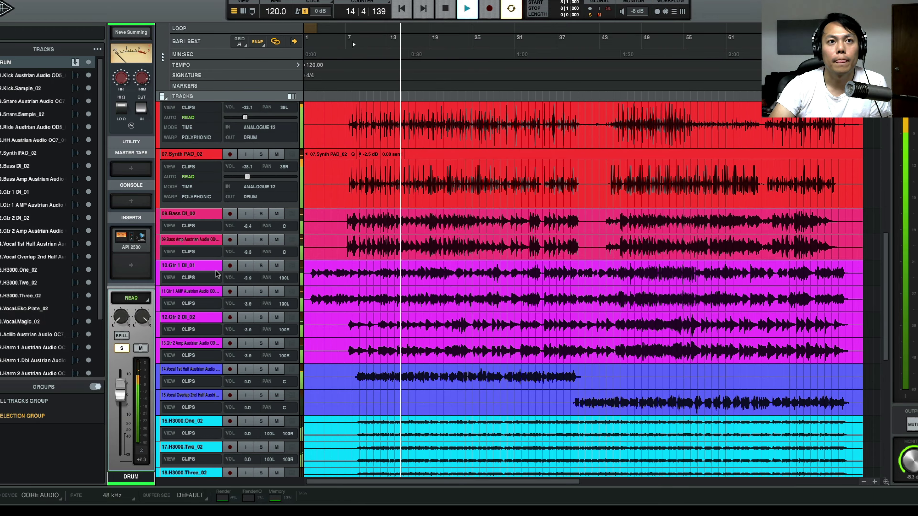
key(space)
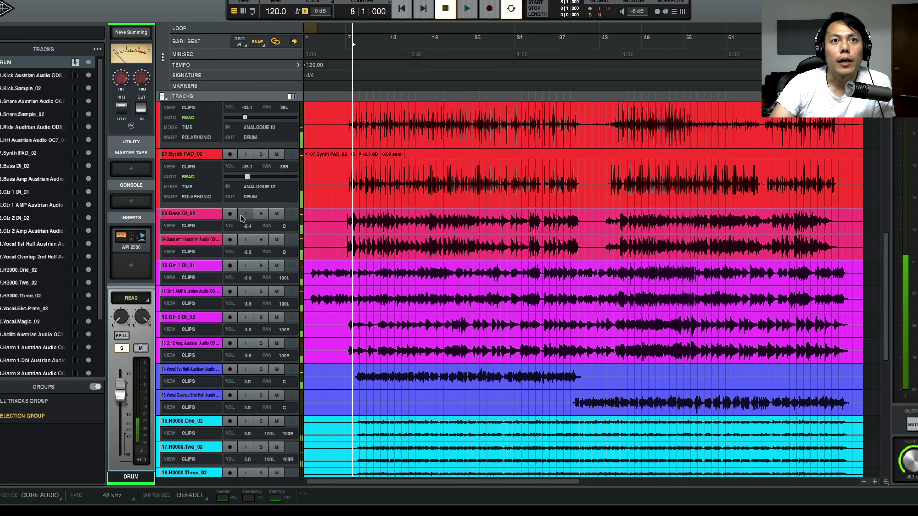
key(space)
scroll(263, 246, up, 7)
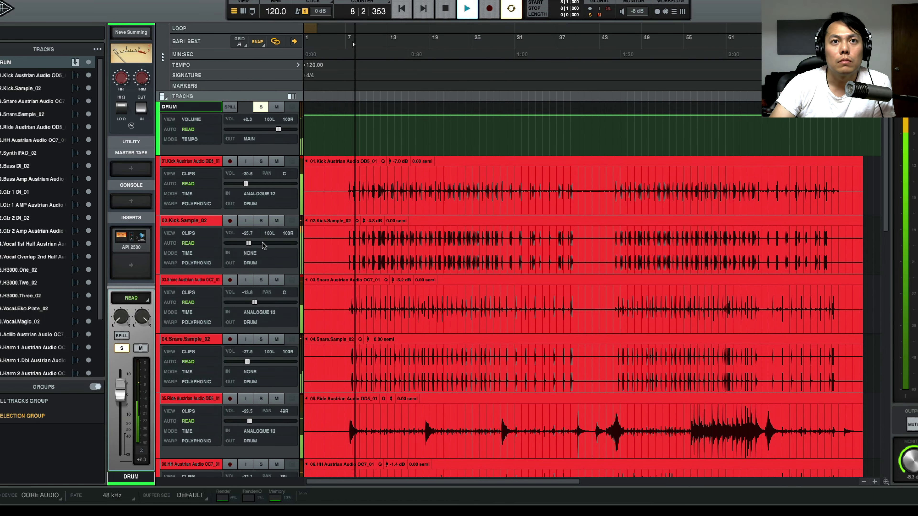
scroll(262, 245, down, 5)
scroll(263, 246, up, 1)
scroll(263, 246, up, 4)
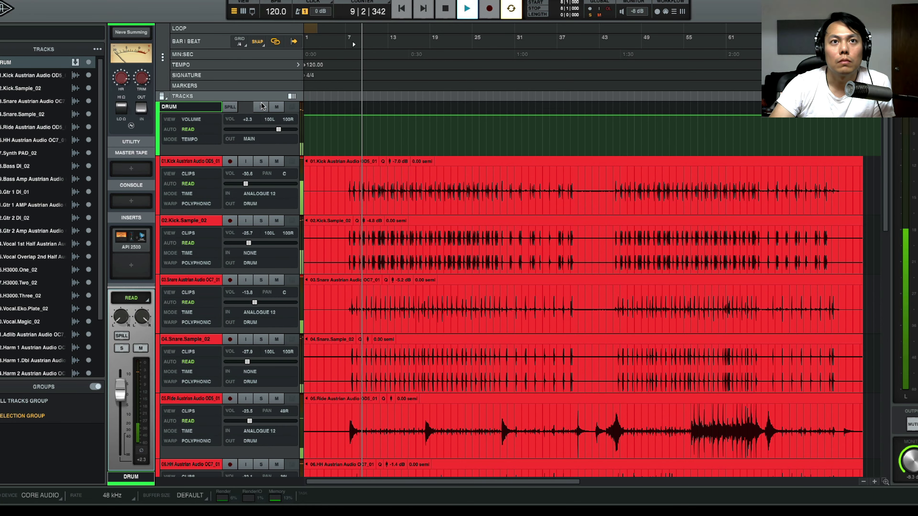
scroll(339, 257, down, 3)
scroll(338, 259, down, 1)
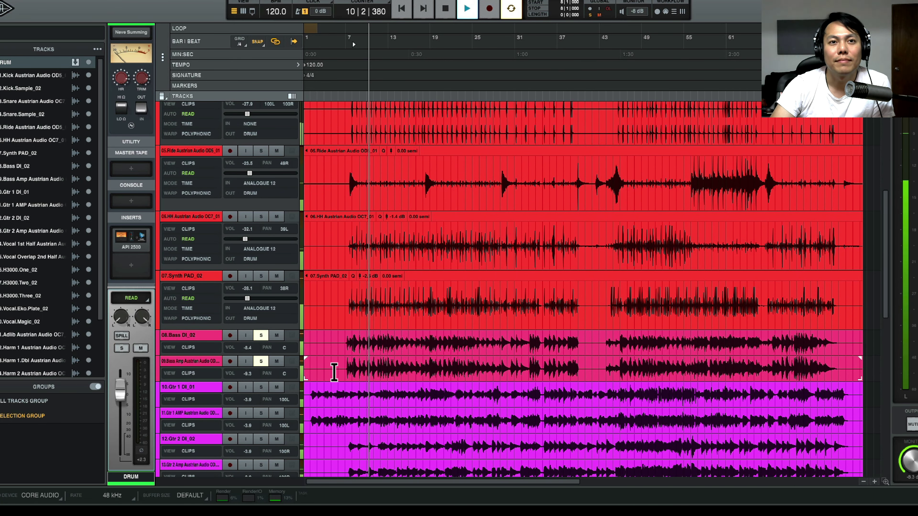
In the mixer, lower 08.Bass DI_02 to about -11.0 dB and the bass amp to -13.4 dB, and select 08.Bass DI_02
key(super+equal)
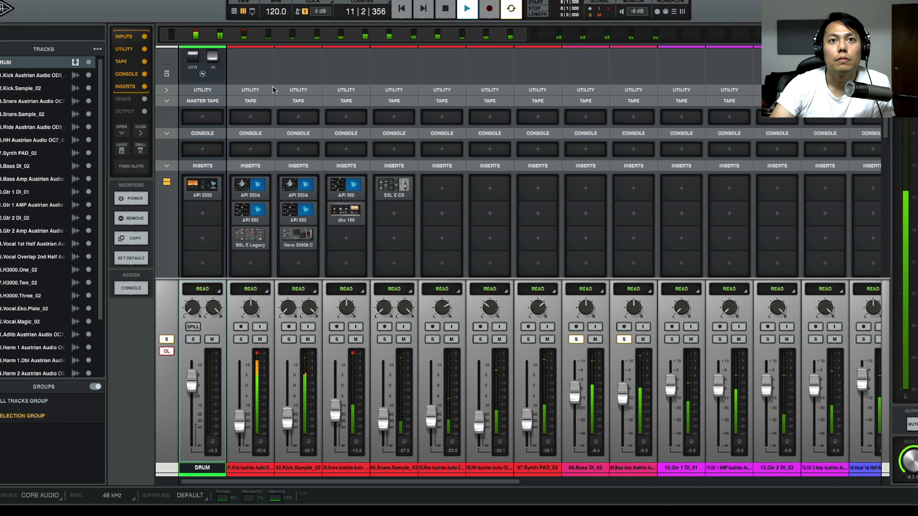
scroll(426, 426, right, 5)
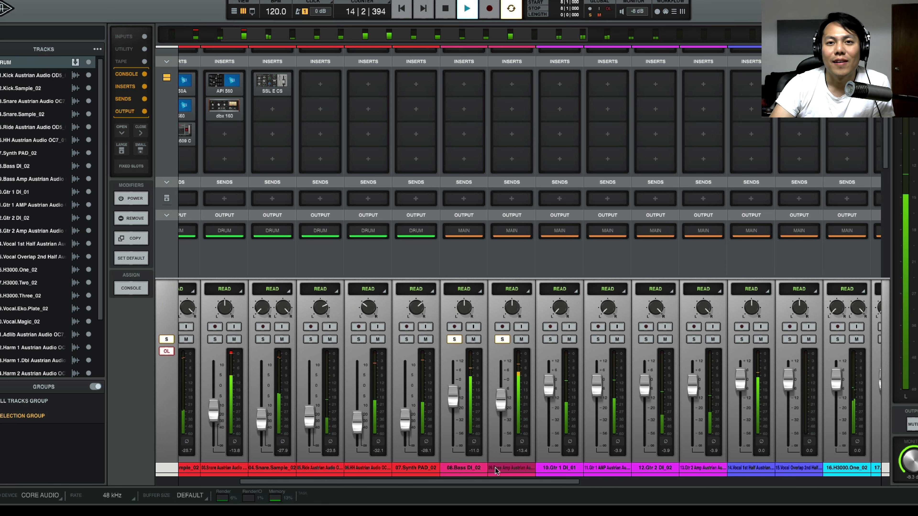
click(472, 469)
scroll(466, 231, down, 3)
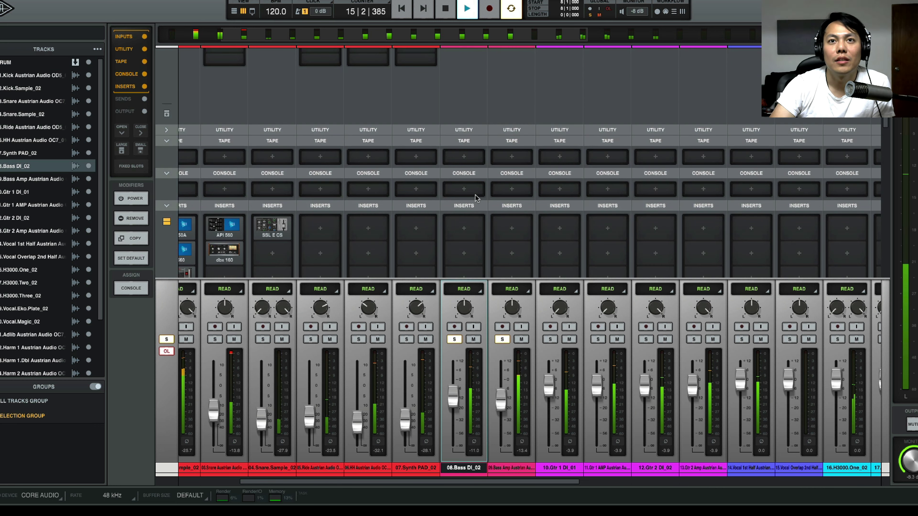
Load the Ampeg SVTVR Classic from the guitar and bass plug-ins in 08.Bass DI_02's first insert, and lower the track to about -14.8 dB
click(466, 229)
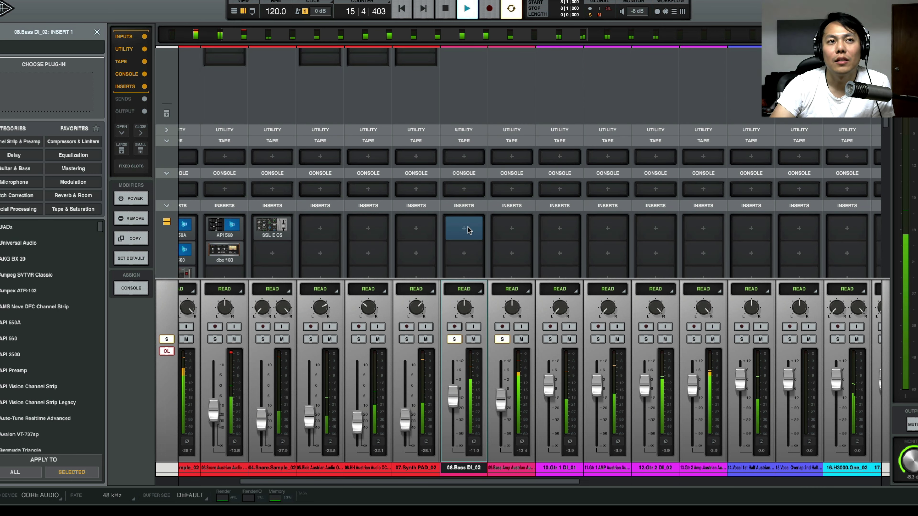
click(71, 157)
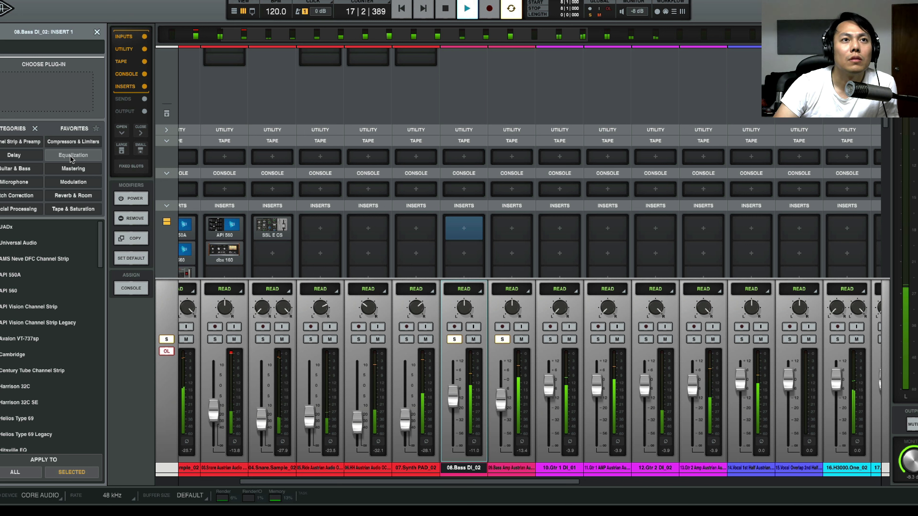
scroll(53, 296, down, 5)
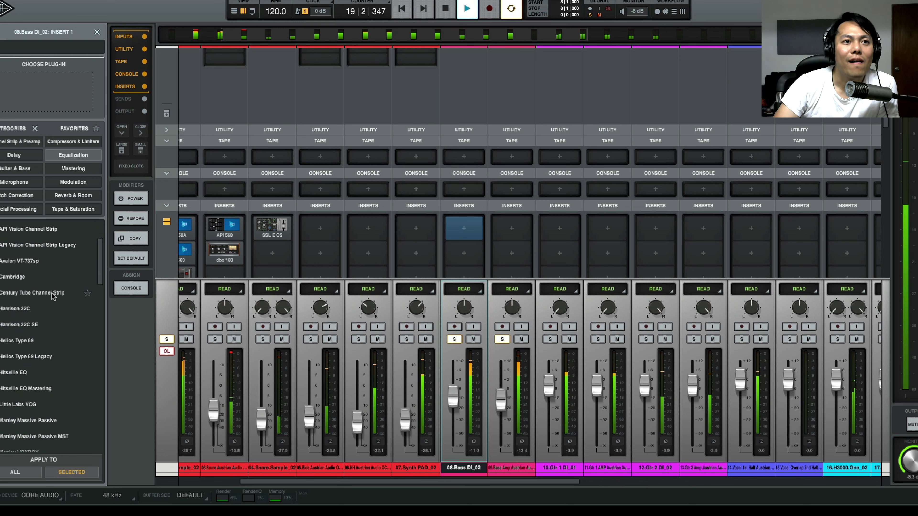
scroll(53, 296, down, 2)
scroll(53, 296, up, 3)
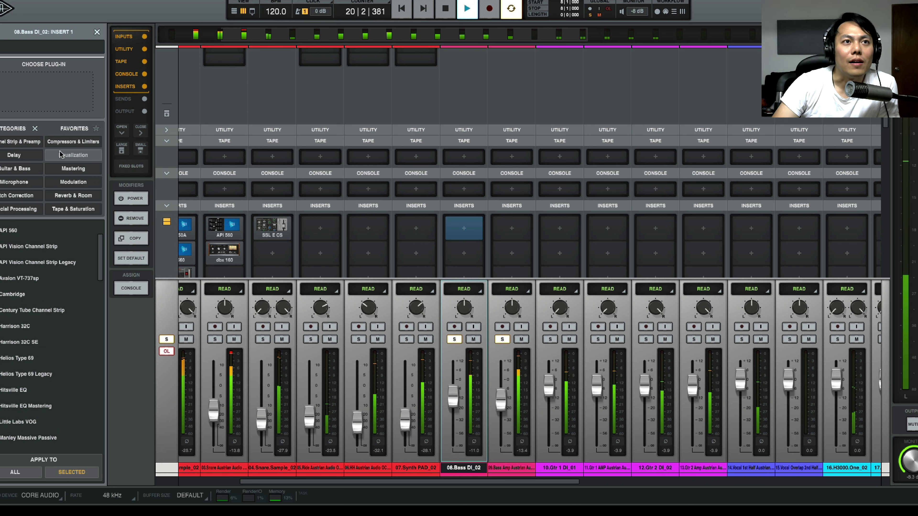
click(20, 143)
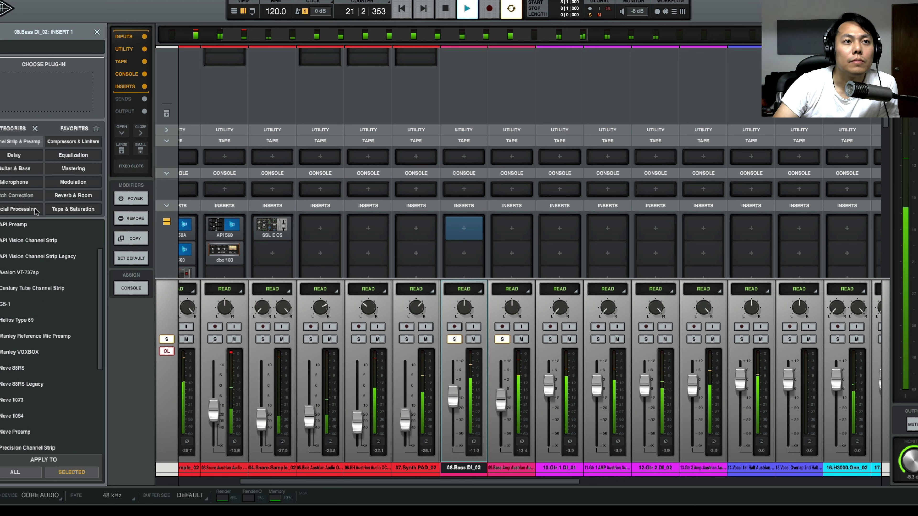
scroll(54, 248, up, 3)
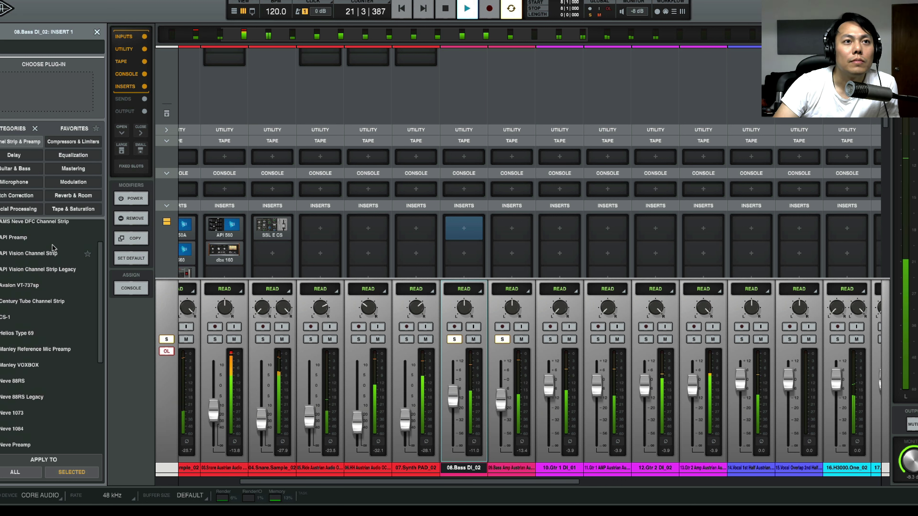
click(27, 172)
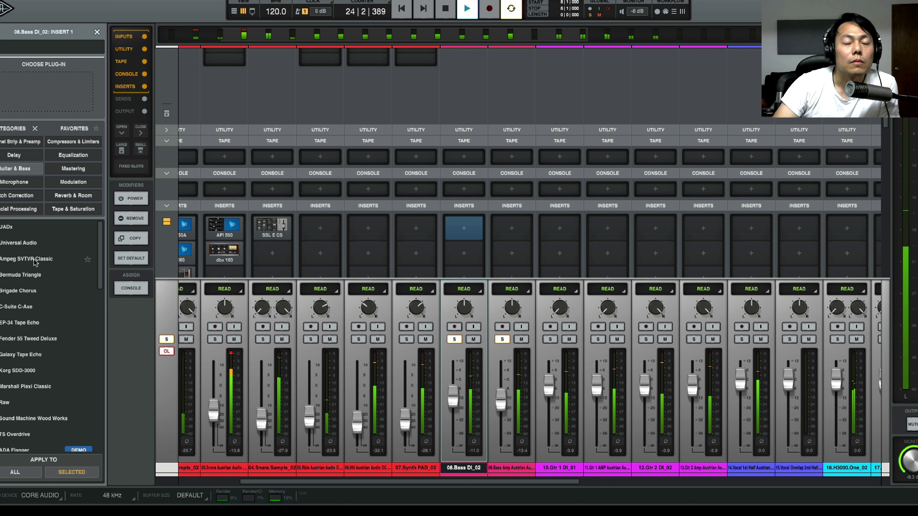
double_click(26, 261)
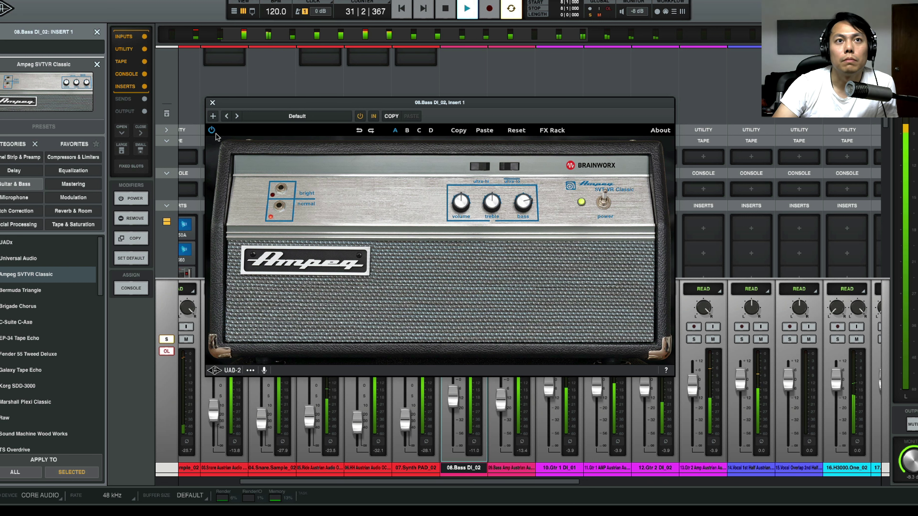
click(213, 103)
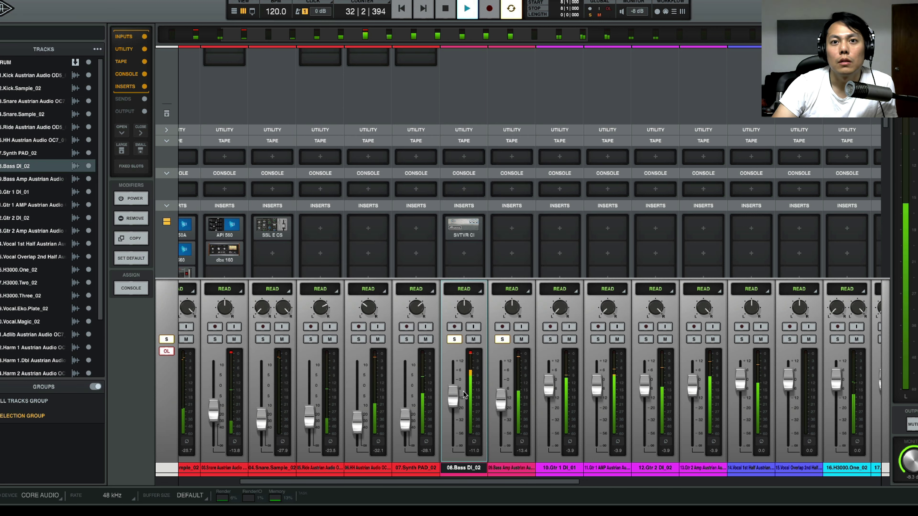
drag(459, 396, 456, 402)
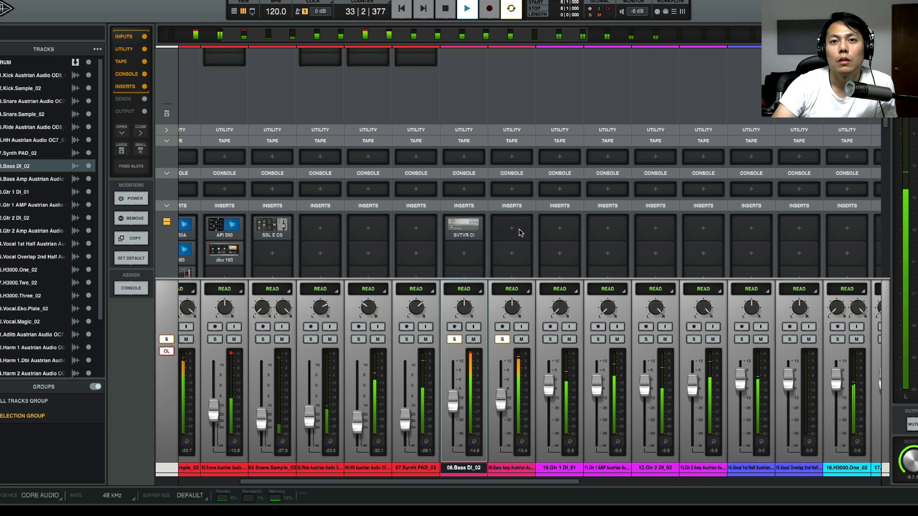
Solo the bass amp track and load the SSL E Channel Strip from the equalization plug-ins in its first insert
click(502, 340)
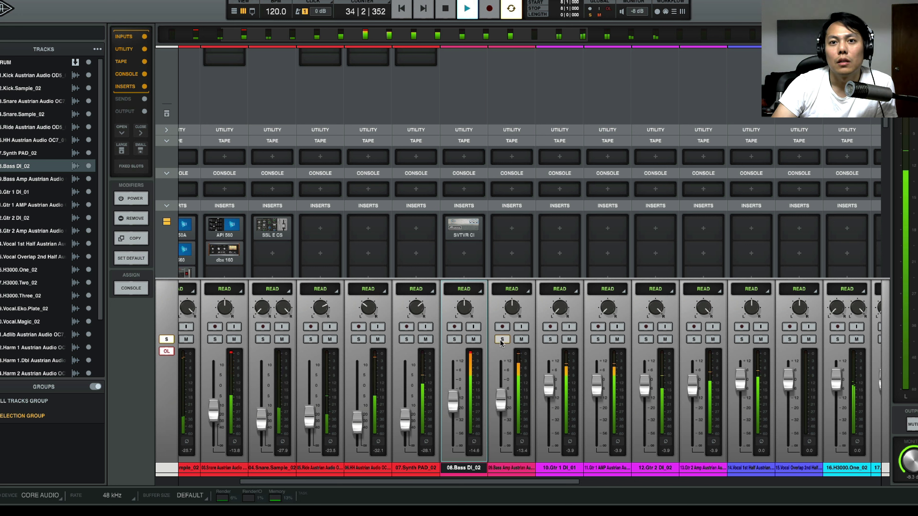
click(502, 340)
click(512, 228)
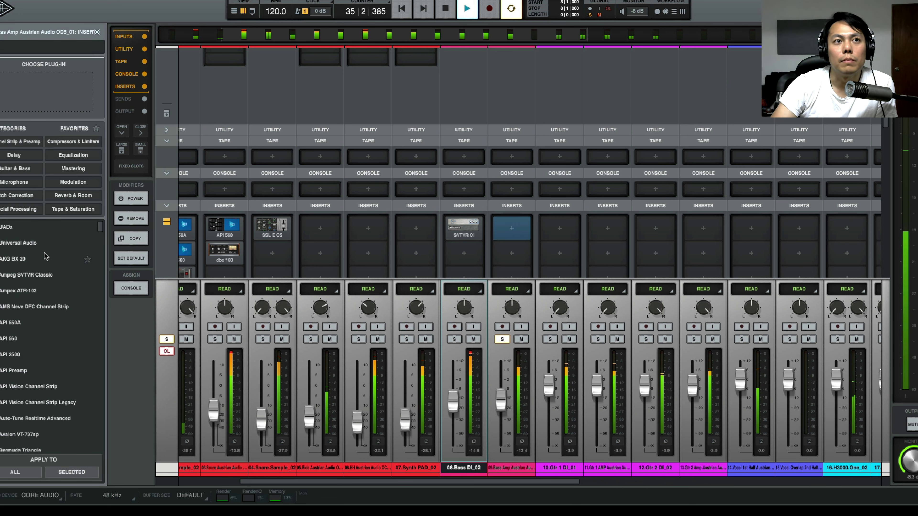
click(74, 155)
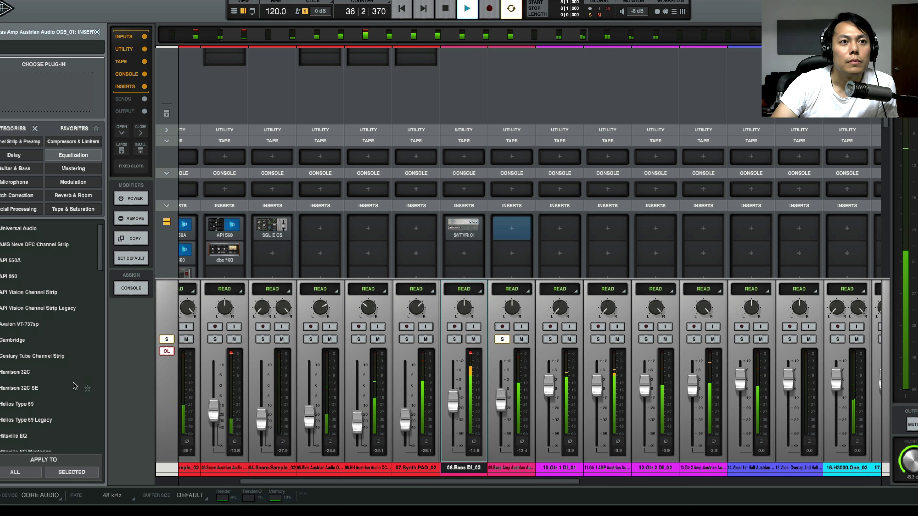
scroll(68, 387, down, 3)
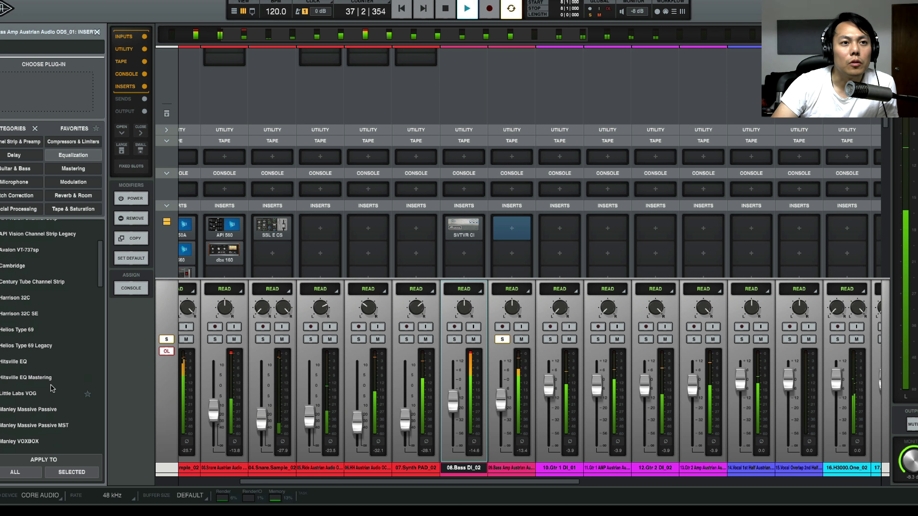
scroll(51, 389, down, 3)
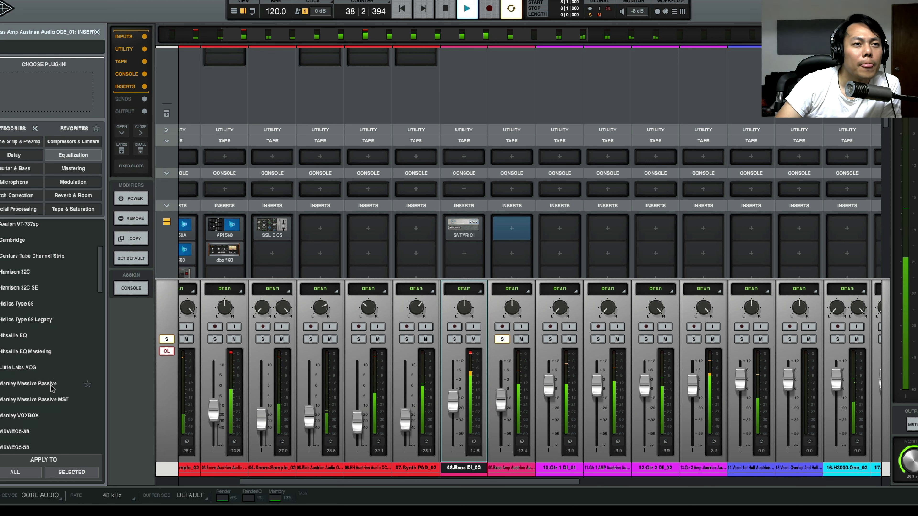
scroll(52, 389, down, 10)
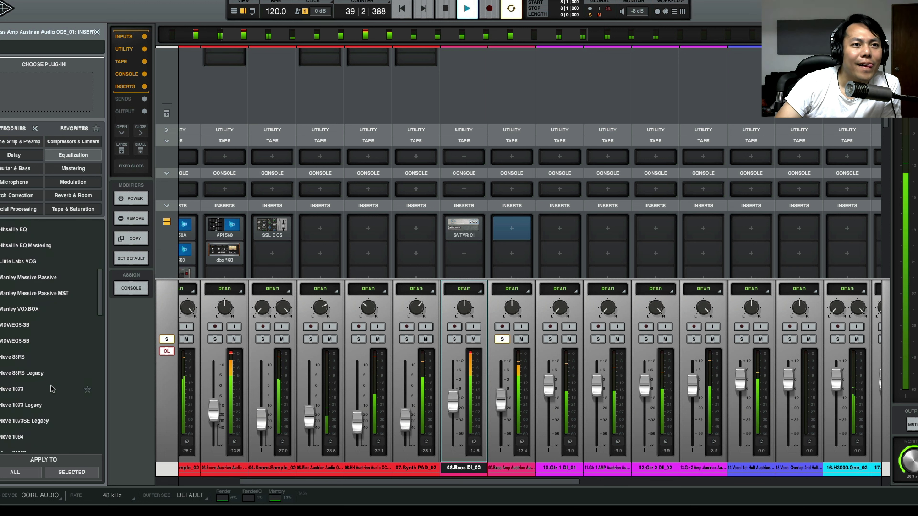
scroll(52, 388, up, 5)
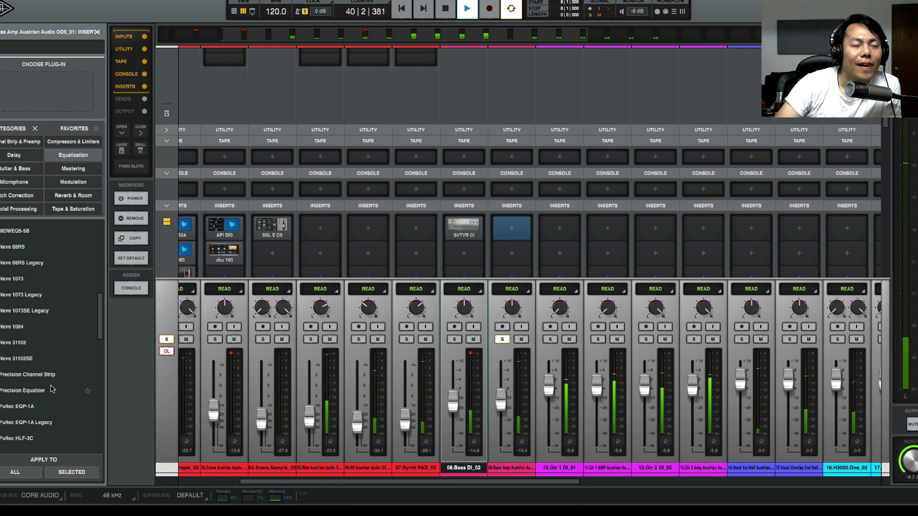
scroll(51, 389, up, 6)
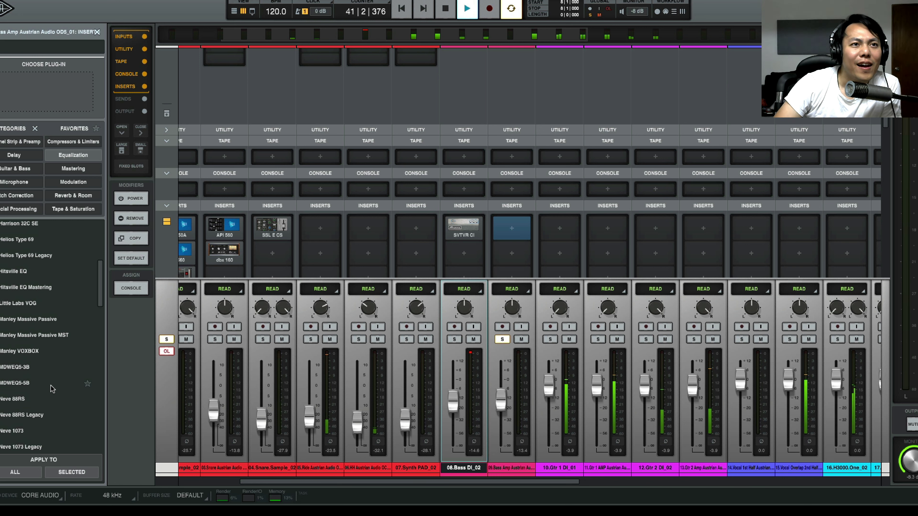
scroll(51, 389, down, 14)
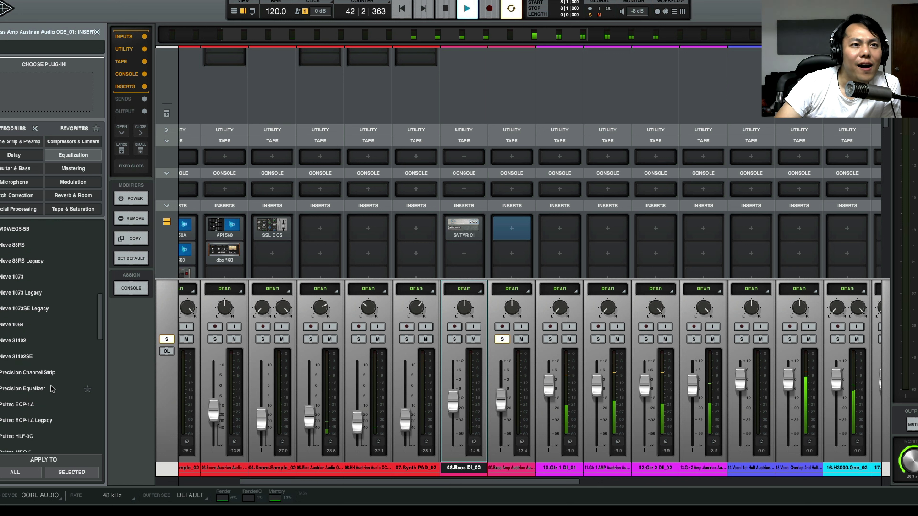
scroll(52, 388, down, 8)
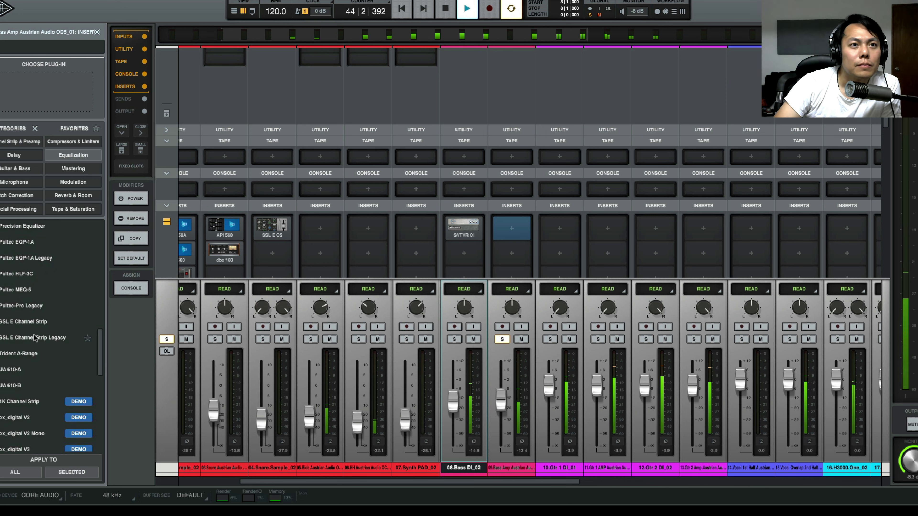
double_click(36, 322)
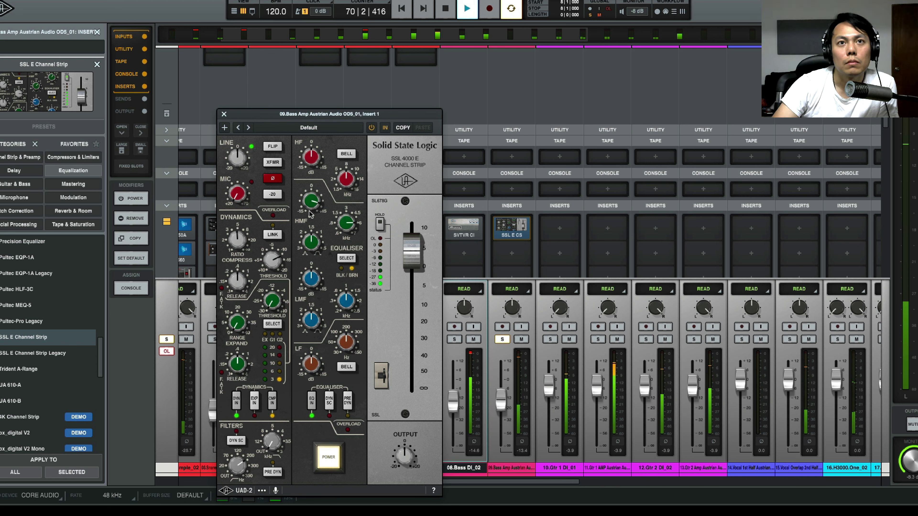
Compare the bass amp's sound with the SSL E Channel Strip powered off and on, and close the plug-in window
click(328, 459)
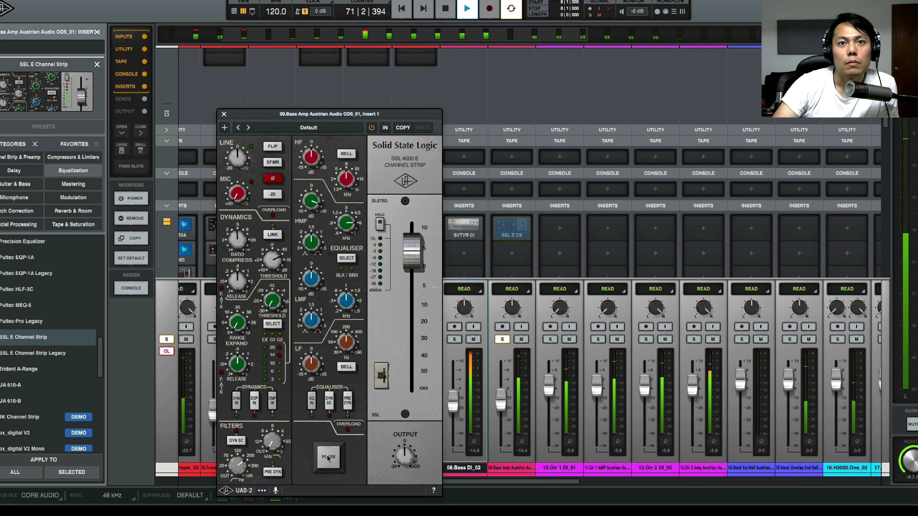
click(327, 458)
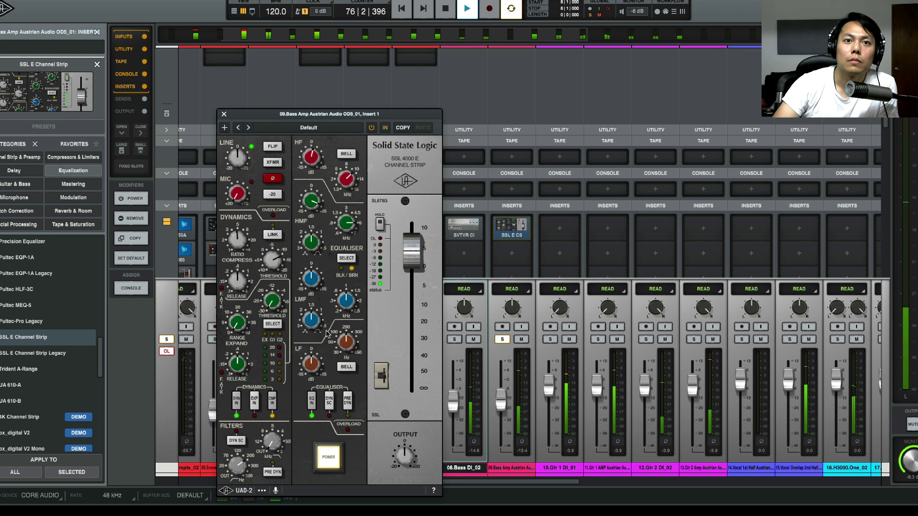
click(224, 115)
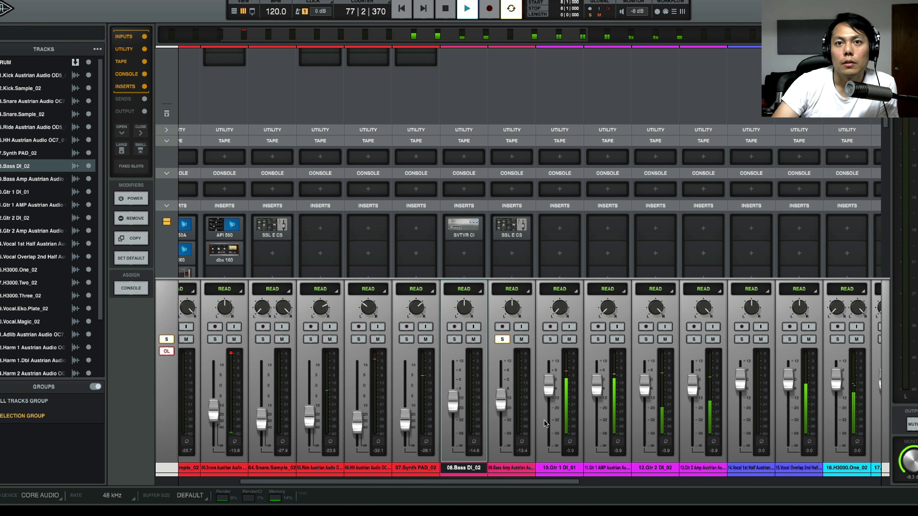
Restart playback with 08.Bass DI_02 soloed too, lower it to about -19.5 dB and the bass amp to -18.4 dB, and check the Ampeg plug-in
key(space)
click(454, 339)
drag(454, 405, 497, 413)
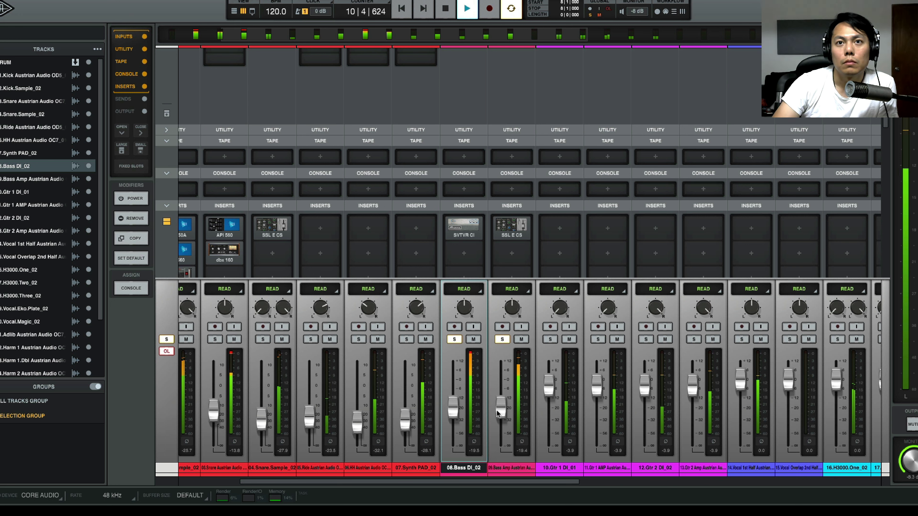
click(464, 236)
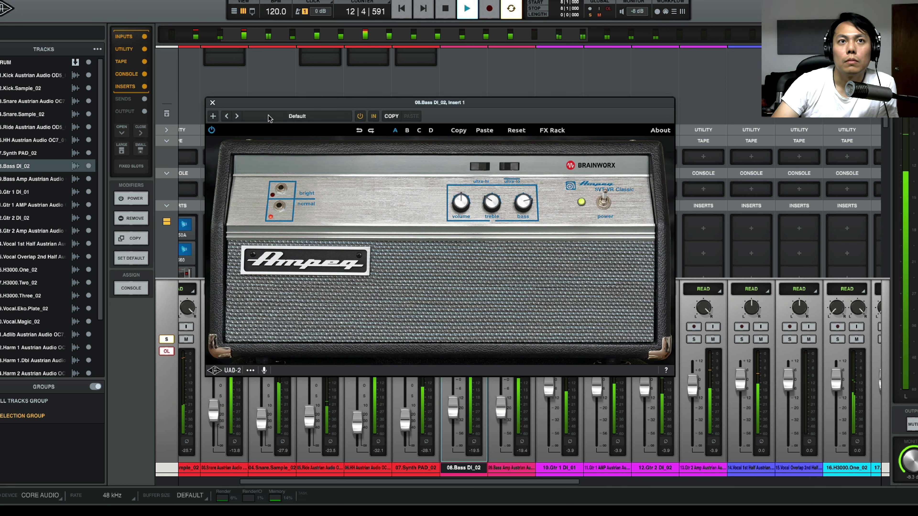
key(super+w)
Lower the 03.Snare track to about -17.8 dB and review the dbx 160 compressor in its second insert
scroll(430, 340, left, 3)
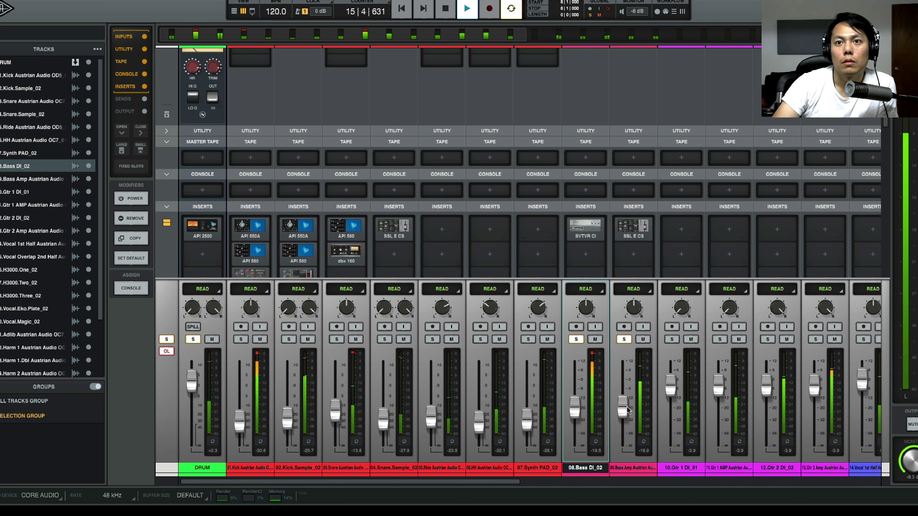
drag(342, 424, 342, 425)
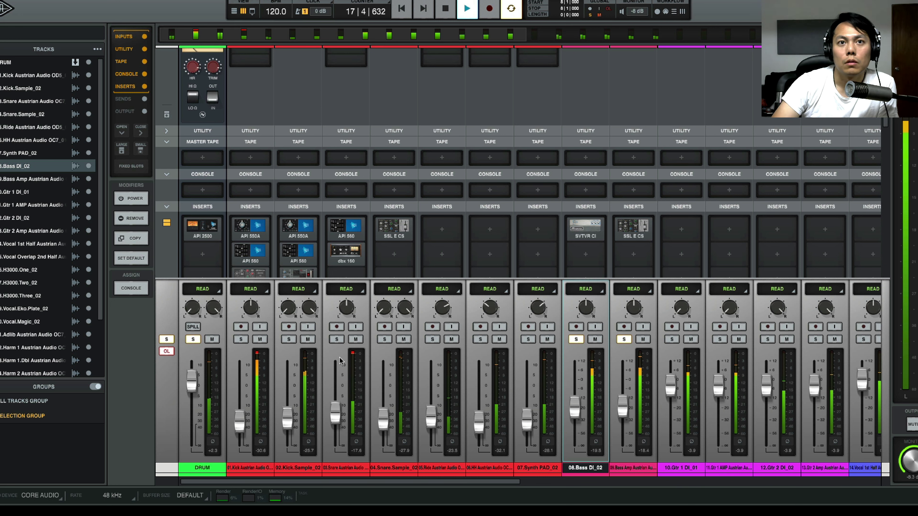
scroll(344, 259, up, 1)
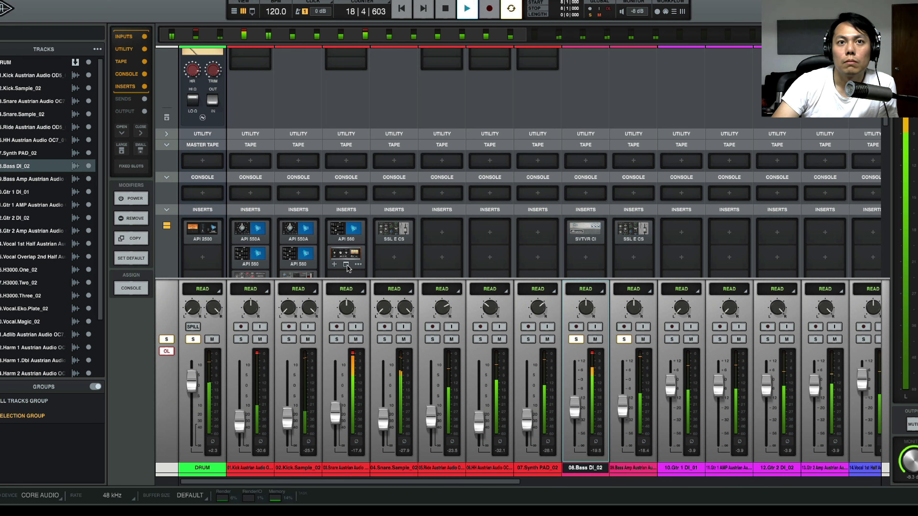
click(346, 266)
drag(809, 278, 746, 261)
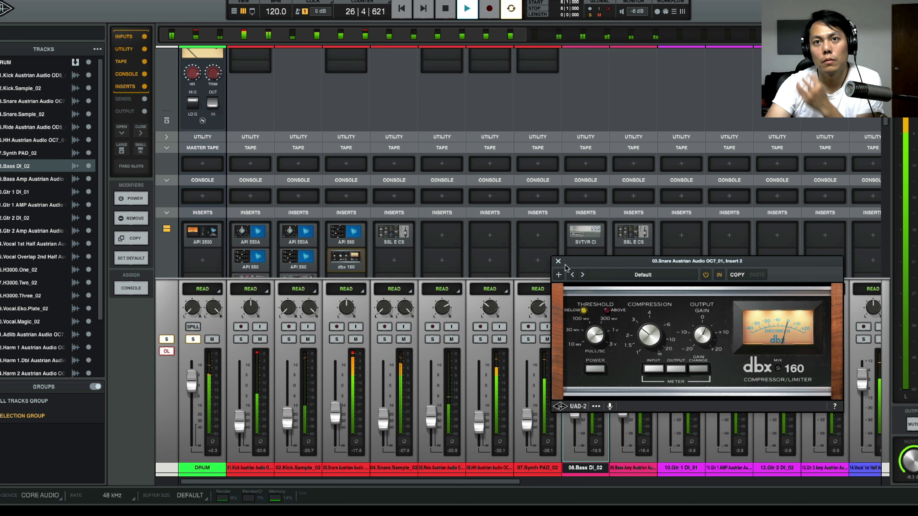
click(559, 261)
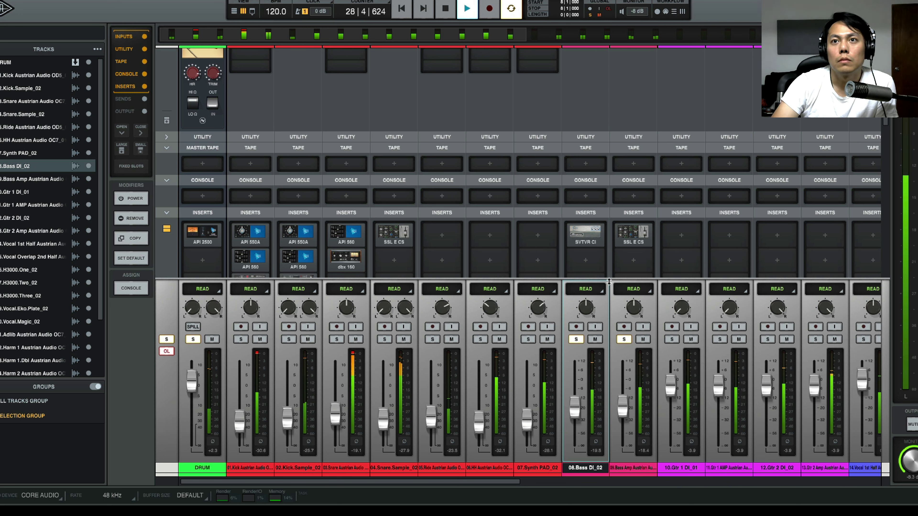
Stop playback and switch from the mixer to the timeline view, bringing the guitar and vocal tracks into view
mouse_move(588, 244)
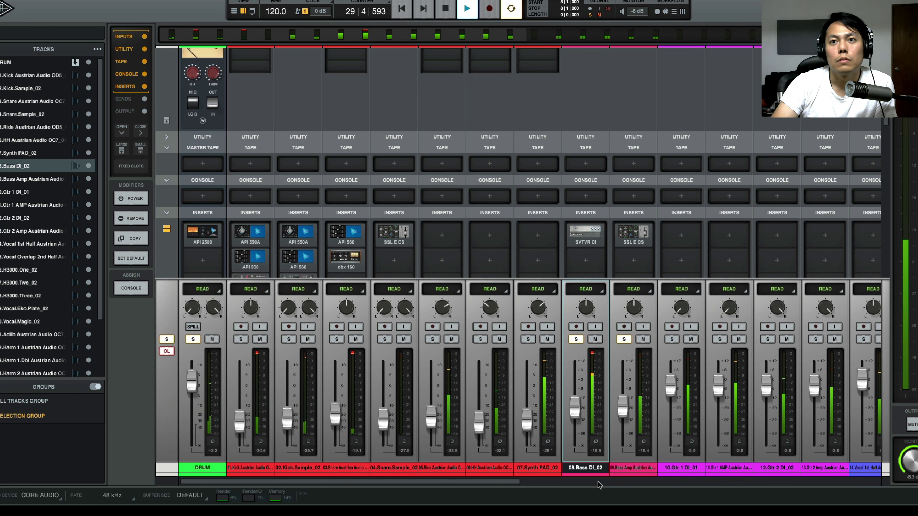
scroll(257, 158, up, 3)
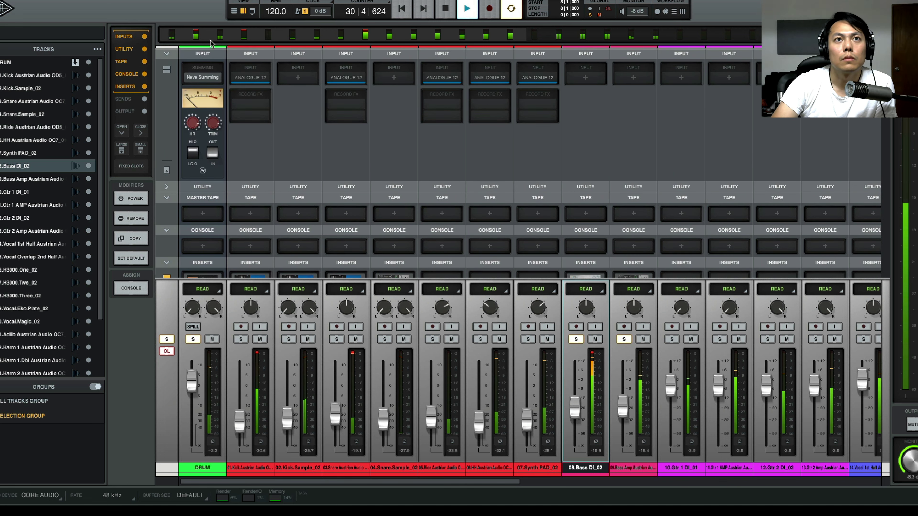
key(space)
click(234, 11)
scroll(361, 362, down, 10)
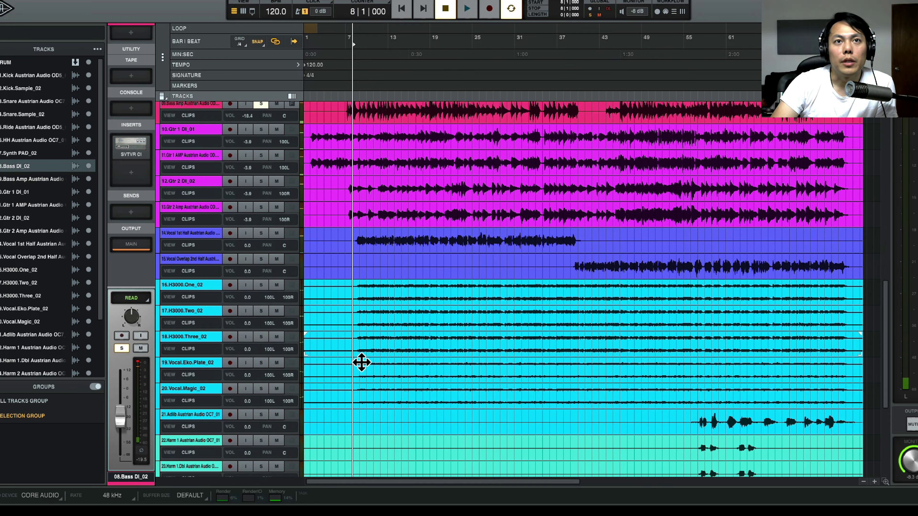
Create one stereo bus named BASS for the two bass tracks, using API Summing and no console
scroll(362, 363, up, 3)
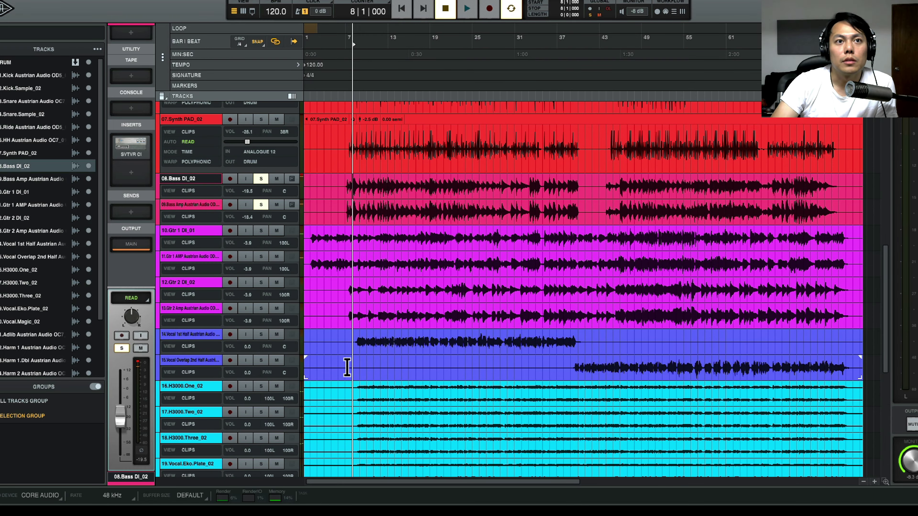
click(195, 208)
shift+click(211, 181)
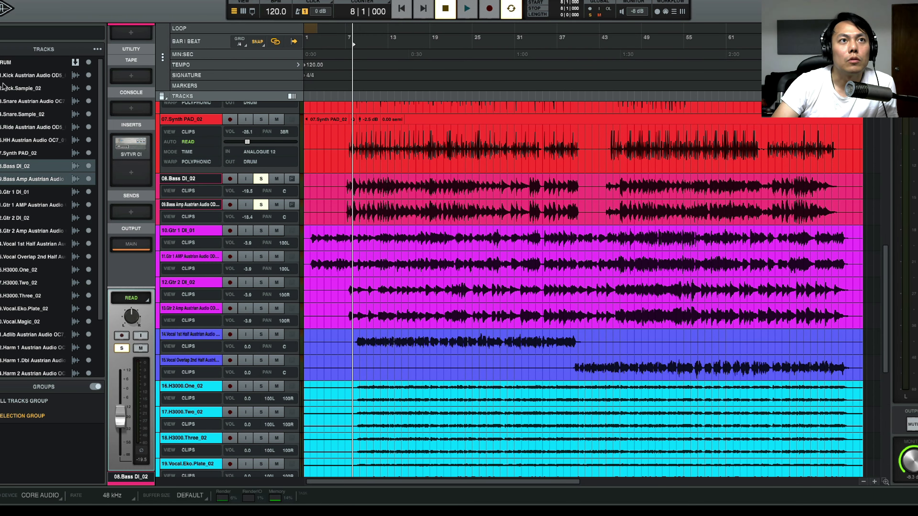
click(2, 49)
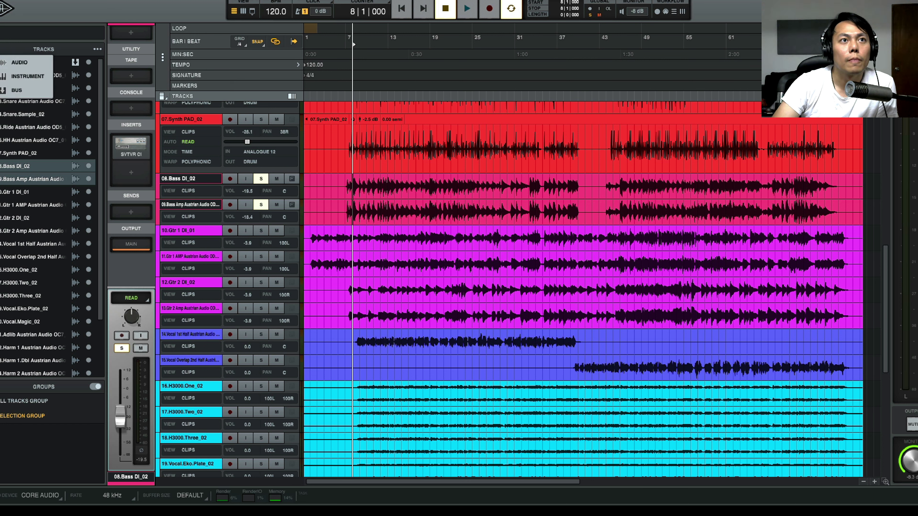
click(23, 95)
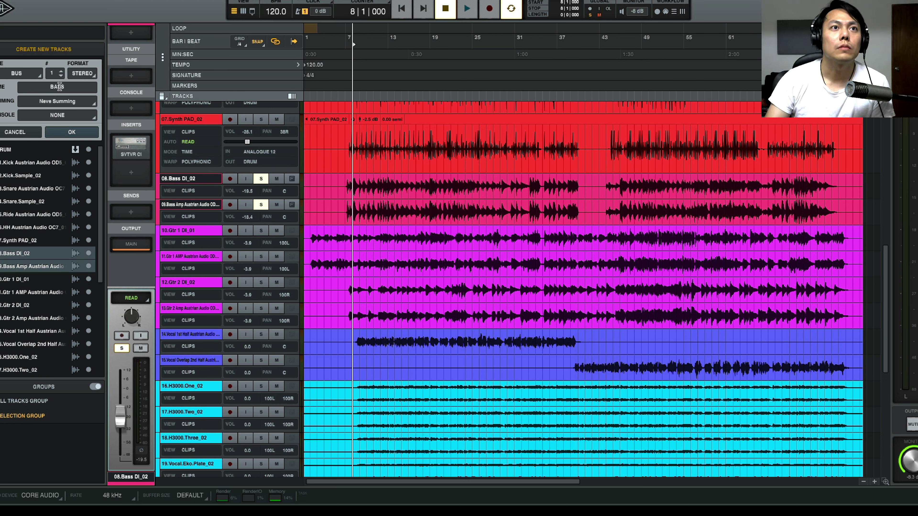
click(95, 104)
click(62, 126)
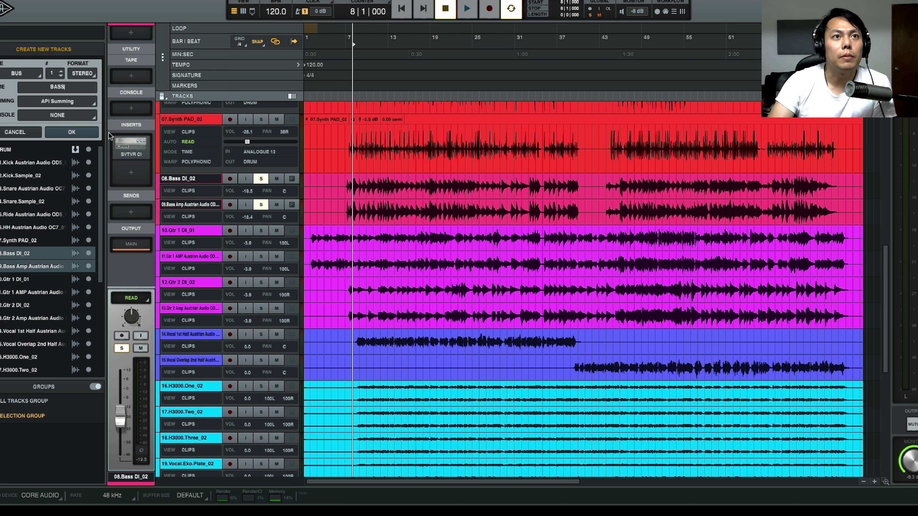
click(56, 136)
Start playback and route the output of the Bass DI and Bass Amp tracks to the BASS bus
key(space)
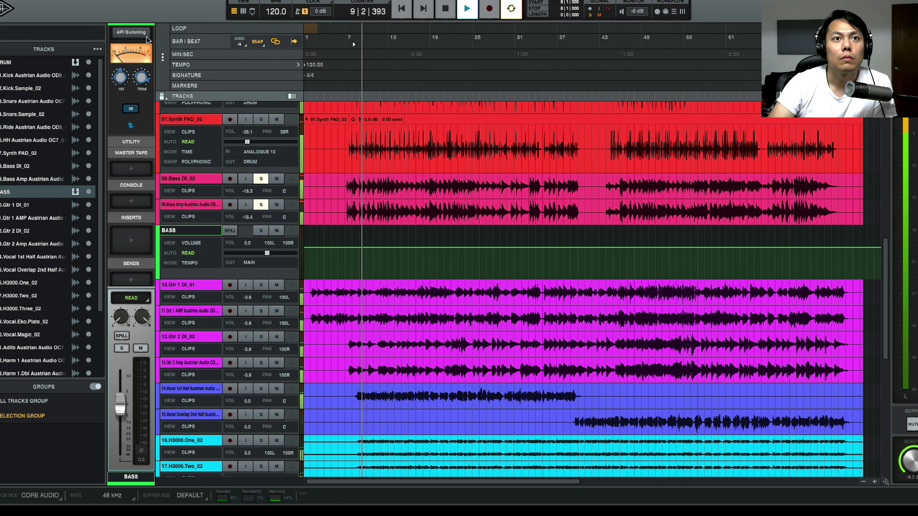
click(190, 179)
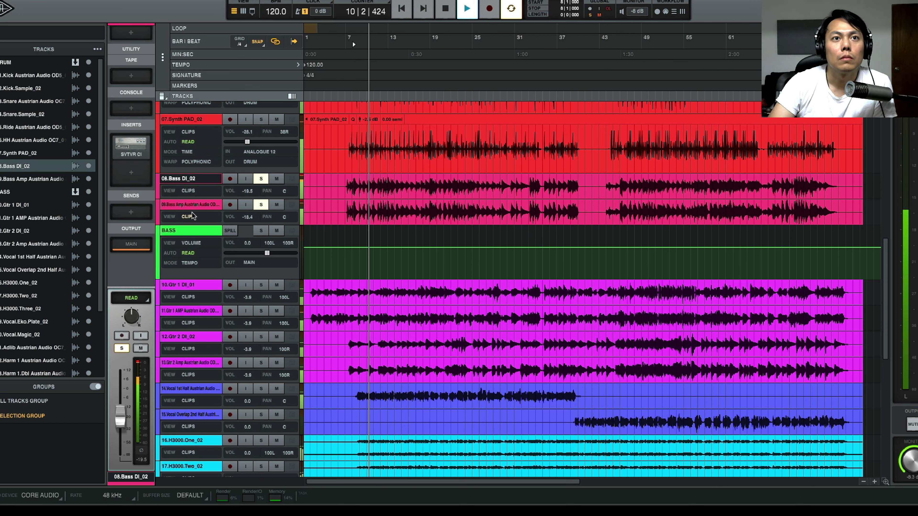
shift+click(194, 216)
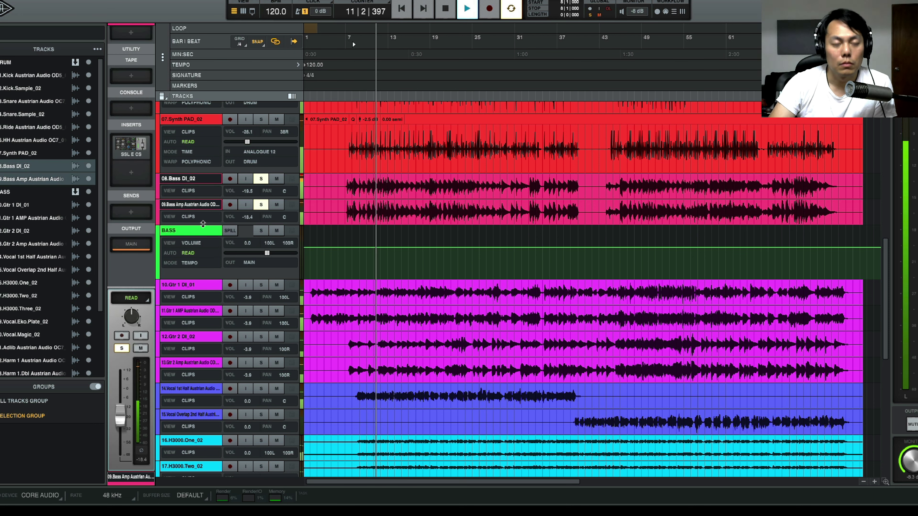
drag(203, 225, 232, 257)
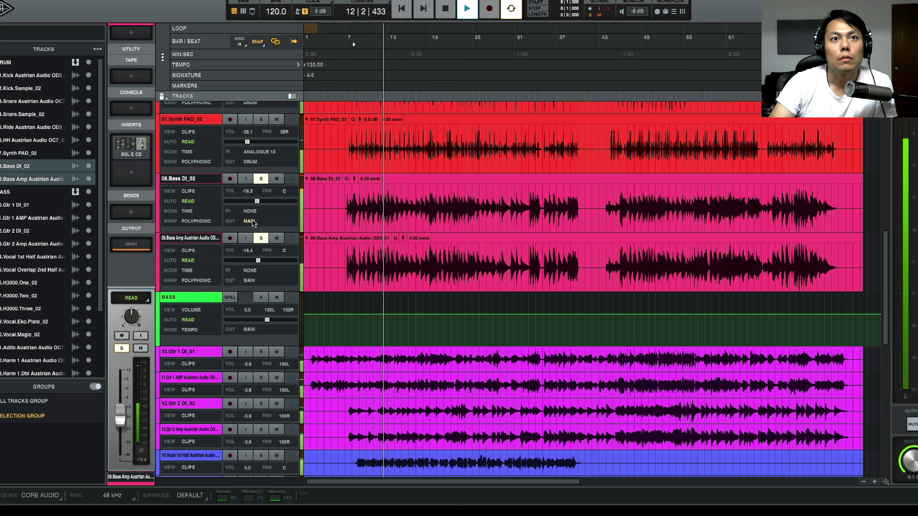
click(252, 222)
click(10, 130)
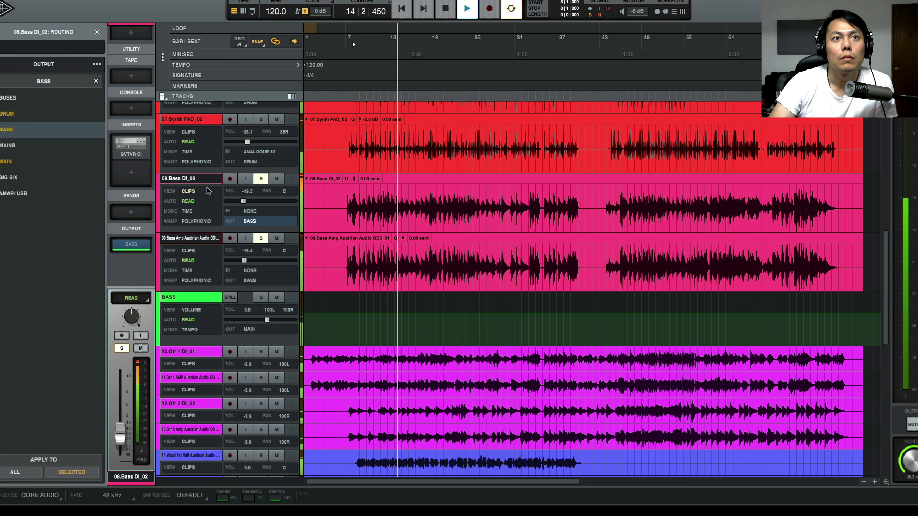
Move the BASS bus above the Bass DI track and solo the bus
drag(199, 297, 201, 191)
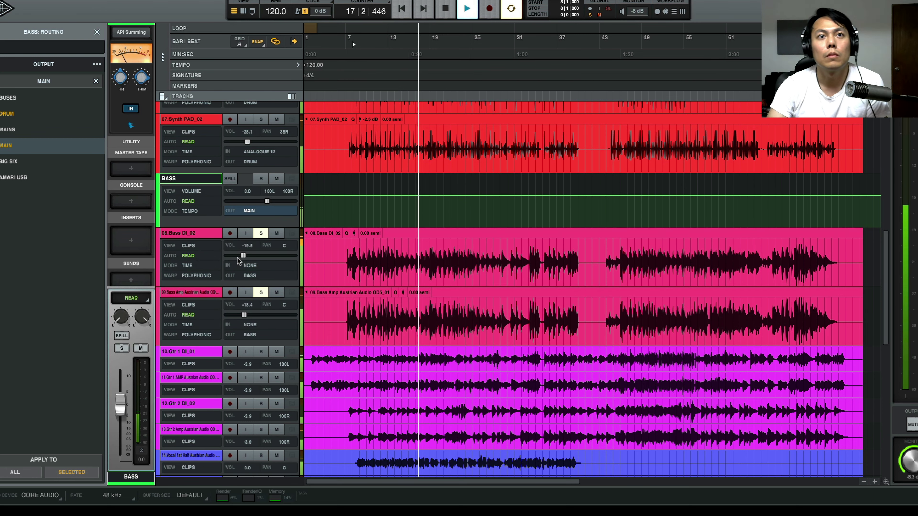
scroll(238, 260, up, 3)
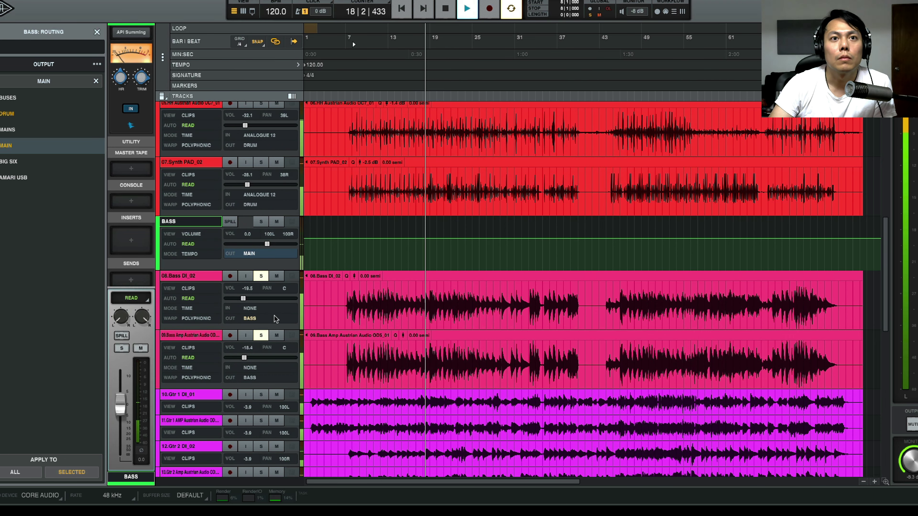
click(261, 222)
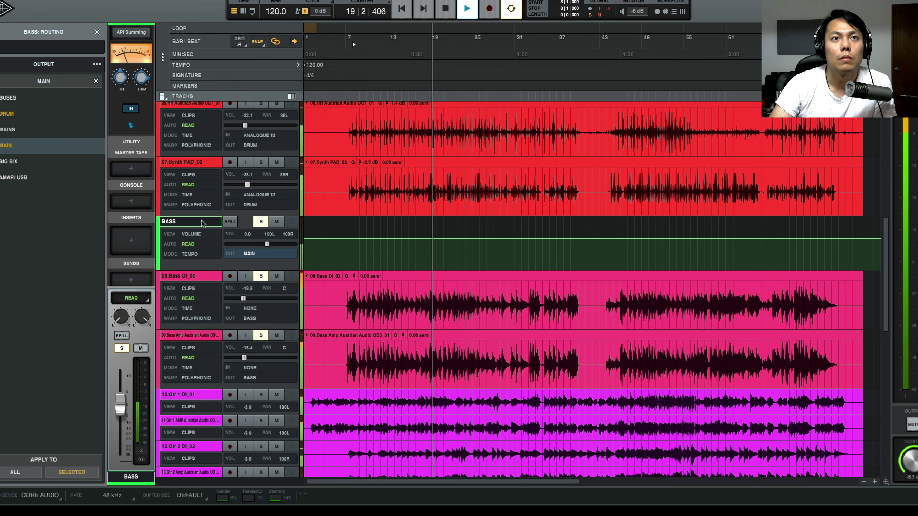
Compare the sound of the BASS bus with its API Summing bypassed and re-enabled
click(192, 234)
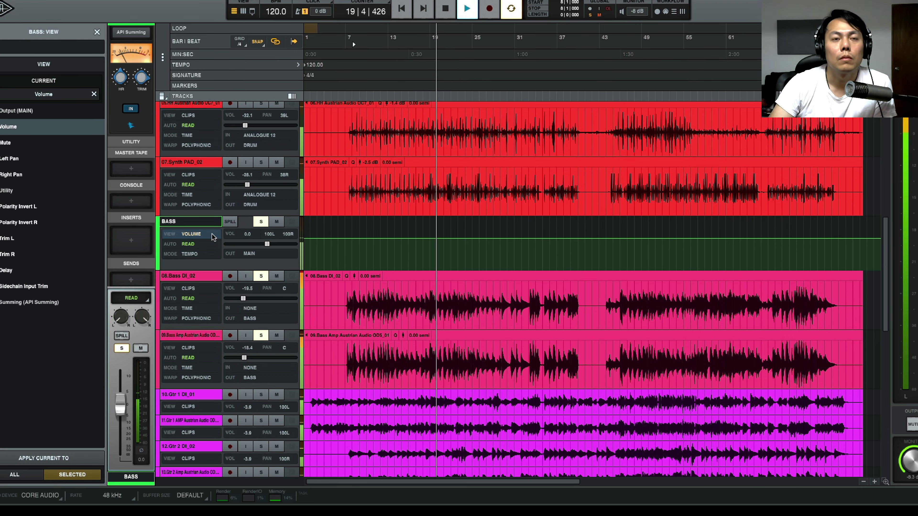
click(131, 109)
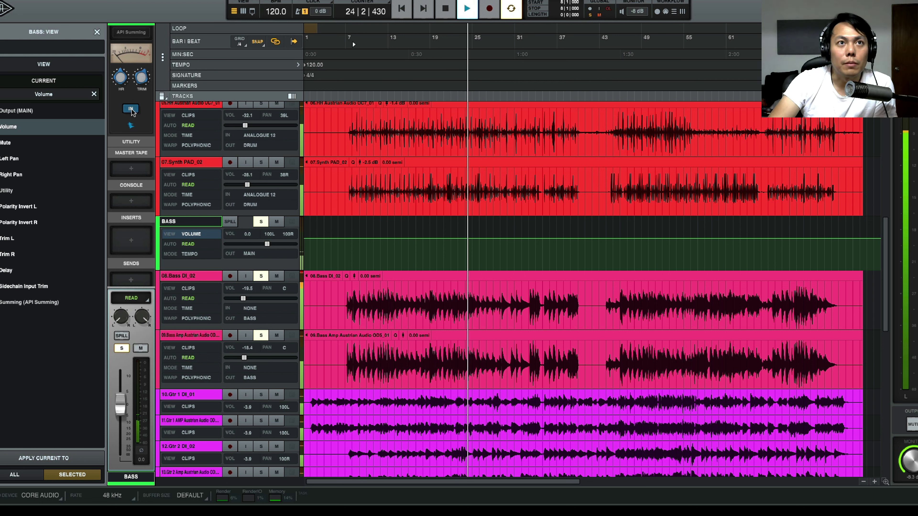
click(131, 110)
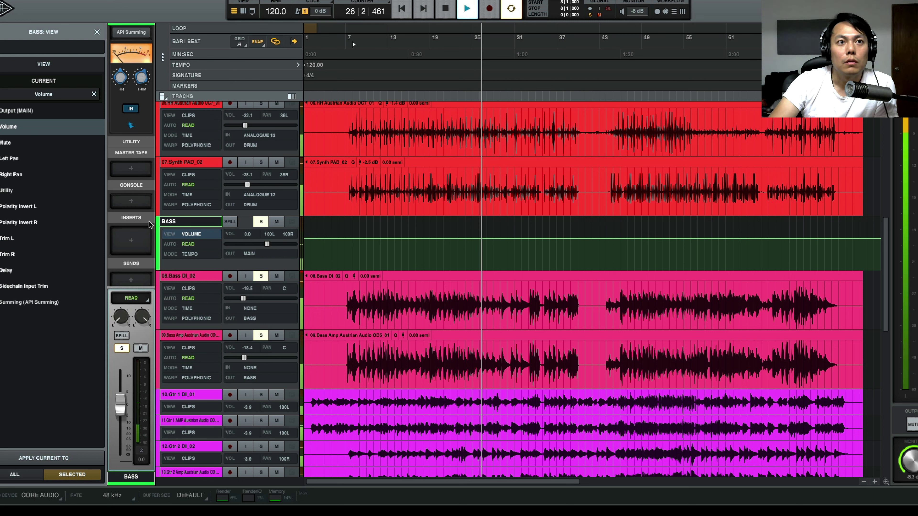
Insert the Teletronix LA-2A Legacy compressor in the first insert slot of the BASS bus
click(136, 239)
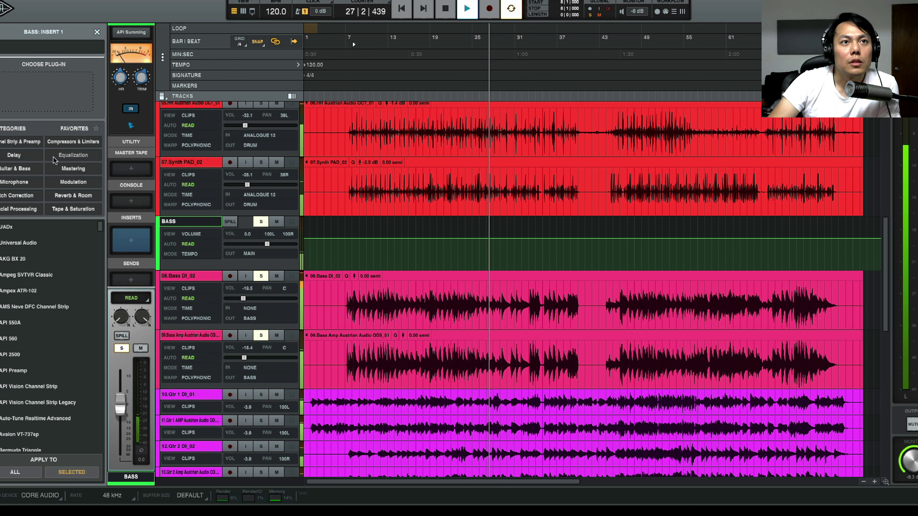
click(60, 144)
scroll(28, 323, down, 5)
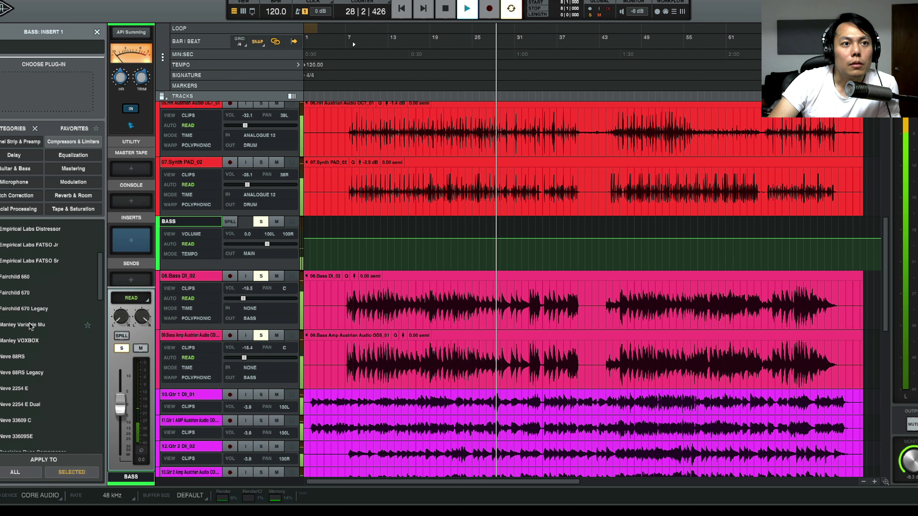
scroll(29, 322, down, 10)
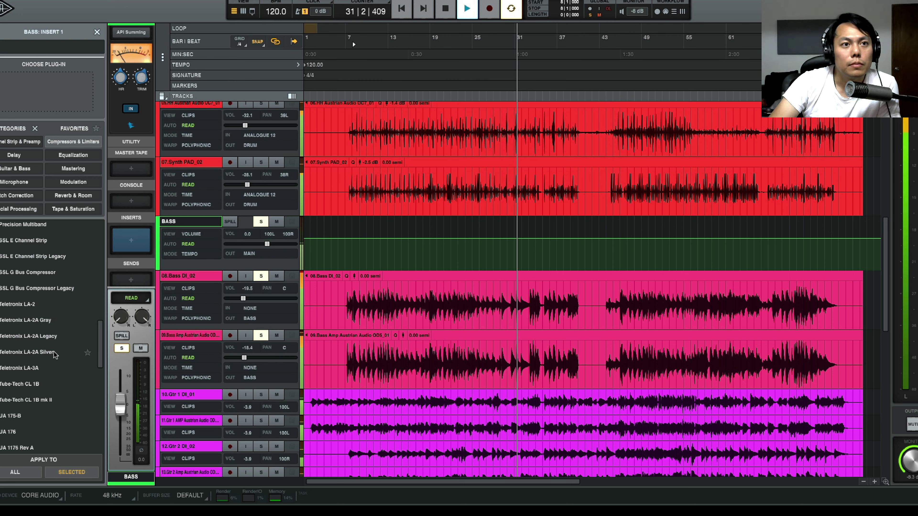
click(50, 336)
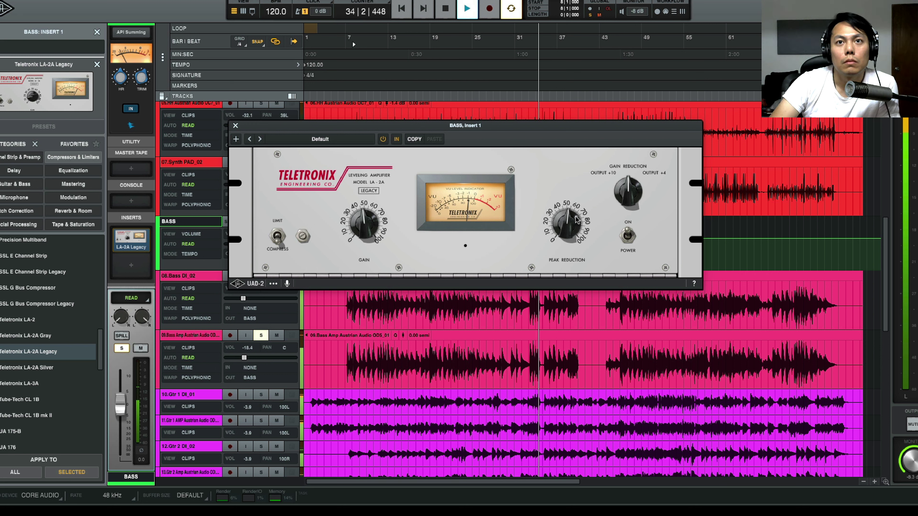
Replay the section, adjust the LA-2A's peak reduction and gain, compare it with its power off and on, and close the plug-in window
key(space)
key(space)
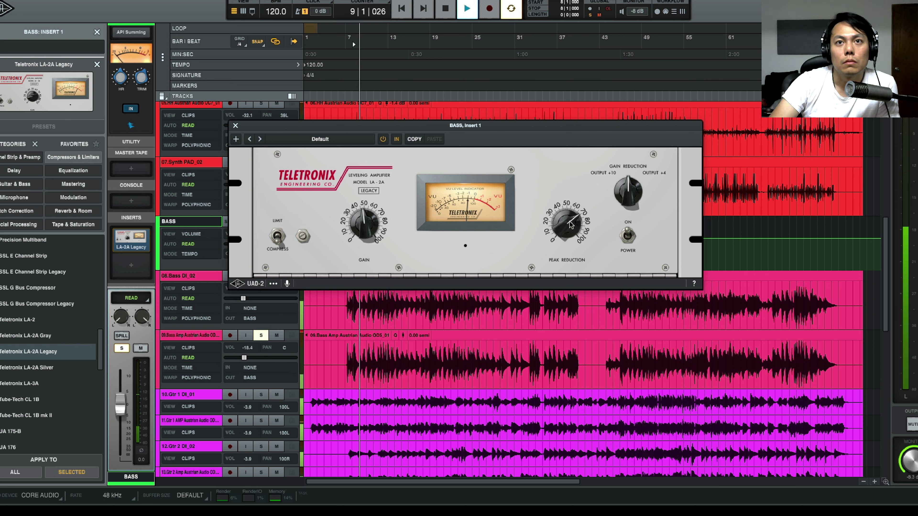
drag(571, 225, 565, 232)
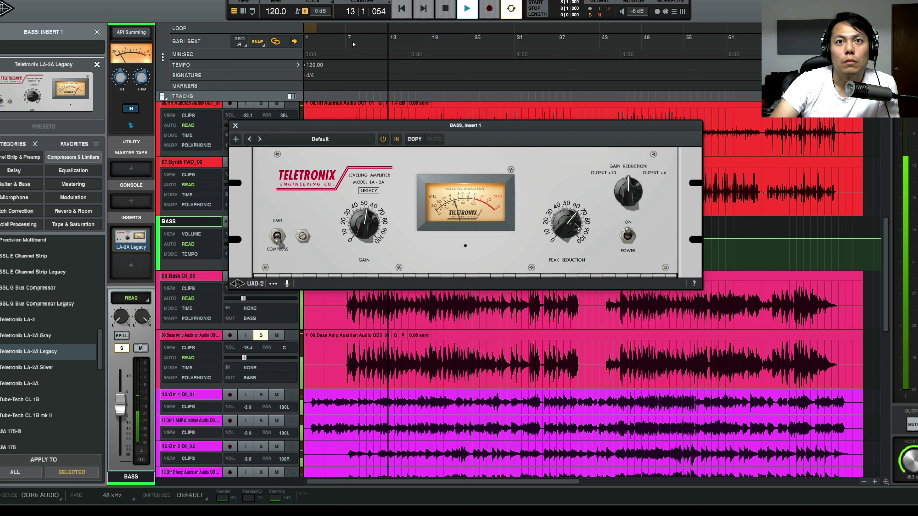
click(628, 239)
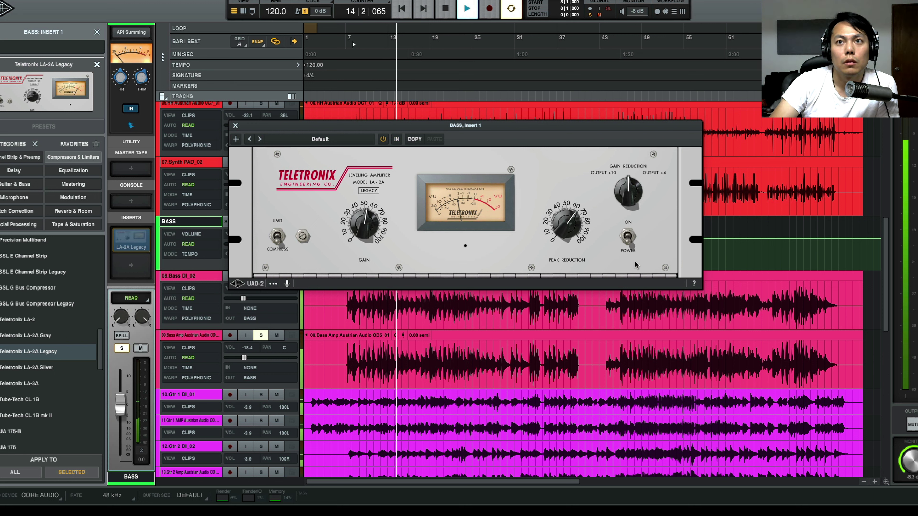
click(629, 239)
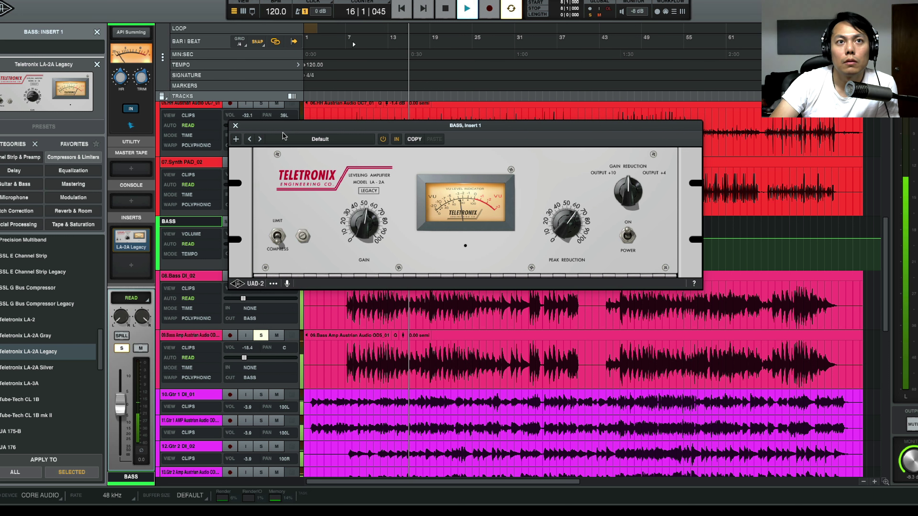
click(235, 126)
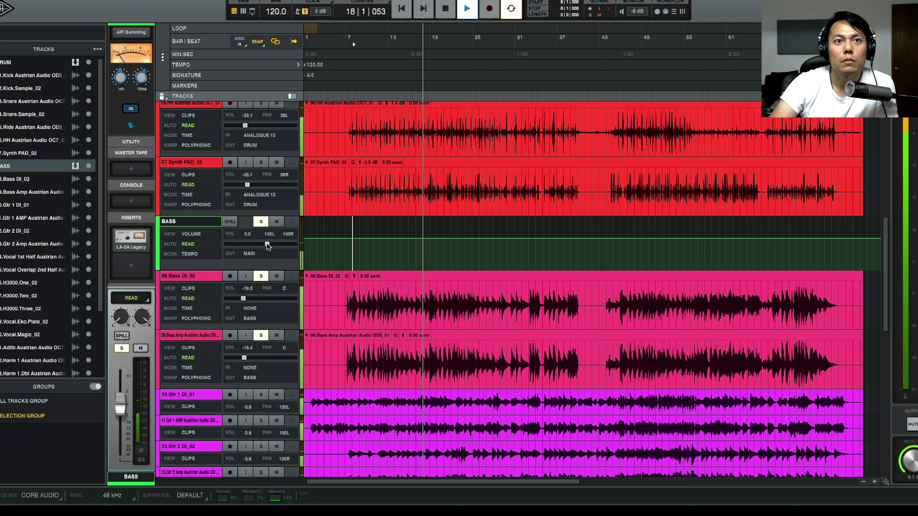
Lower the BASS bus volume to -2.0 dB and the Ride track volume to -29.2 dB
drag(266, 244, 263, 244)
scroll(278, 222, up, 5)
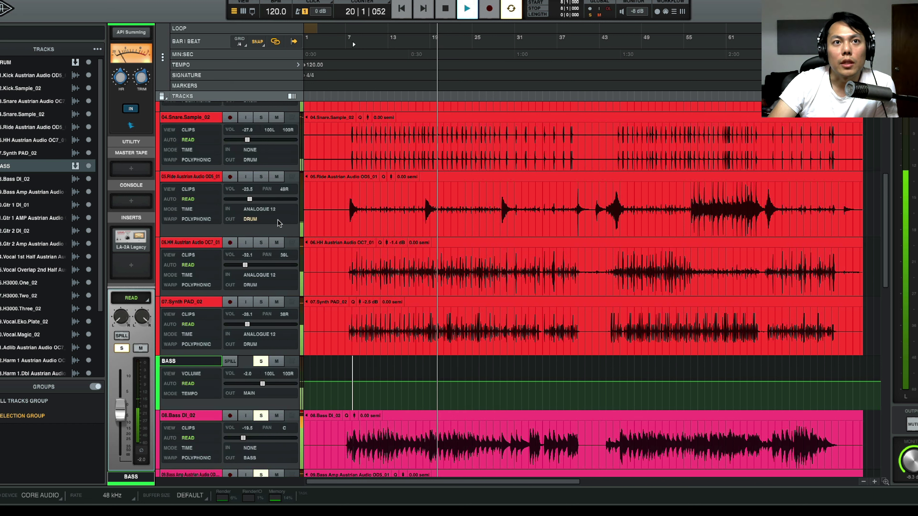
drag(249, 200, 250, 204)
Insert the Empirical Labs Distressor in the Ride track's first insert slot and move its window clear of the later part of the timeline
click(197, 189)
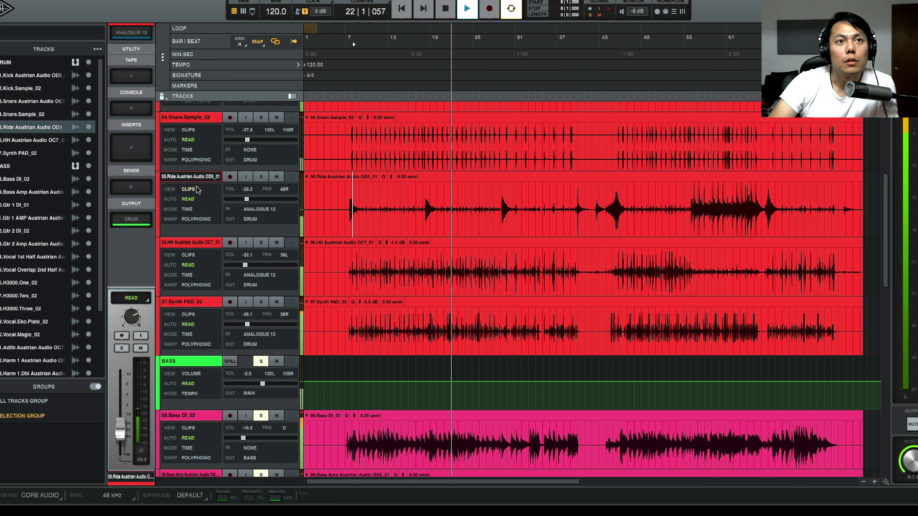
click(132, 148)
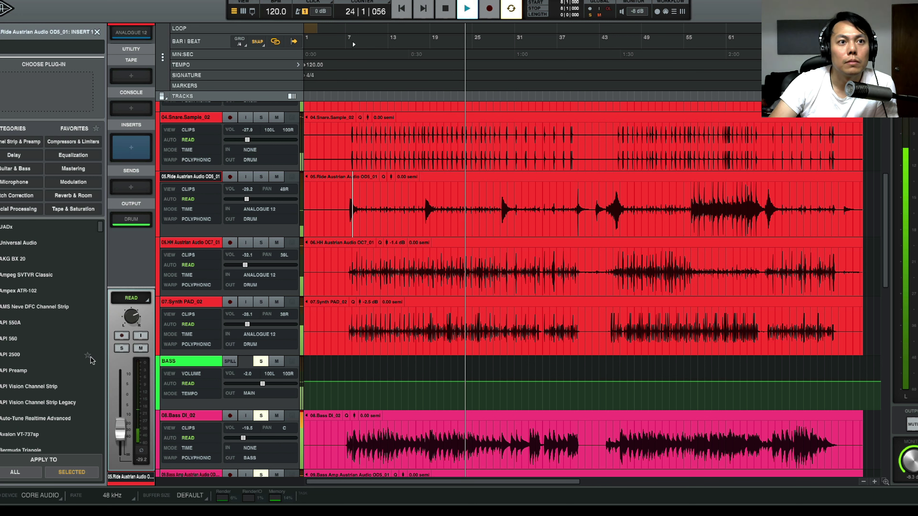
scroll(43, 347, down, 4)
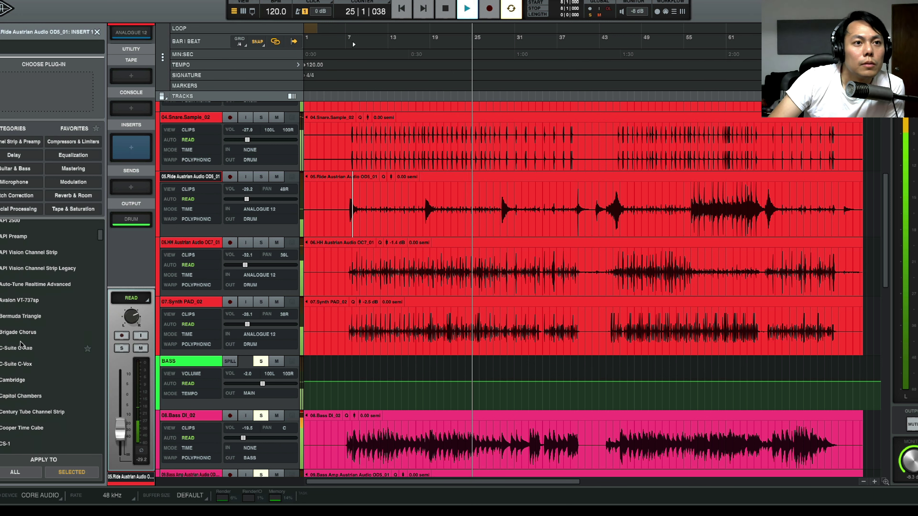
scroll(20, 345, down, 5)
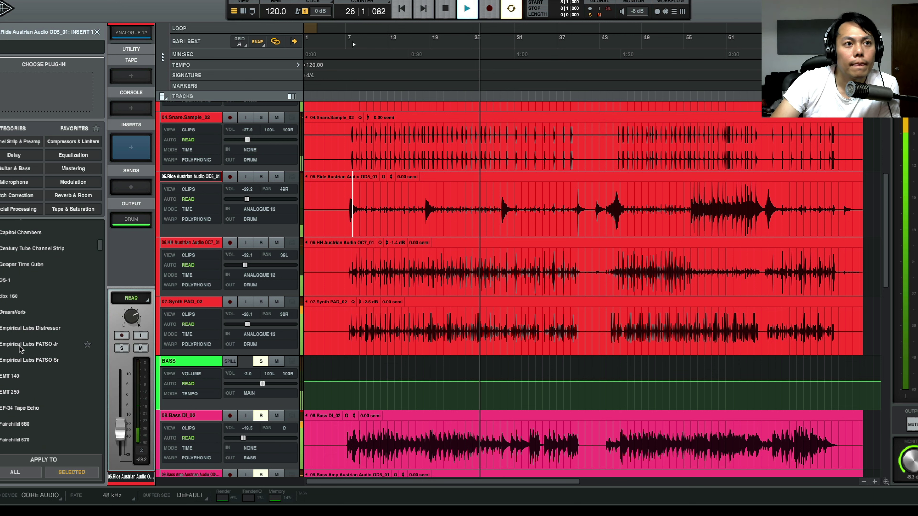
scroll(21, 348, down, 2)
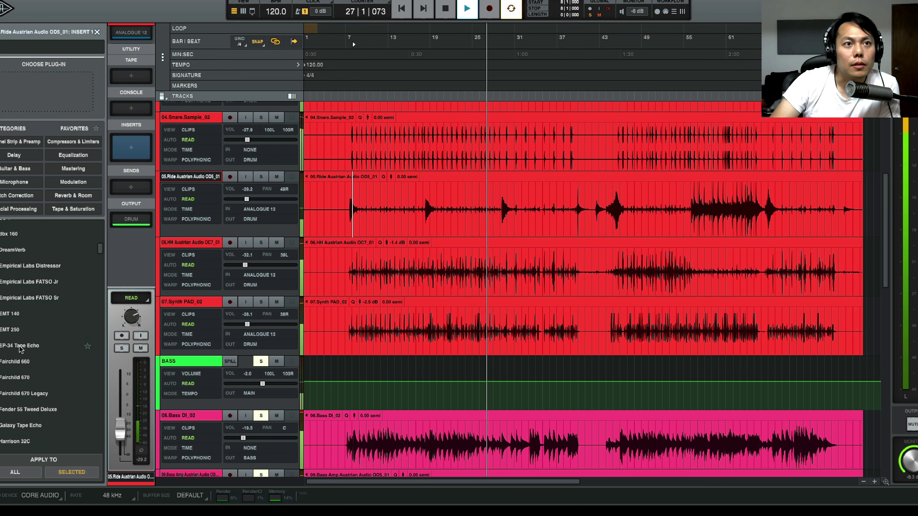
scroll(21, 348, down, 1)
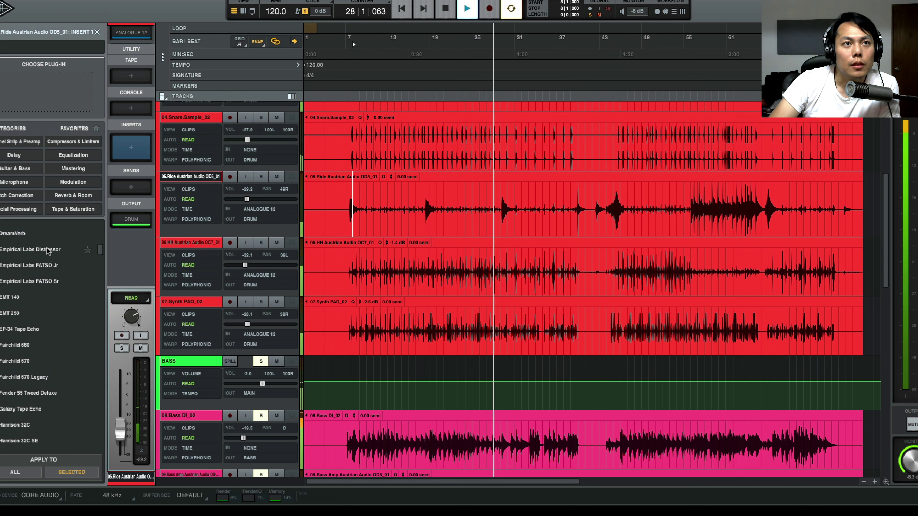
double_click(30, 249)
drag(542, 137, 401, 133)
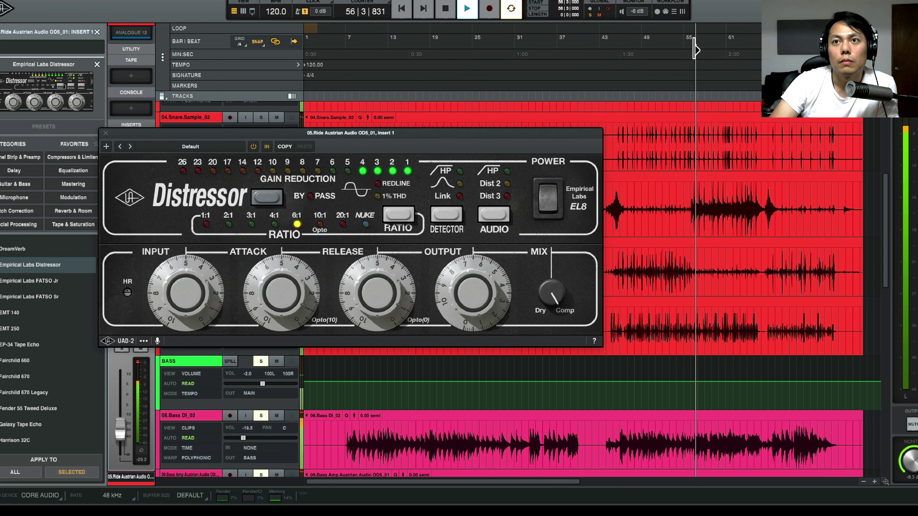
Play from bar 56 and adjust the Distressor's input and output on the Ride track, leaving the output at about 6
click(694, 49)
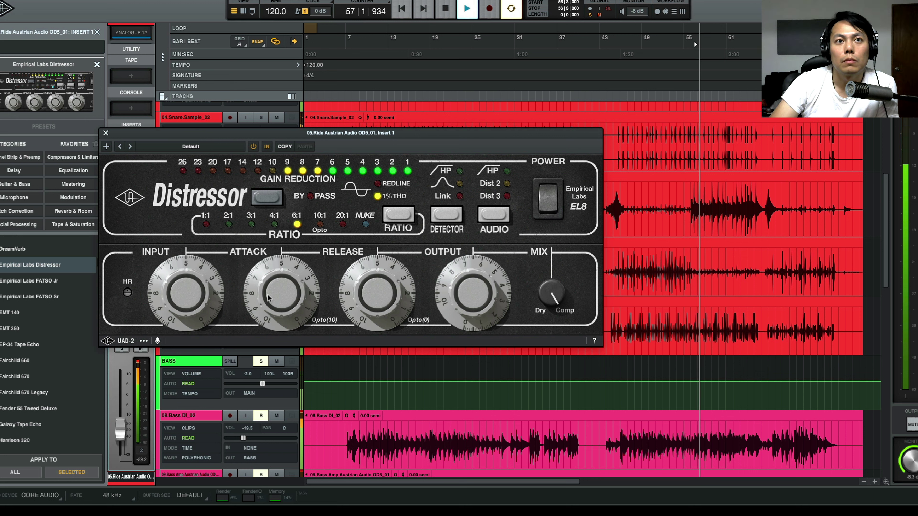
drag(452, 293, 453, 287)
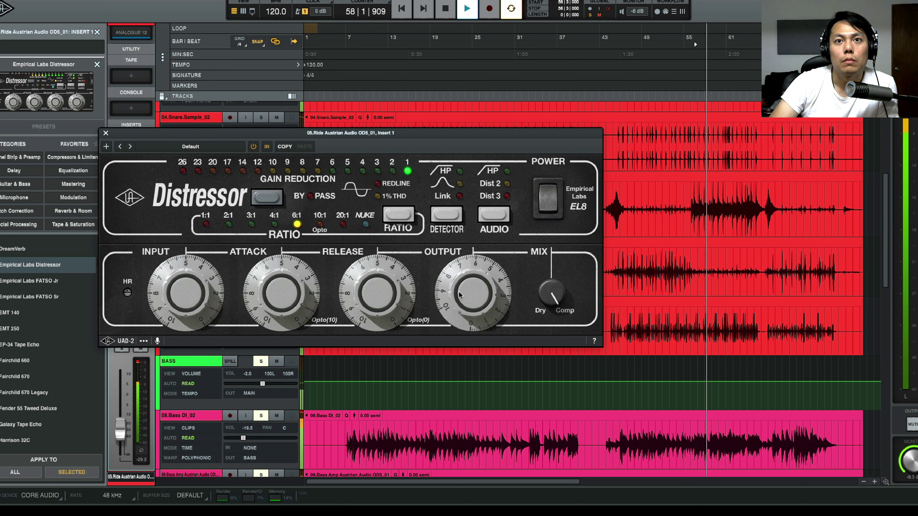
drag(176, 288, 180, 277)
drag(464, 300, 466, 308)
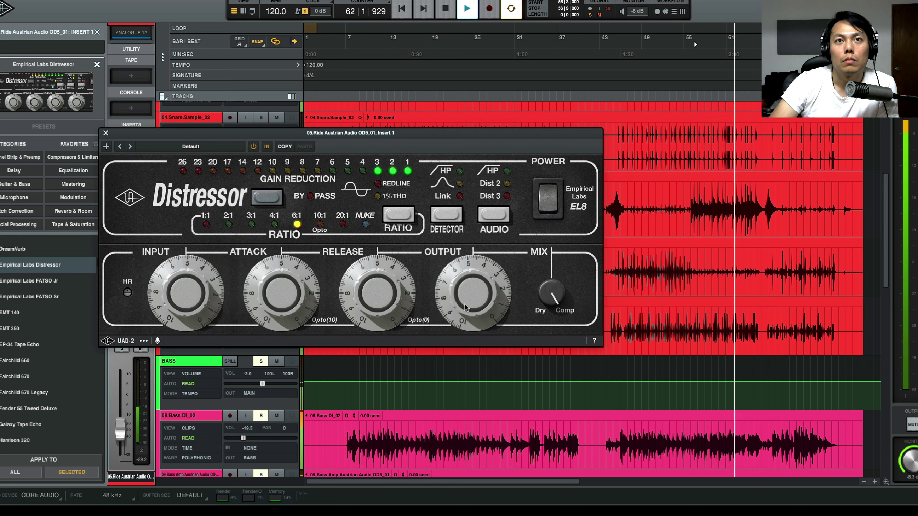
drag(465, 308, 472, 299)
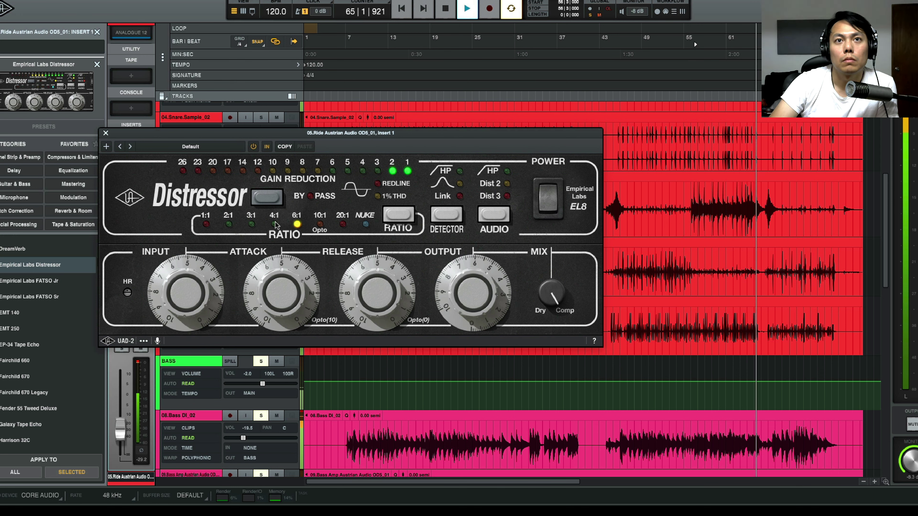
Listen to the compressed ride from bar 44 and bar 6, moving the Distressor window off the Ride track, and close the plug-in
drag(449, 133, 394, 165)
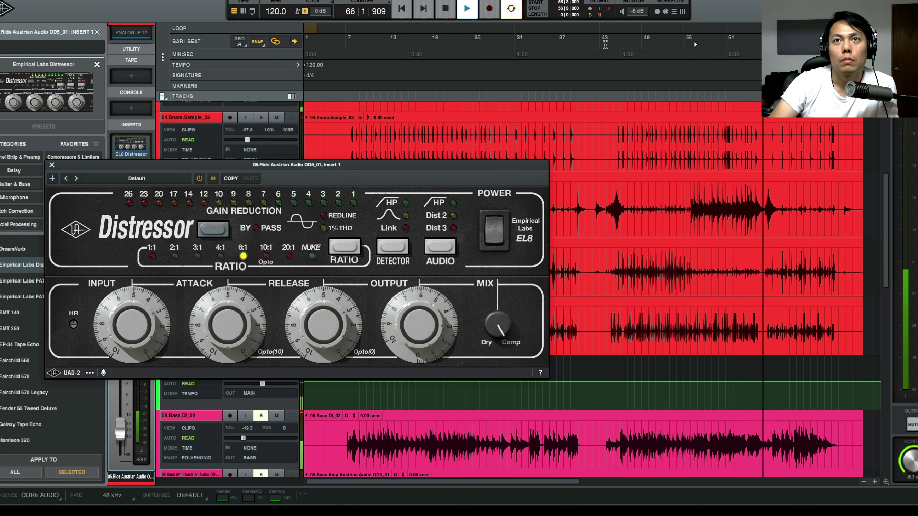
click(607, 53)
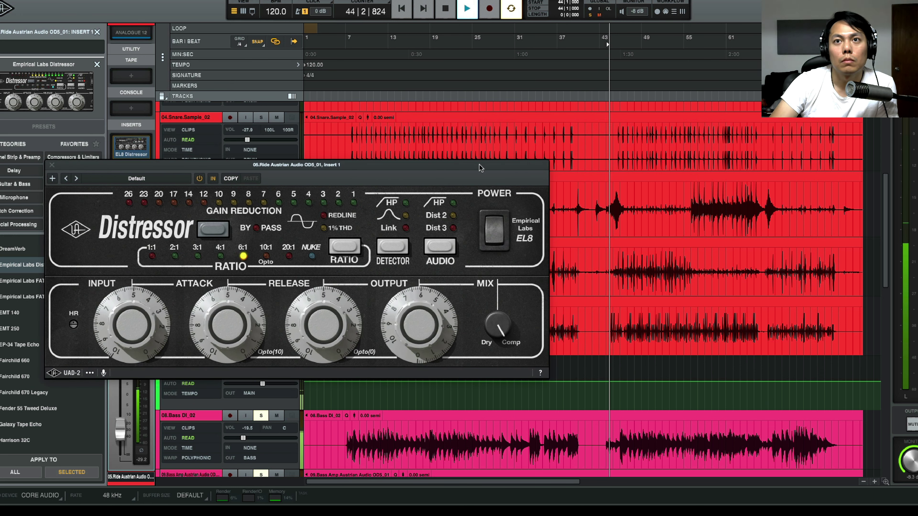
drag(479, 164, 524, 229)
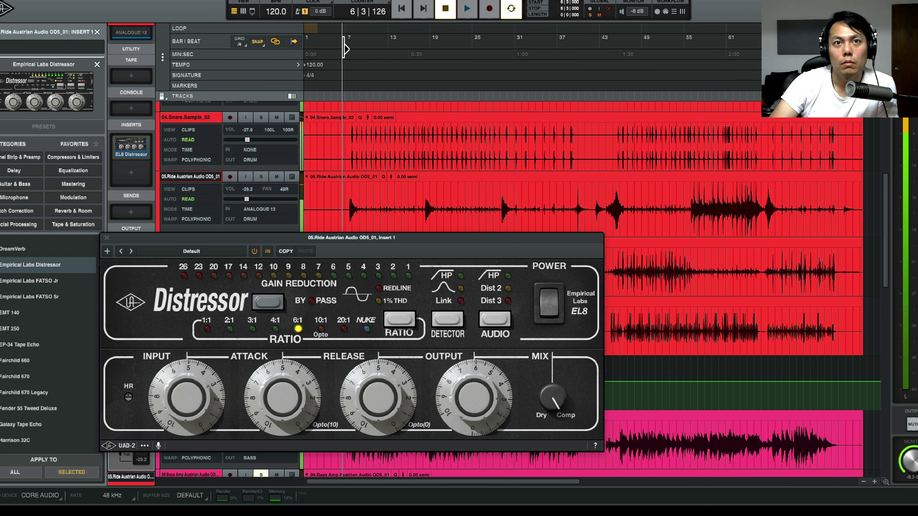
click(345, 47)
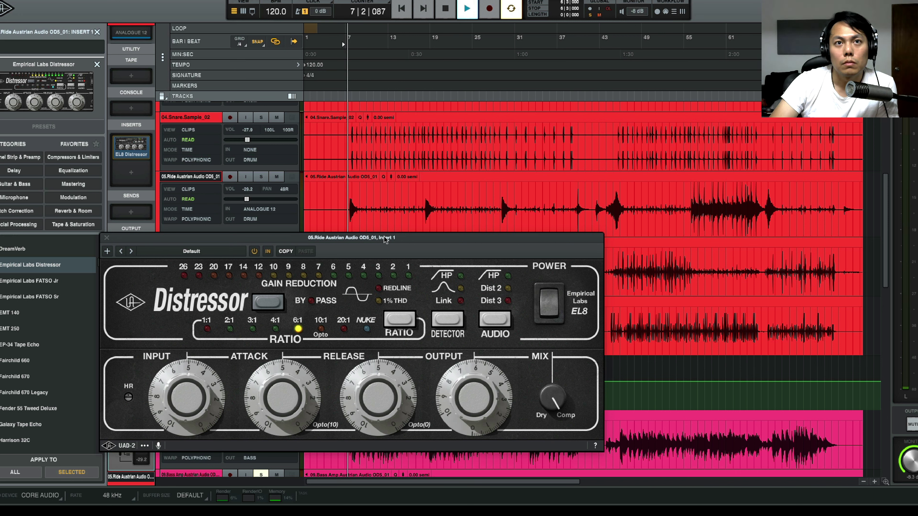
click(107, 239)
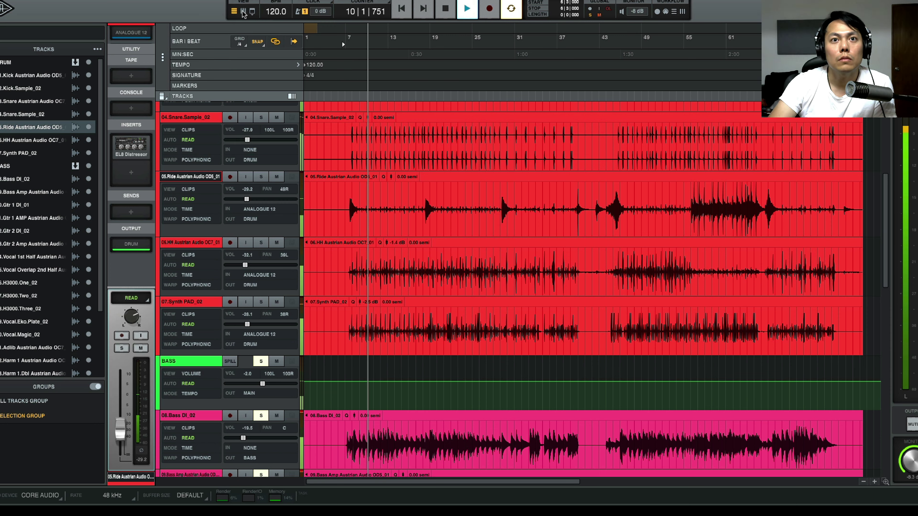
Raise the BASS bus volume to -0.3 dB in the mixer and return to the tracks view
key(super+equal)
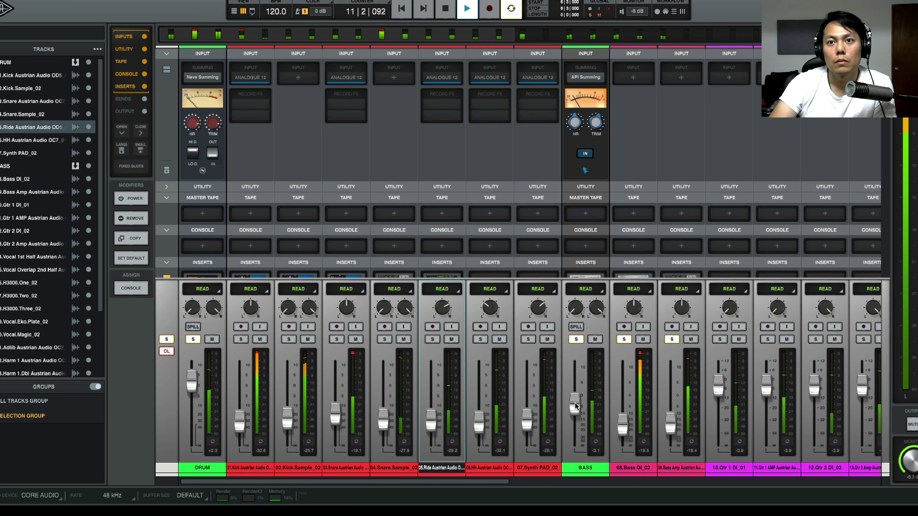
drag(580, 415, 580, 418)
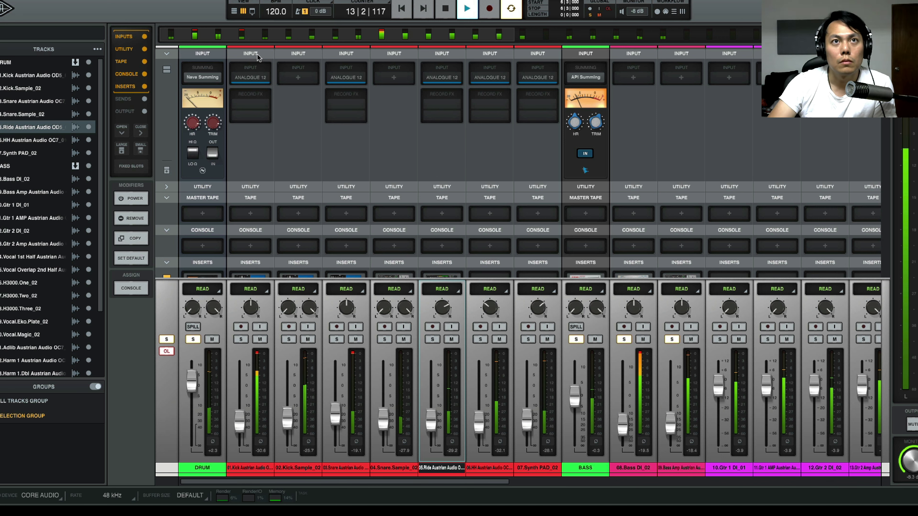
click(234, 12)
Lower the clip gain of the Bass DI clip to -3.3 dB and the Bass Amp clip to -4.2 dB
scroll(358, 362, down, 3)
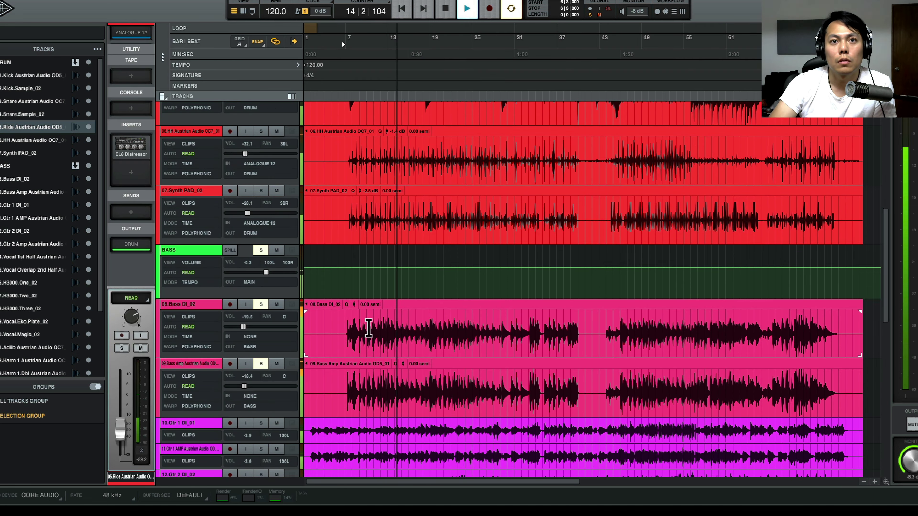
click(360, 310)
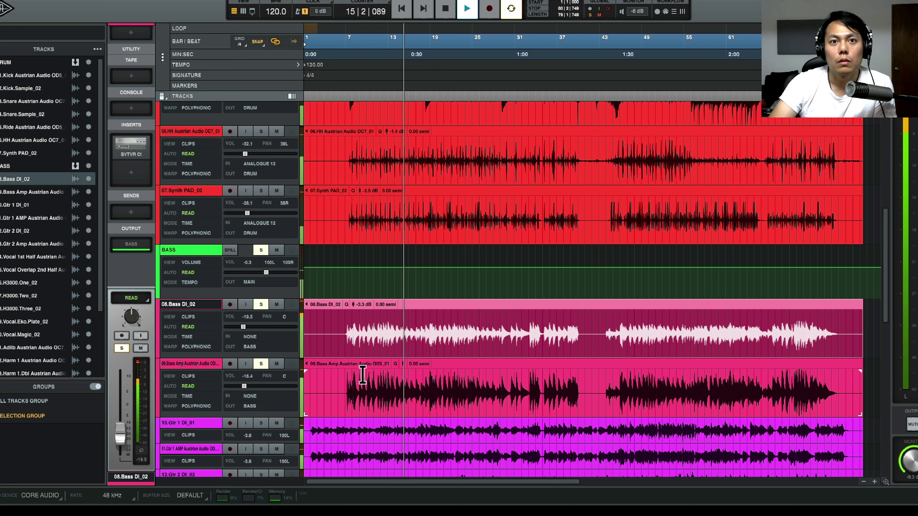
click(406, 370)
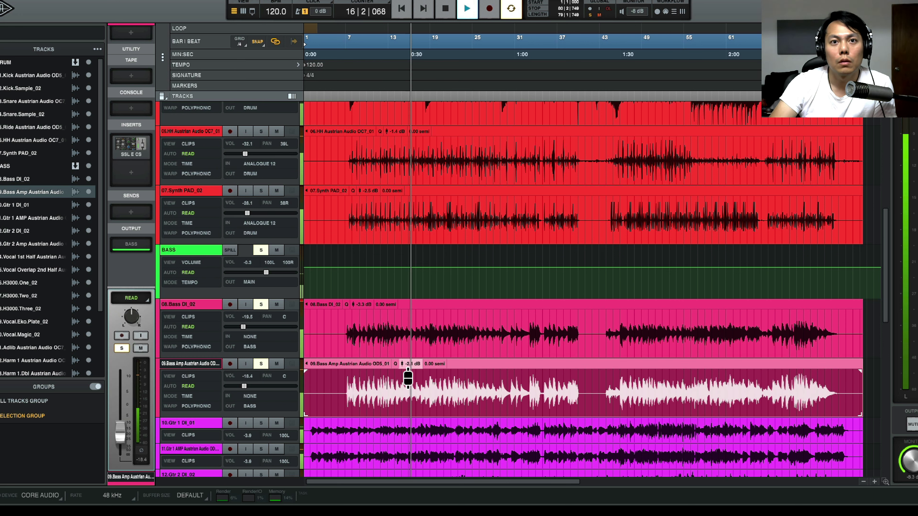
drag(406, 386, 406, 389)
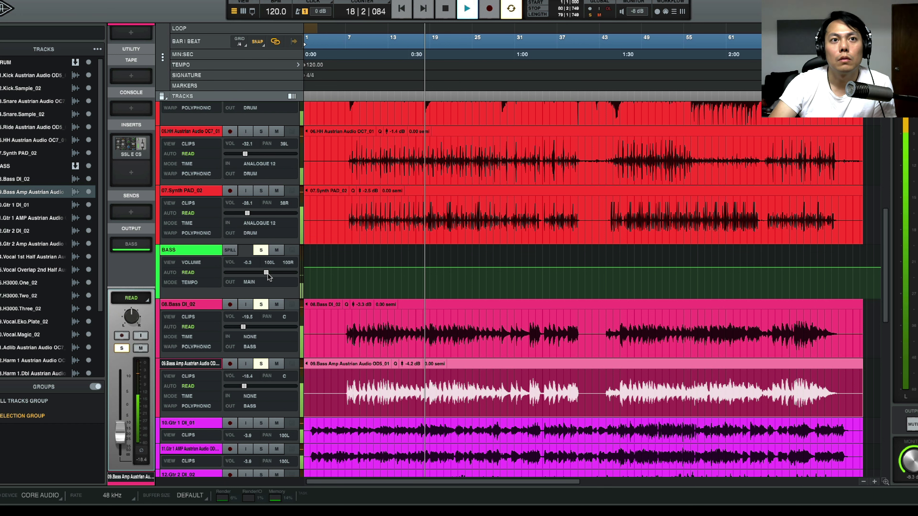
Lower the BASS bus volume to -1.2 dB and the Ride track volume to -32.9 dB, and check the levels in the mixer
drag(266, 272, 263, 274)
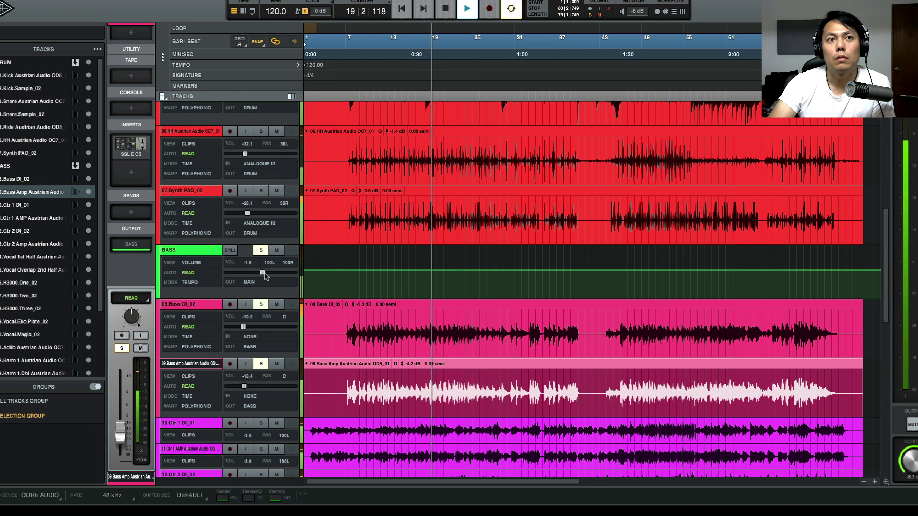
scroll(265, 272, up, 3)
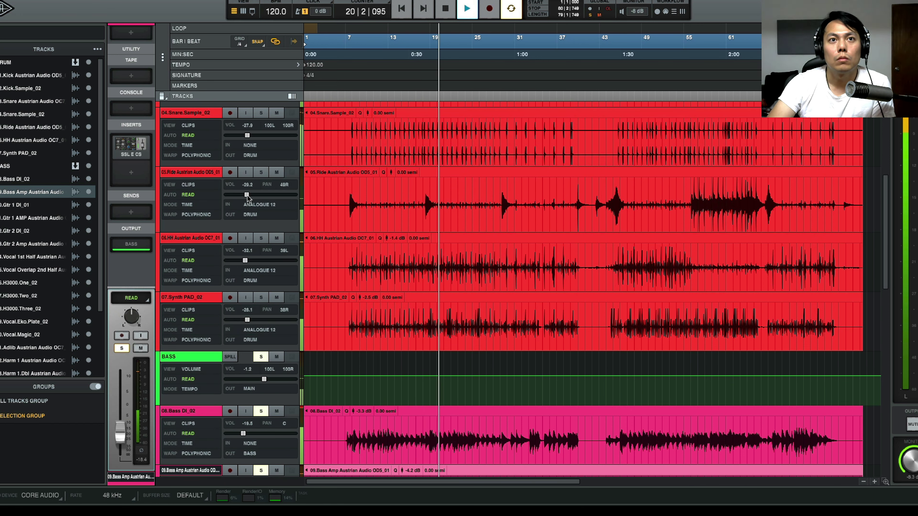
click(210, 205)
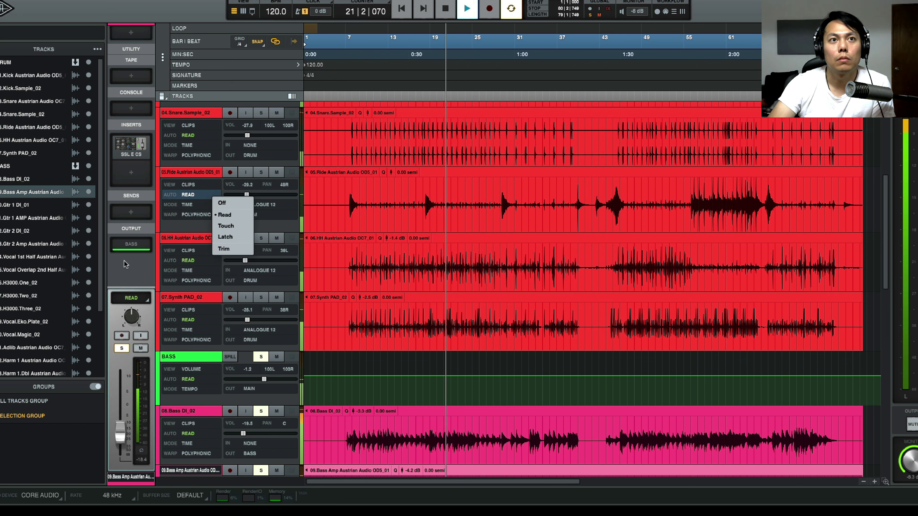
click(214, 187)
drag(248, 195, 244, 196)
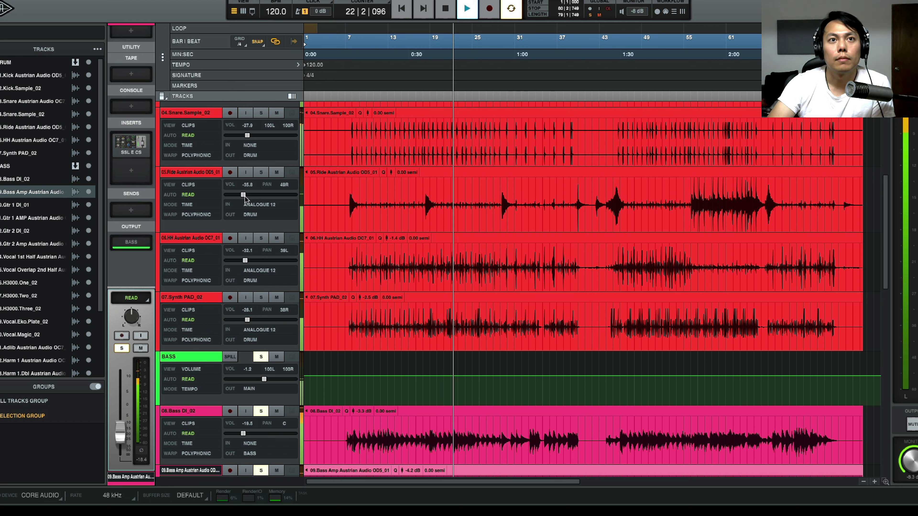
click(244, 13)
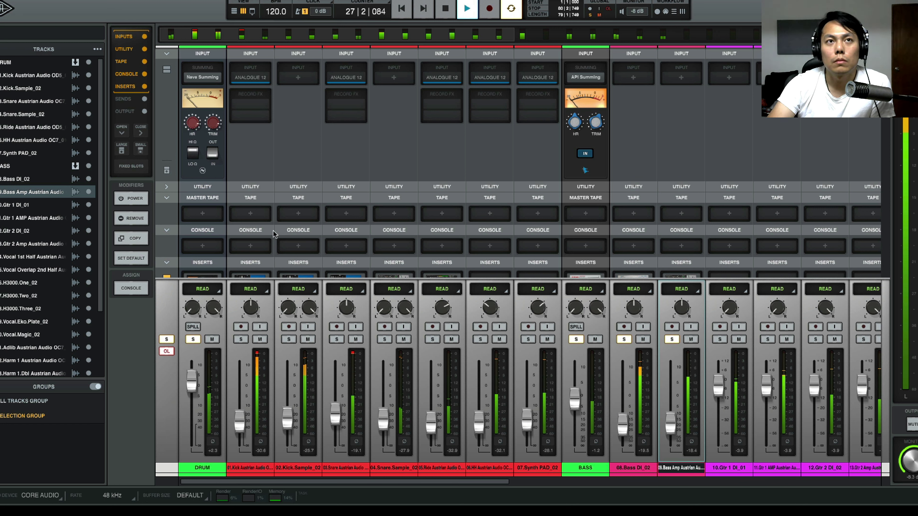
click(236, 12)
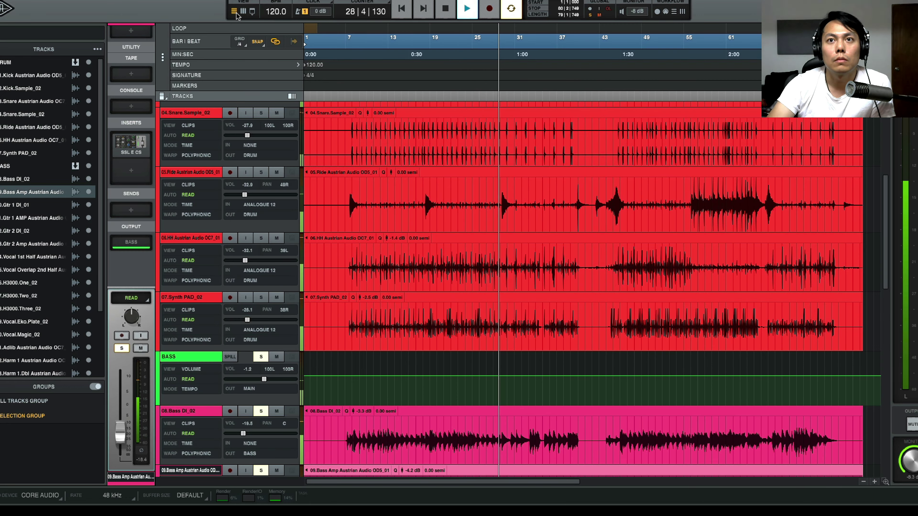
Reopen the Distressor on the Ride track and lower the Ride clip's gain to -1.6 dB
click(291, 214)
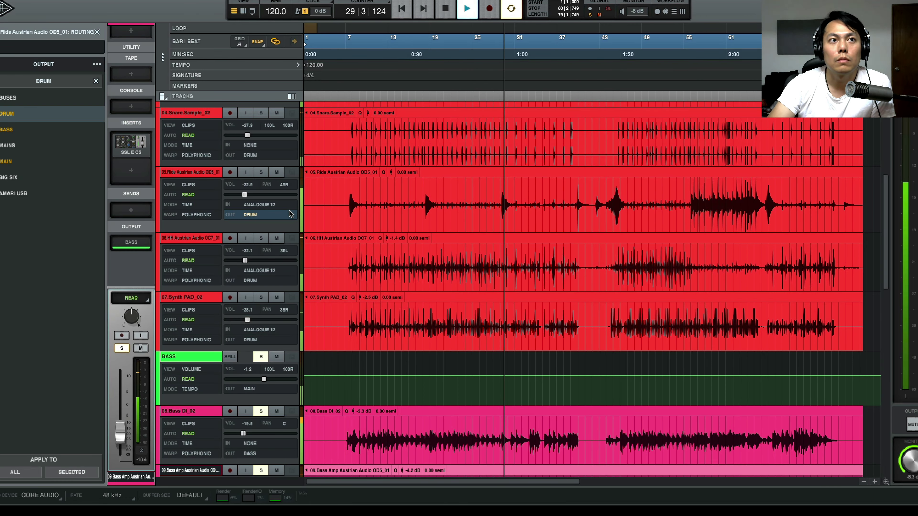
click(192, 173)
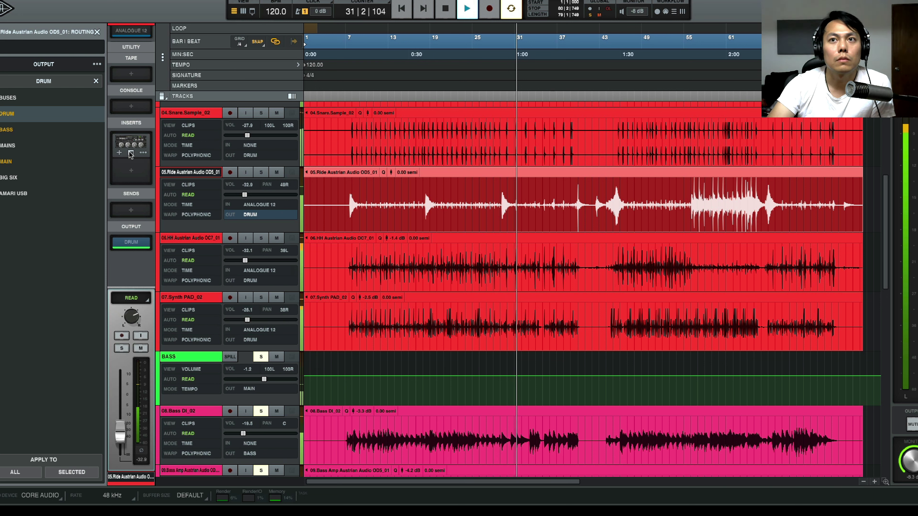
click(131, 153)
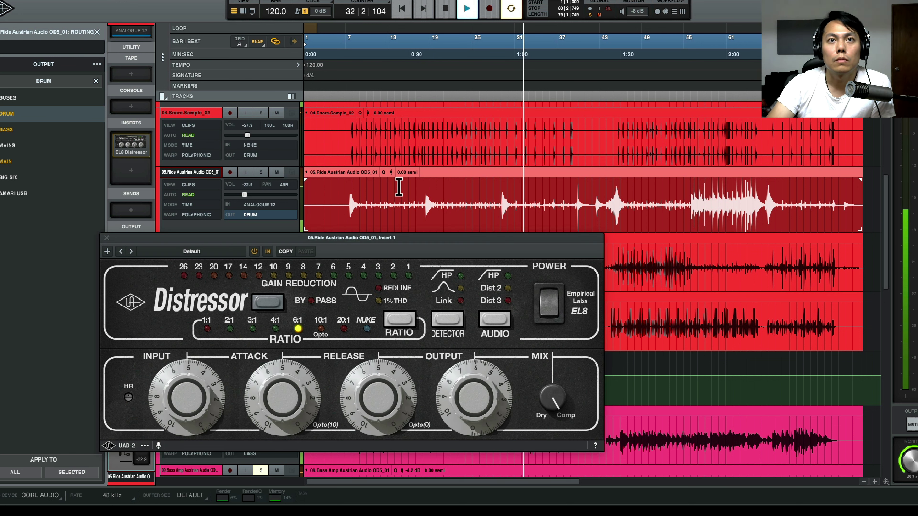
drag(396, 183, 400, 186)
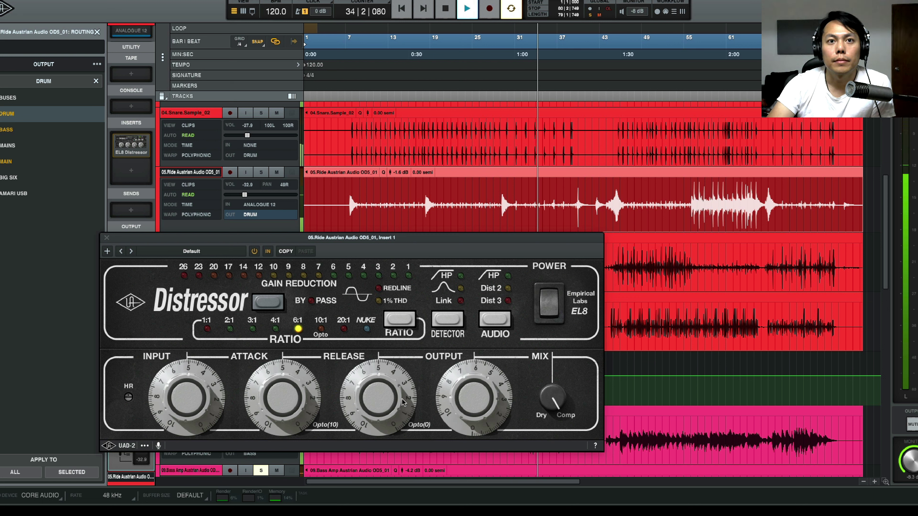
Set the Distressor's release to about 8, replay from bar 44 and bar 18 to check it, and close the plug-in
drag(404, 403, 590, 89)
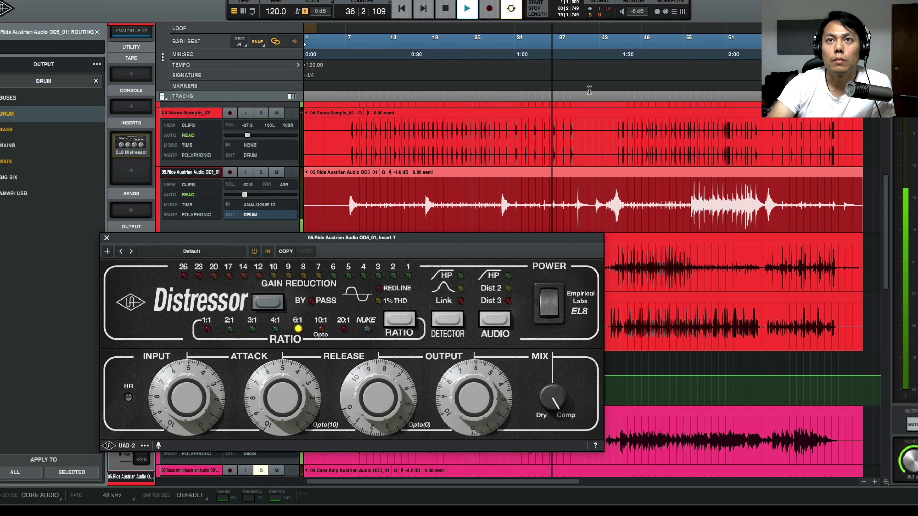
click(606, 60)
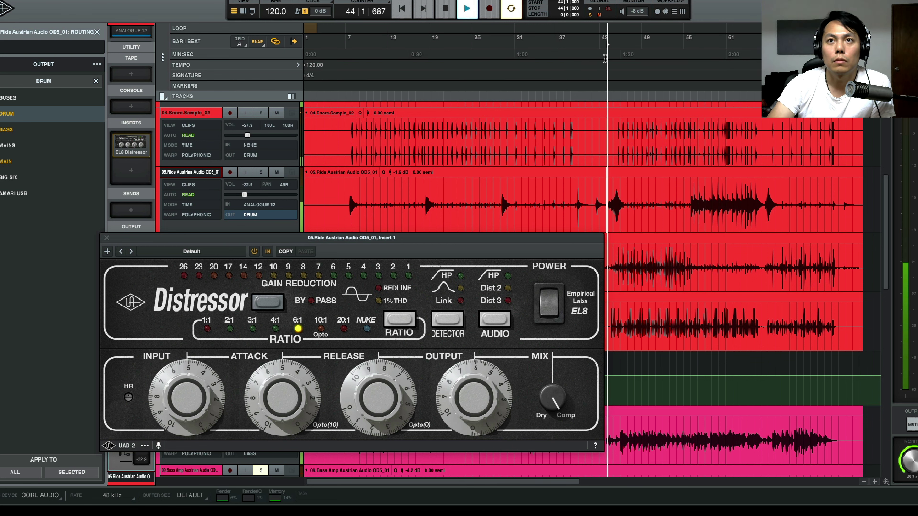
click(425, 47)
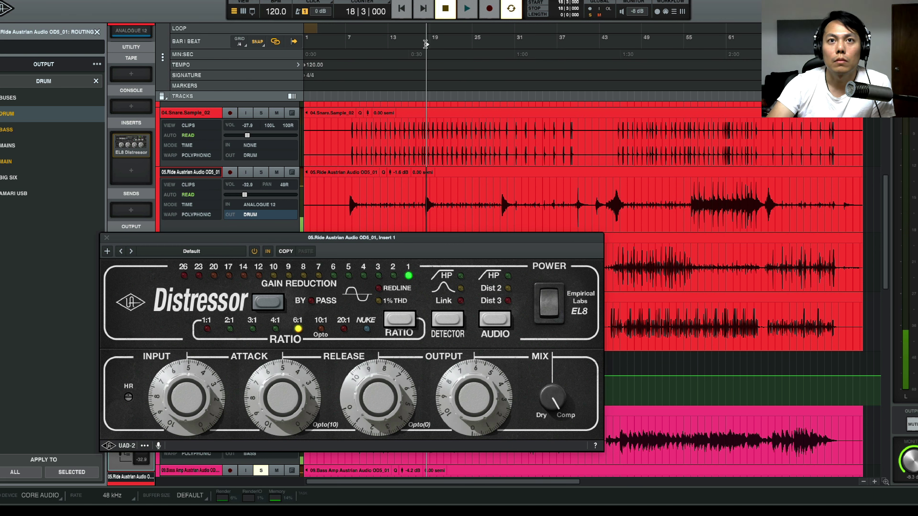
click(422, 43)
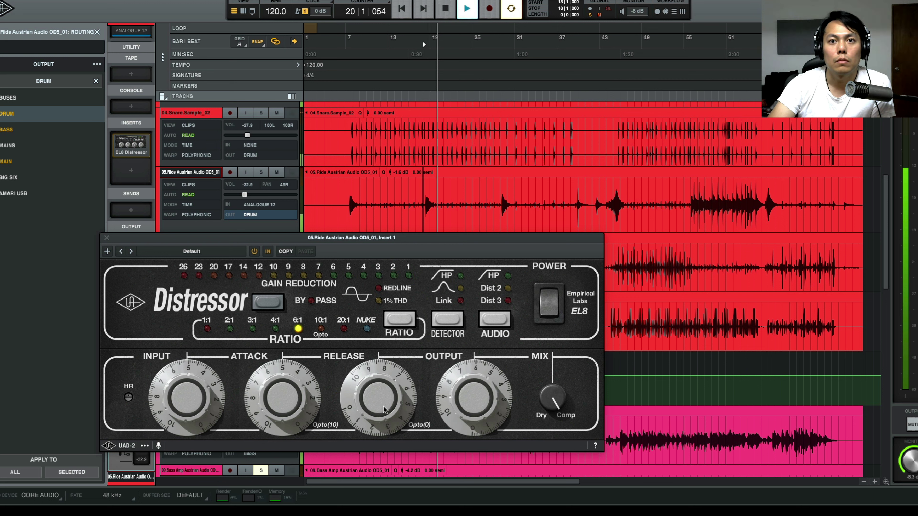
drag(460, 404, 461, 387)
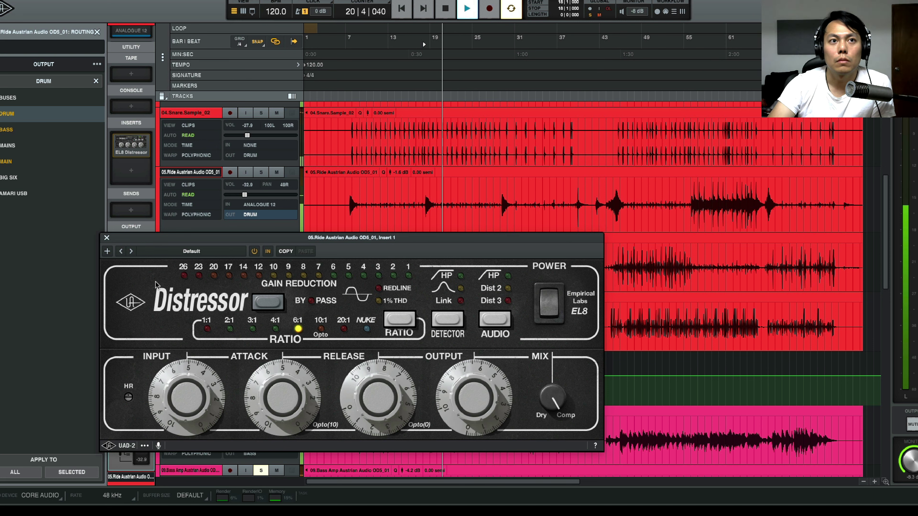
click(107, 239)
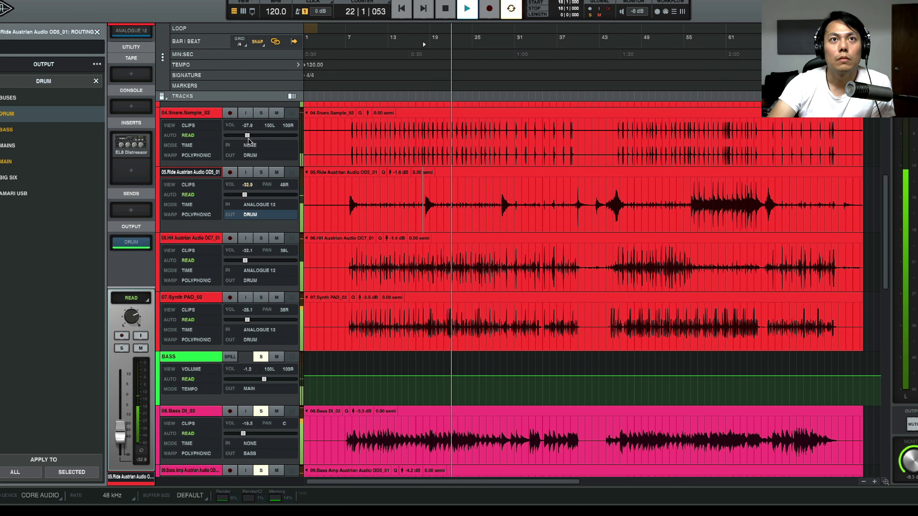
Lower the Snare Austrian Audio track to -22.2 dB and the BASS bus to -2.0 dB in the mixer
key(super+equal)
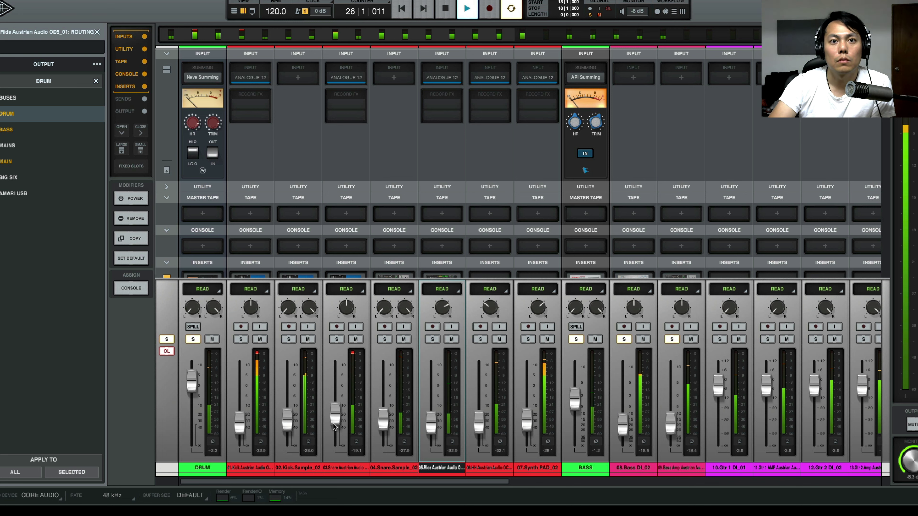
drag(333, 424, 333, 426)
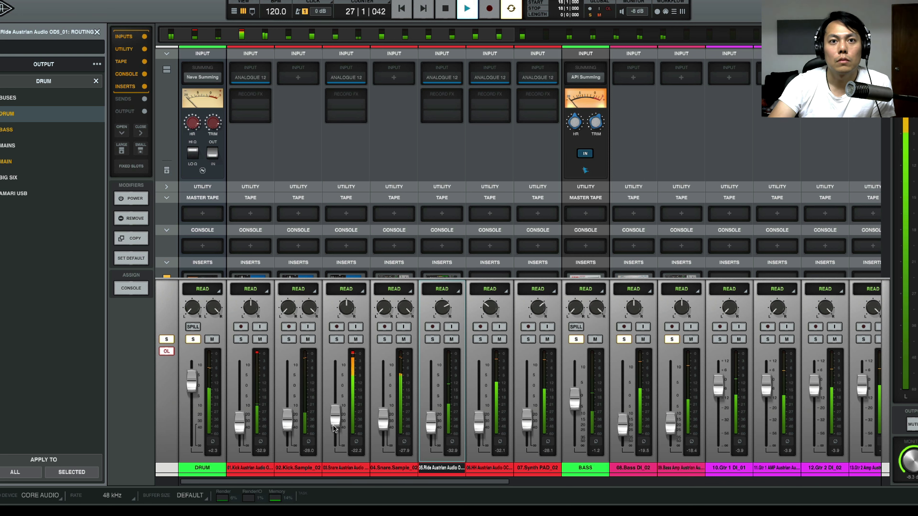
scroll(340, 426, right, 3)
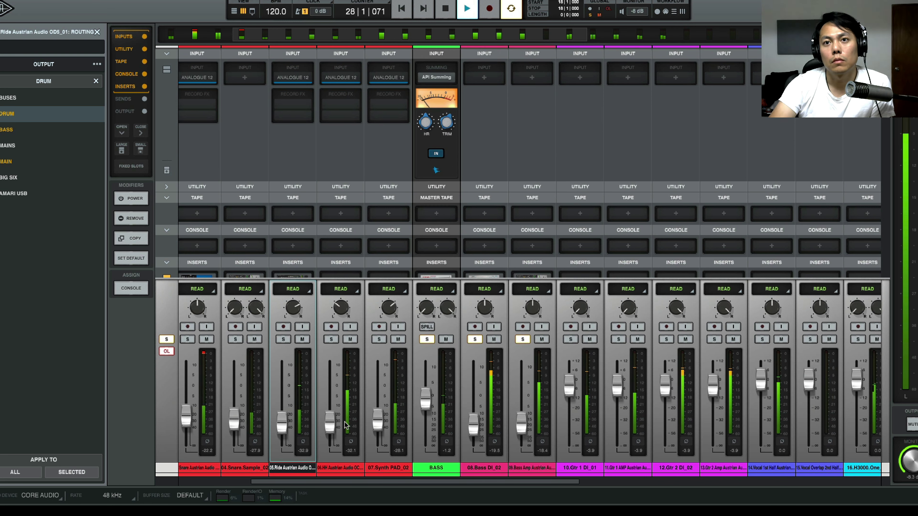
drag(423, 402, 424, 406)
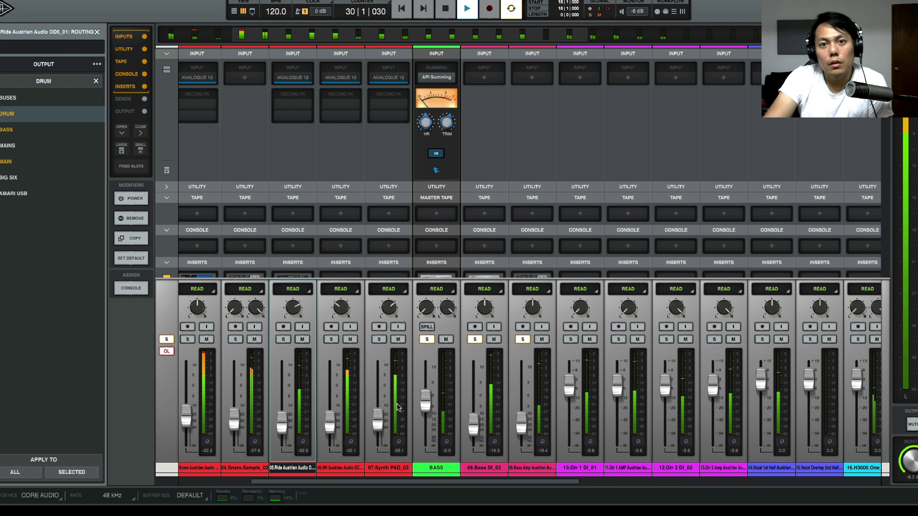
Solo the four guitar tracks, Gtr 1 DI, Gtr 1 AMP, Gtr 2 DI and Gtr 2 Amp, in the mixer
scroll(402, 407, right, 1)
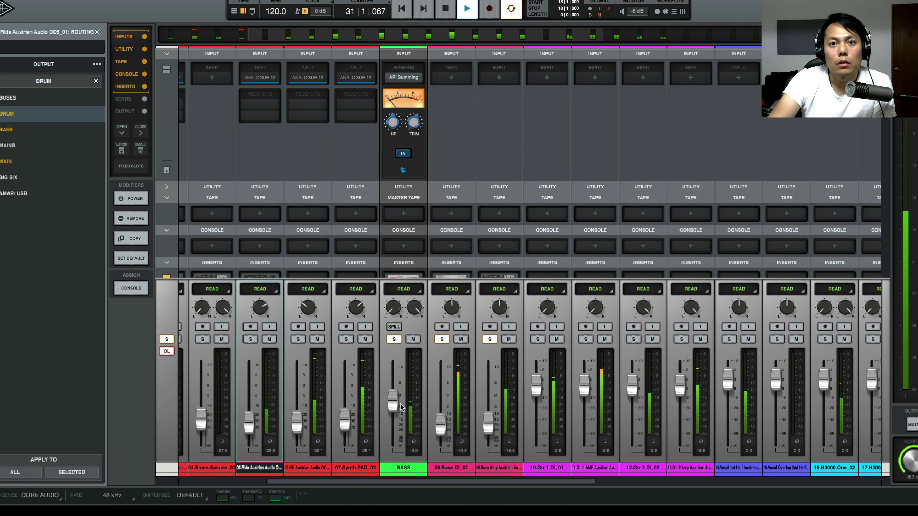
scroll(416, 417, left, 4)
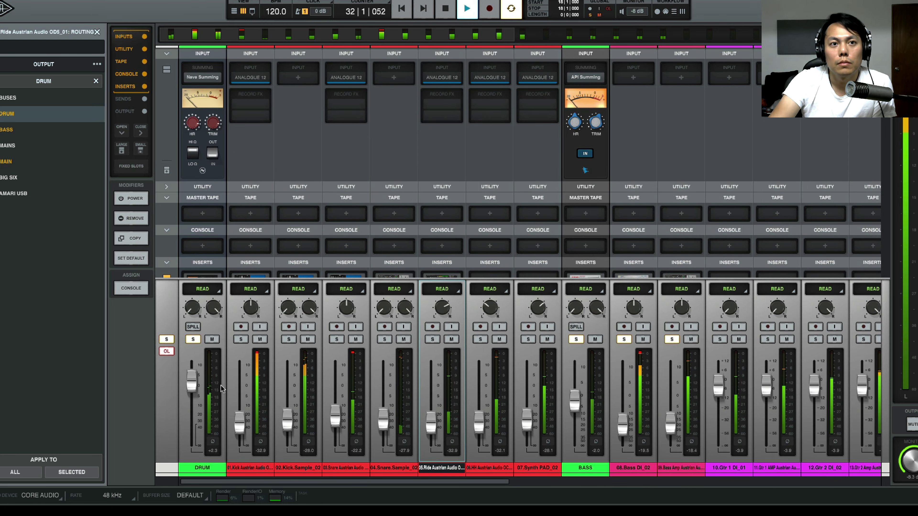
scroll(238, 390, right, 3)
scroll(331, 392, right, 1)
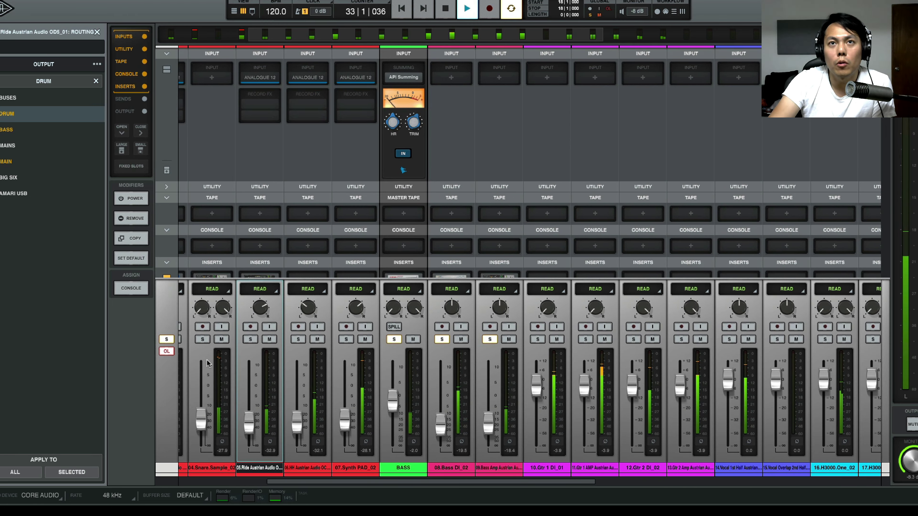
scroll(482, 481, right, 2)
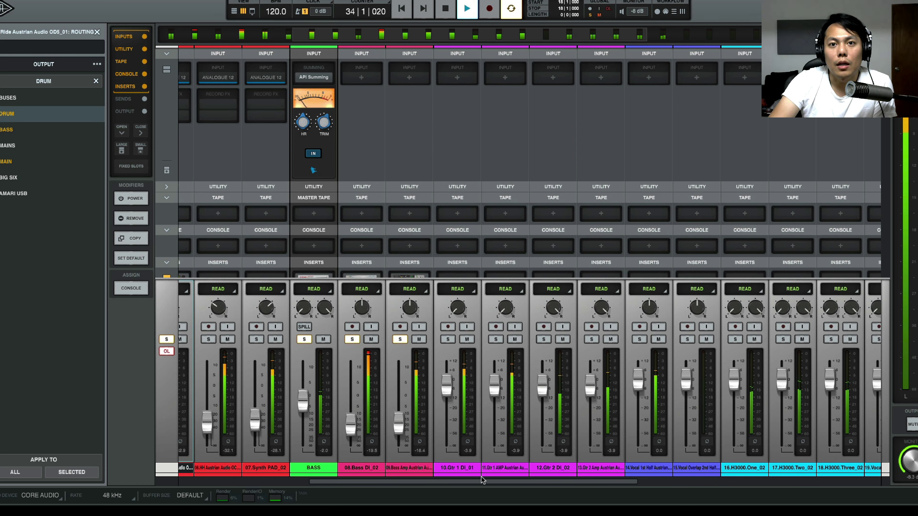
scroll(472, 476, right, 1)
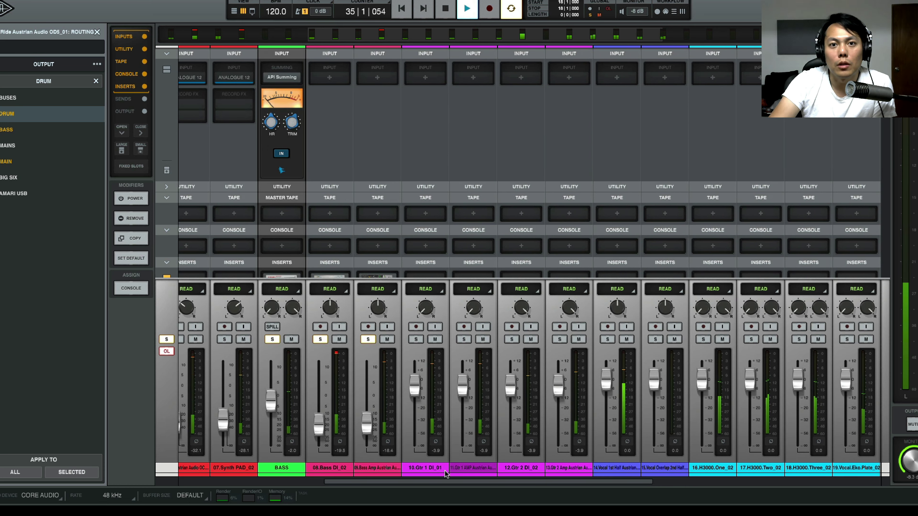
scroll(365, 465, right, 1)
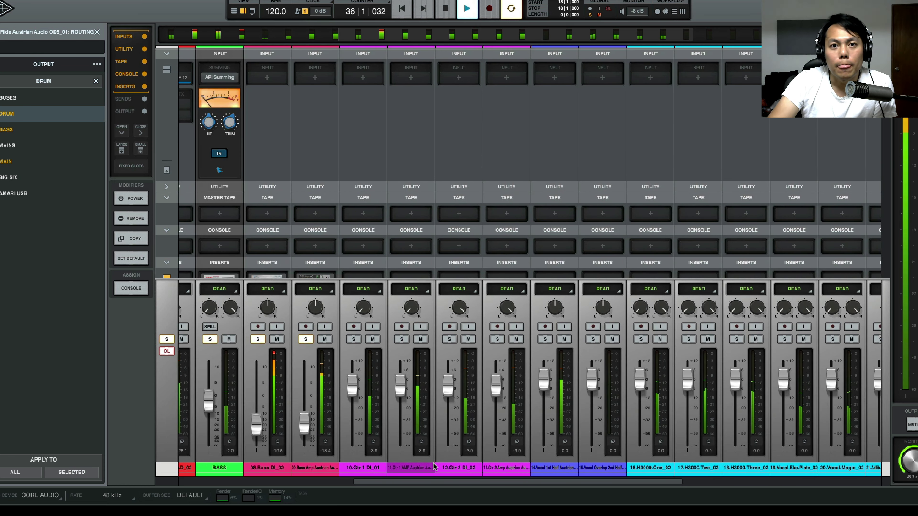
scroll(435, 467, right, 1)
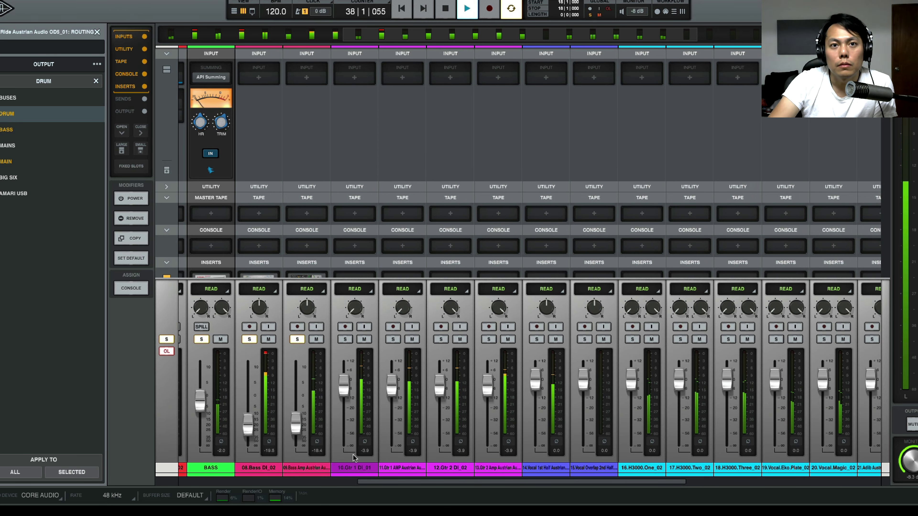
click(441, 340)
click(486, 340)
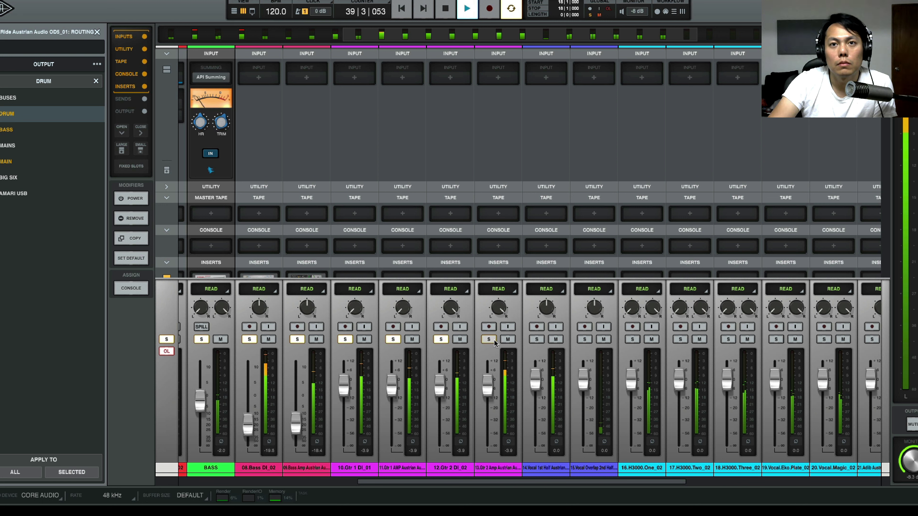
Lower the volume of the four guitar tracks together to -13.8 dB and restart playback from bar 18
click(360, 468)
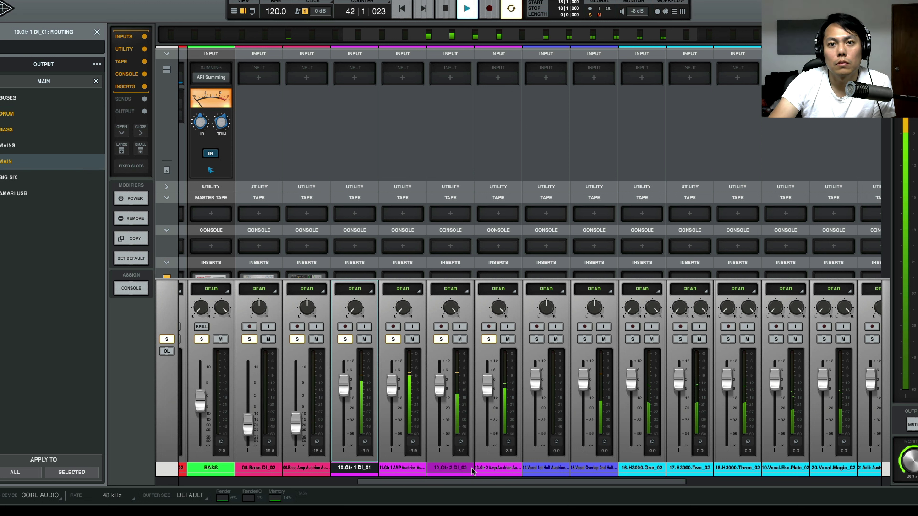
shift+click(498, 468)
drag(487, 392, 486, 414)
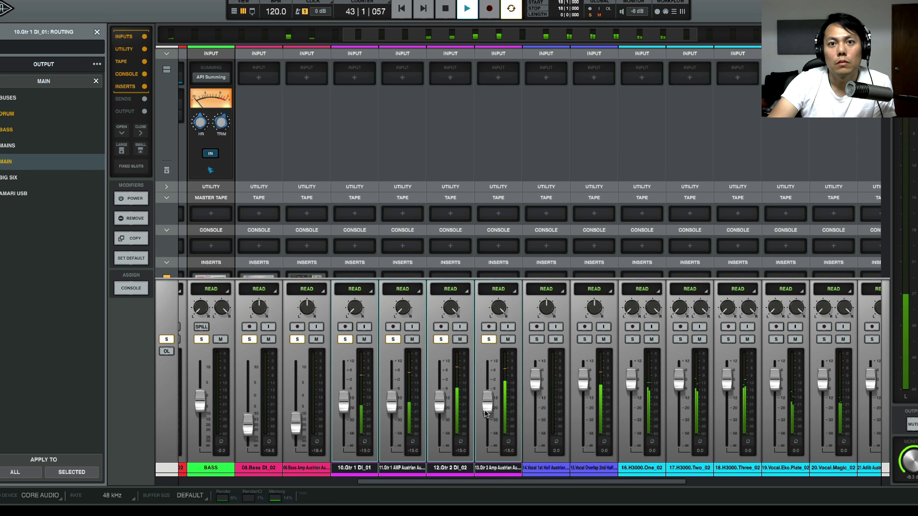
key(space)
key(space)
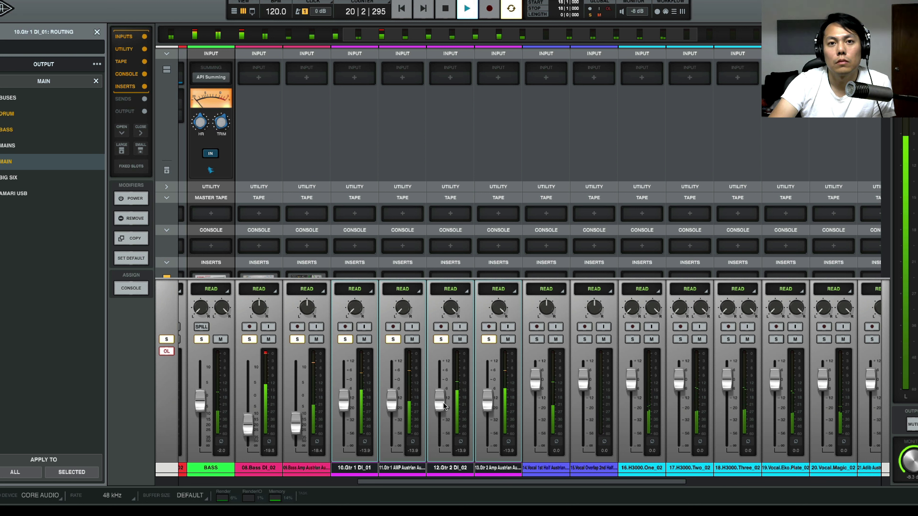
Return to the track view and create a stereo output bus named GT with API Summing for the guitars
click(235, 11)
scroll(191, 275, down, 1)
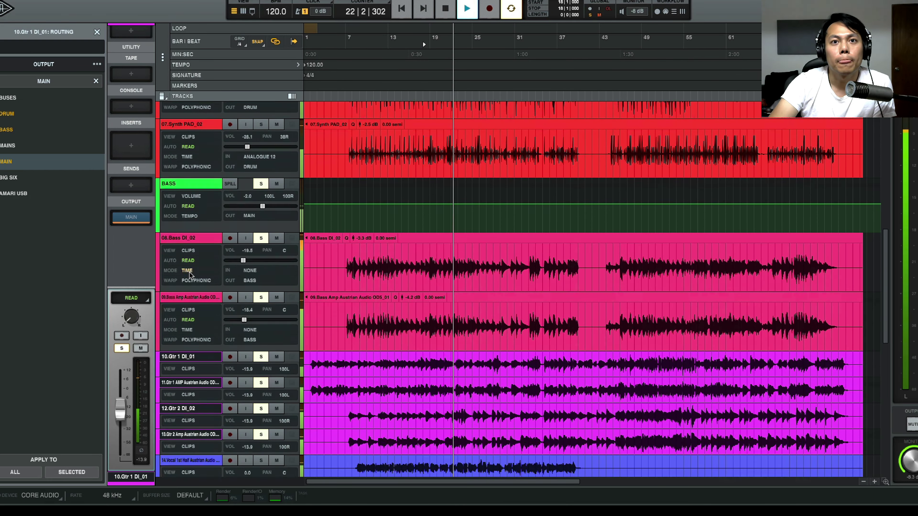
scroll(191, 275, down, 3)
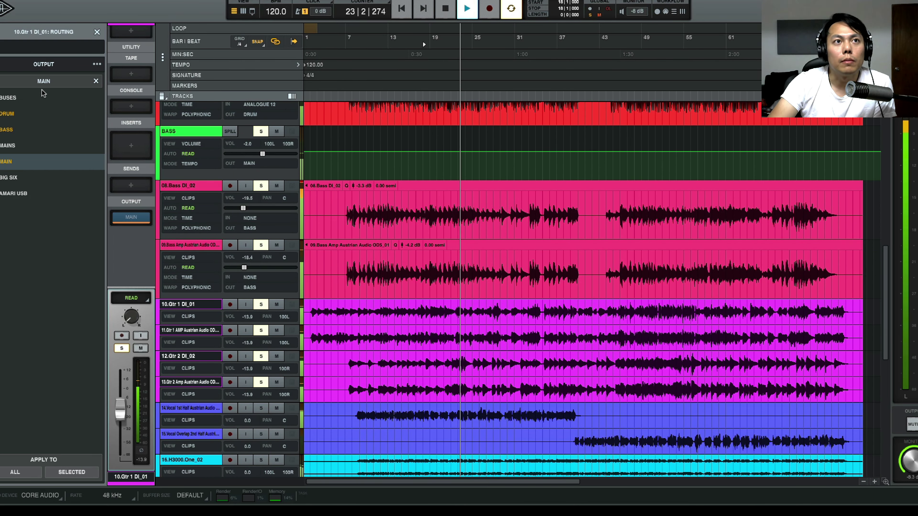
click(6, 99)
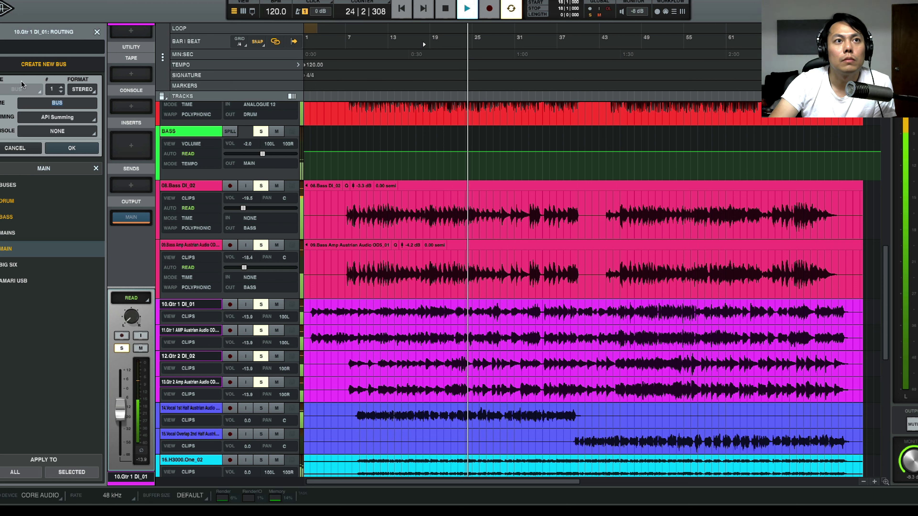
text(GT)
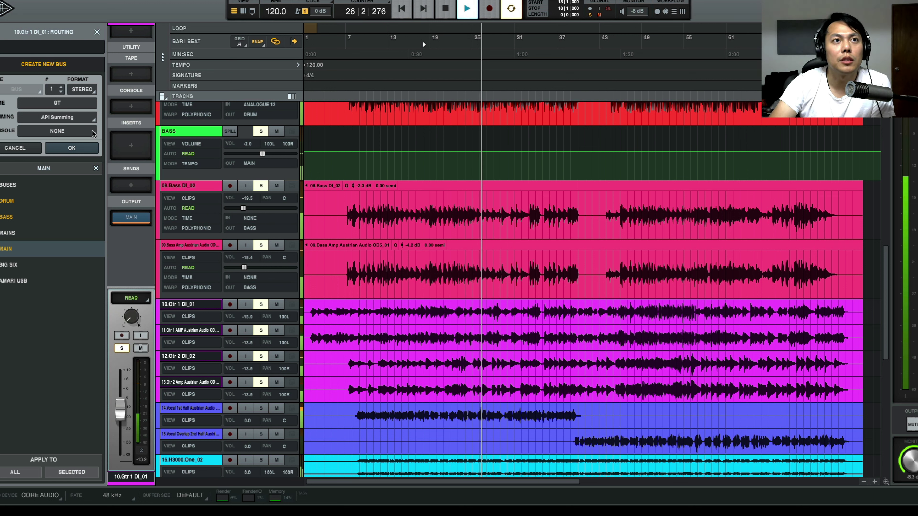
click(71, 148)
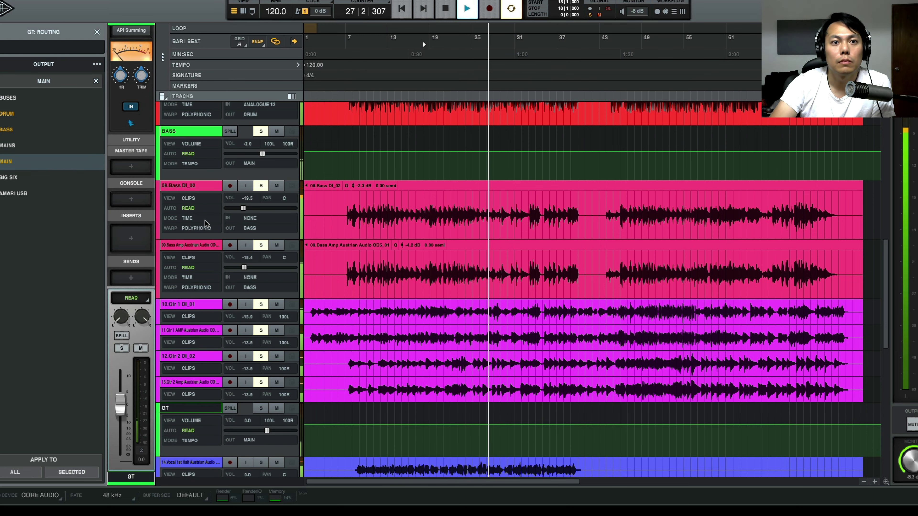
Move the GT bus above the Gtr 1 DI track, directly below the Bass Amp track
scroll(344, 298, down, 2)
scroll(191, 328, down, 2)
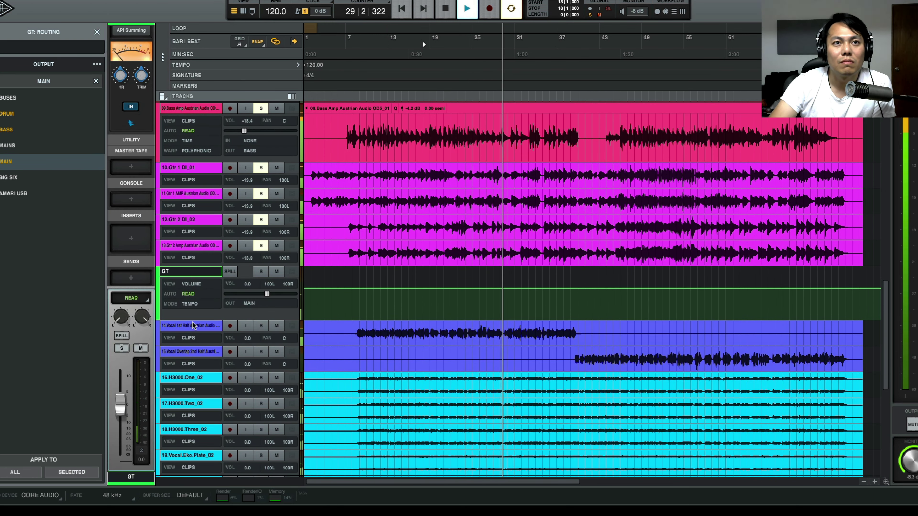
drag(191, 273, 188, 169)
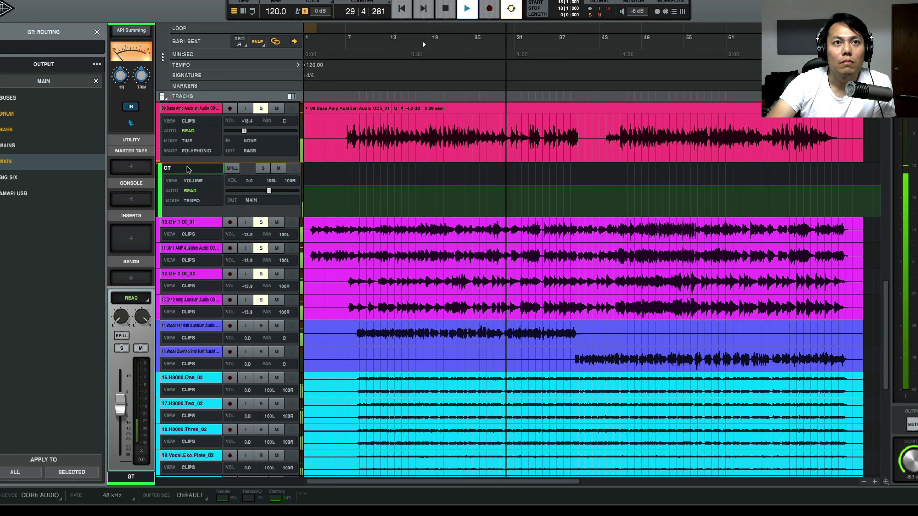
Enlarge the four guitar tracks and route the outputs of all of them to the GT bus
click(190, 222)
shift+click(189, 301)
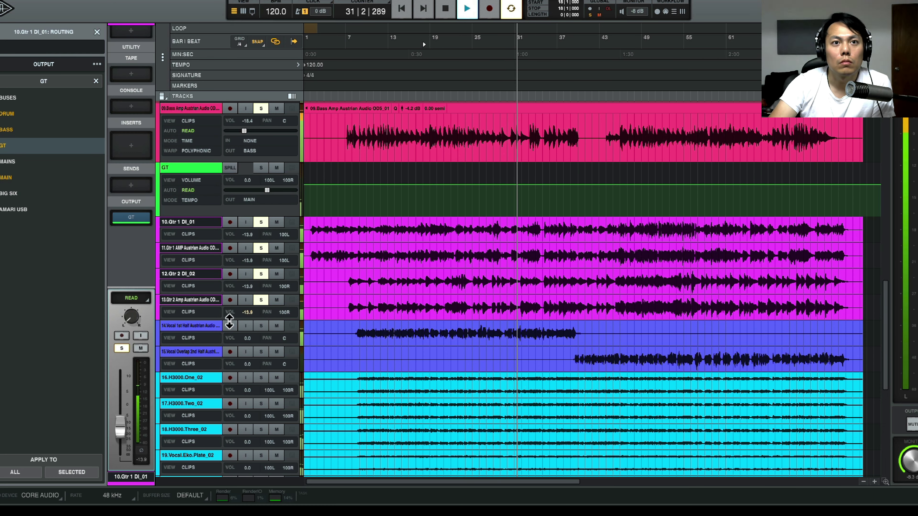
drag(229, 321, 213, 355)
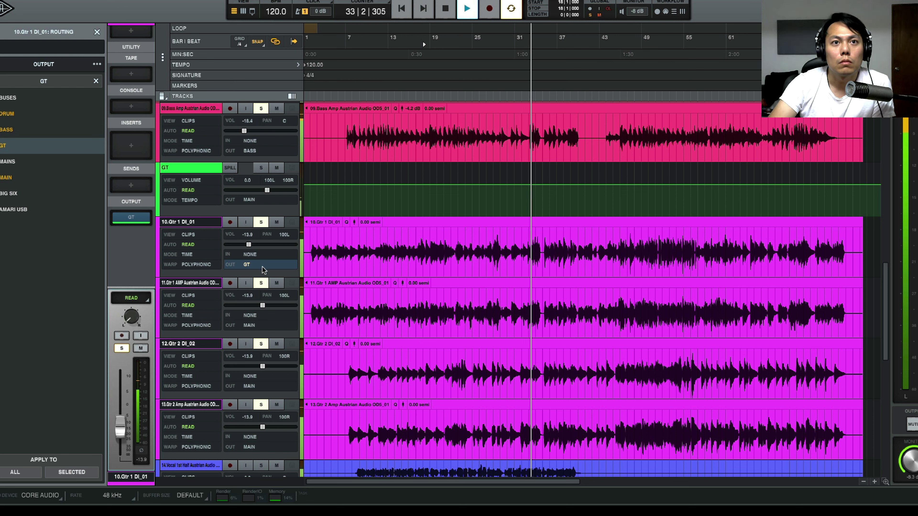
click(248, 267)
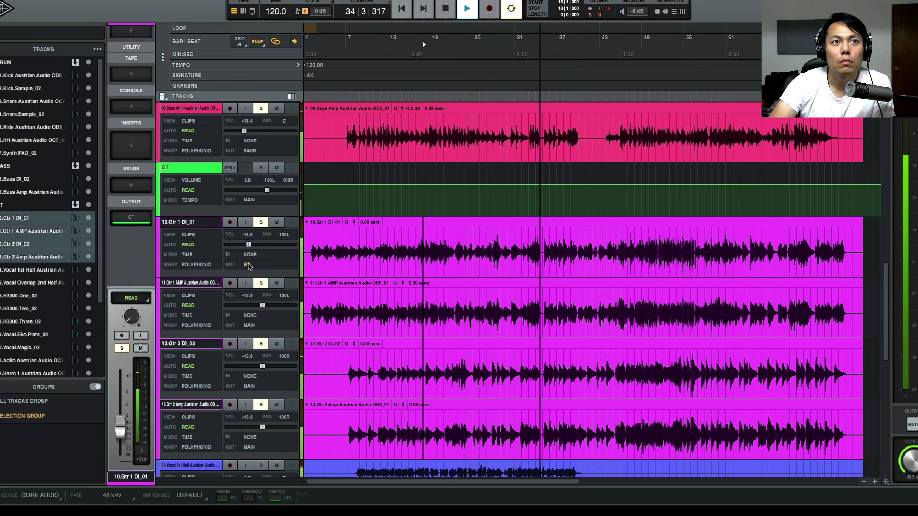
click(249, 325)
click(5, 145)
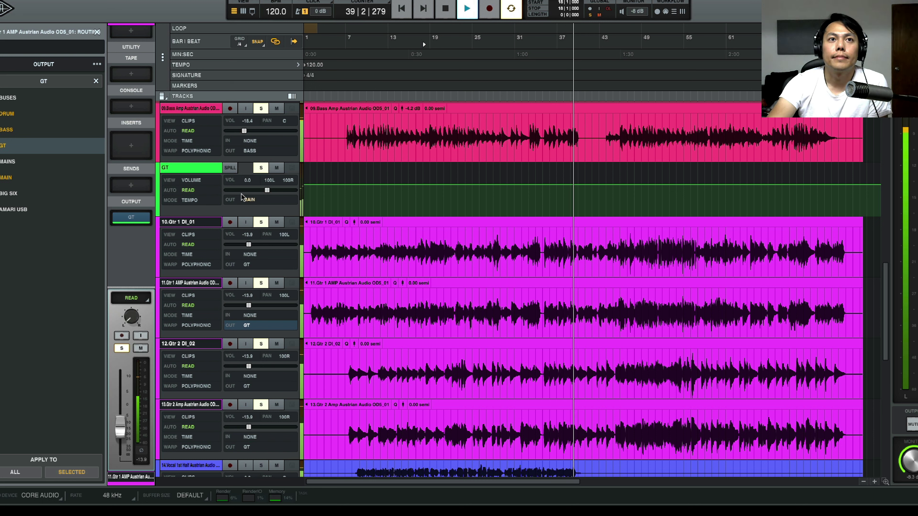
Select the GT bus and replay the song from bar 15 to hear the guitars through it
click(136, 217)
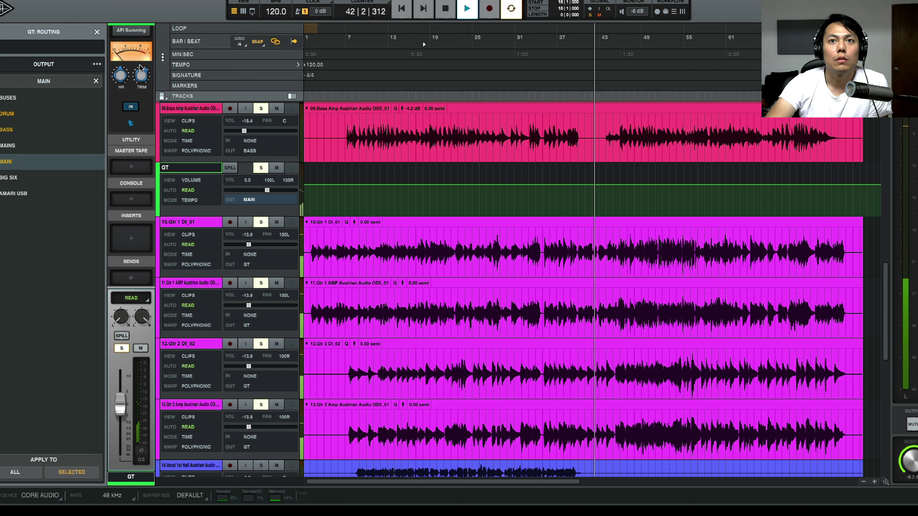
key(space)
click(402, 37)
key(space)
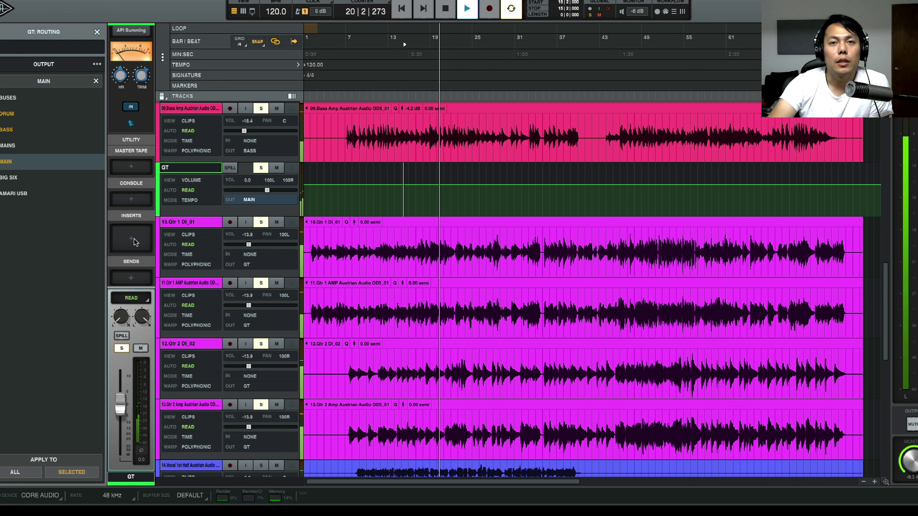
Insert the Teletronix LA-2A Silver compressor in the first insert slot of the GT bus
click(139, 242)
click(73, 142)
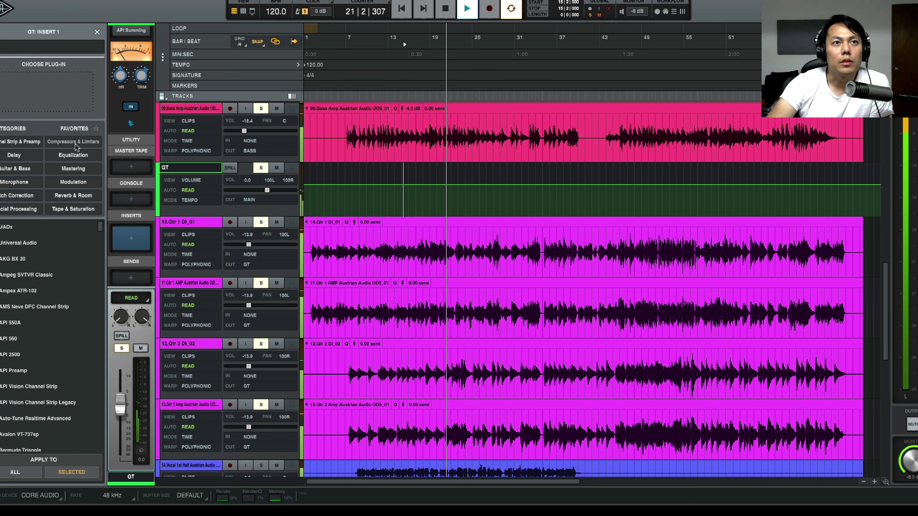
scroll(54, 325, down, 3)
scroll(60, 334, down, 10)
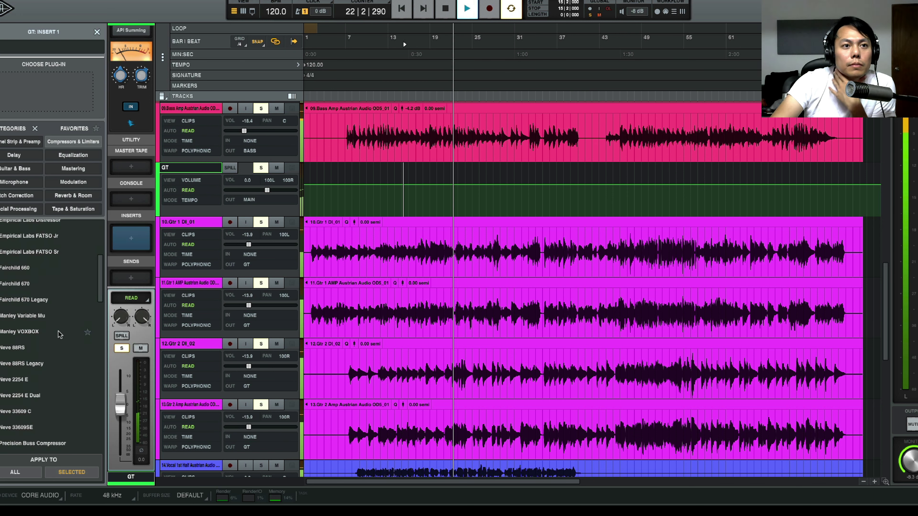
scroll(60, 335, down, 5)
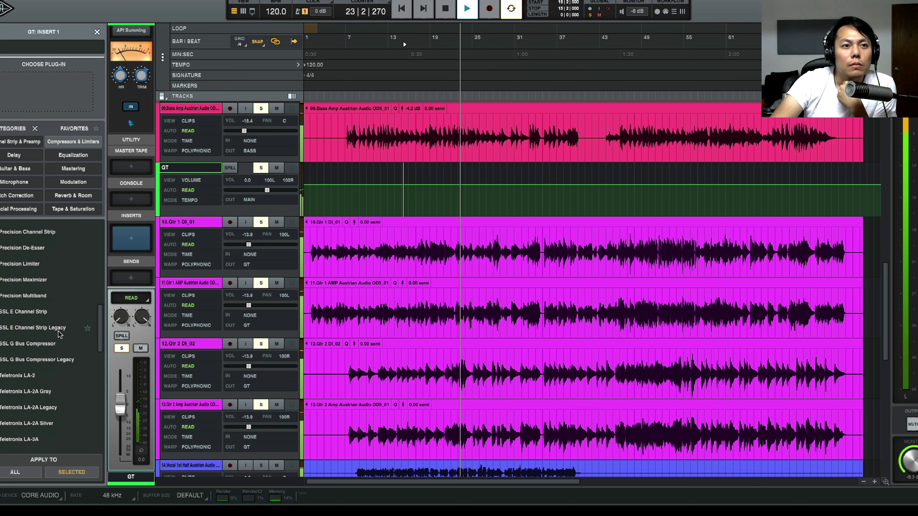
scroll(59, 335, up, 5)
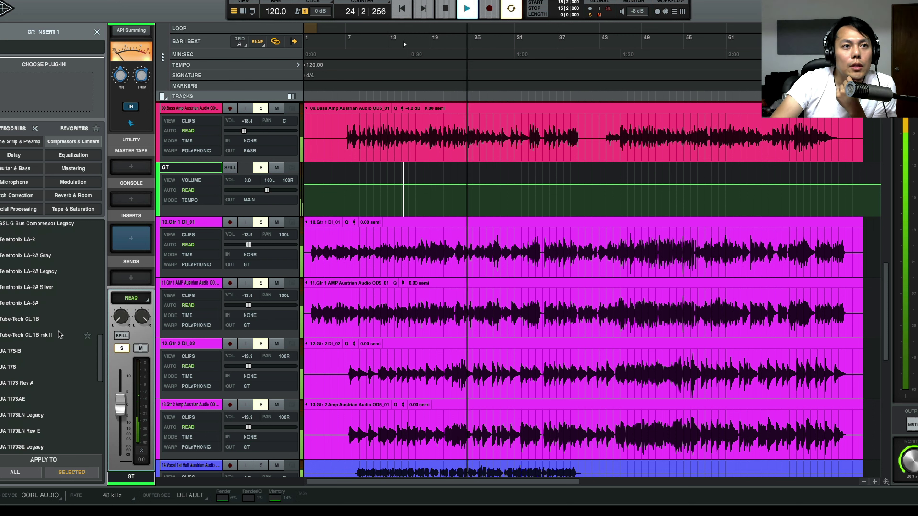
scroll(59, 334, up, 8)
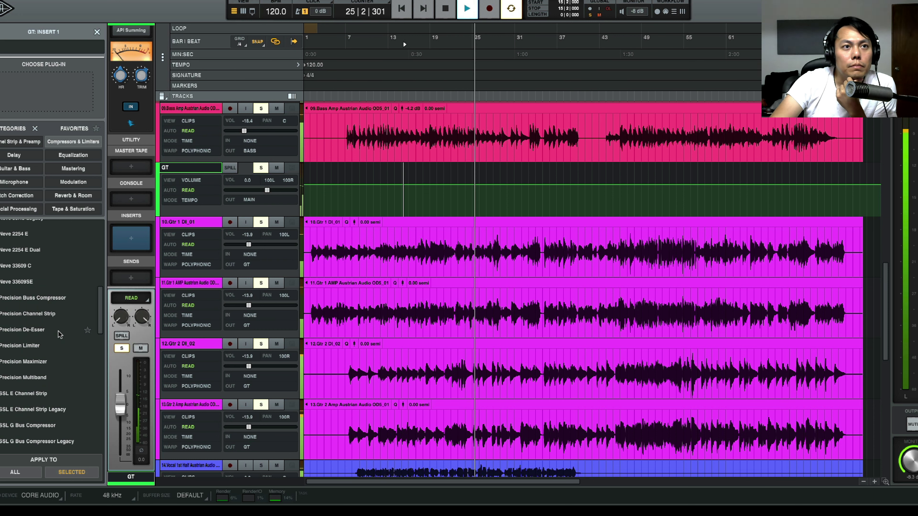
scroll(59, 334, down, 8)
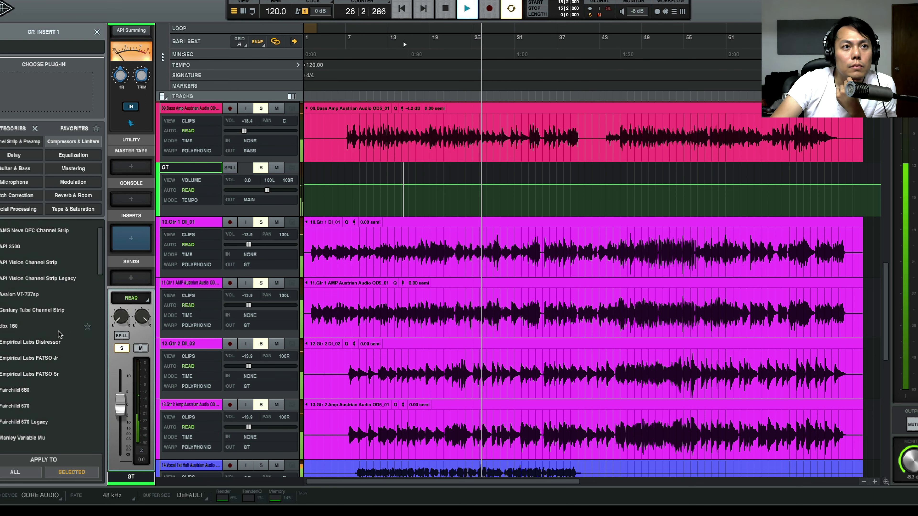
scroll(60, 334, down, 6)
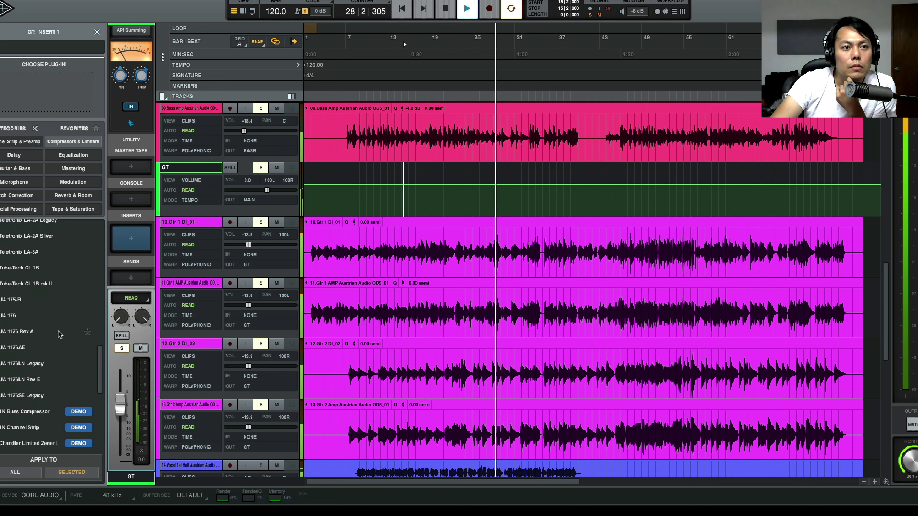
scroll(44, 293, up, 1)
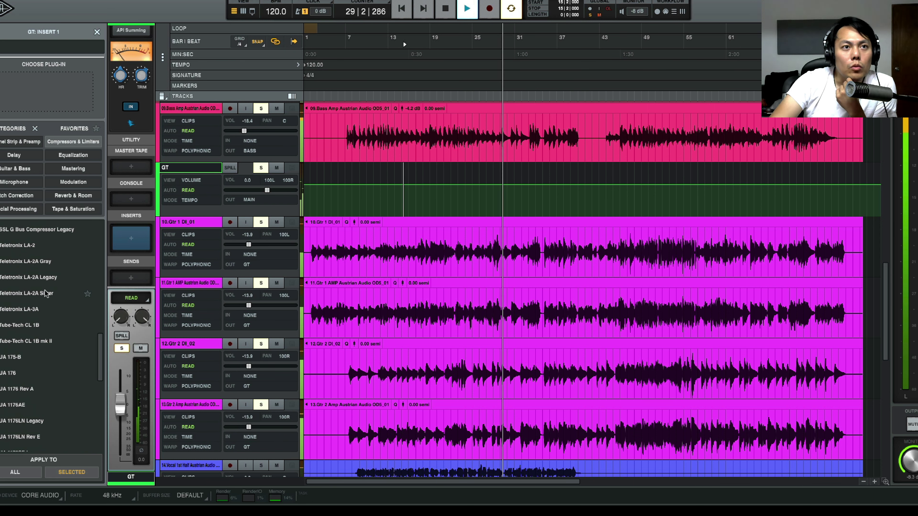
double_click(37, 293)
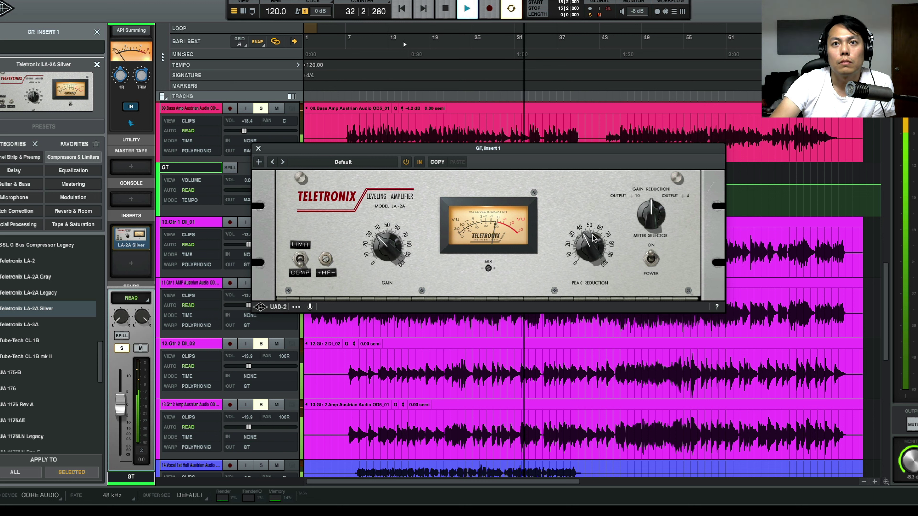
Raise the LA-2A's peak reduction to slightly above 50 and adjust its meter selector to check the levels
drag(589, 248, 594, 233)
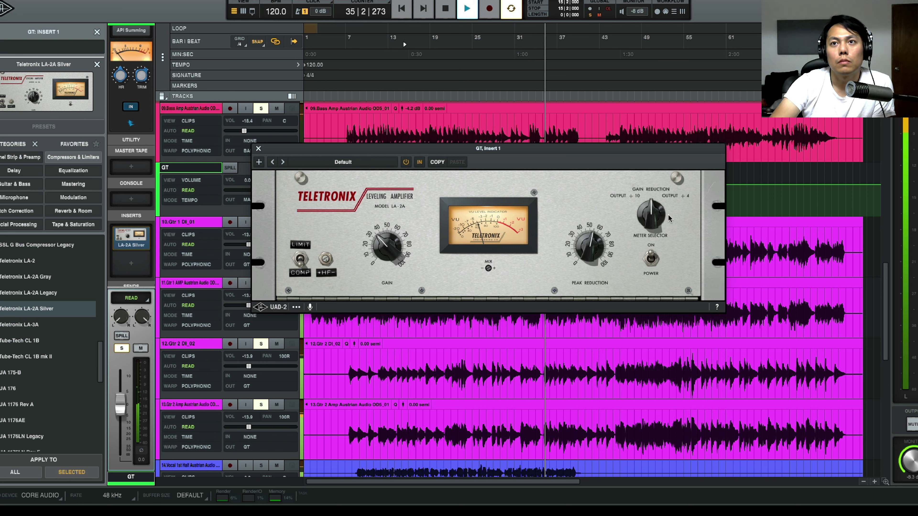
click(655, 215)
click(655, 215)
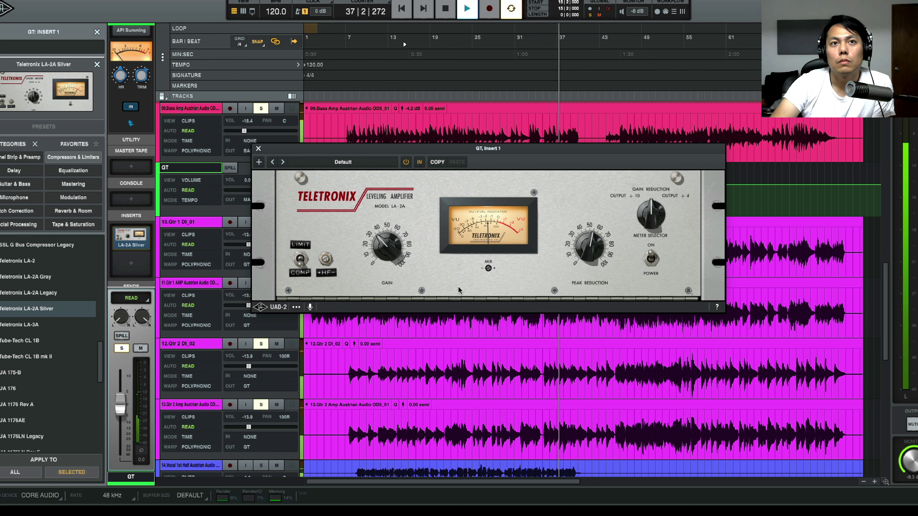
Close the LA-2A and, in the mixer, lower the GT bus fader to -9.1 dB while replaying the song from bar 15
click(258, 149)
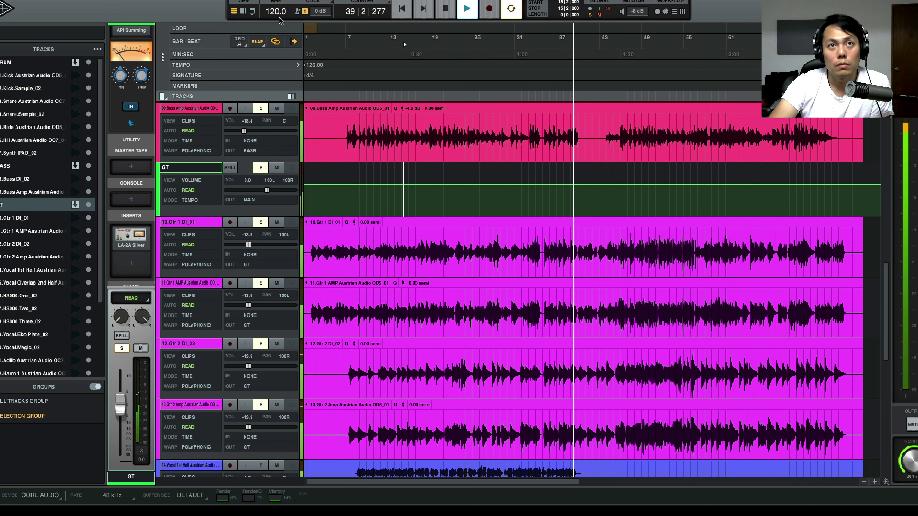
key(super+equal)
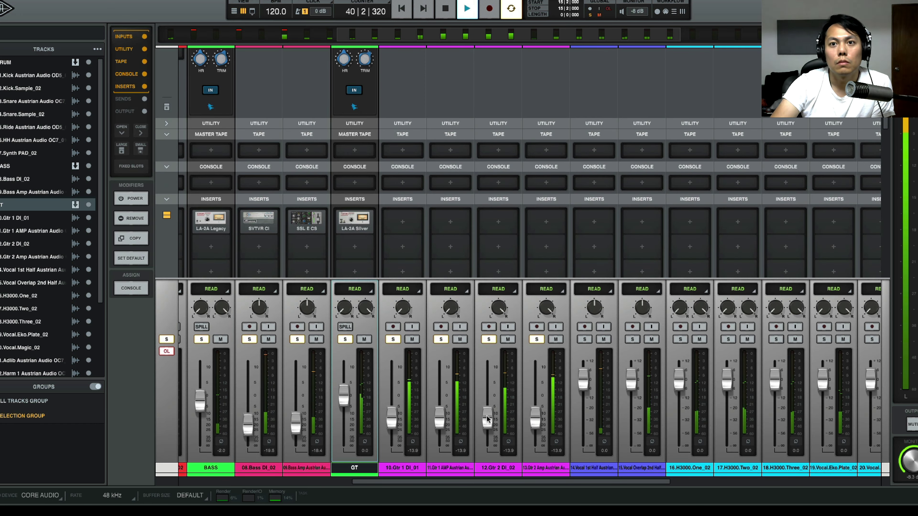
drag(344, 396, 348, 414)
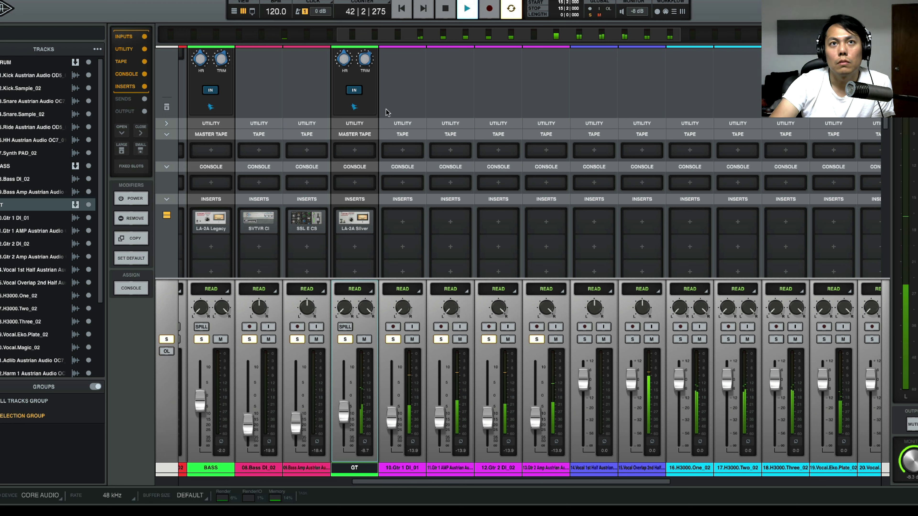
key(space)
key(space)
drag(346, 416, 347, 414)
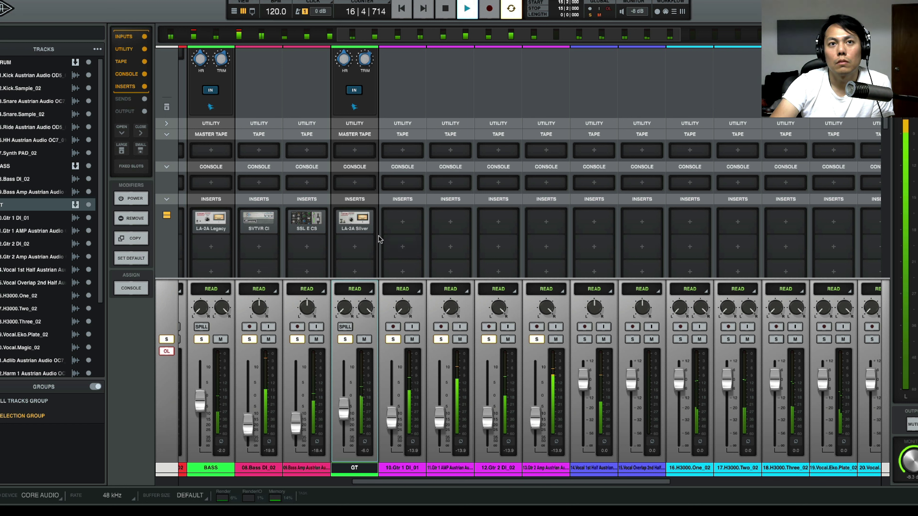
mouse_move(376, 221)
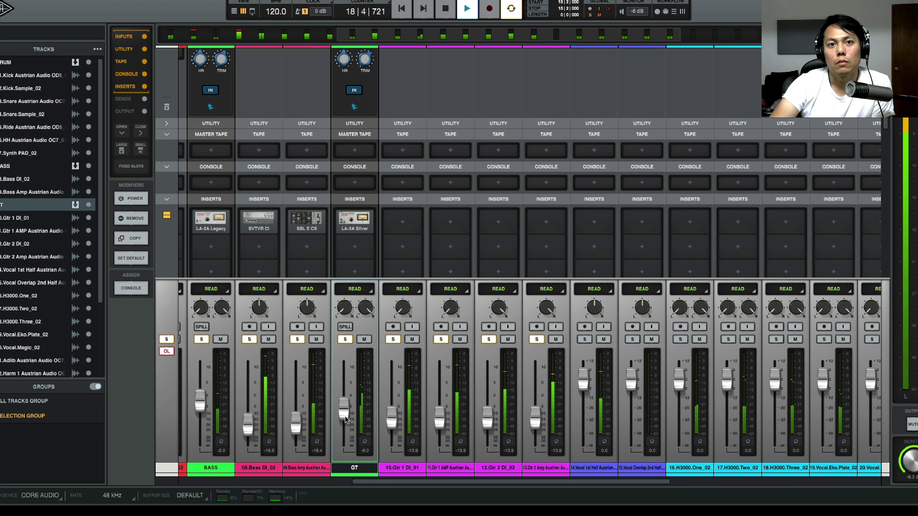
Insert the Neve 1084 equalizer in the second insert slot of the DRUM bus, after the API 2500
scroll(345, 421, left, 10)
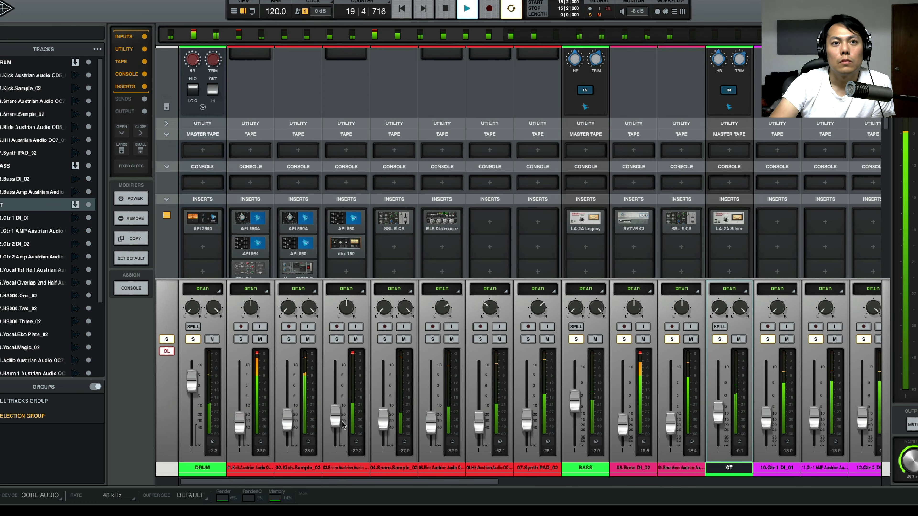
click(202, 249)
click(60, 158)
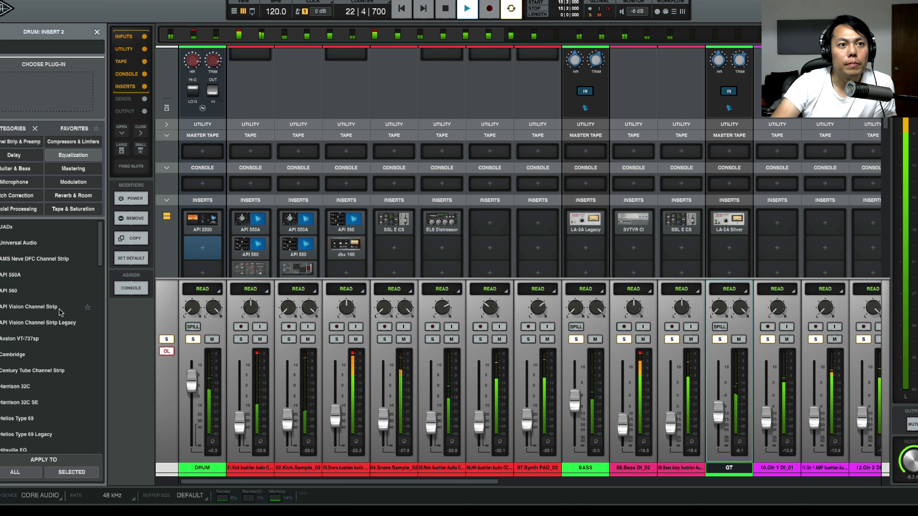
scroll(58, 311, down, 3)
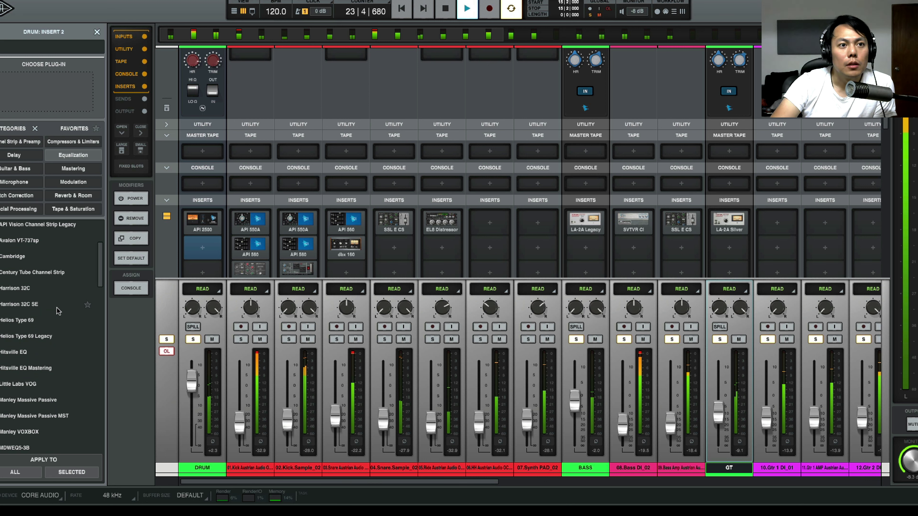
scroll(59, 311, down, 2)
scroll(58, 311, down, 5)
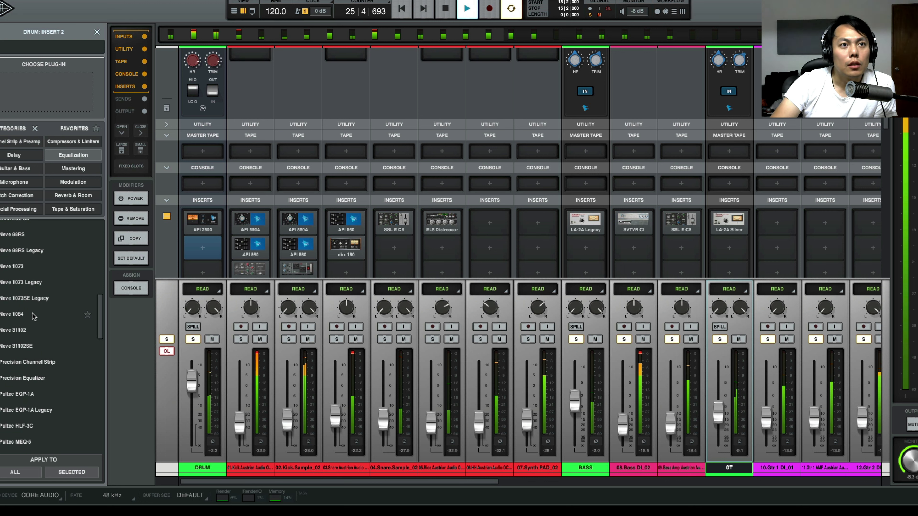
click(16, 315)
drag(373, 161, 450, 57)
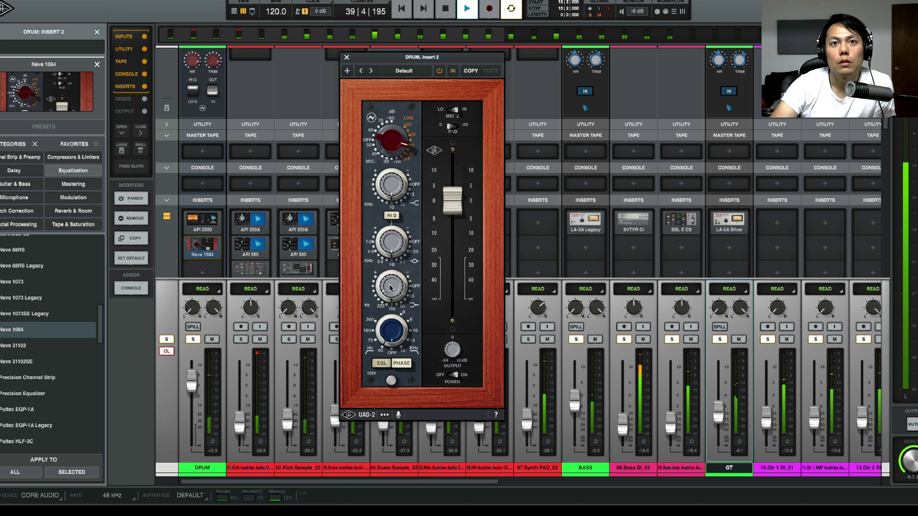
Replay the song and adjust the Neve 1084's midrange band and red input gain on the DRUM bus
key(space)
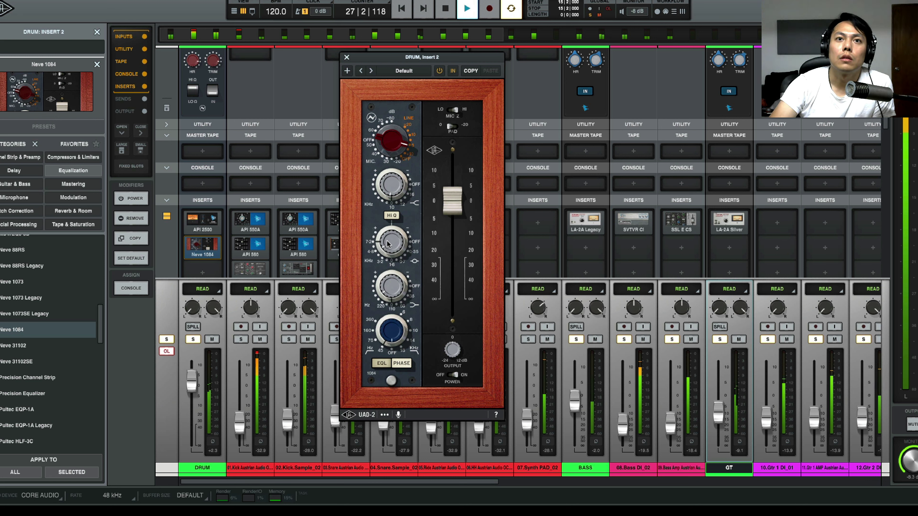
drag(389, 231, 374, 250)
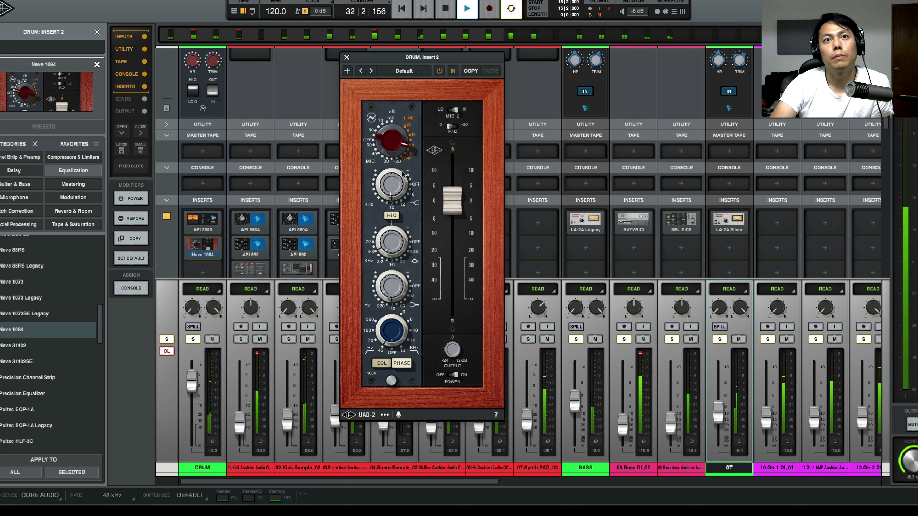
drag(396, 150, 394, 158)
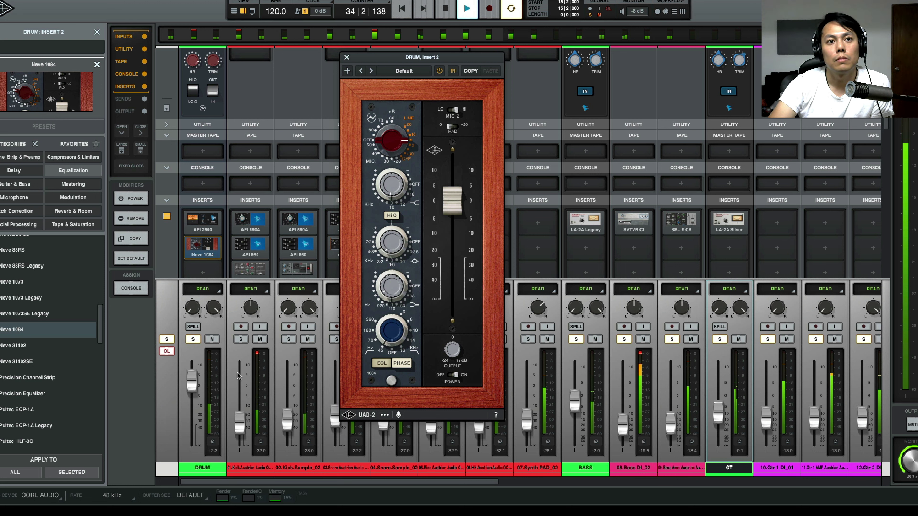
Set the DRUM bus fader to +0.6 dB while comparing the sound with the Neve 1084 off and on, then close the plug-in
drag(197, 383, 198, 390)
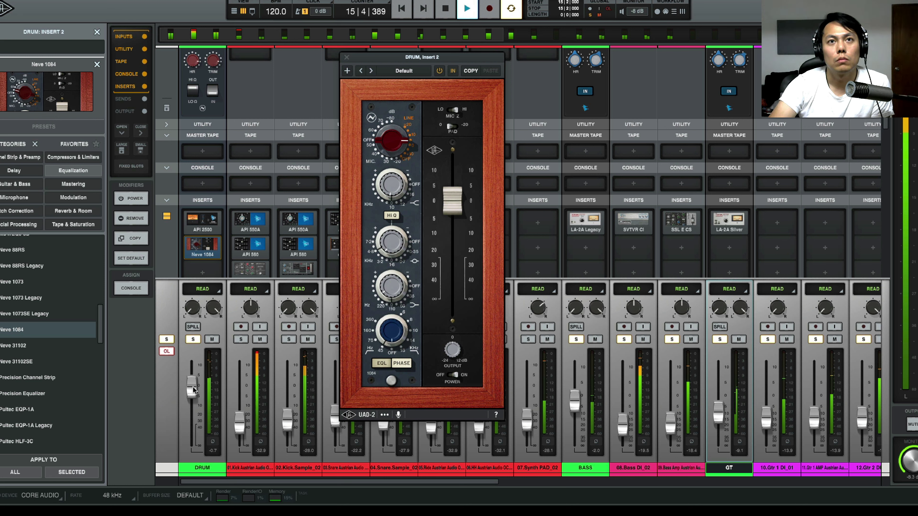
click(454, 379)
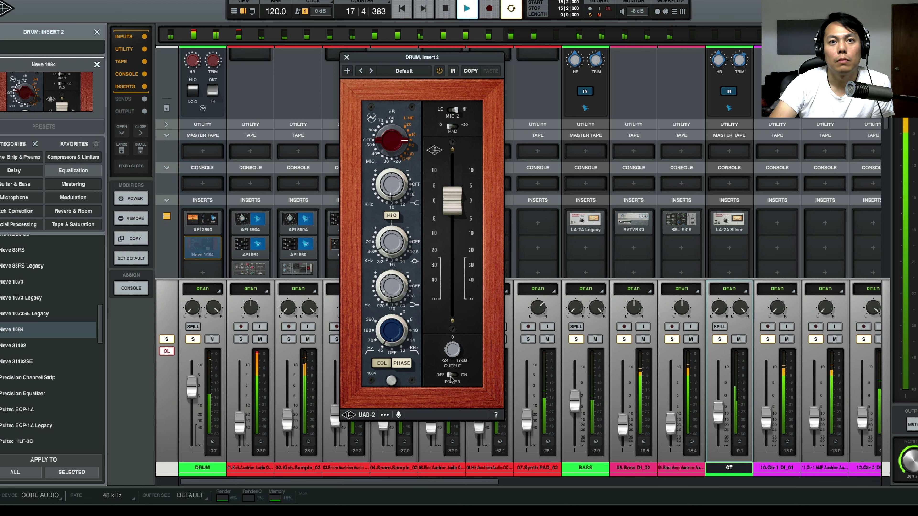
click(451, 376)
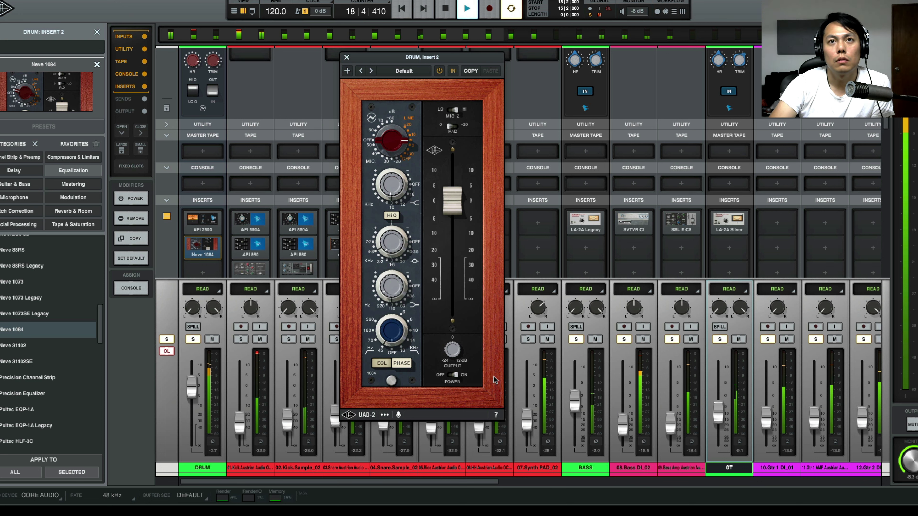
drag(192, 390, 192, 386)
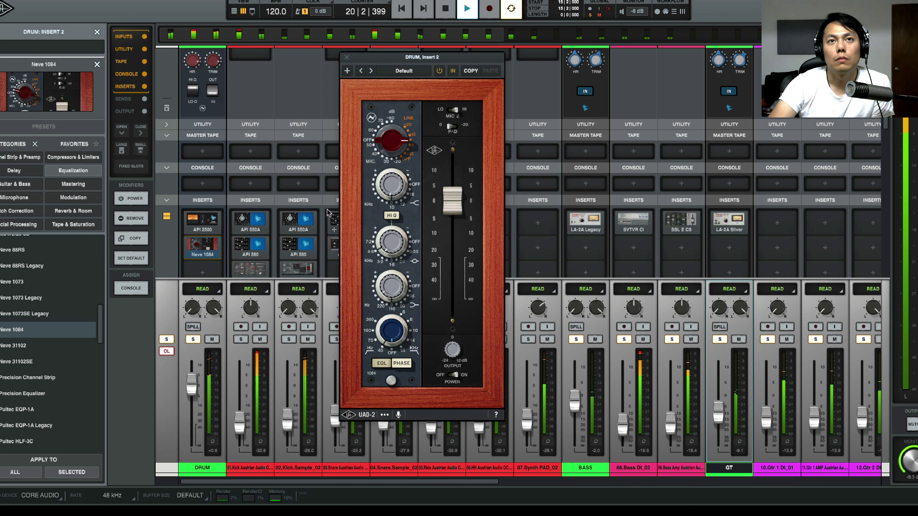
click(347, 58)
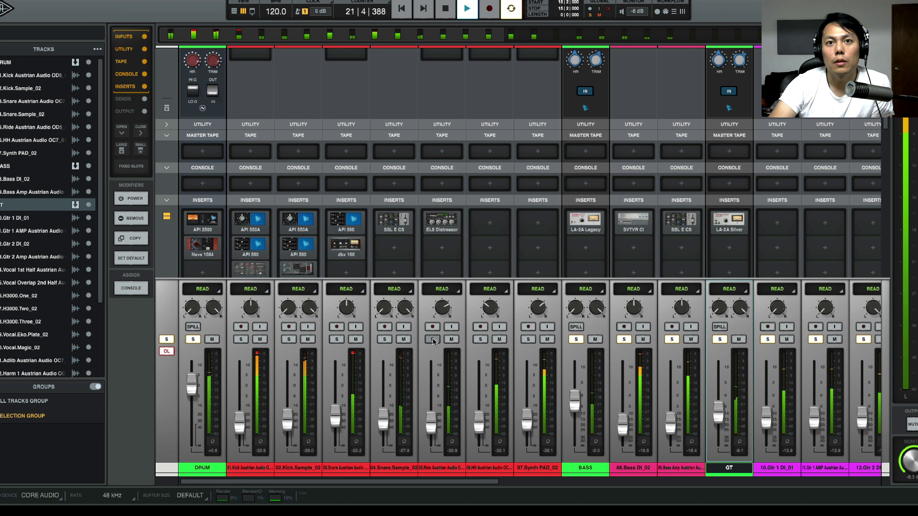
Check the hi-hat and synth pad in solo, and lower 07.Synth PAD_02 to -37.2 dB, 02.Kick.Sample_02 to -30.3 dB and the 03.Snare track to -23.7 dB
click(479, 340)
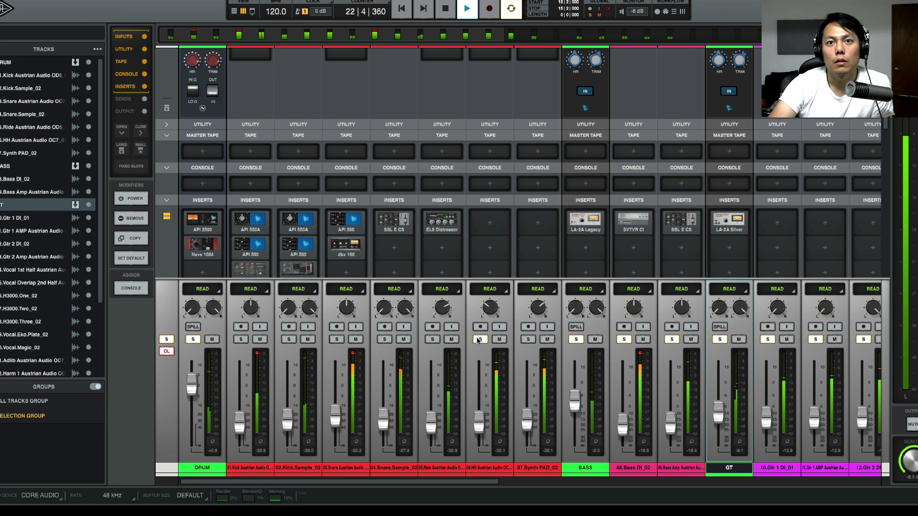
click(479, 339)
click(528, 340)
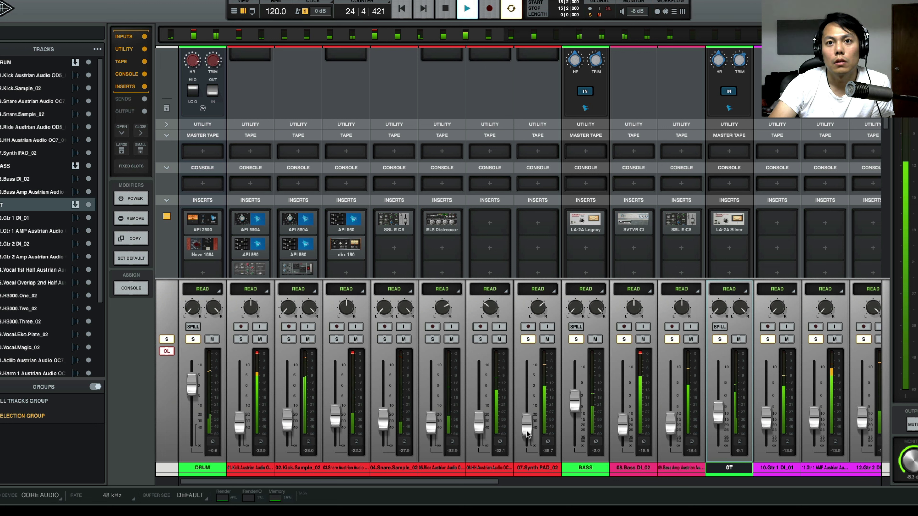
click(528, 340)
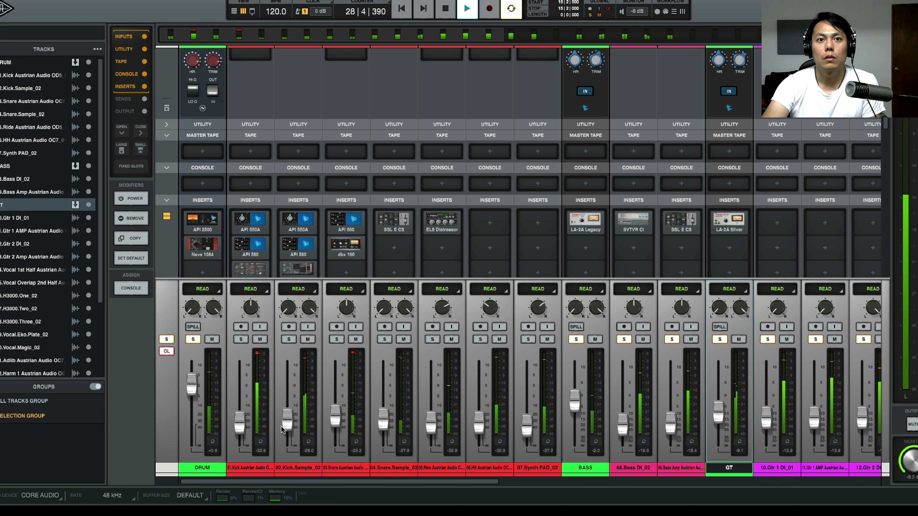
mouse_move(240, 420)
mouse_down()
mouse_move(243, 430)
mouse_move(284, 426)
mouse_move(241, 429)
mouse_up()
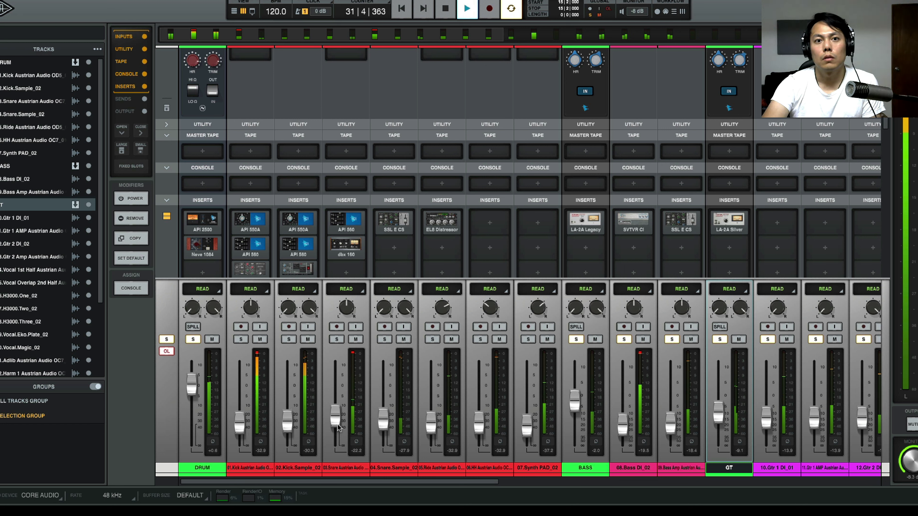
drag(334, 426, 333, 430)
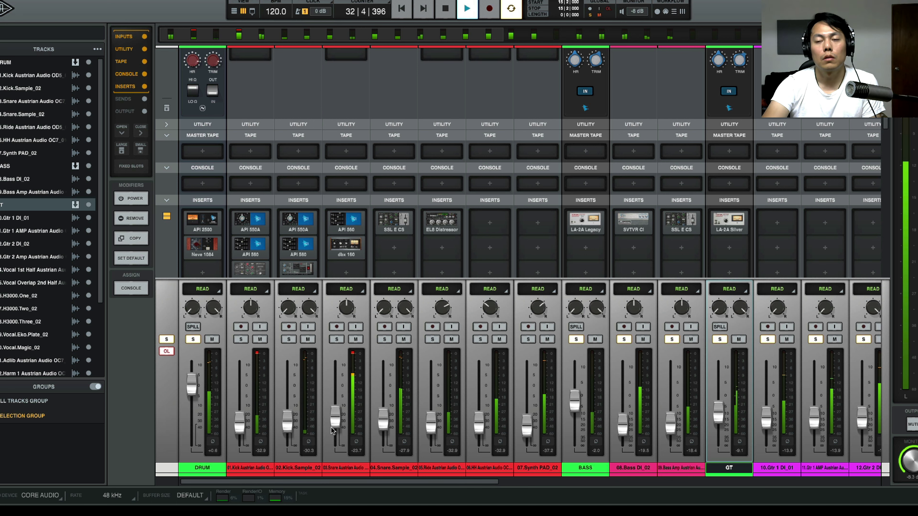
Clear the solos across the BASS and GT buses and their bass and guitar tracks, and stop playback
scroll(333, 429, right, 10)
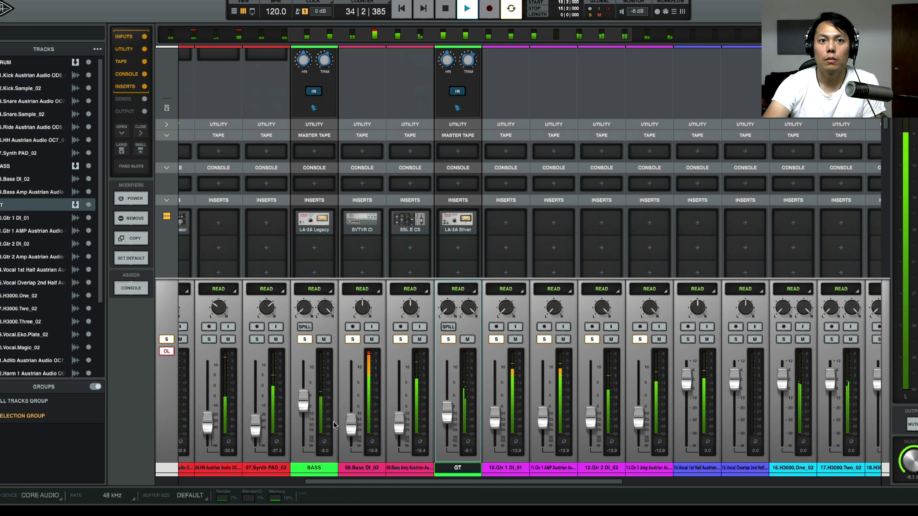
drag(304, 340, 640, 340)
key(space)
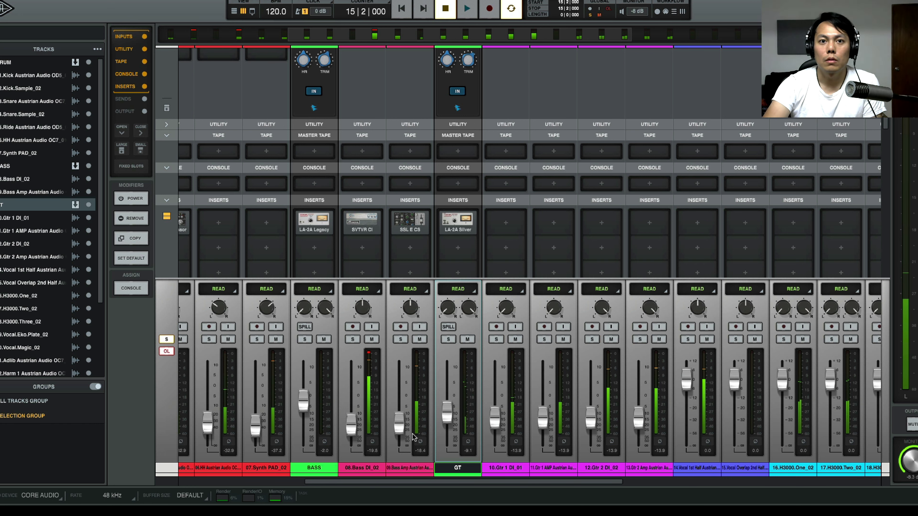
Return to the arrangement, solo only the GT, BASS and DRUM buses, and replay the song from bar 15
click(235, 12)
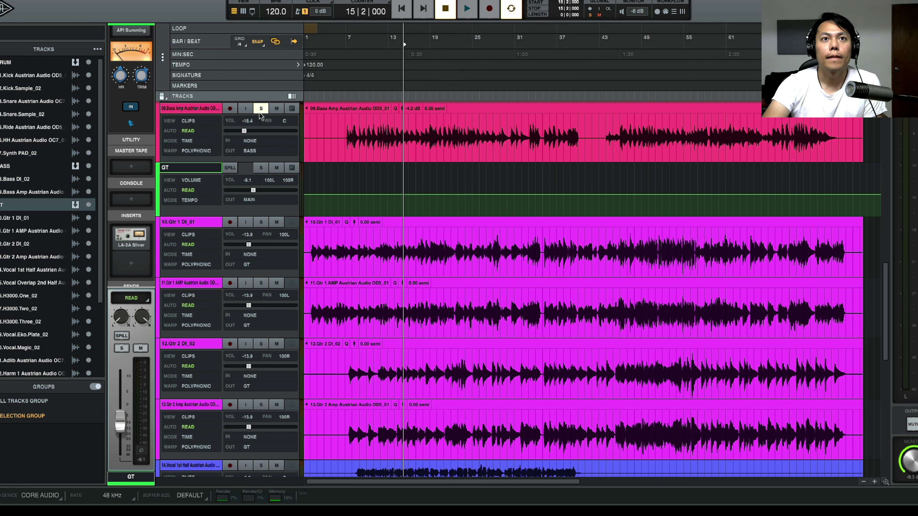
click(264, 168)
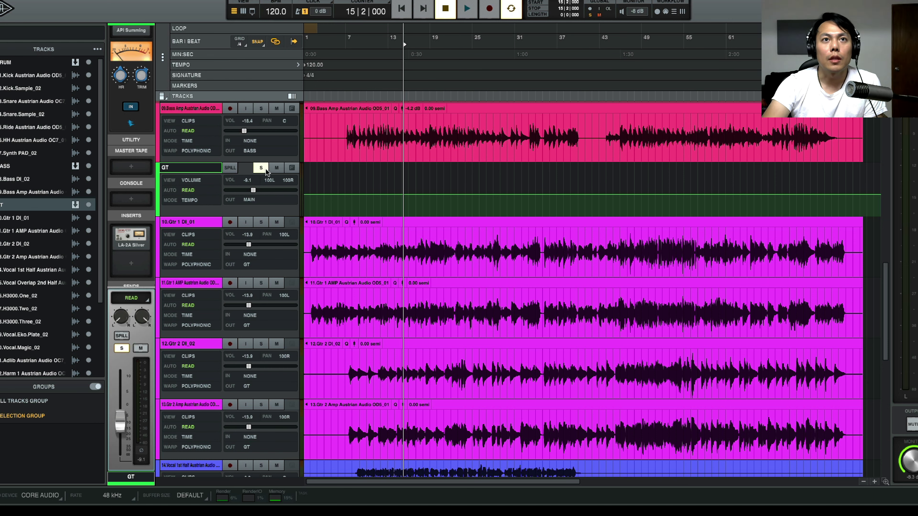
scroll(265, 170, up, 5)
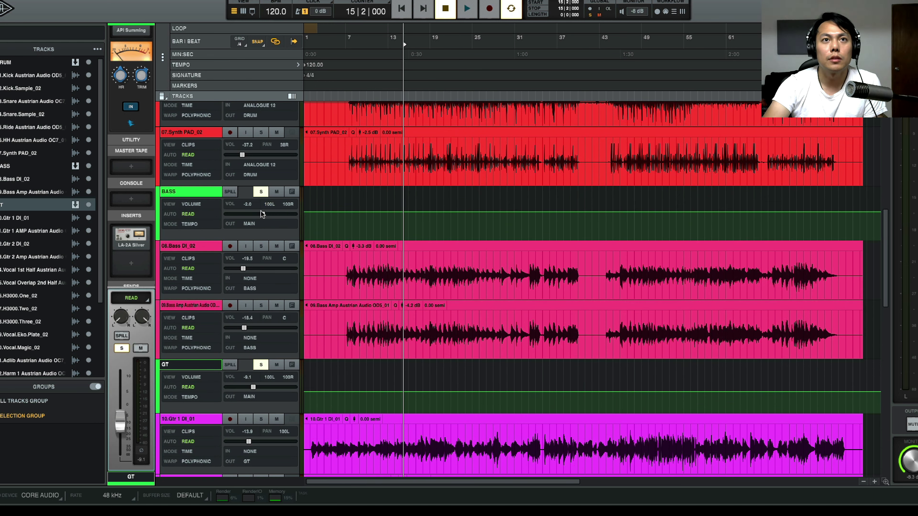
scroll(262, 213, up, 10)
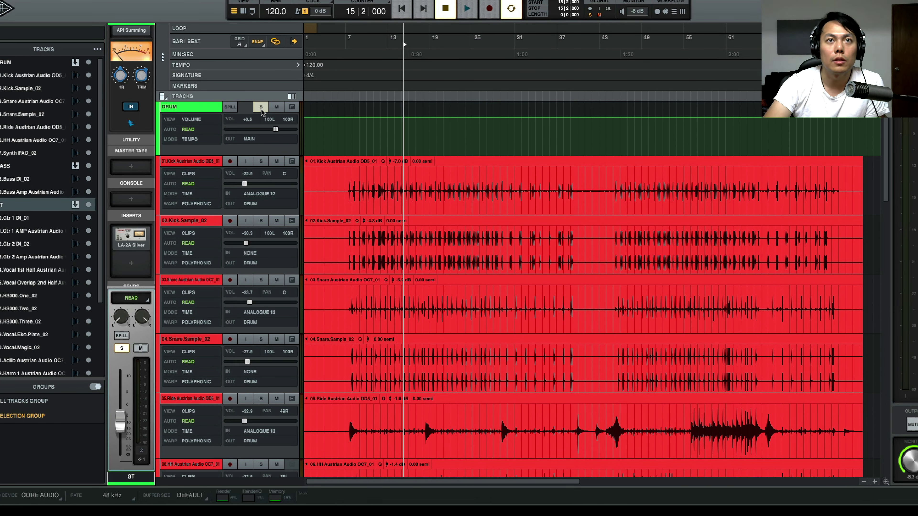
key(space)
click(262, 107)
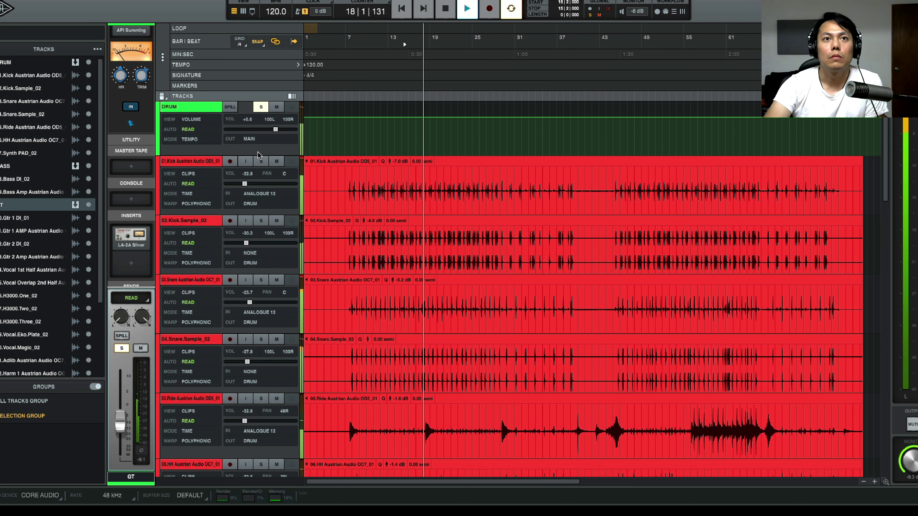
Select the DRUM bus and lengthen the release time of its API 2500 compressor, then close the plug-in
click(403, 131)
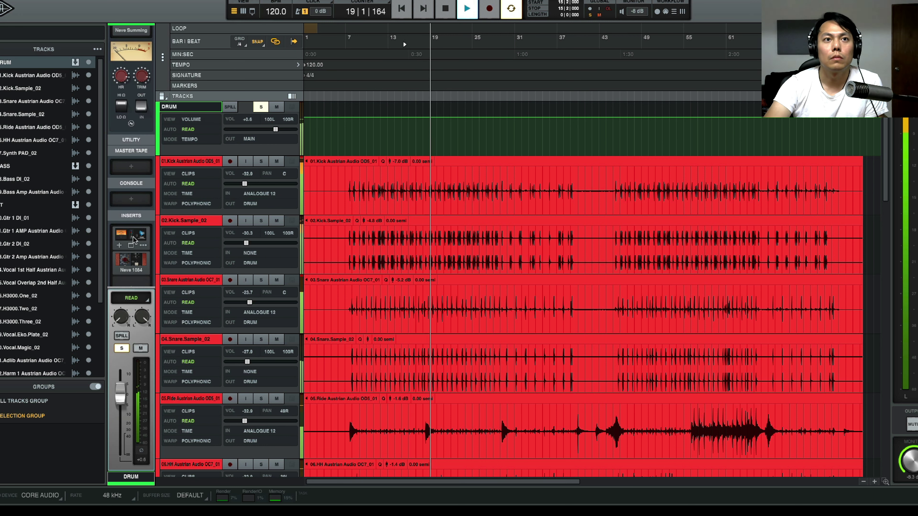
click(133, 241)
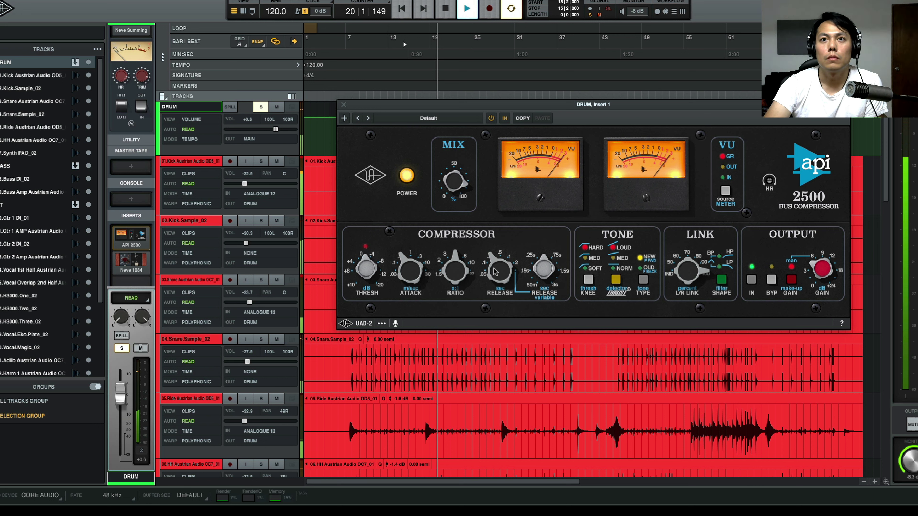
drag(496, 271, 499, 263)
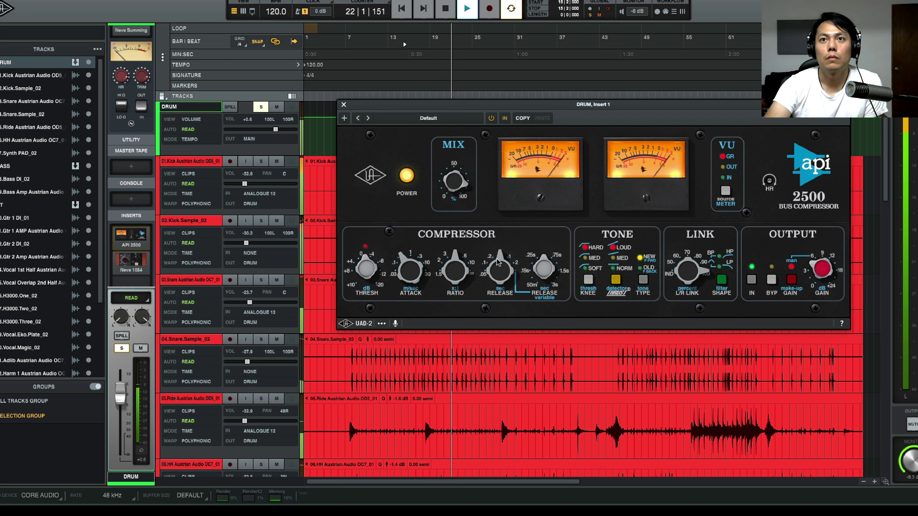
click(344, 105)
scroll(463, 389, down, 6)
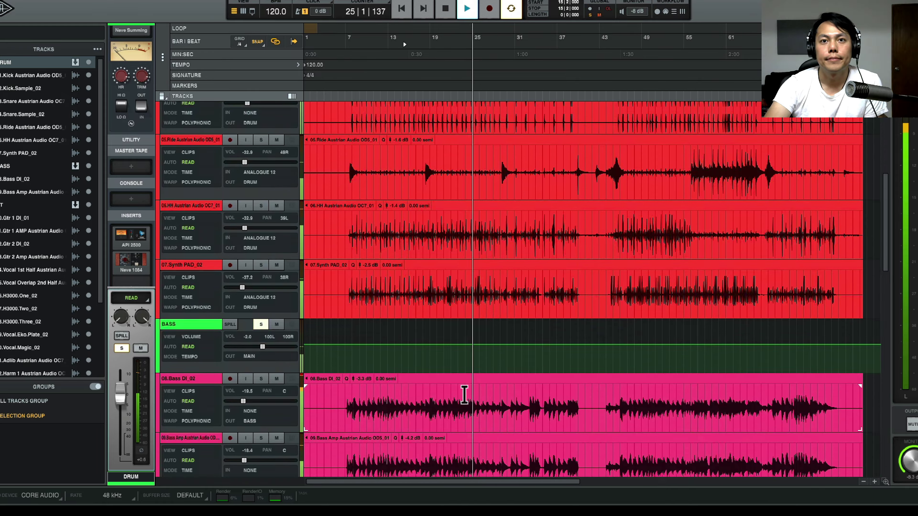
scroll(464, 394, down, 10)
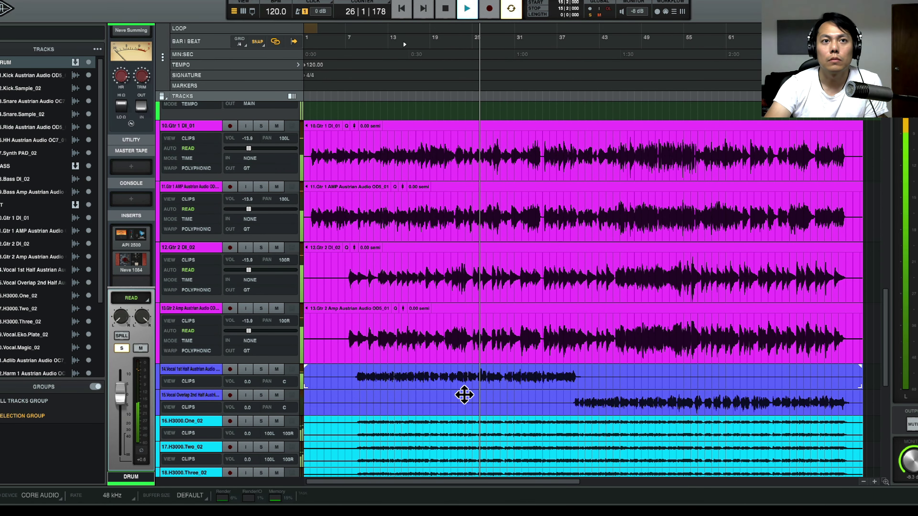
Select the GT bus and insert a Neve 1073 from the equalization plug-ins in its second insert slot
scroll(193, 269, up, 3)
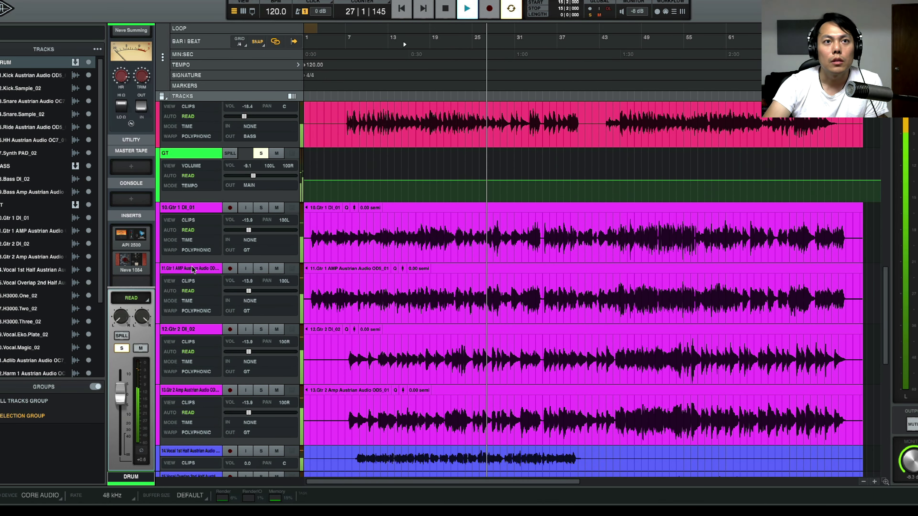
click(191, 159)
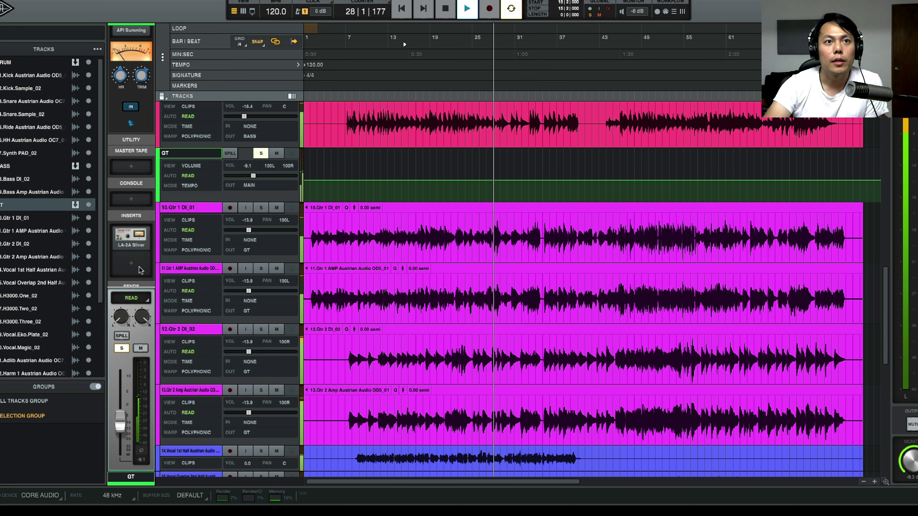
click(133, 267)
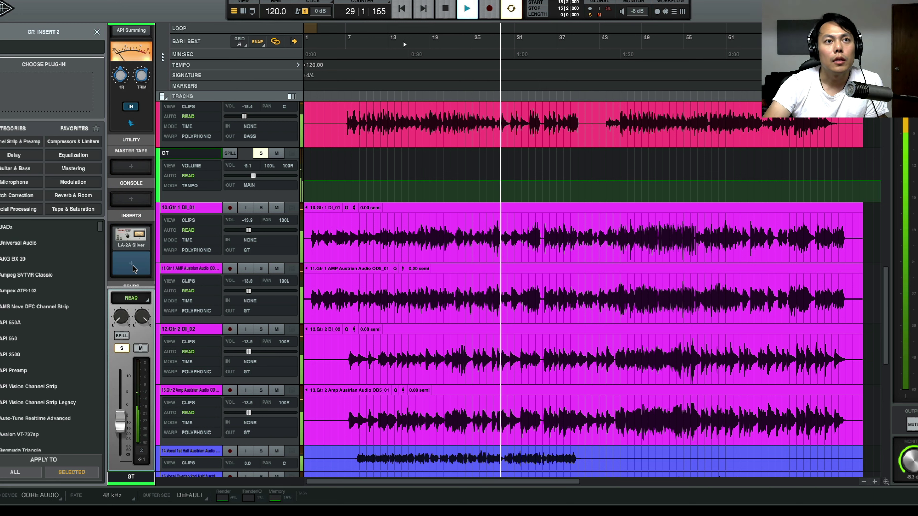
scroll(55, 326, down, 3)
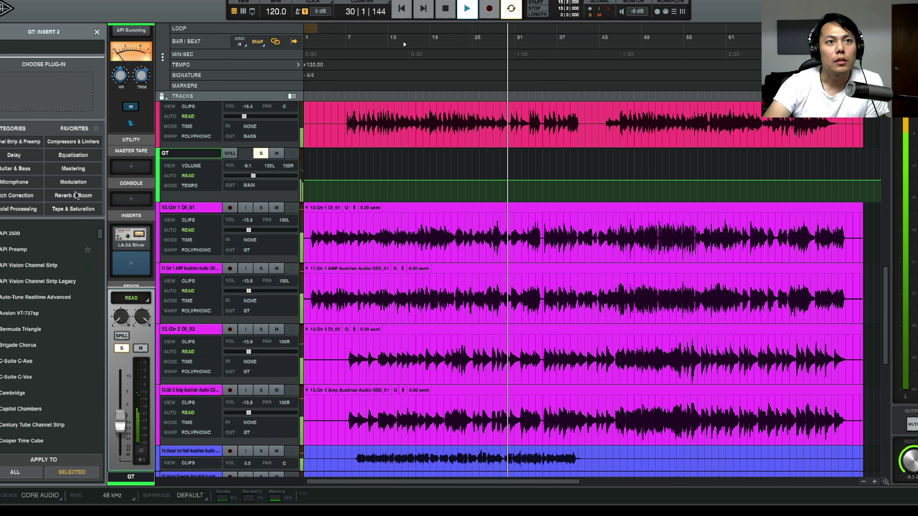
click(73, 154)
scroll(52, 268, down, 2)
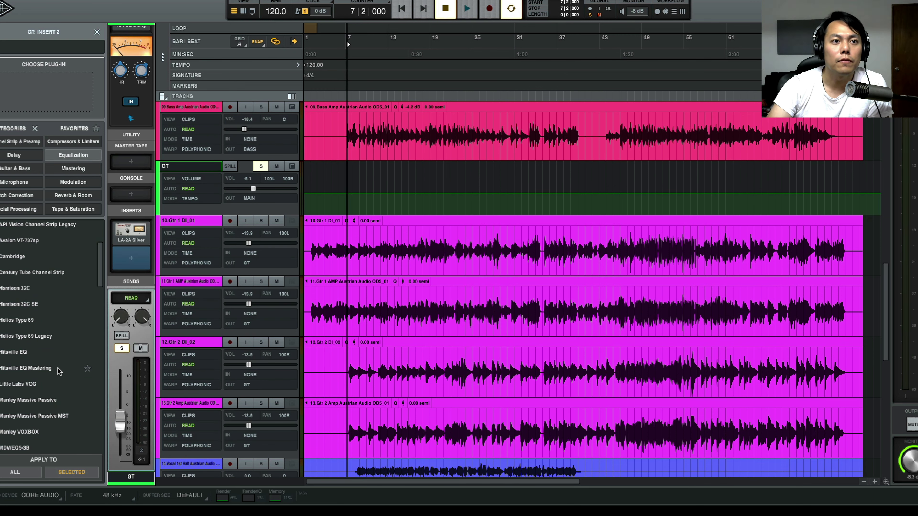
scroll(57, 369, down, 4)
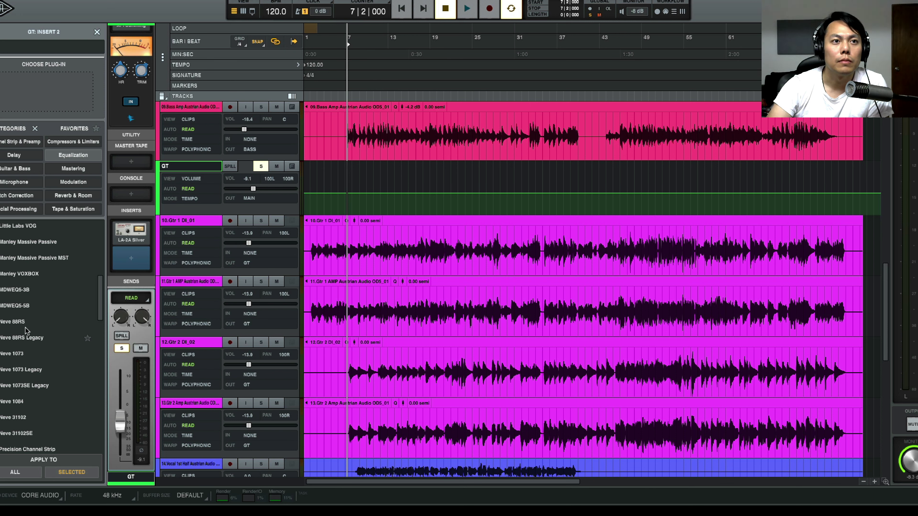
double_click(35, 352)
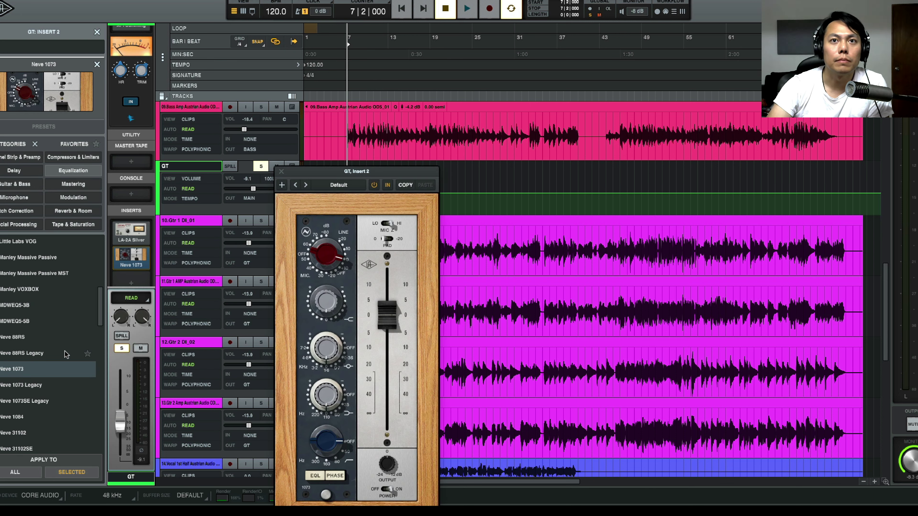
Play from bar 7, set the Neve 1073's low-cut filter to 80 Hz, tweak its high-shelf gain, and close the plug-in
key(space)
drag(497, 76, 506, 68)
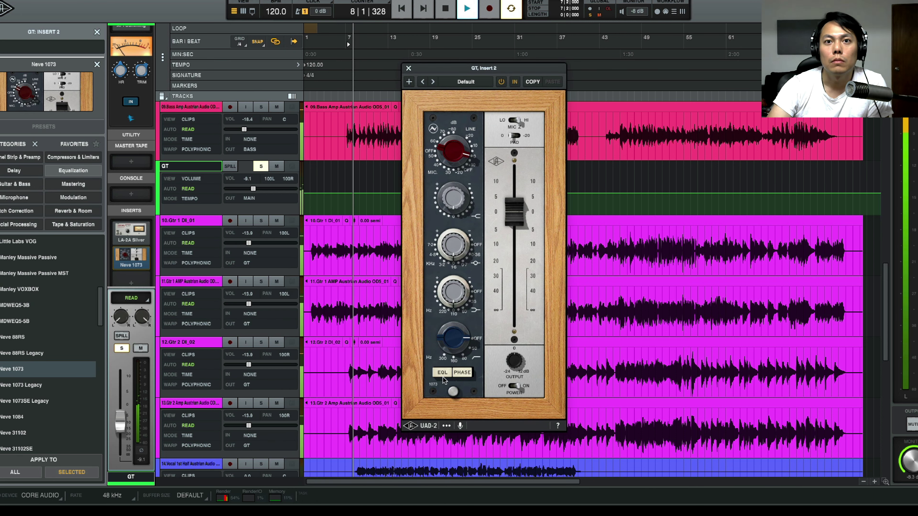
click(466, 360)
click(452, 360)
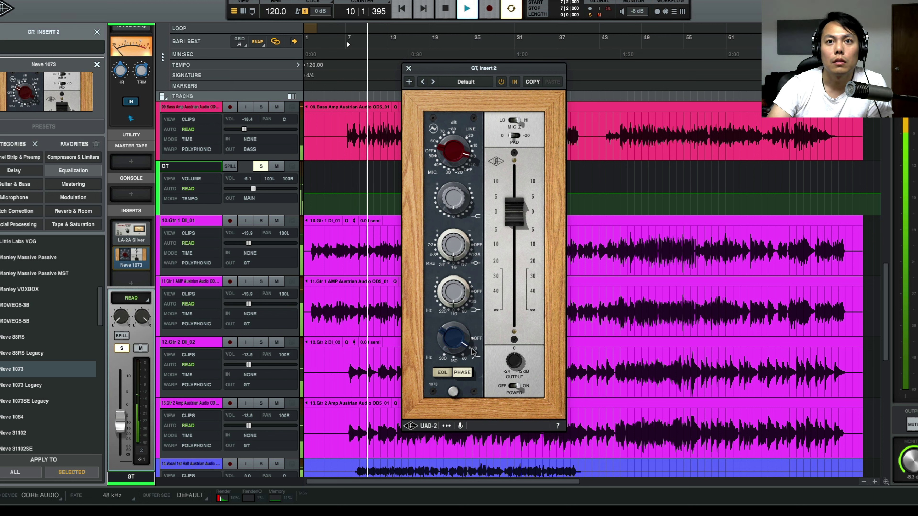
click(461, 360)
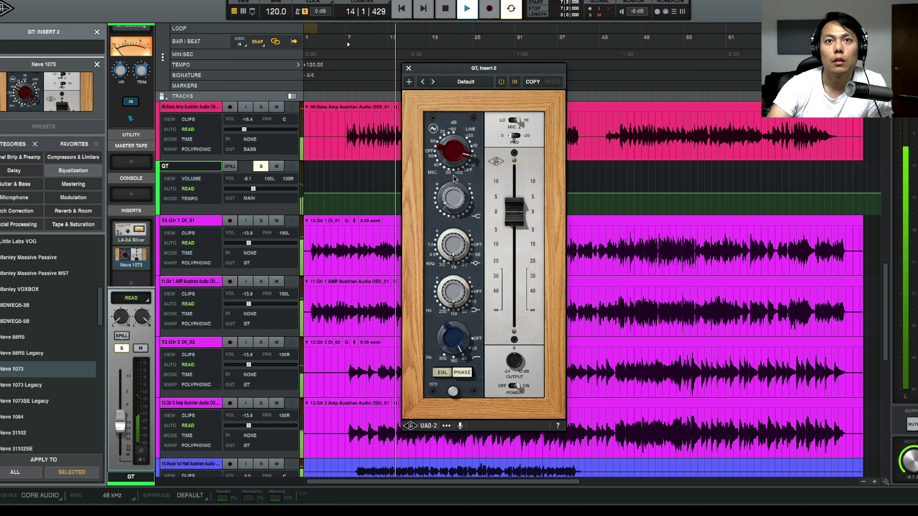
drag(457, 190, 457, 194)
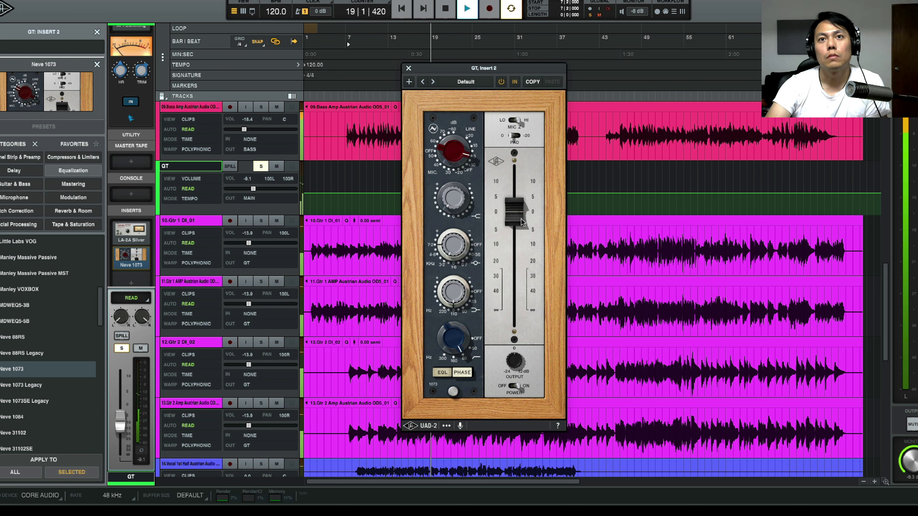
mouse_move(522, 221)
mouse_down()
mouse_move(521, 289)
mouse_move(515, 221)
mouse_up()
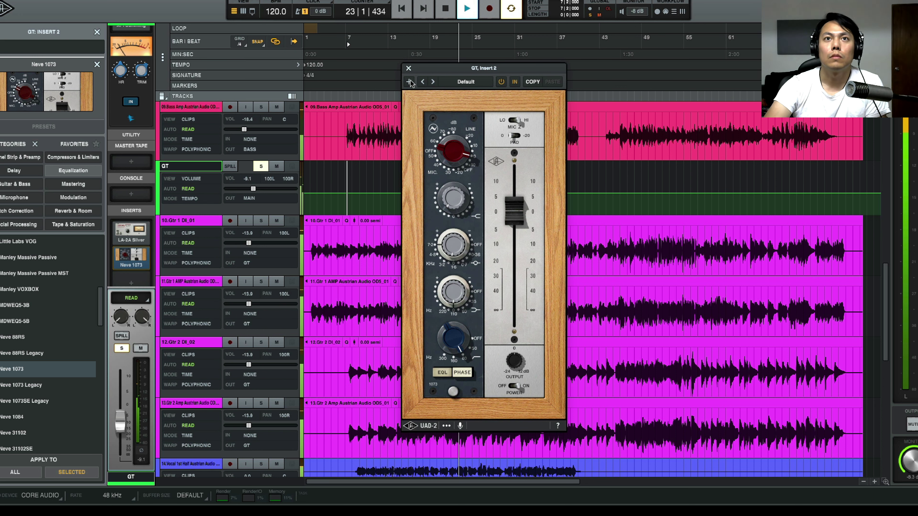
click(409, 69)
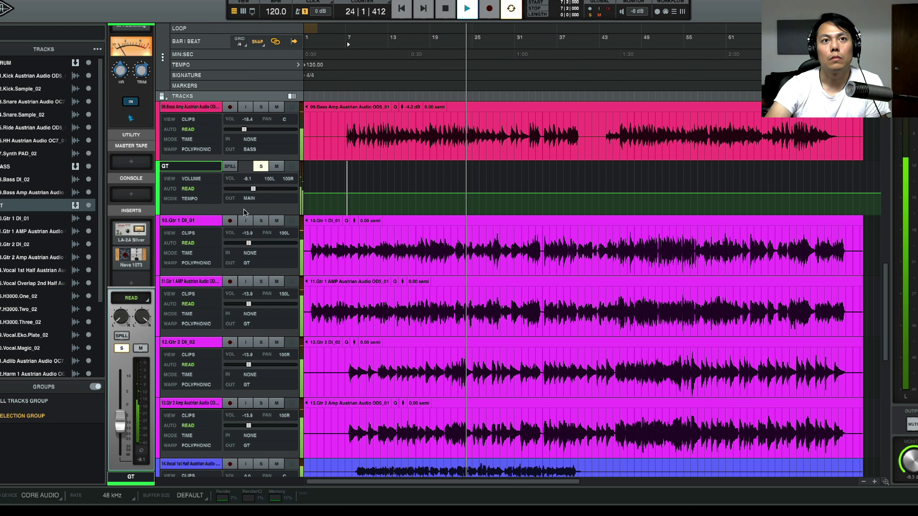
Raise the GT bus volume to -6.8 dB and compare its LA-2A compressor bypassed and active
drag(253, 189, 255, 188)
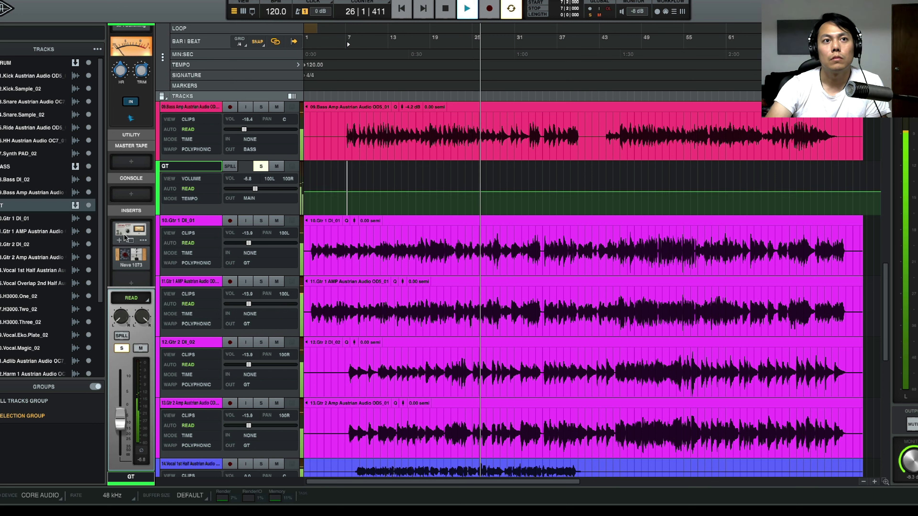
click(130, 240)
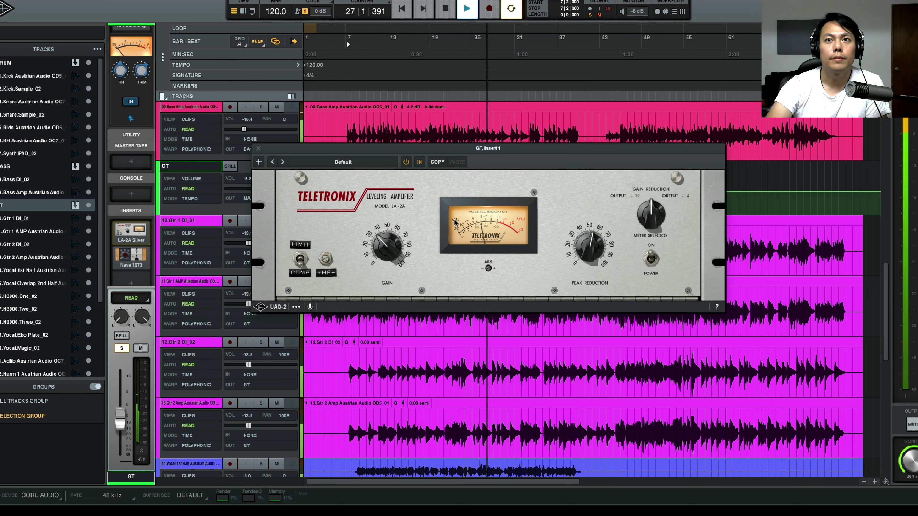
click(652, 264)
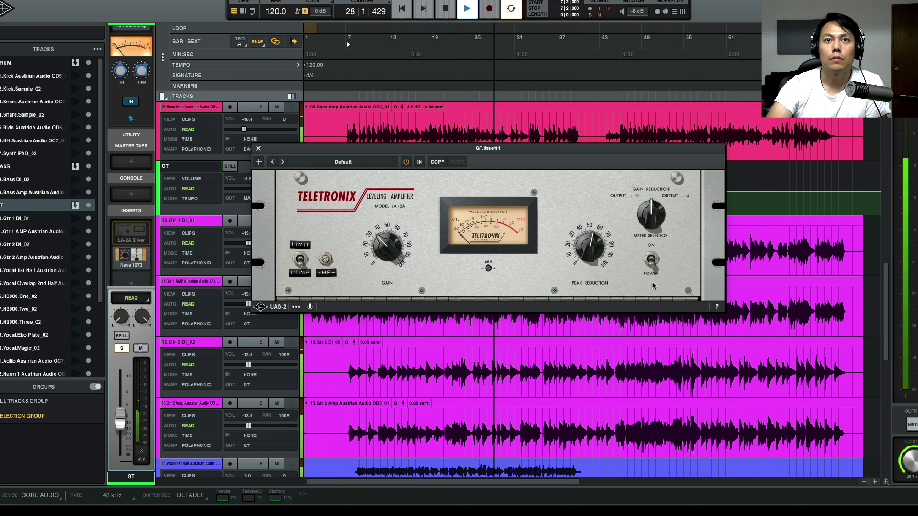
click(652, 264)
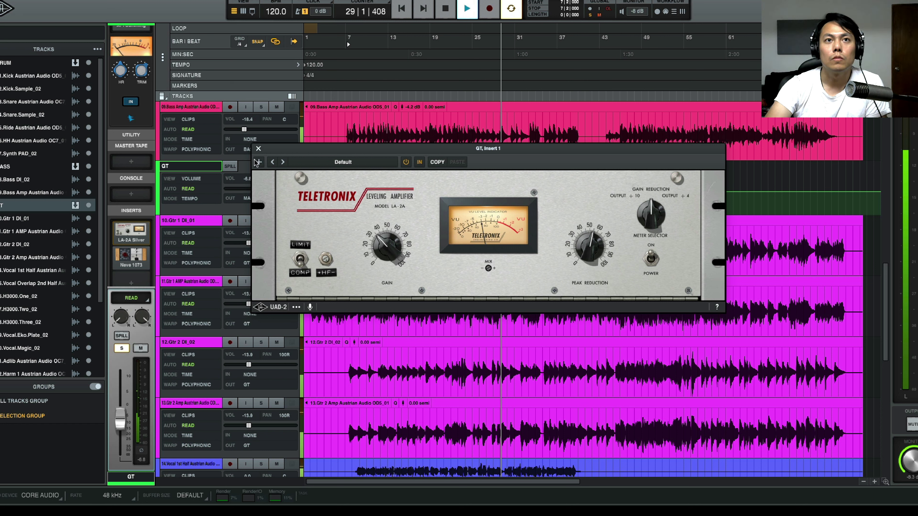
click(258, 149)
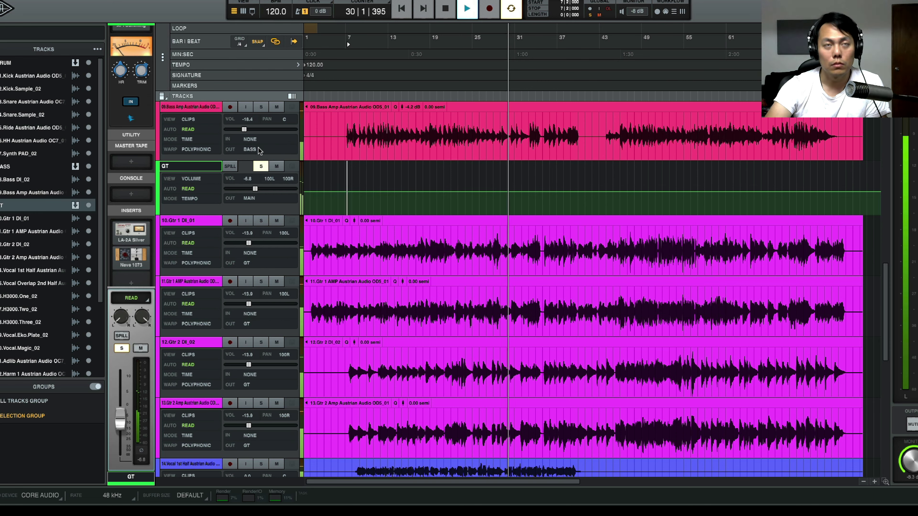
Switch to the mixer, look over the channel levels and set the GT bus fader to about -5.7 dB
click(243, 11)
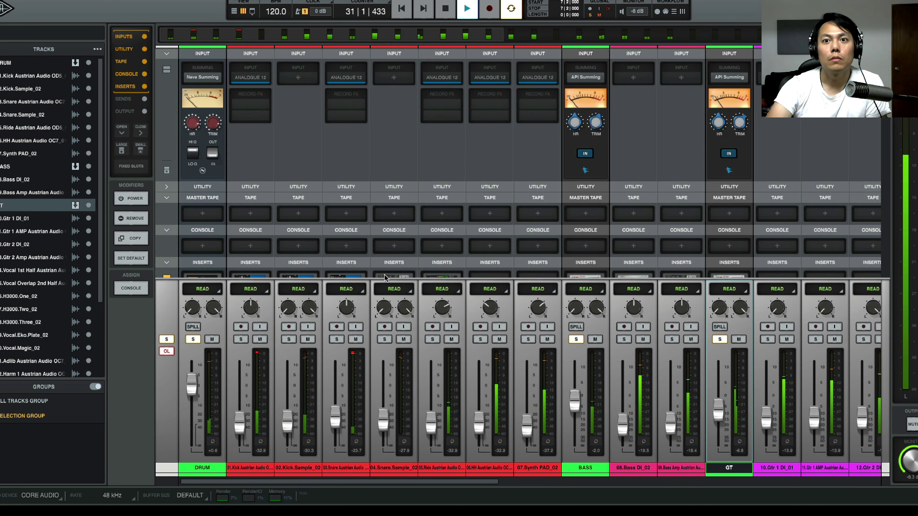
scroll(430, 357, right, 5)
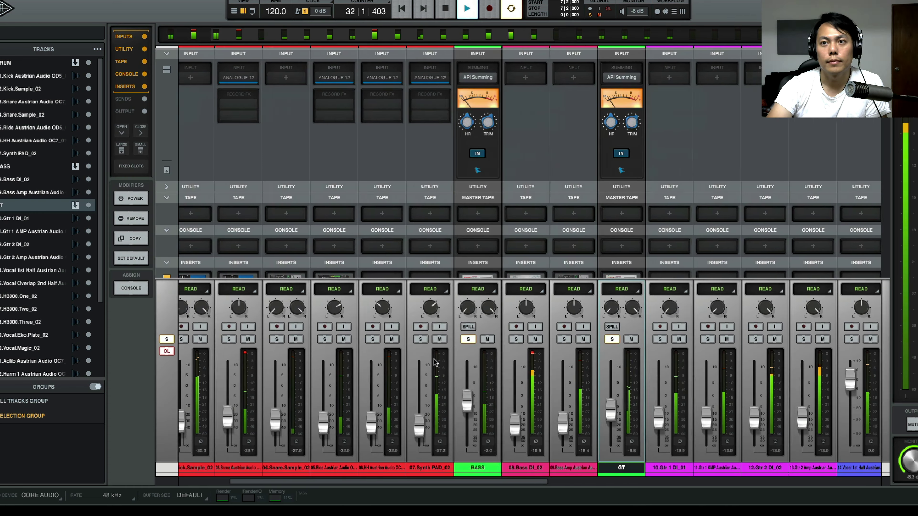
scroll(436, 362, right, 6)
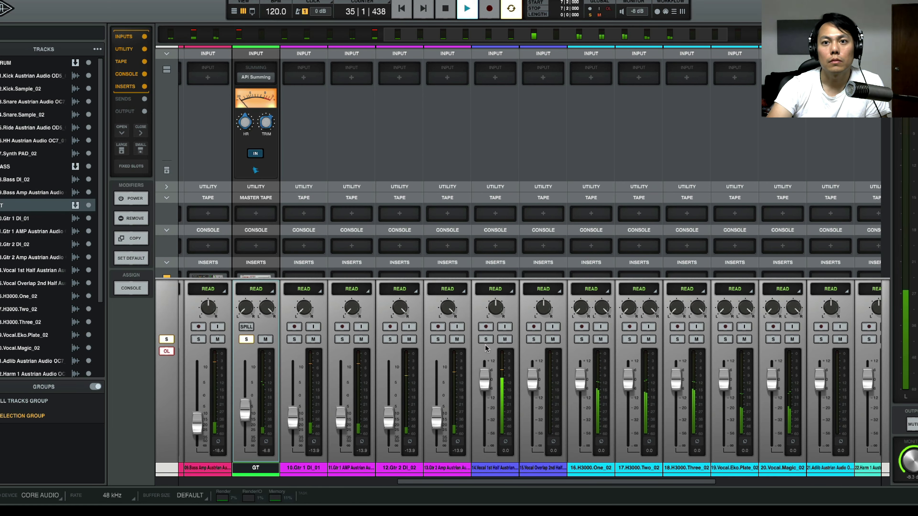
scroll(556, 448, left, 11)
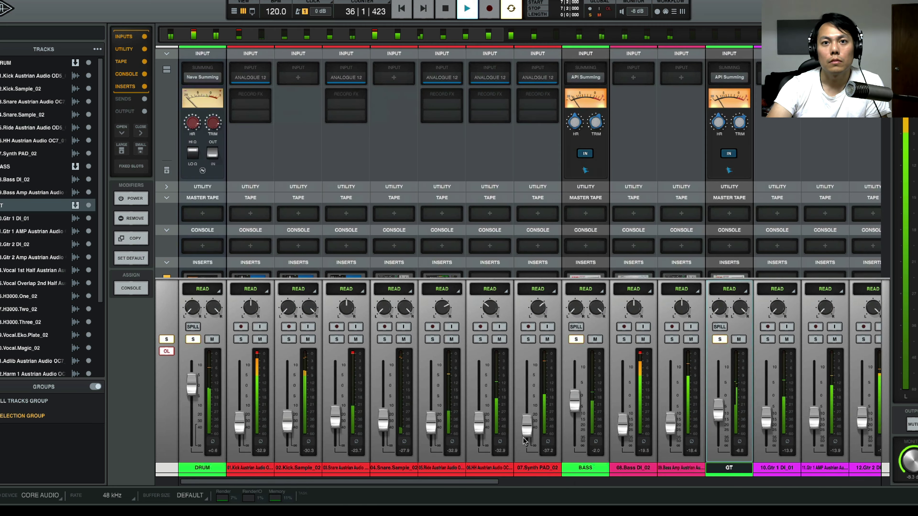
scroll(636, 438, right, 3)
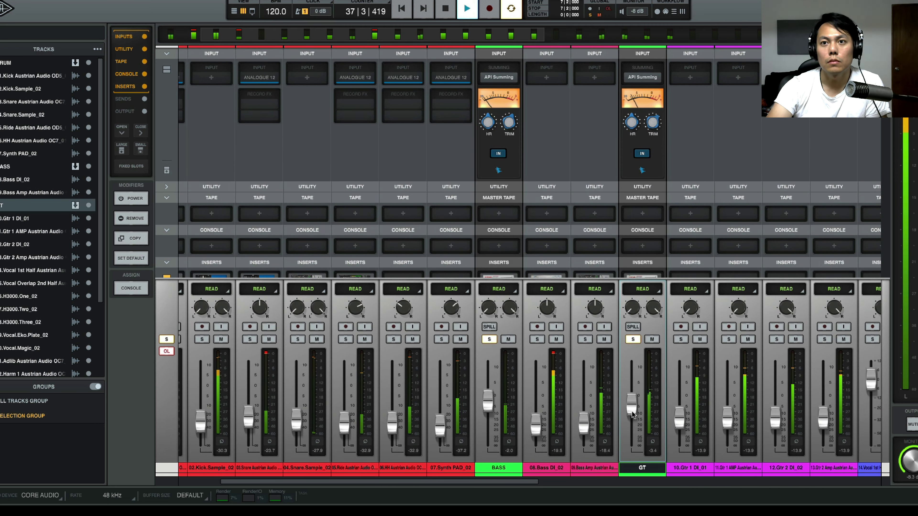
drag(632, 410, 631, 414)
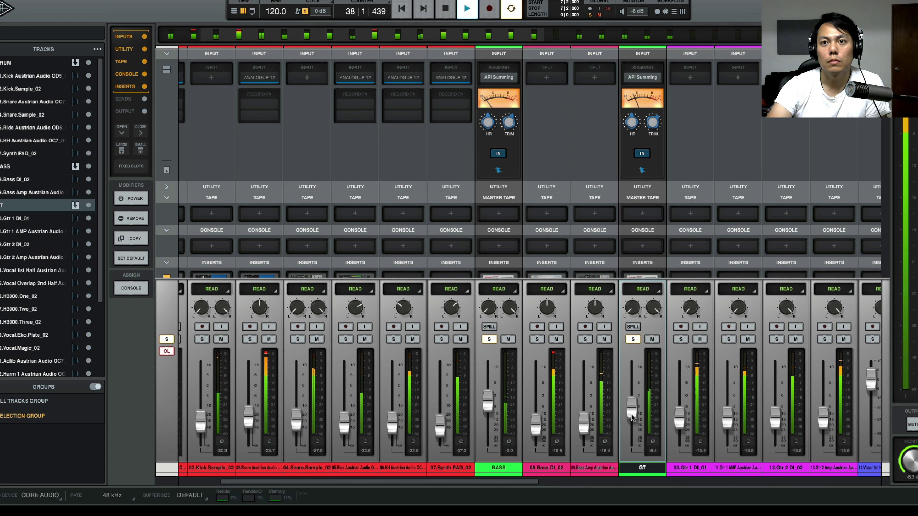
scroll(631, 414, right, 3)
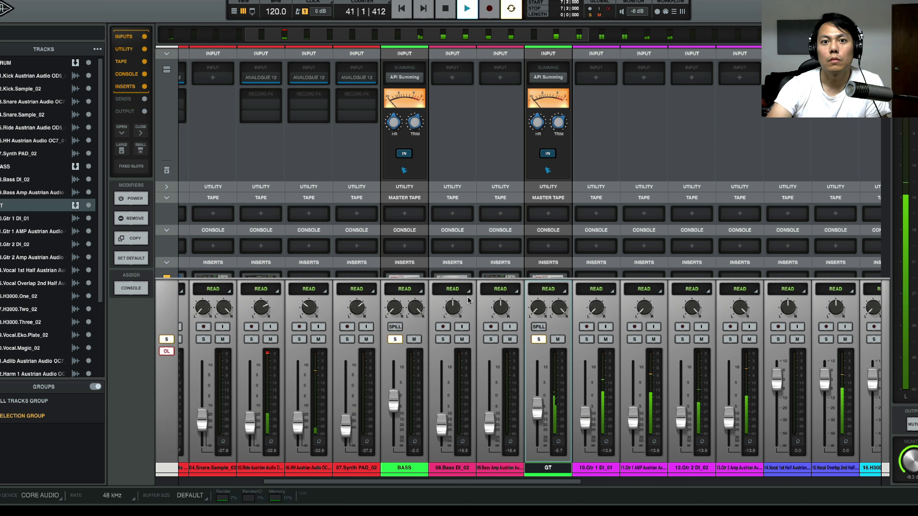
Replay from bar 7 and set the GT bus to -6.8 dB, the BASS bus to about -3.8 dB and 09.Bass Amp to -9.3 dB
key(space)
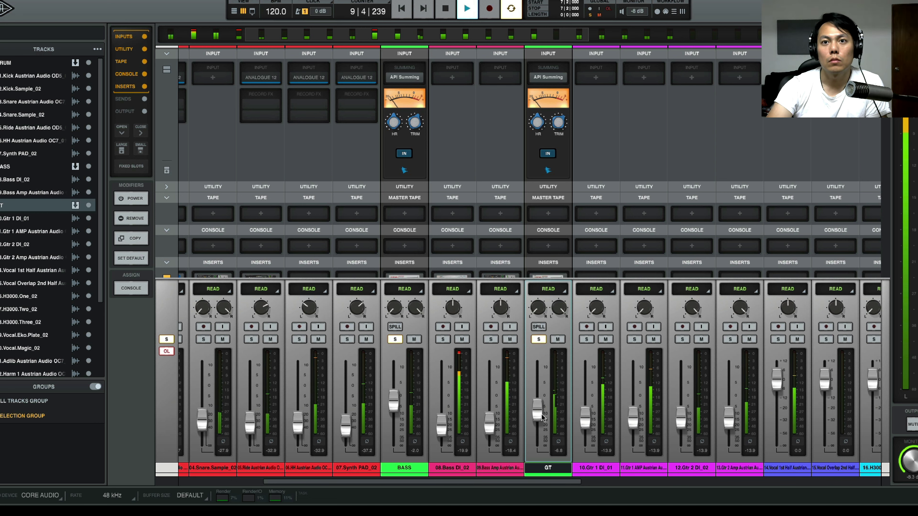
scroll(542, 414, right, 6)
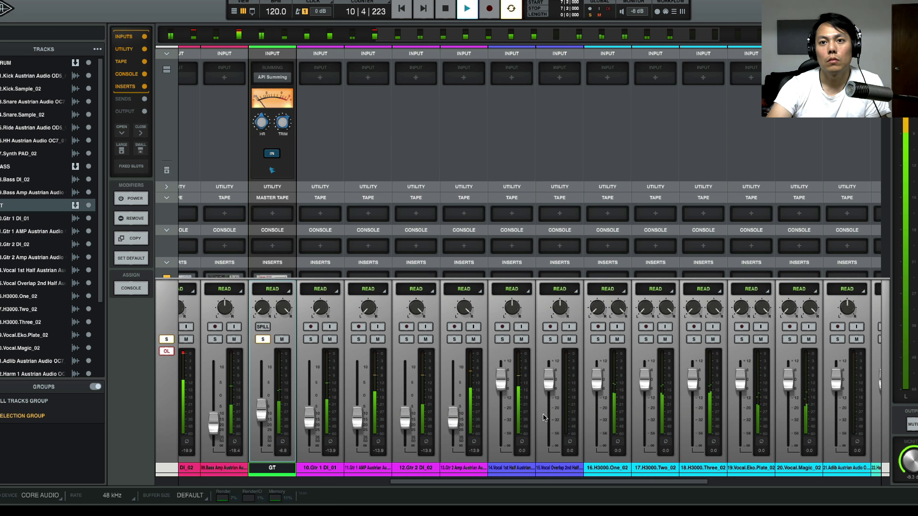
scroll(386, 424, left, 10)
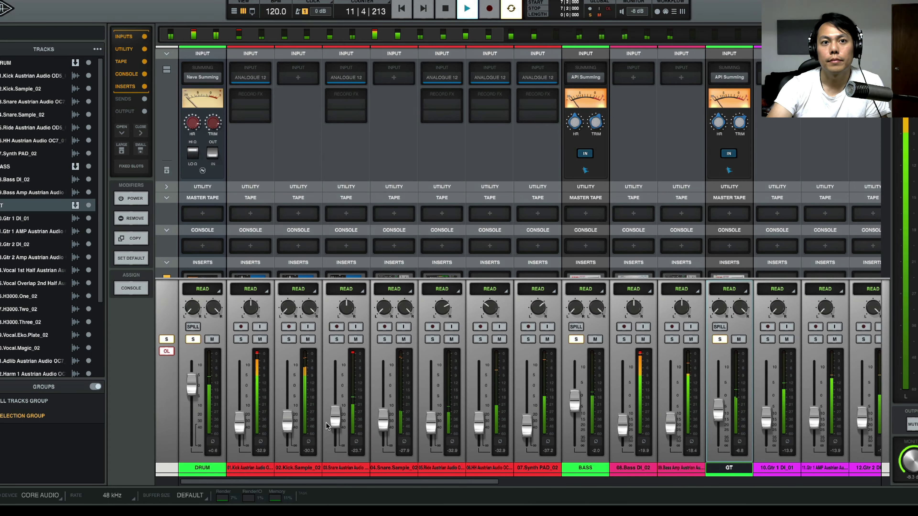
drag(575, 401, 578, 416)
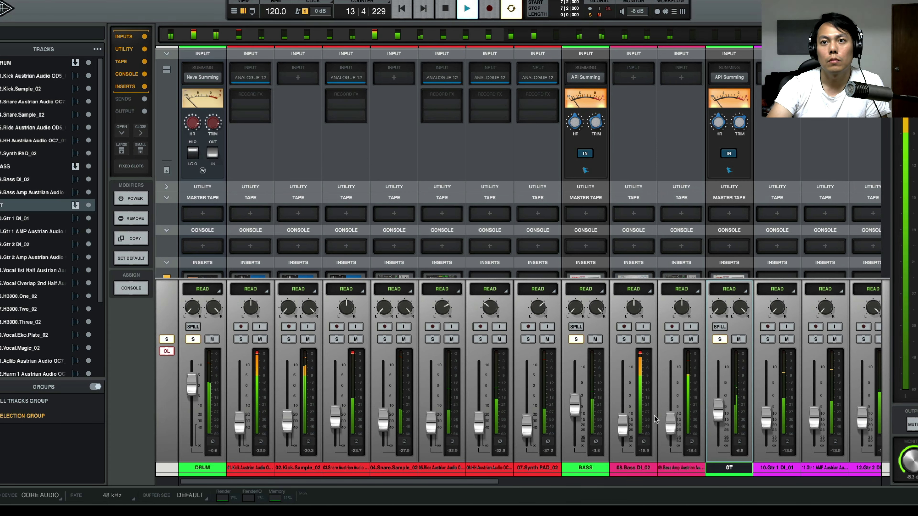
drag(672, 423, 671, 413)
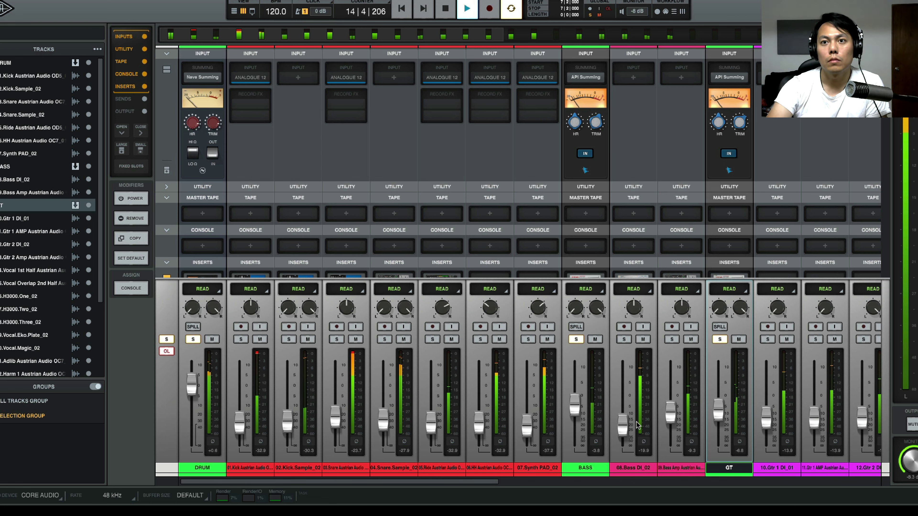
Select the mixer channels from 22.Harm 1 through track 28 and solo them together
scroll(628, 427, right, 10)
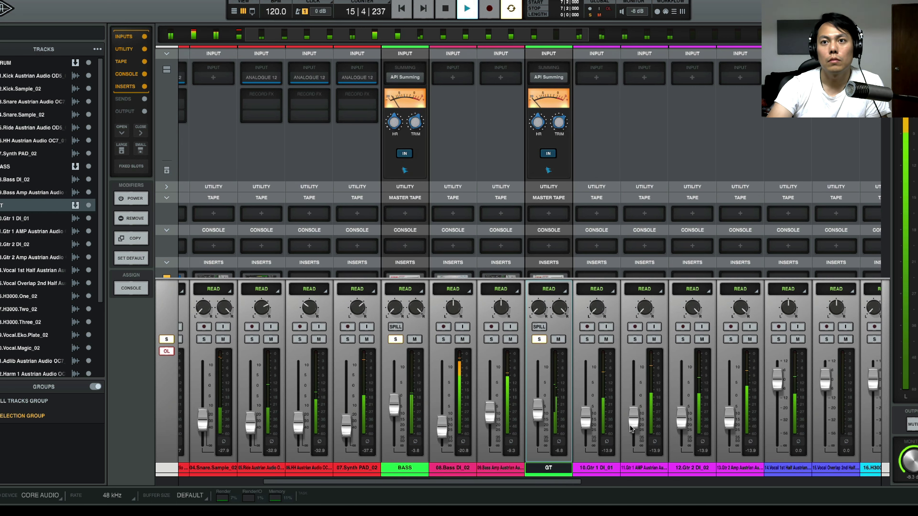
scroll(631, 429, right, 3)
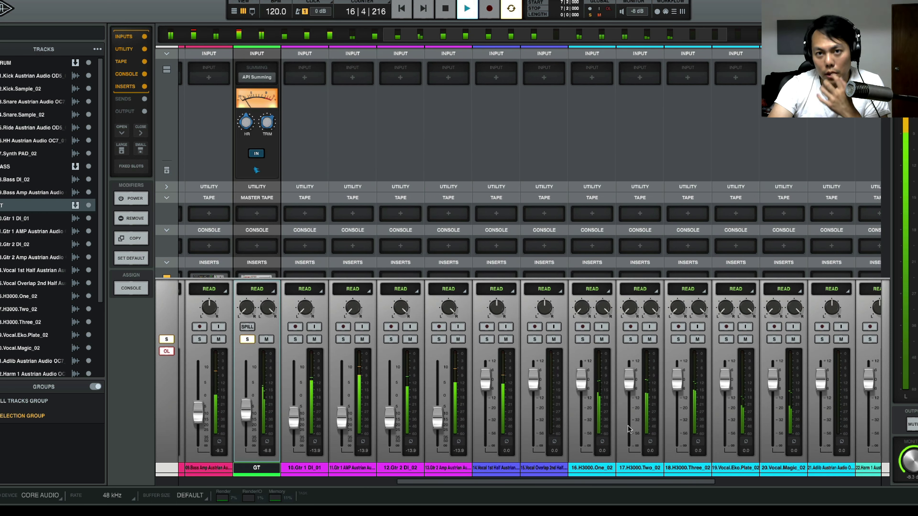
scroll(586, 422, right, 6)
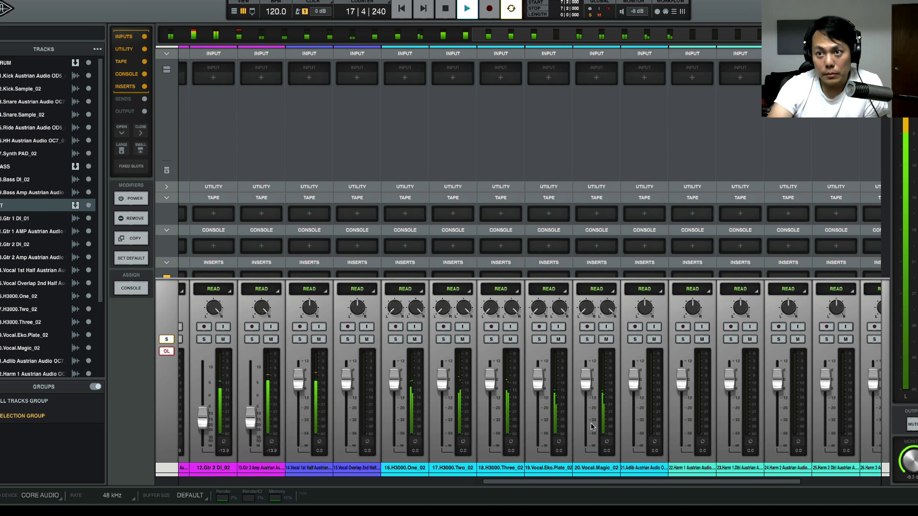
scroll(593, 427, right, 3)
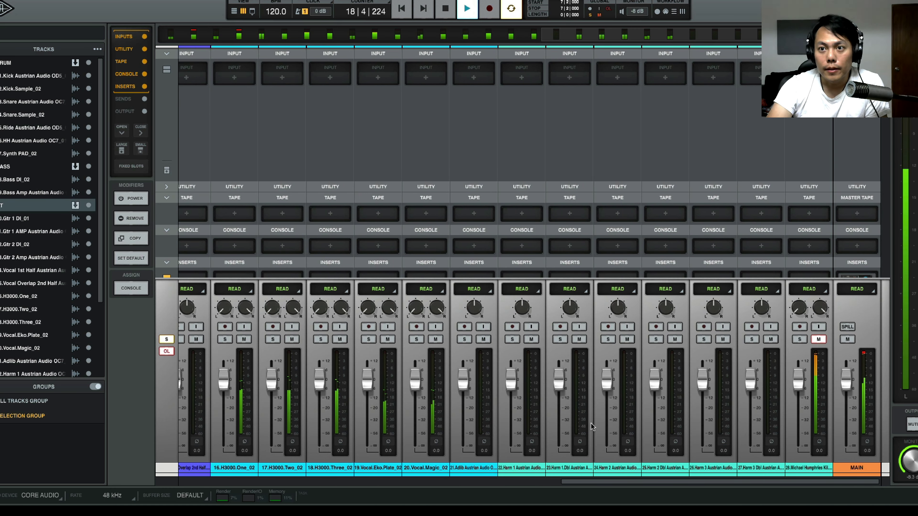
click(537, 472)
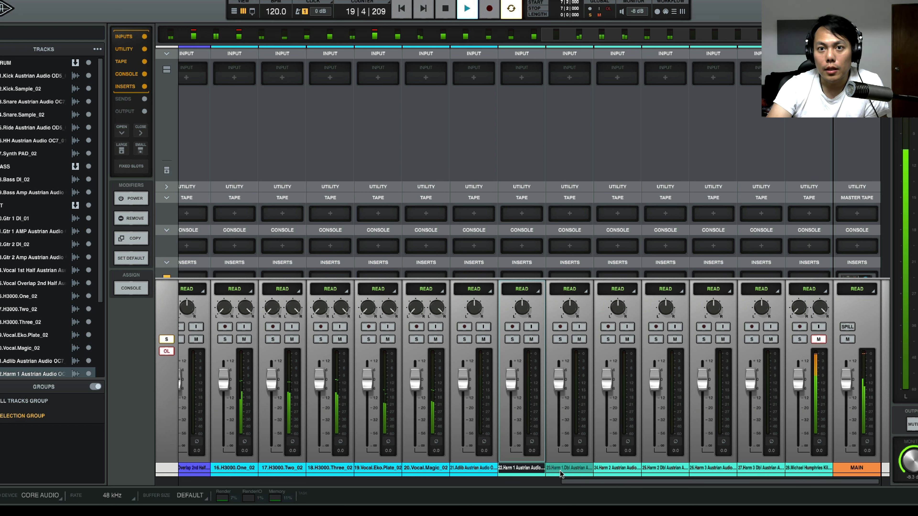
shift+click(801, 471)
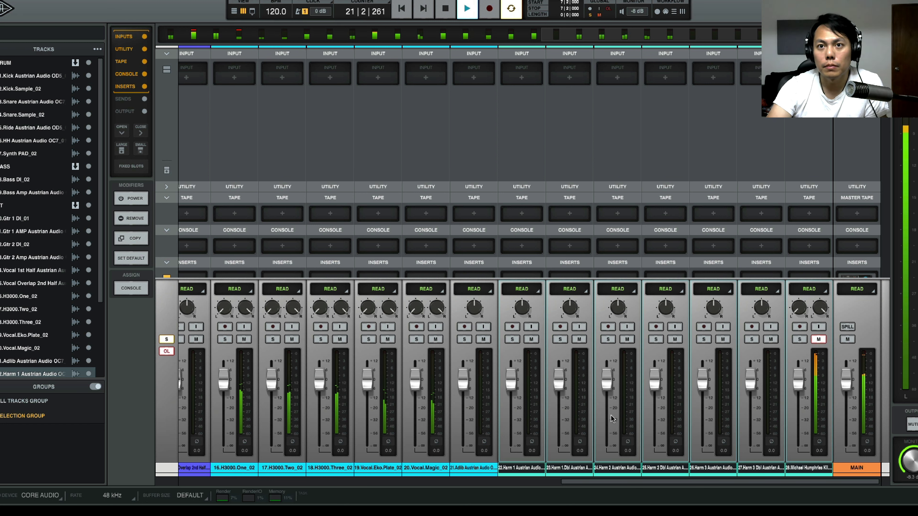
click(516, 339)
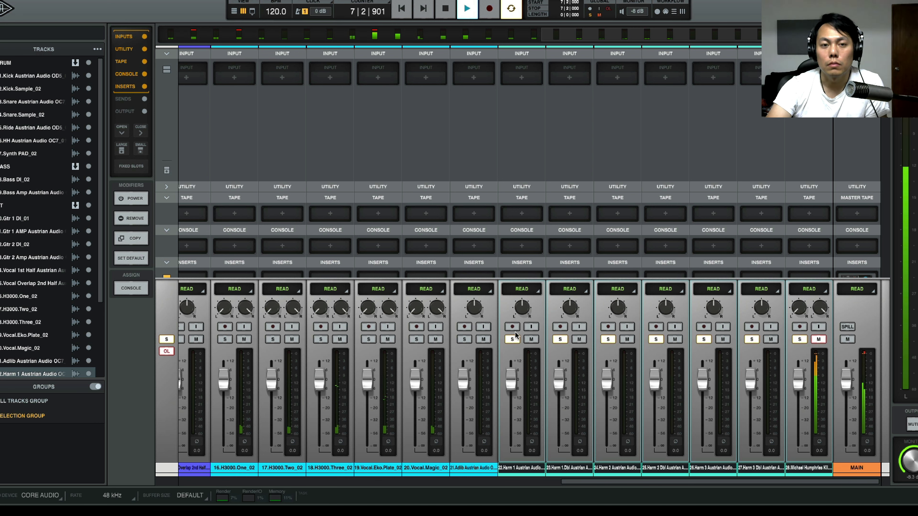
Start playback at bar 56 in the timeline, and raise the faders of all selected channels by about 0.6 dB in the mixer
click(237, 12)
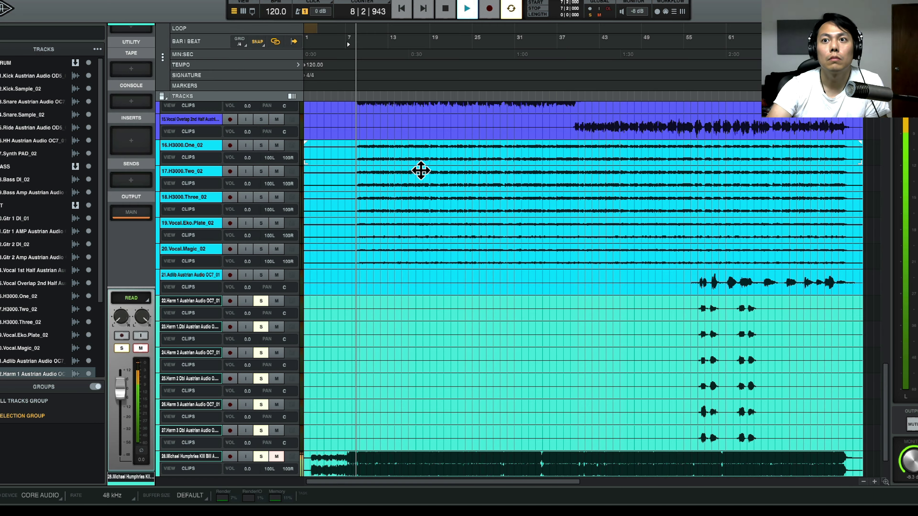
click(697, 97)
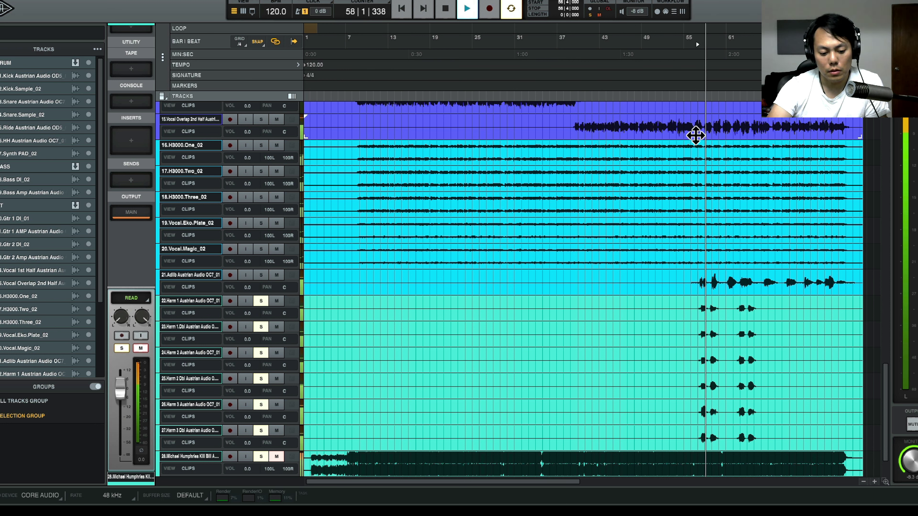
click(243, 12)
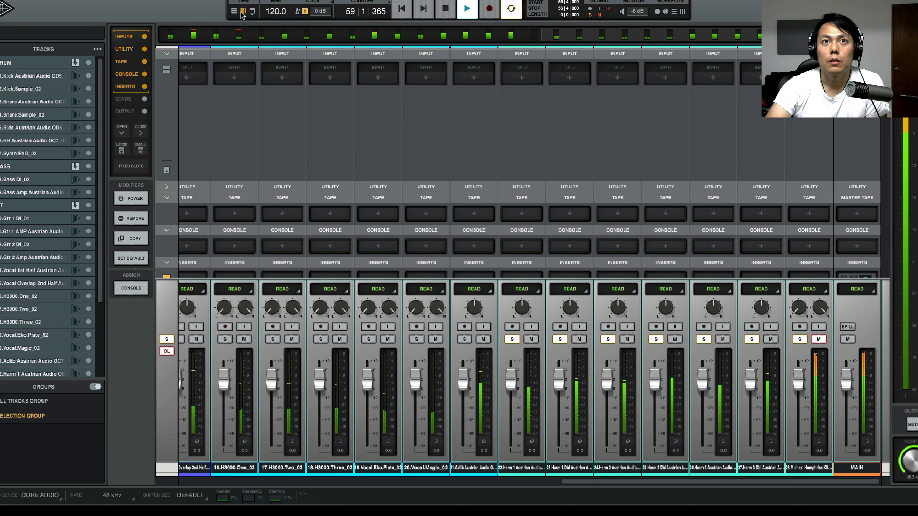
mouse_move(469, 386)
mouse_down()
mouse_move(466, 396)
mouse_move(467, 387)
mouse_up()
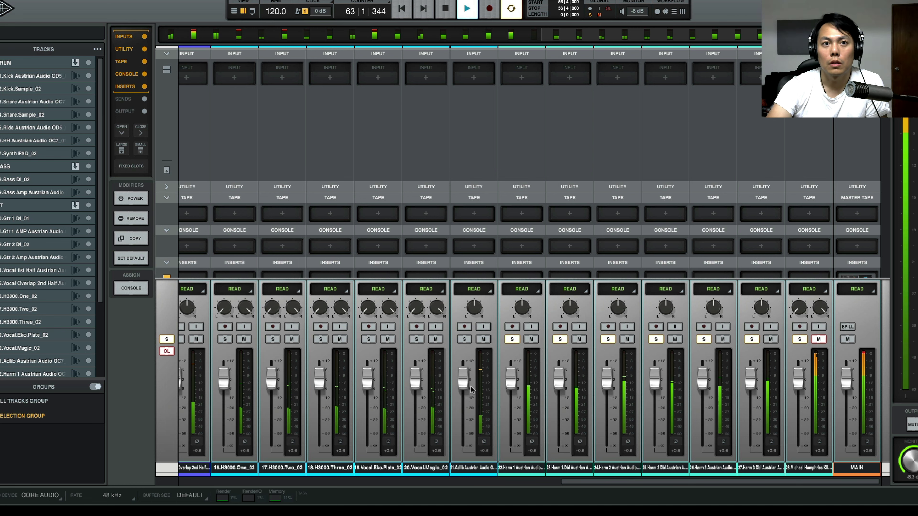
Lower the faders of tracks 16.H3000.One_02 through 28 together to -10.3 dB, replay from bar 56, and select the 21.Adlib channel
scroll(472, 399, left, 5)
scroll(472, 399, right, 3)
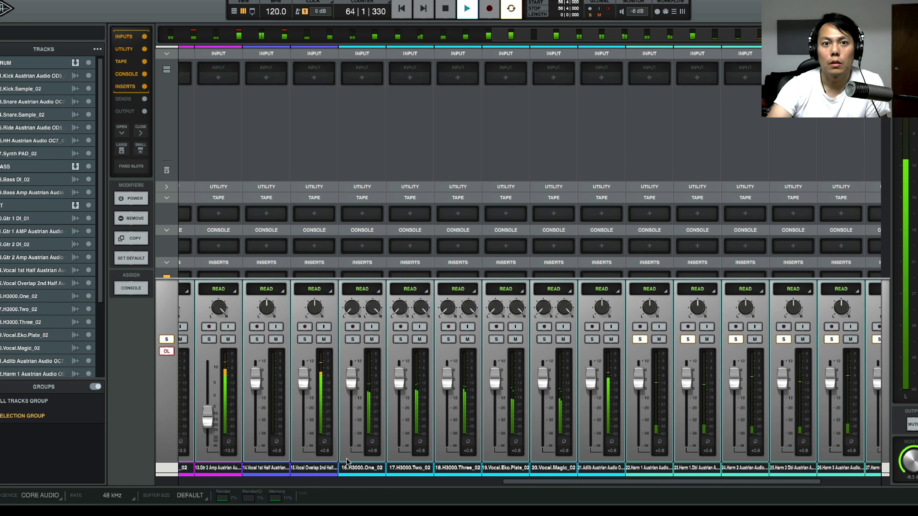
click(349, 472)
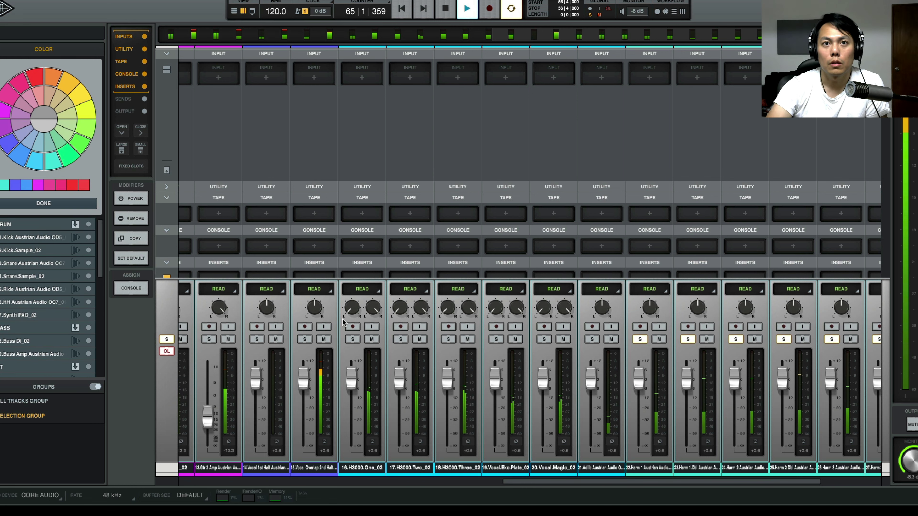
click(348, 471)
scroll(862, 472, right, 3)
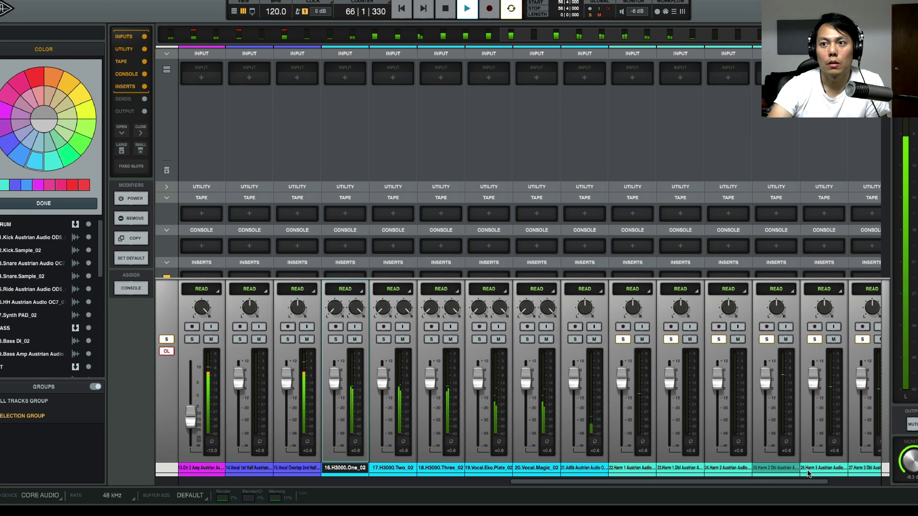
shift+click(808, 468)
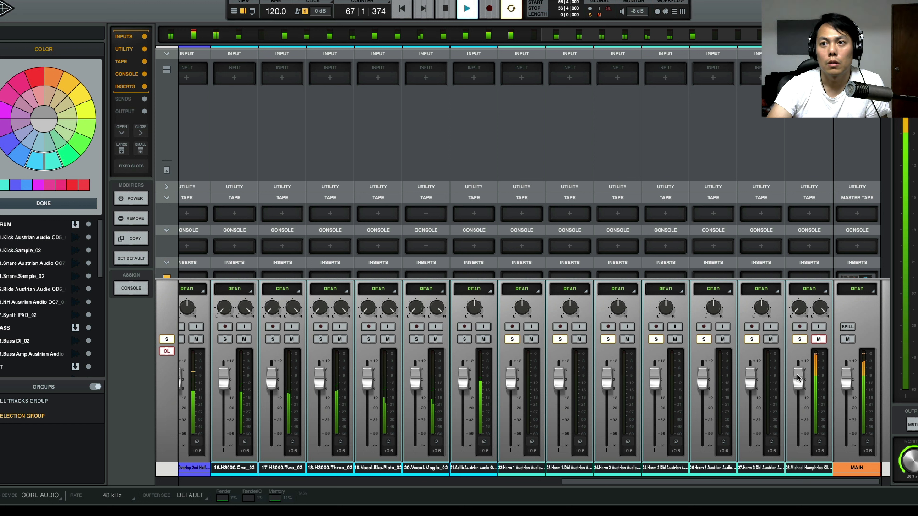
drag(755, 389, 756, 404)
key(space)
key(space)
click(478, 468)
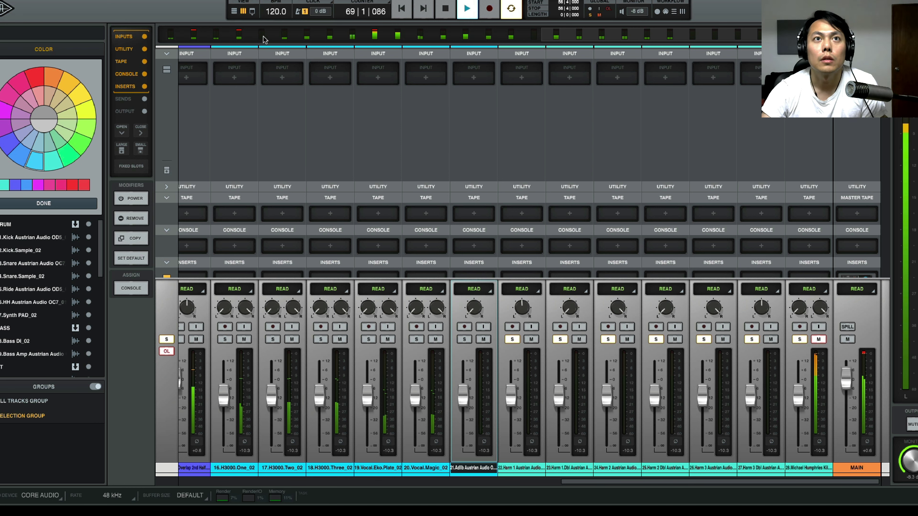
In the timeline, select tracks 21.Adlib through 28, enlarge their track height, and replay from bar 56 while checking their pan settings
click(234, 12)
scroll(328, 311, down, 2)
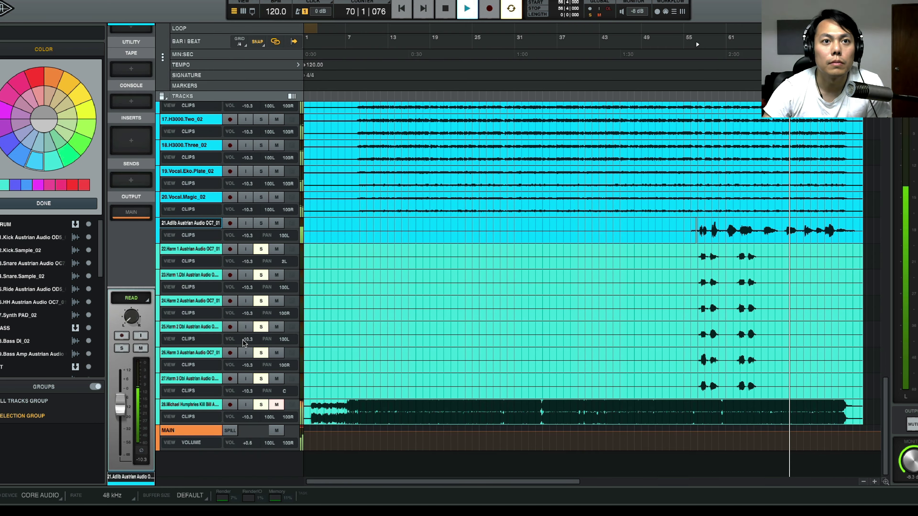
click(192, 409)
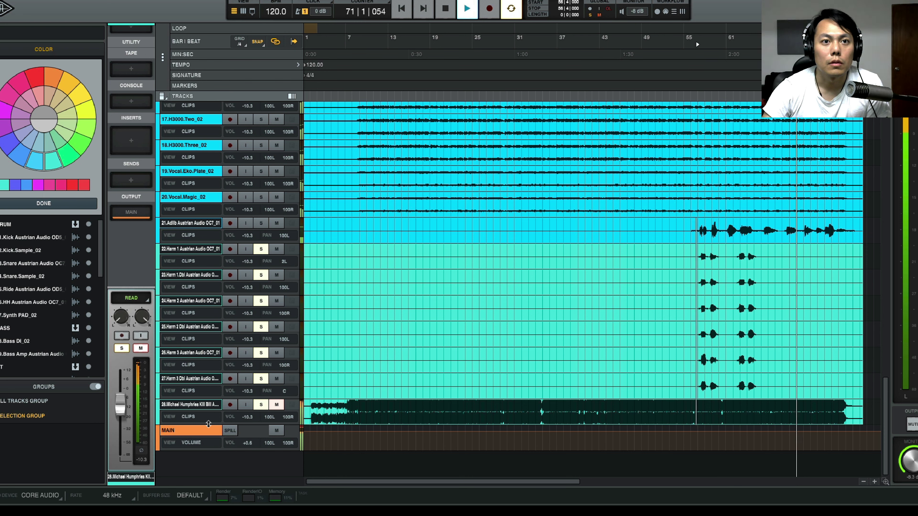
drag(209, 424, 213, 443)
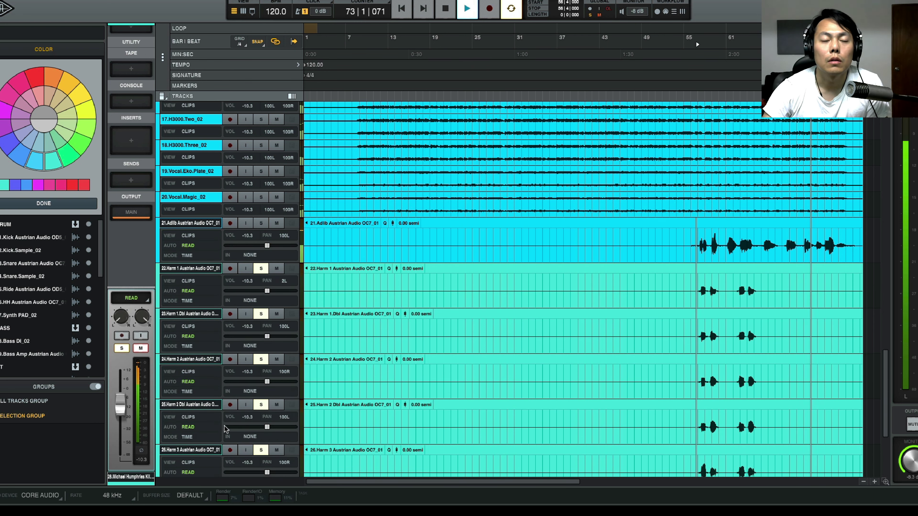
scroll(225, 426, down, 1)
key(space)
key(space)
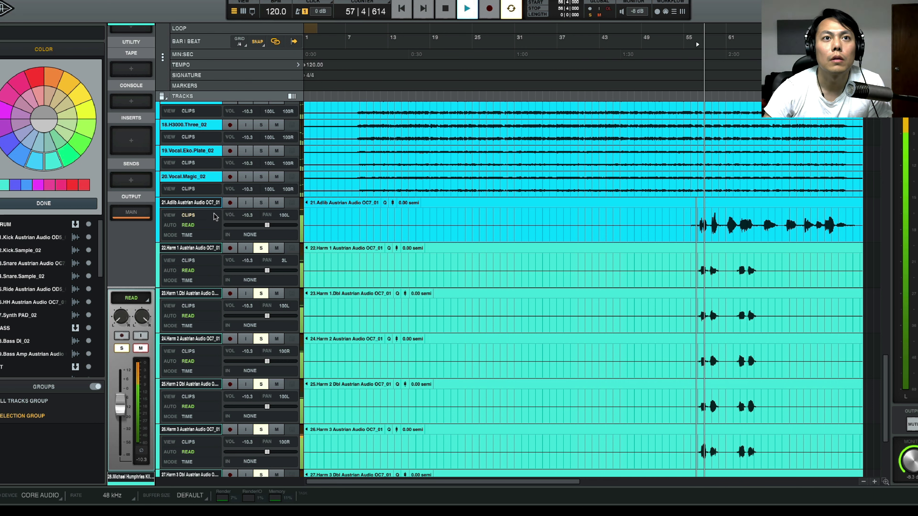
scroll(232, 277, down, 2)
scroll(232, 277, down, 1)
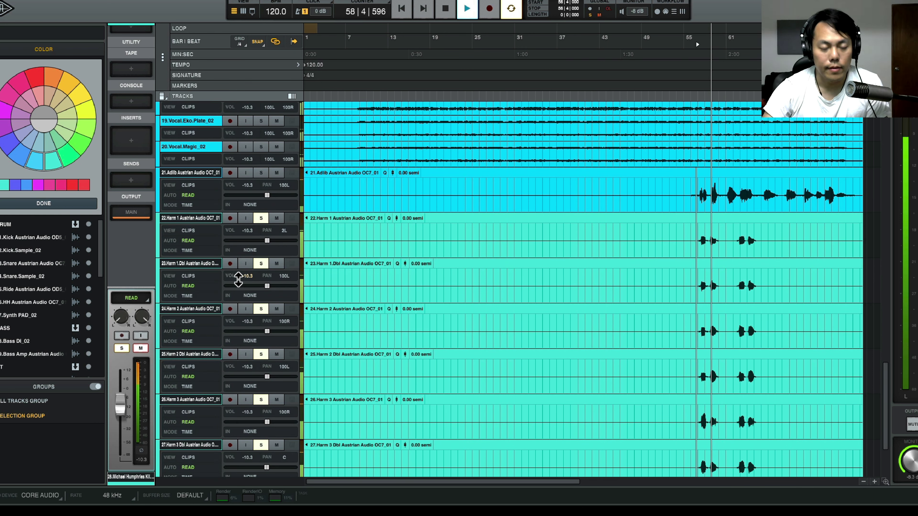
Return to the mixer, select tracks 22.Harm 1 through 27.Harm 3 Dbl, and lower their faders together to about -19.5 dB
key(super+equal)
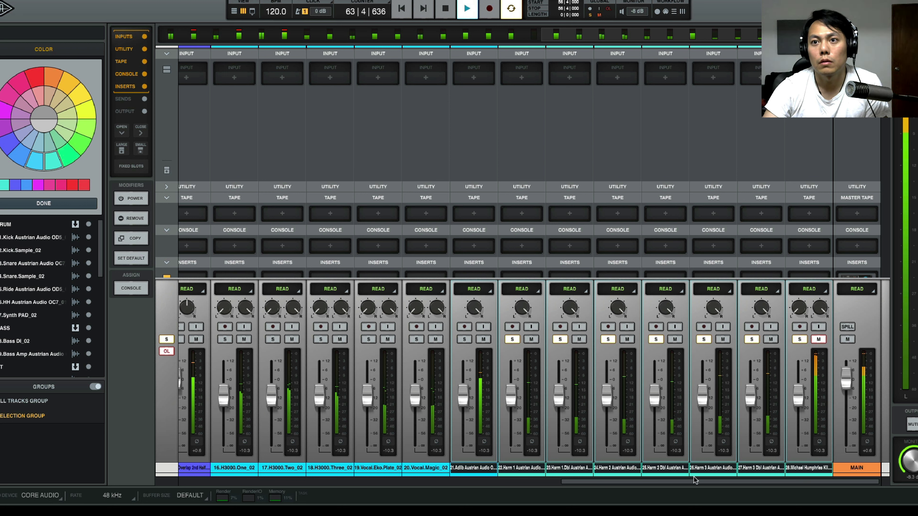
click(698, 468)
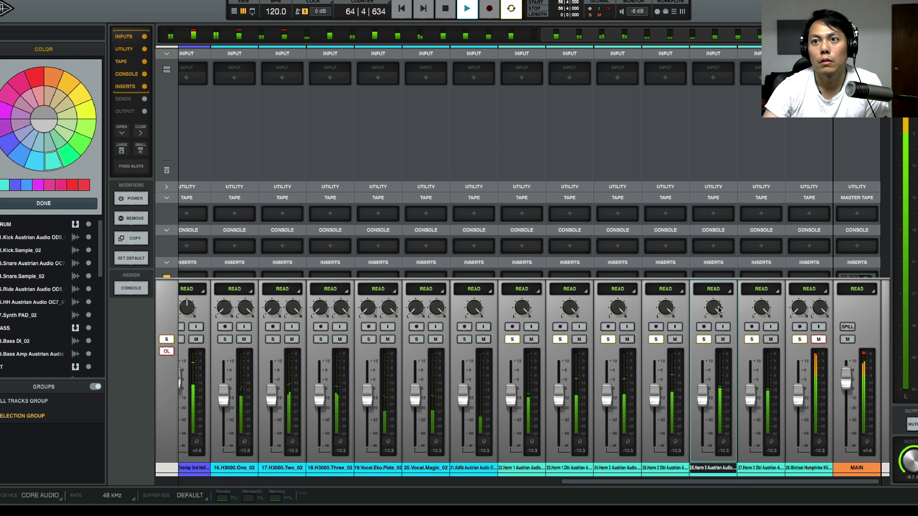
click(610, 339)
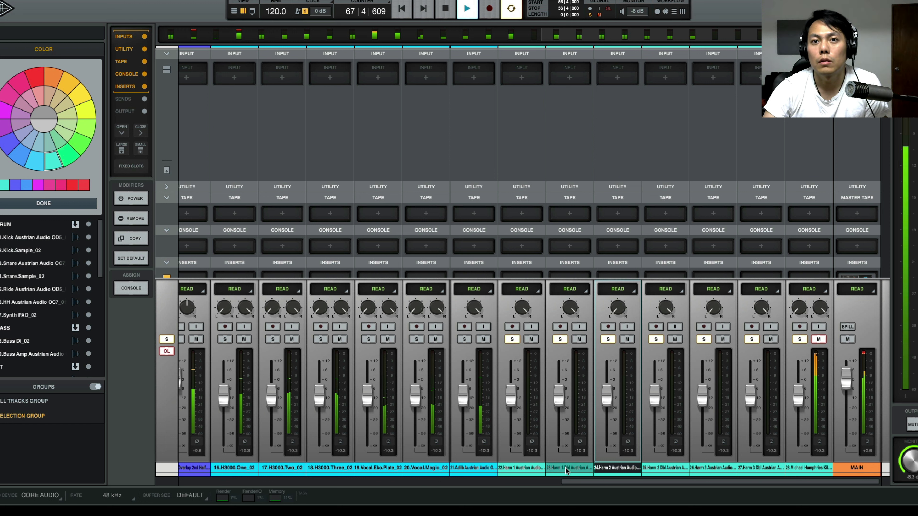
click(533, 470)
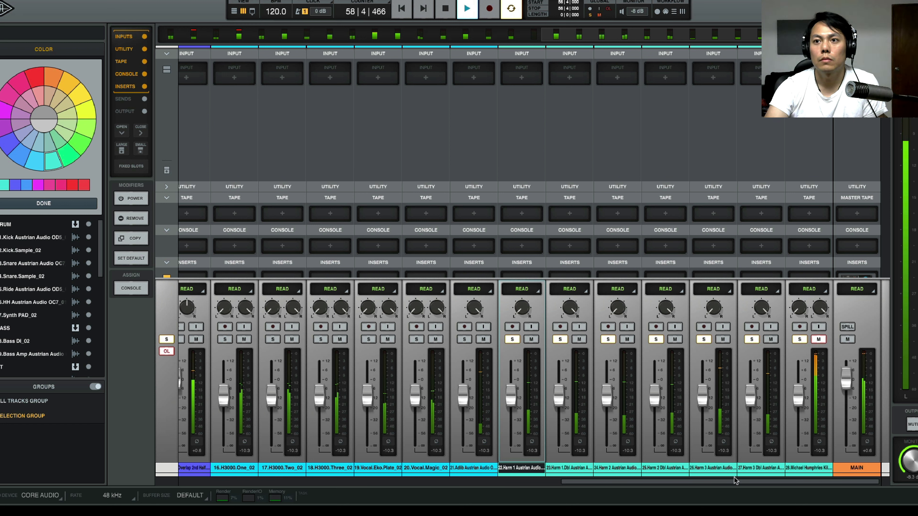
shift+click(755, 476)
drag(750, 397, 752, 414)
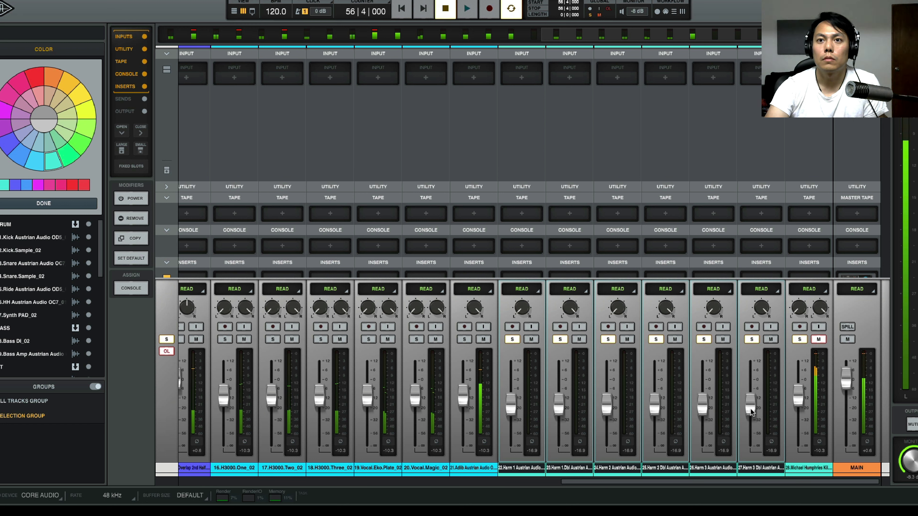
drag(750, 409, 752, 412)
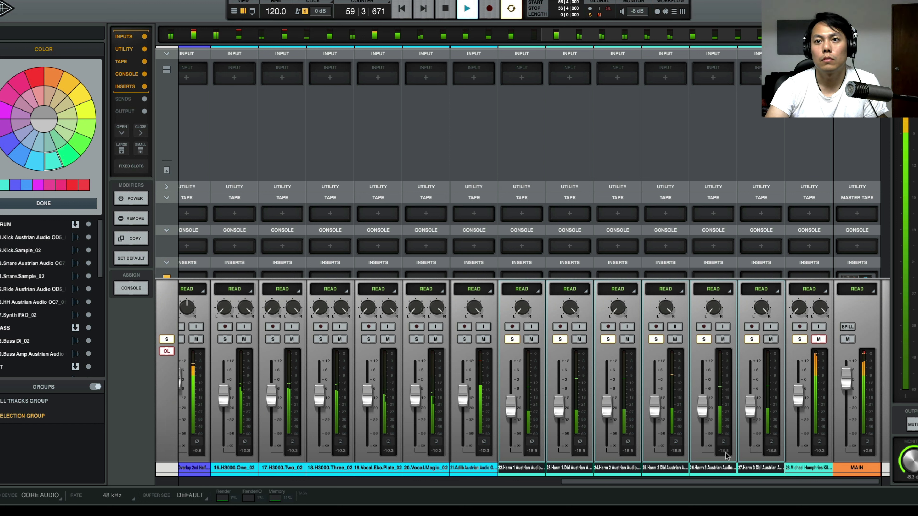
drag(703, 421, 703, 422)
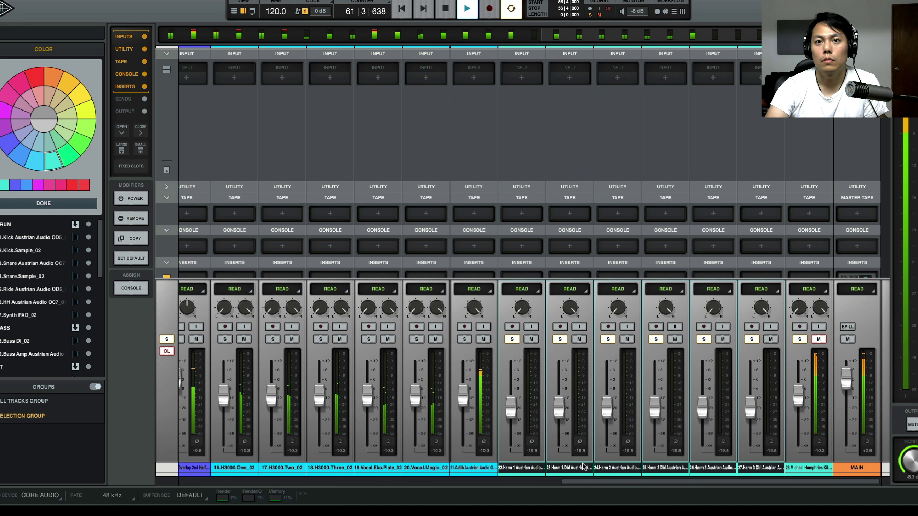
Replay from bar 56, set the 11.Gtr 1 AMP fader to -14.1 dB, and fine-tune the GT bus fader
key(space)
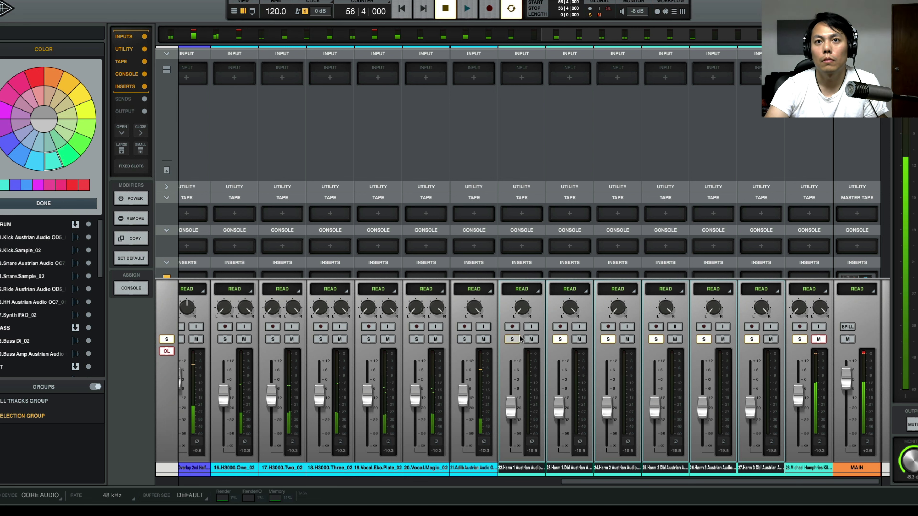
scroll(470, 383, left, 10)
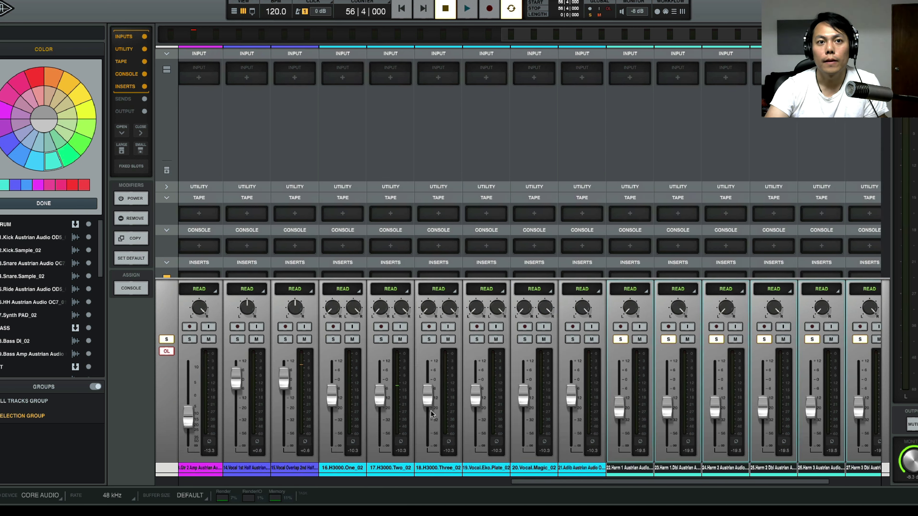
key(space)
scroll(435, 413, left, 5)
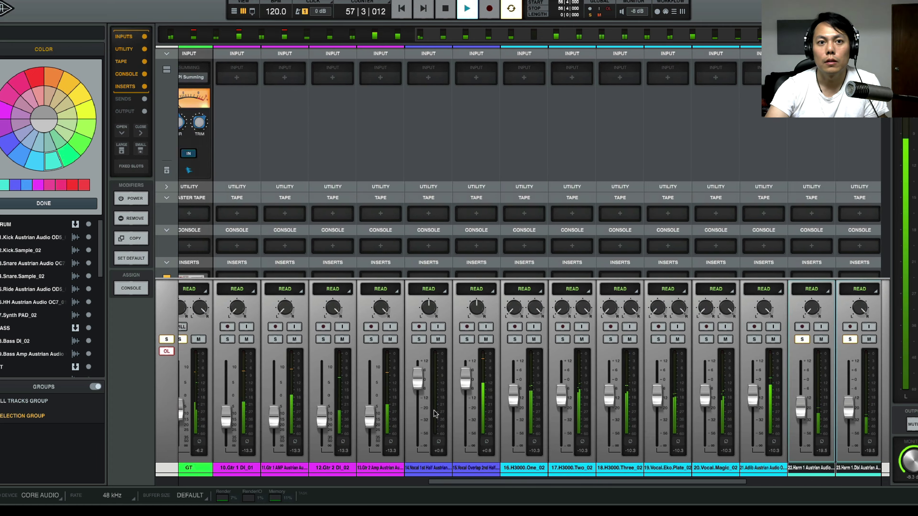
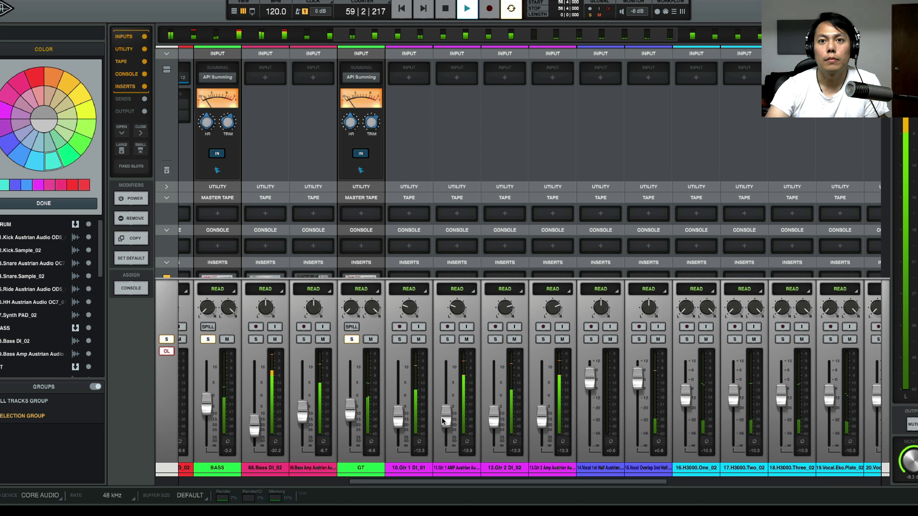
drag(441, 418, 441, 419)
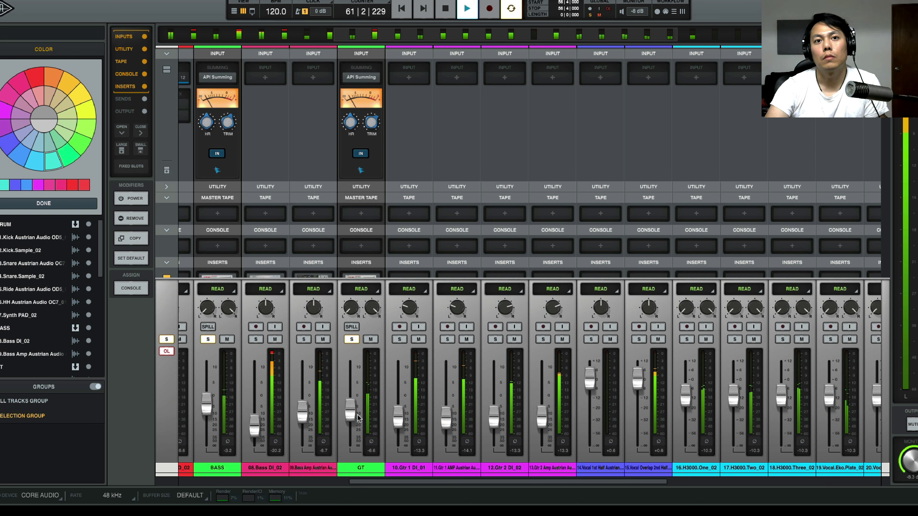
drag(358, 418, 357, 412)
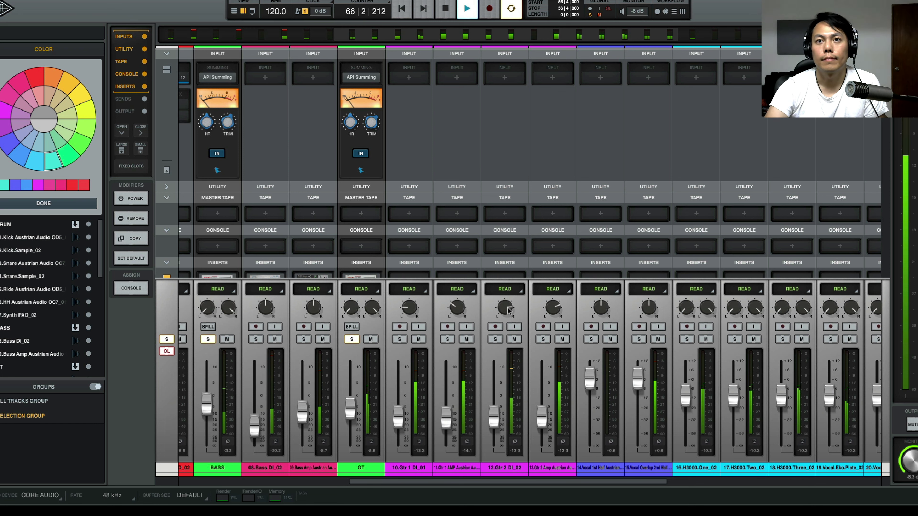
scroll(542, 325, right, 10)
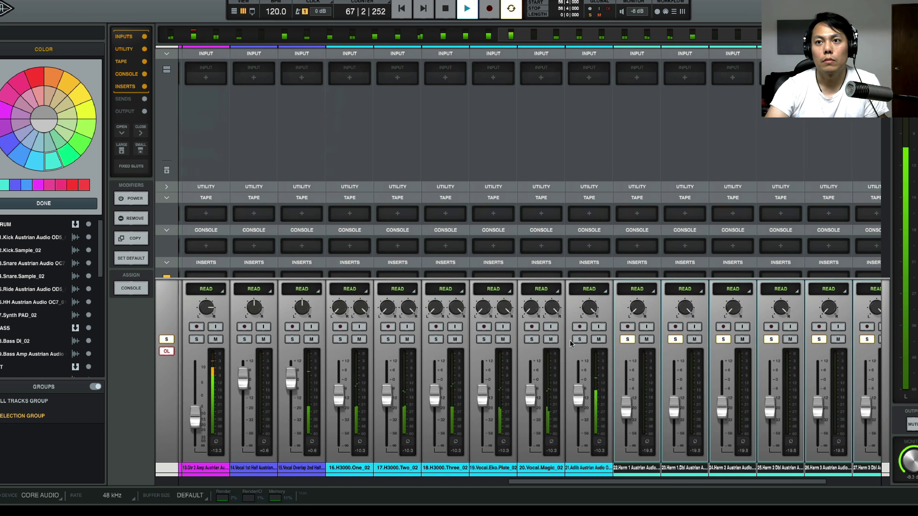
Solo tracks 21.Adlib back through 16.H3000.One_02 alongside the soloed harmonies, and replay from bar 56
key(space)
scroll(543, 347, left, 1)
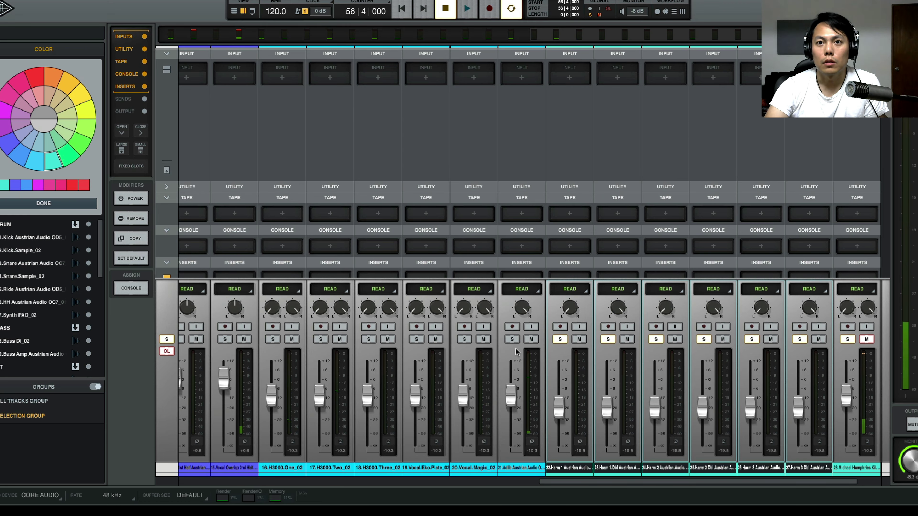
drag(512, 343, 386, 342)
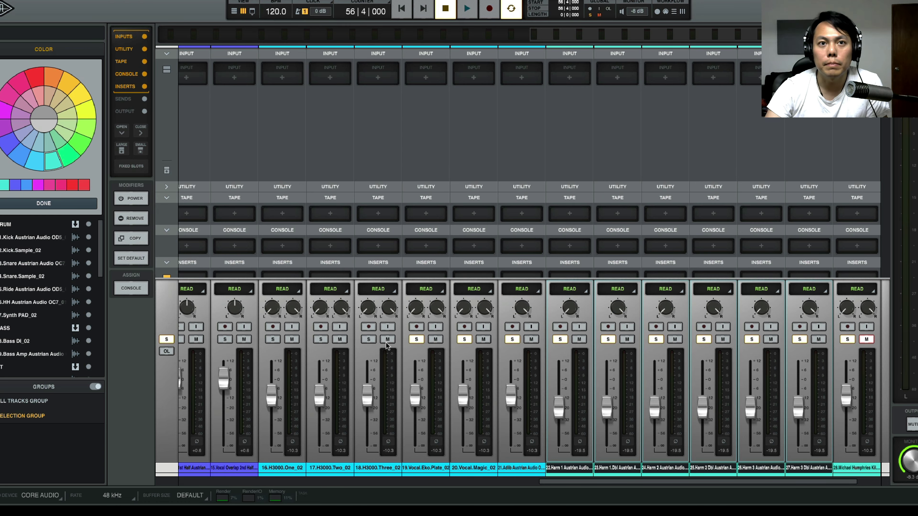
key(space)
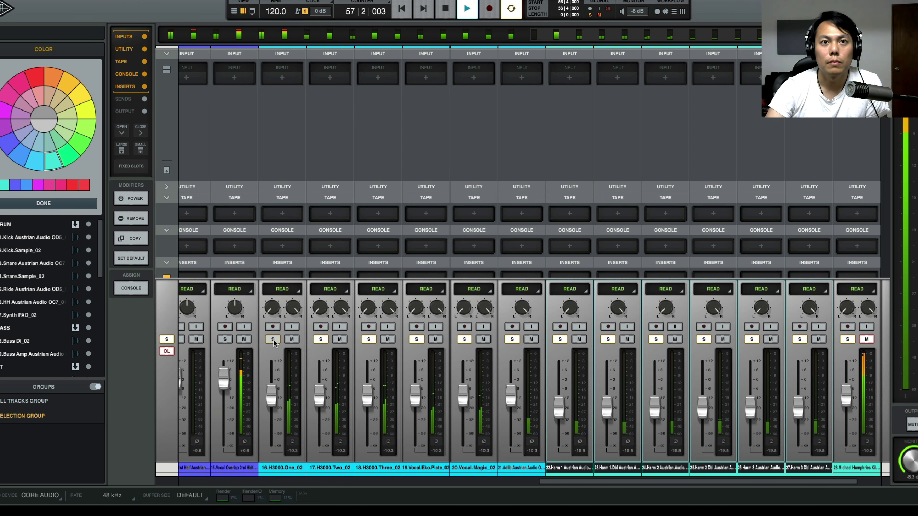
click(273, 339)
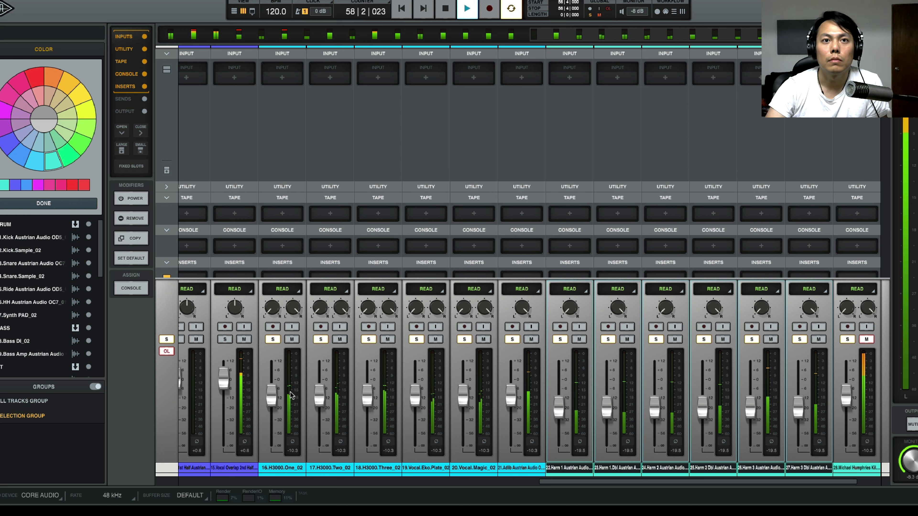
Lower the faders of tracks 16.H3000.One_02 through 20.Vocal.Magic_02 to roughly -18 to -23 dB, and clear all solos
drag(279, 401, 362, 411)
drag(416, 398, 458, 410)
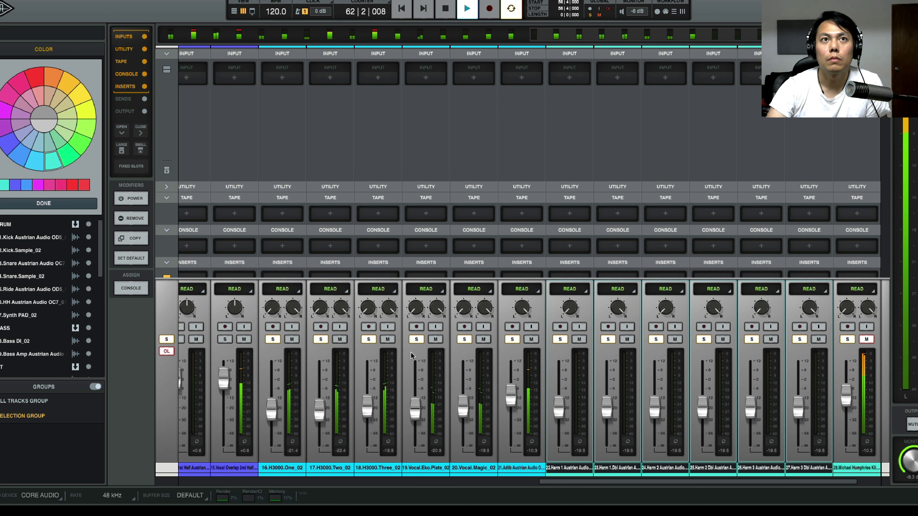
click(590, 16)
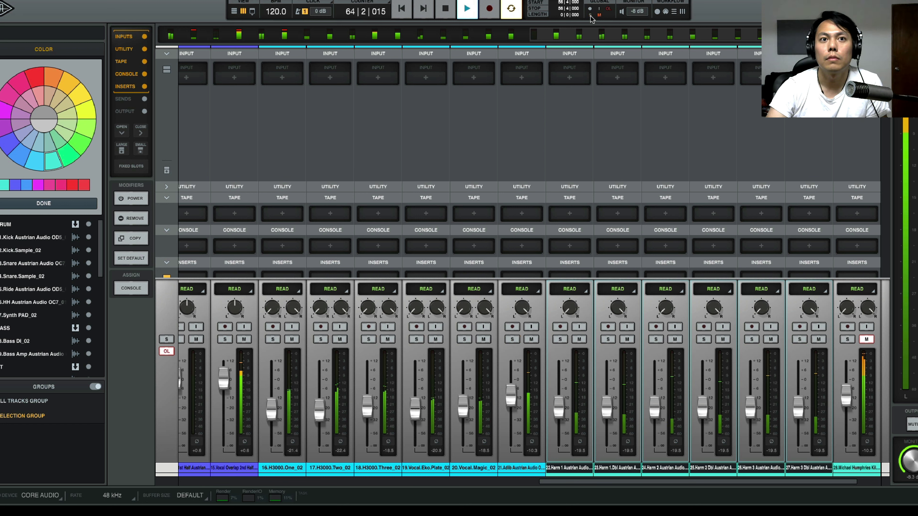
Solo tracks 16.H3000.One_02 through 19.Vocal.Eko.Plate_02 and lower the 19.Vocal.Eko.Plate_02 fader to -23.9 dB
click(271, 339)
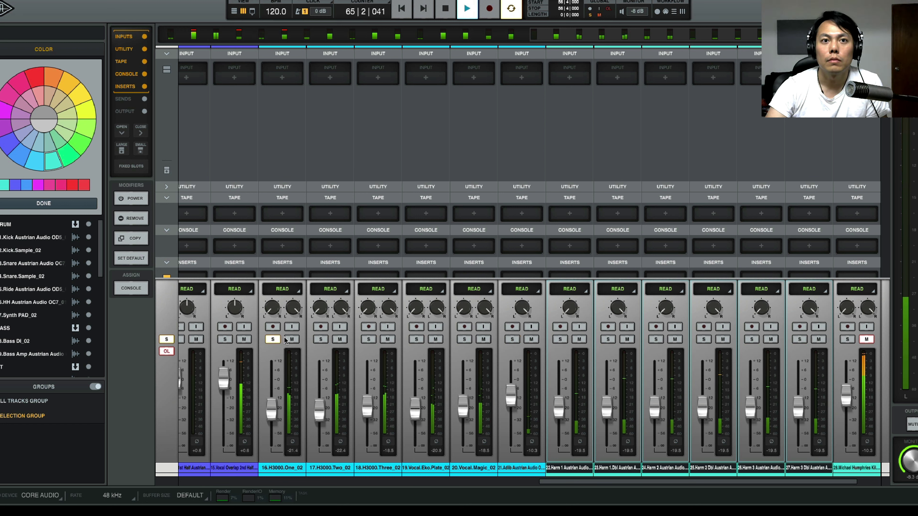
click(321, 339)
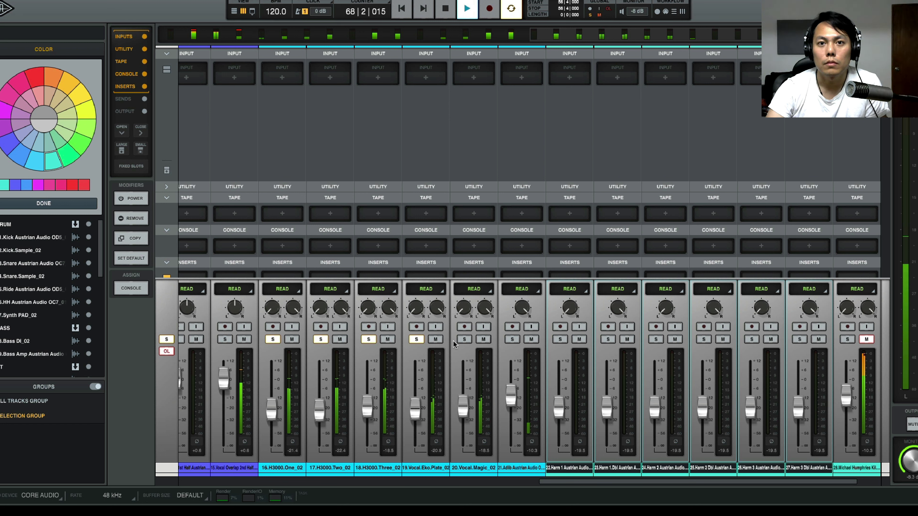
drag(416, 408, 420, 417)
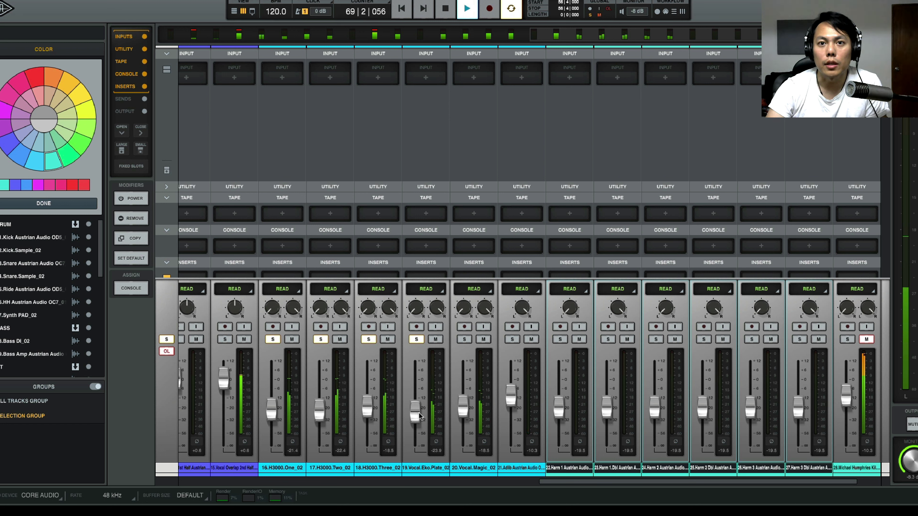
Solo only 20.Vocal.Magic_02 by unsoloing tracks 16 through 19, and raise its fader to -11.6 dB
click(464, 340)
click(416, 339)
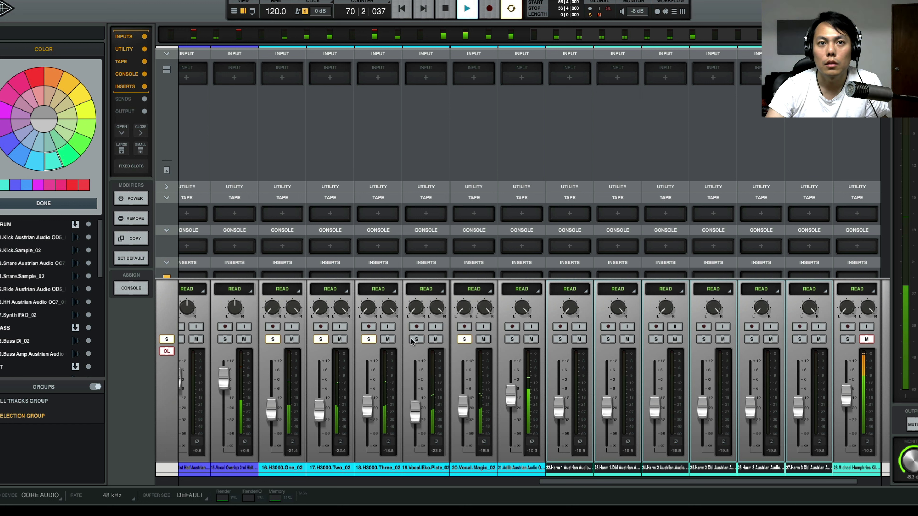
click(369, 339)
click(320, 339)
click(273, 339)
drag(455, 415, 454, 405)
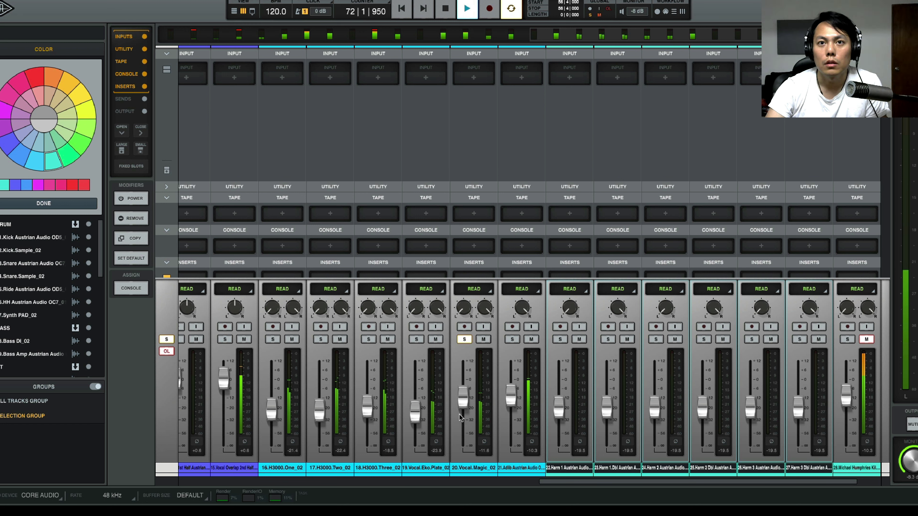
Unsolo 20.Vocal.Magic_02, raise the 19.Vocal.Eko.Plate_02 fader to -12.7 dB, and solo that track
click(464, 340)
click(464, 339)
mouse_move(416, 412)
mouse_down()
mouse_move(416, 420)
mouse_move(419, 398)
mouse_up()
click(413, 341)
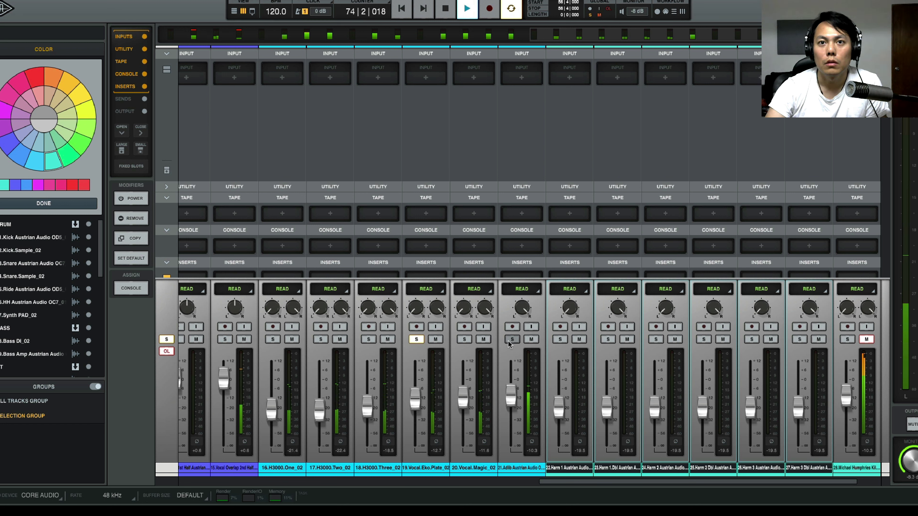
Solo 21.Adlib and 18.H3000.Three_02 in place of 19.Vocal.Eko.Plate_02, with the adlib panned 50R and its fader at -12.7 dB
click(509, 340)
click(416, 339)
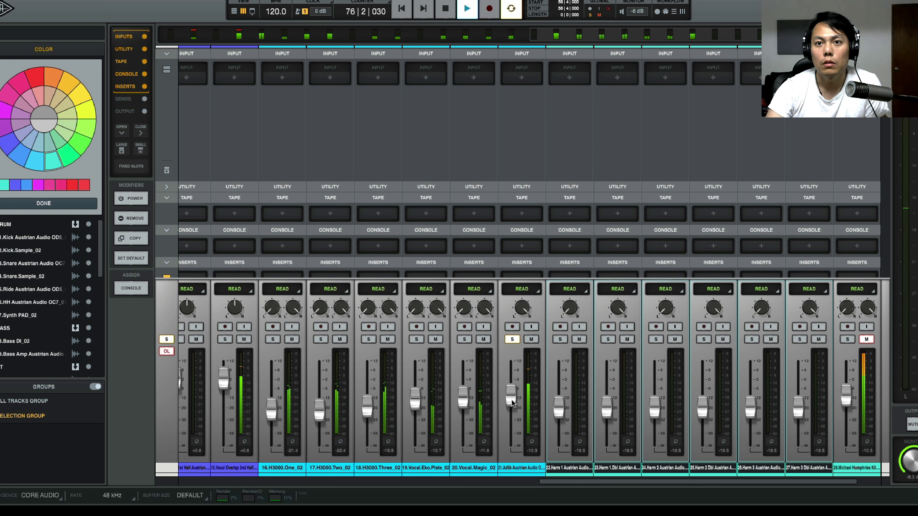
drag(512, 398, 511, 381)
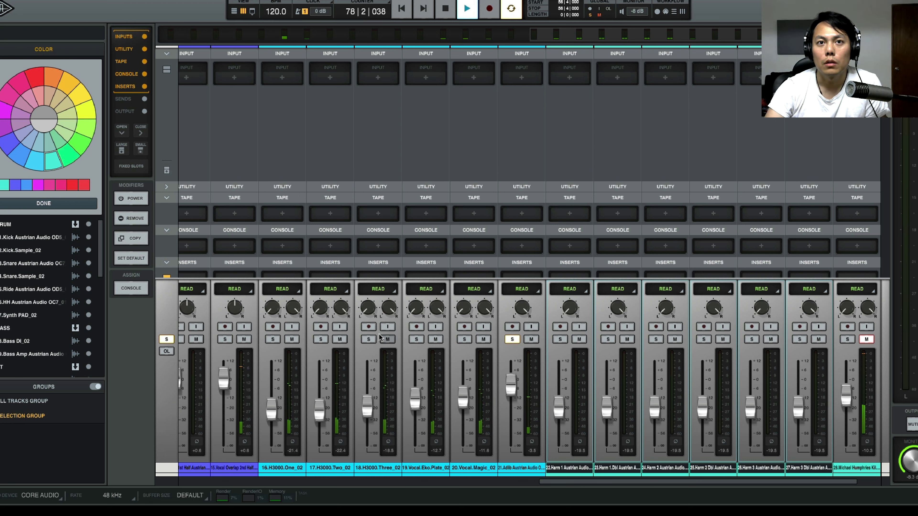
click(365, 338)
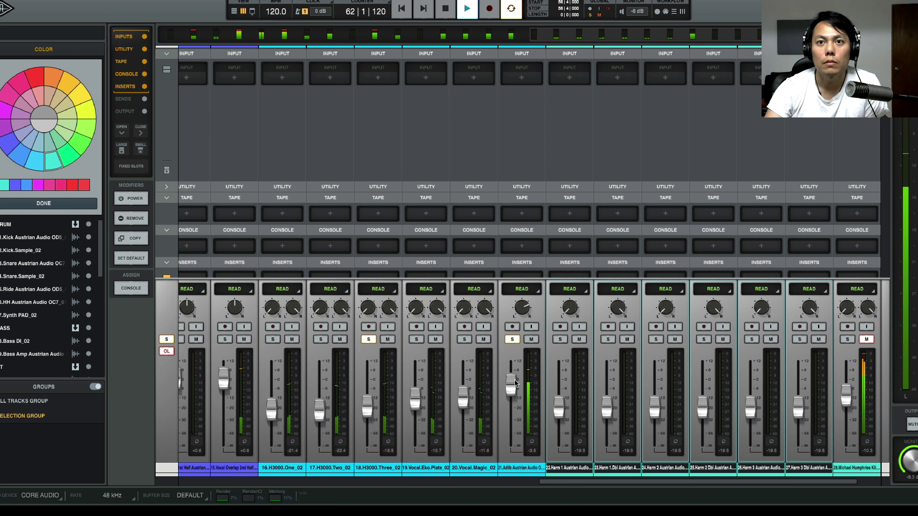
drag(515, 383, 515, 398)
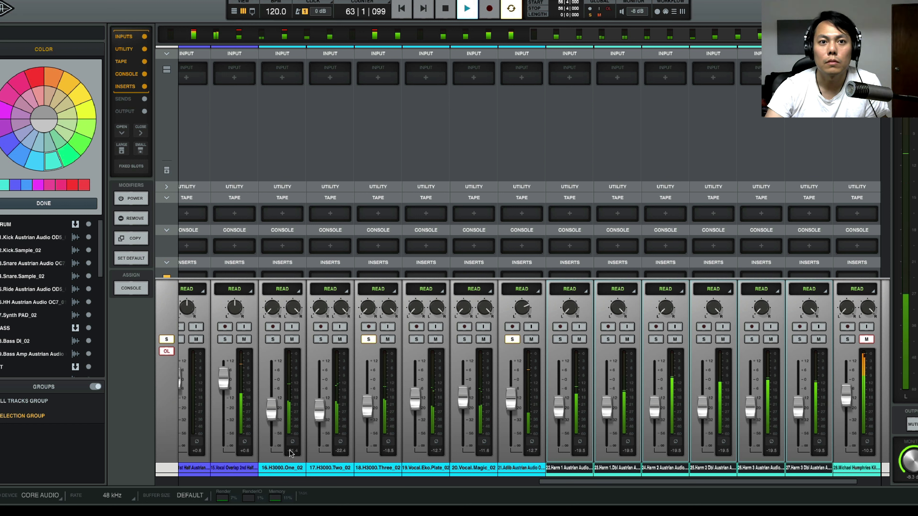
Solo 16.H3000.One_02 and 17.H3000.Two_02, and lower the faders of all three H3000 tracks to roughly -25 to -26 dB
click(272, 339)
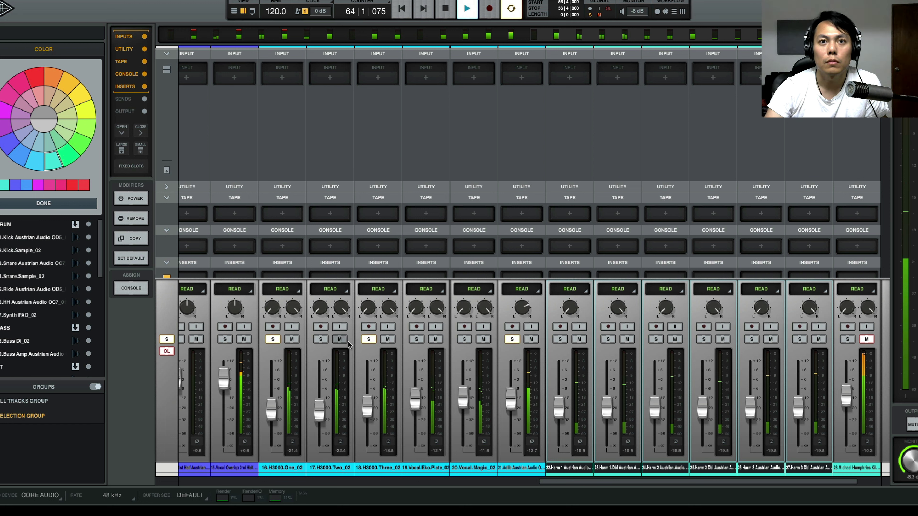
click(322, 339)
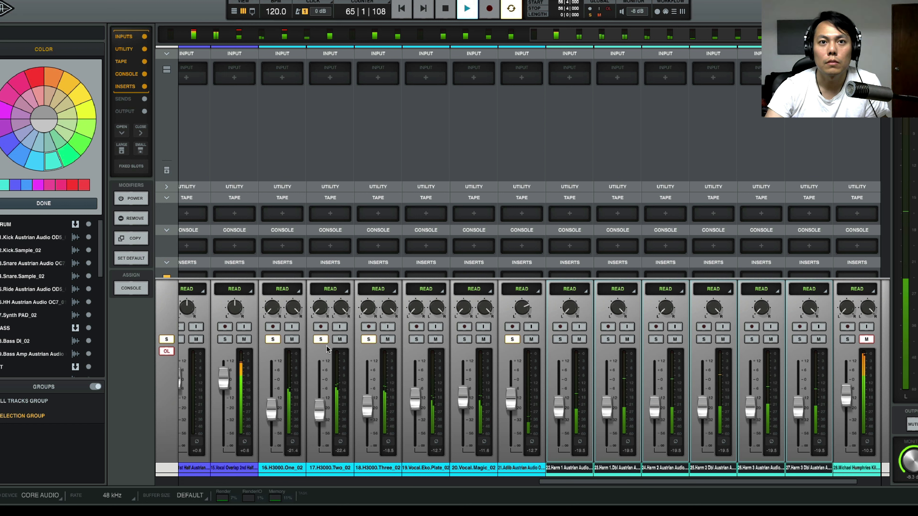
drag(271, 409, 271, 416)
drag(319, 409, 374, 414)
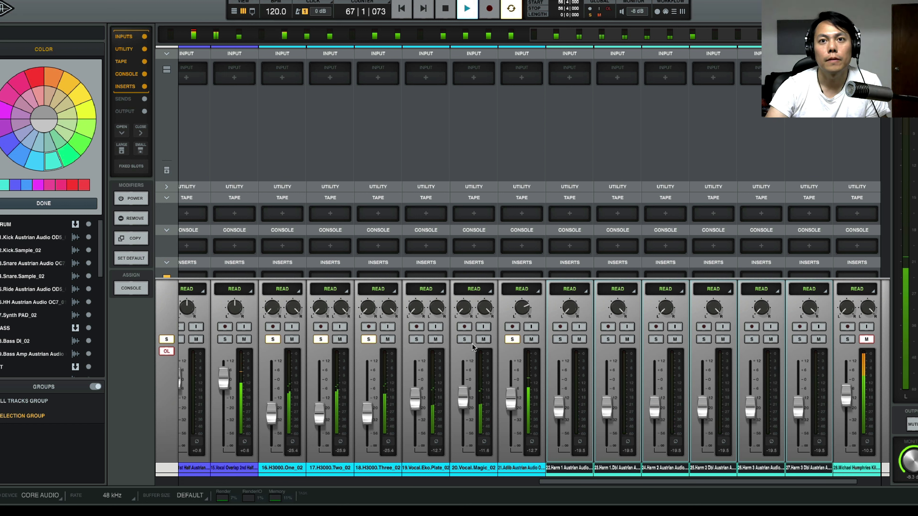
Clear the solos on 21.Adlib and the three H3000 tracks, and stop playback
click(512, 339)
click(368, 339)
click(320, 340)
click(272, 339)
key(space)
Solo the 14.Vocal 1st Half track and replay from bar 56
scroll(279, 343, left, 1)
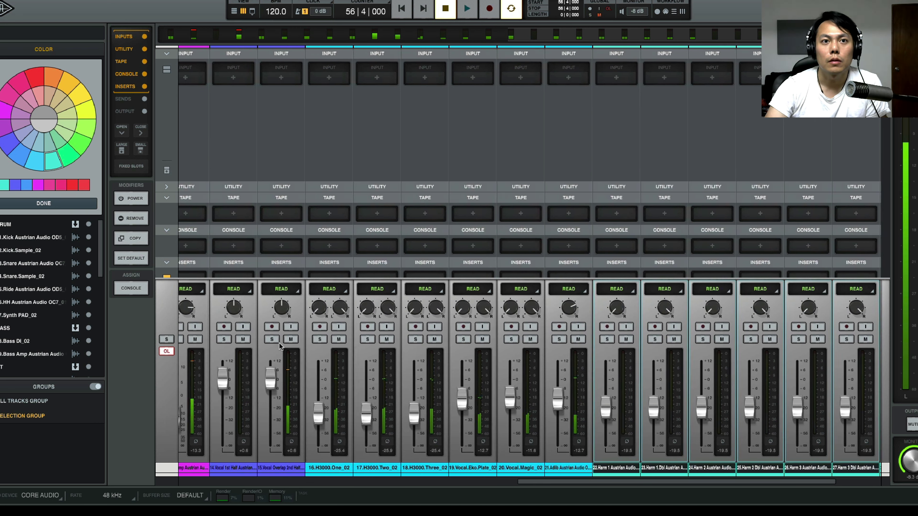
scroll(280, 344, left, 2)
click(264, 339)
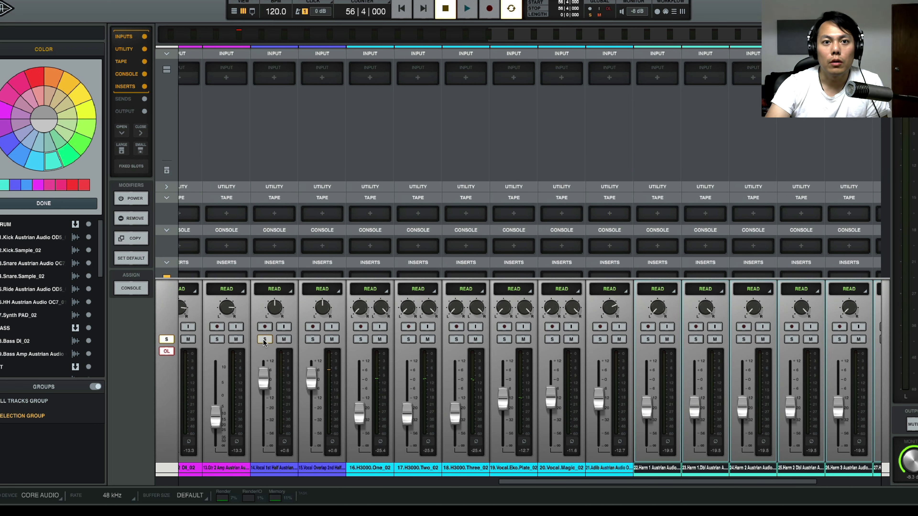
key(space)
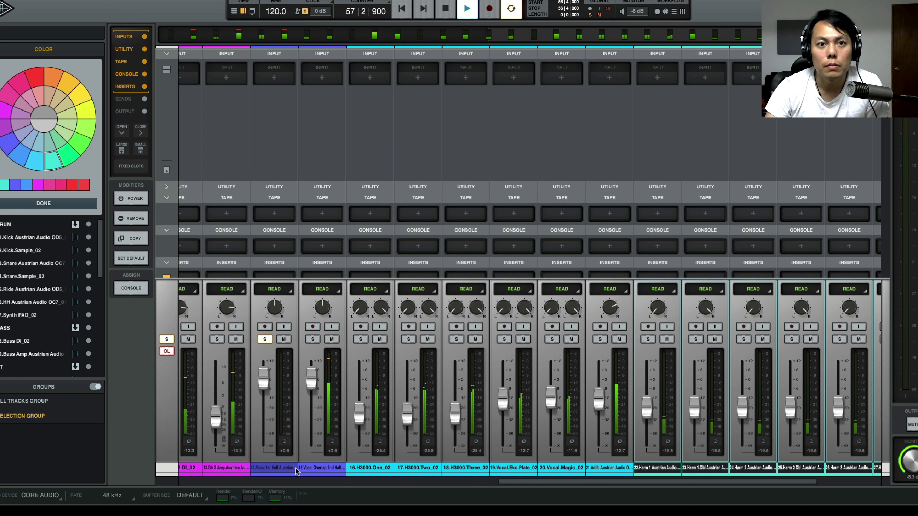
key(space)
key(space)
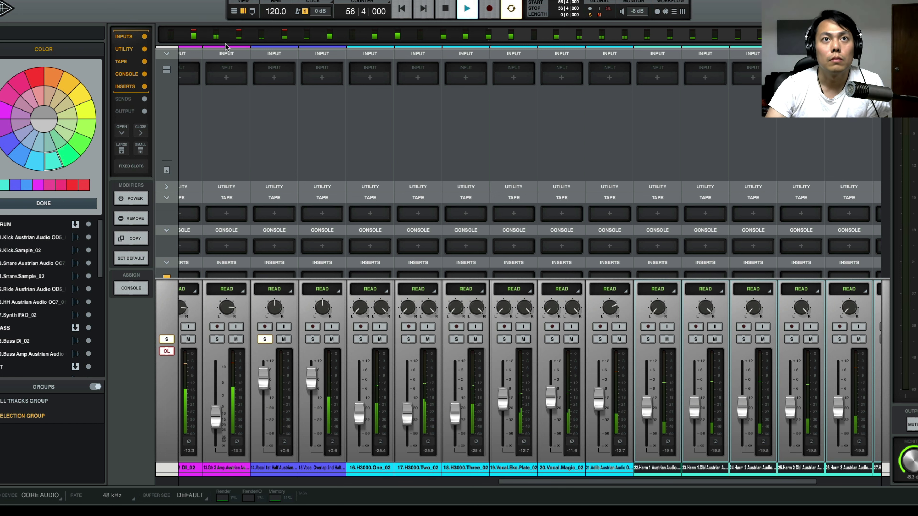
Switch to the timeline, play from bar 8 where the 14.Vocal 1st Half clip starts, and stop playback
click(234, 11)
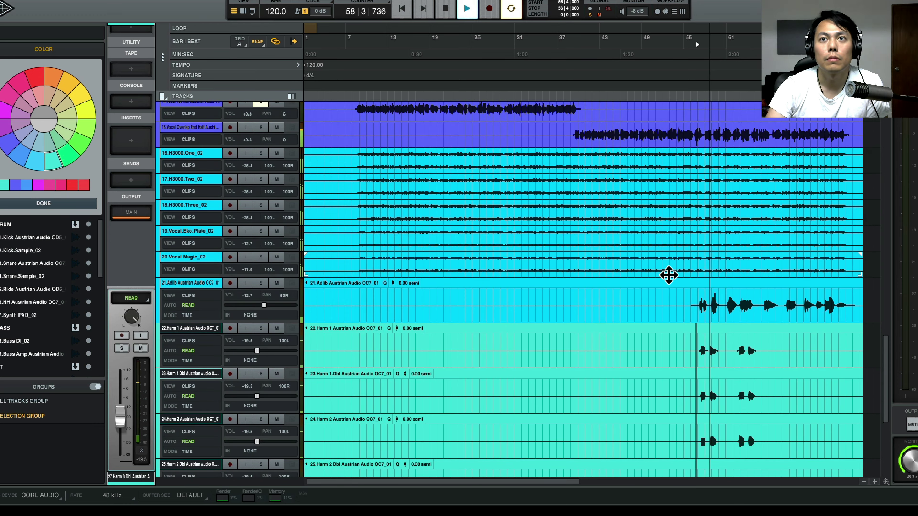
scroll(360, 129, up, 3)
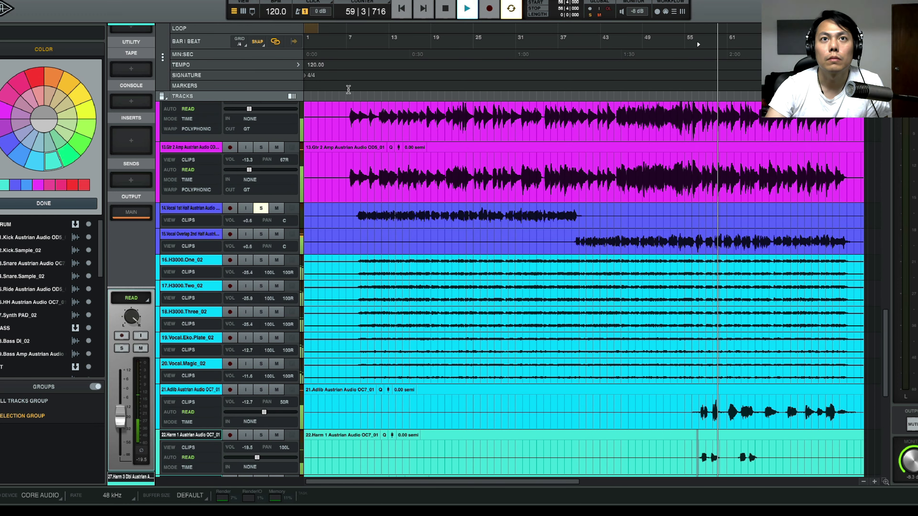
click(352, 113)
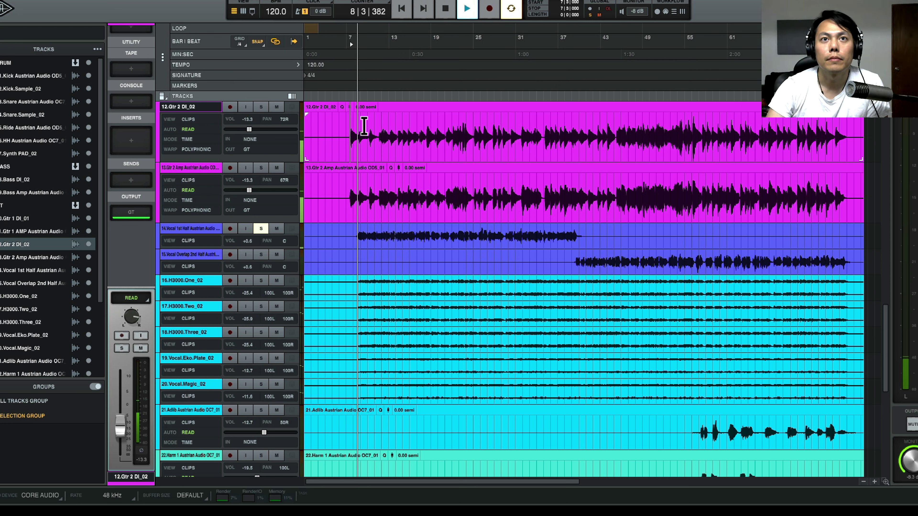
click(362, 195)
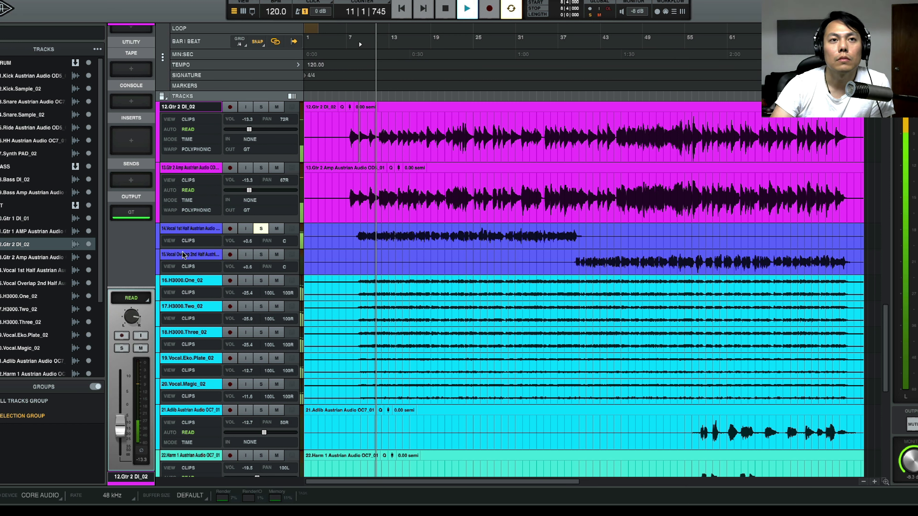
key(space)
Select the 14.Vocal 1st Half and 15.Vocal Overlap 2nd Half tracks together
shift+click(205, 255)
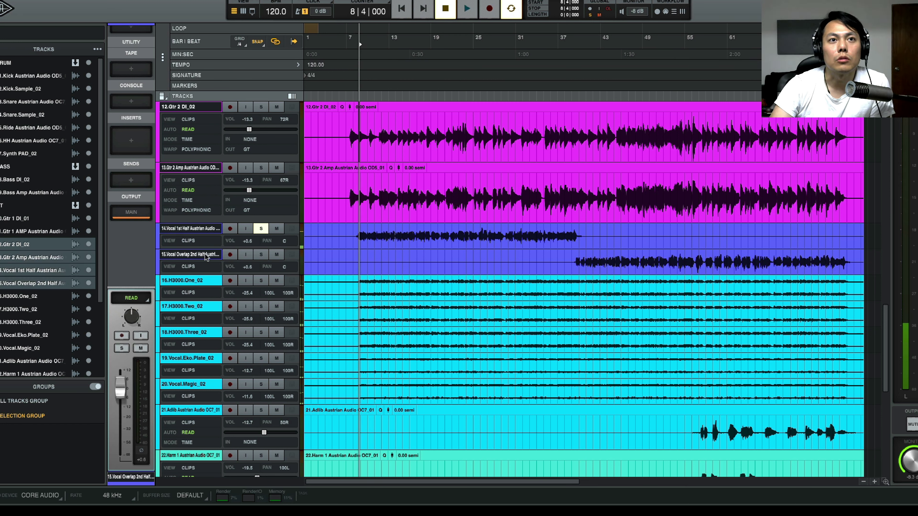
click(205, 231)
click(159, 256)
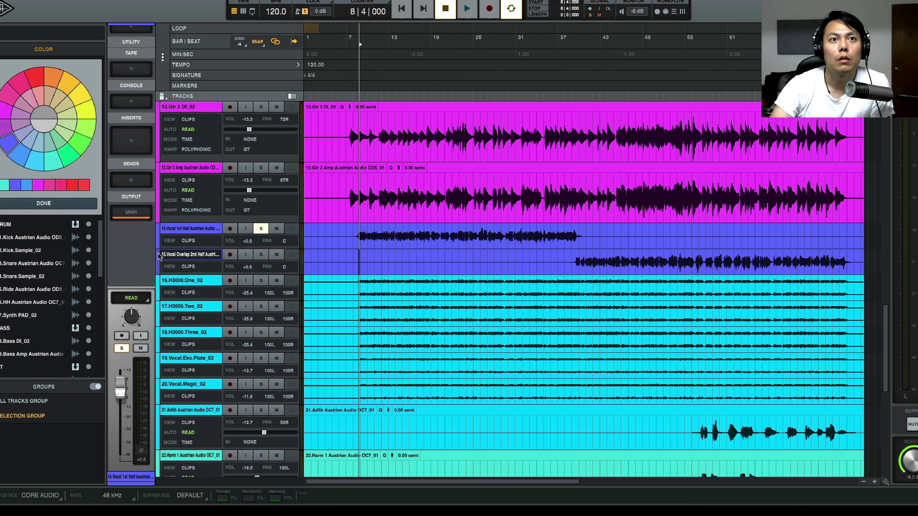
click(159, 234)
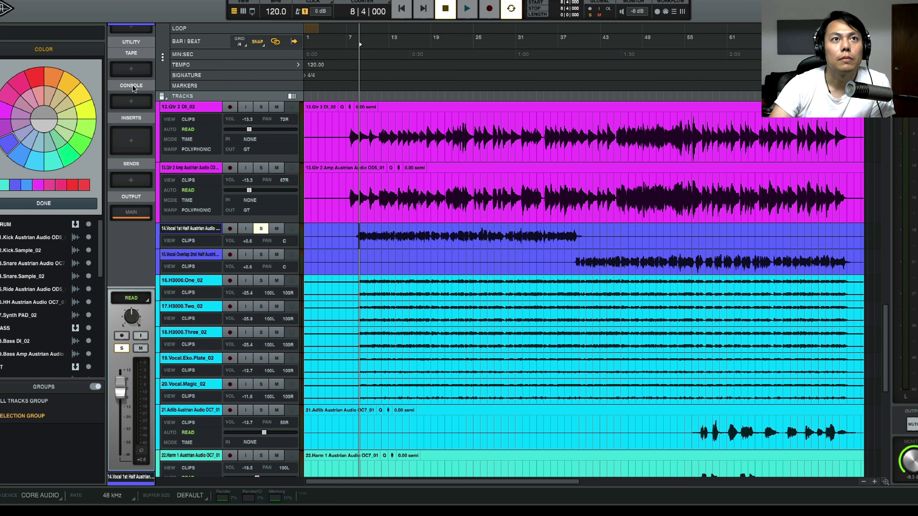
click(210, 253)
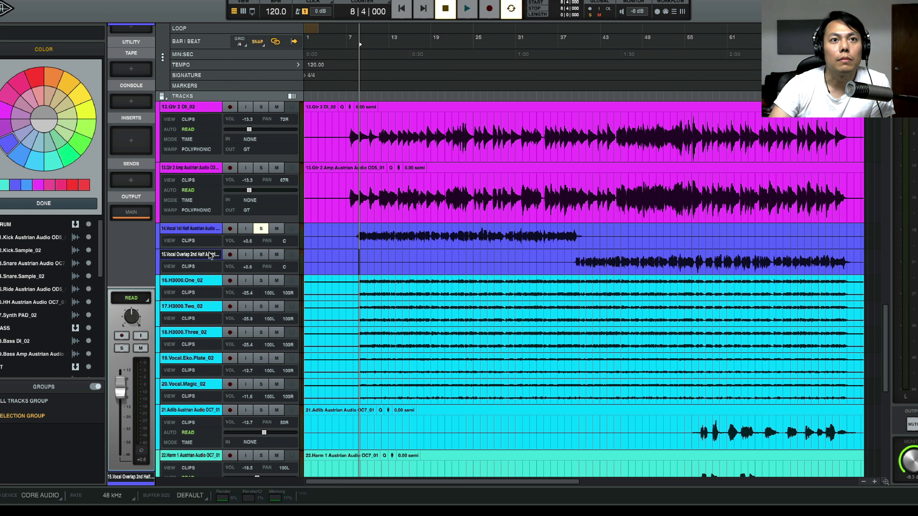
click(212, 236)
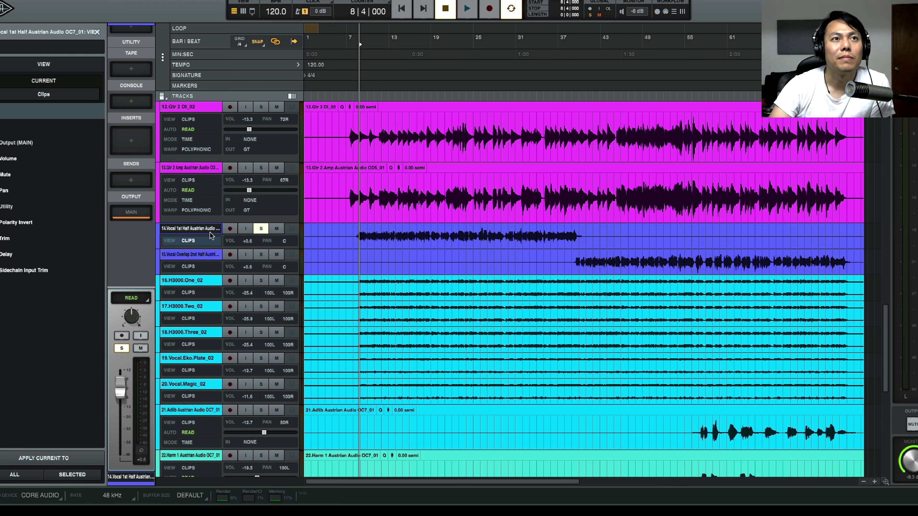
click(205, 257)
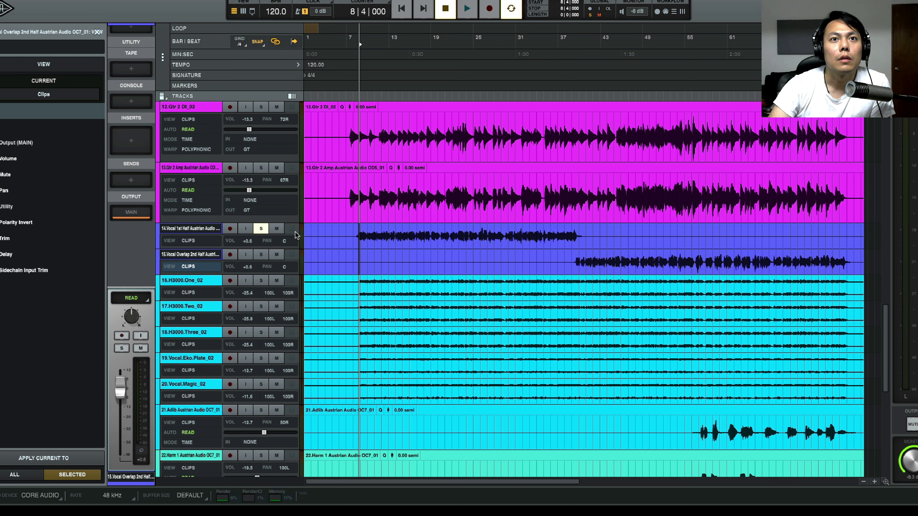
Place the playhead in bar 3 and select the 20.Vocal.Magic_02 track
click(323, 238)
click(198, 245)
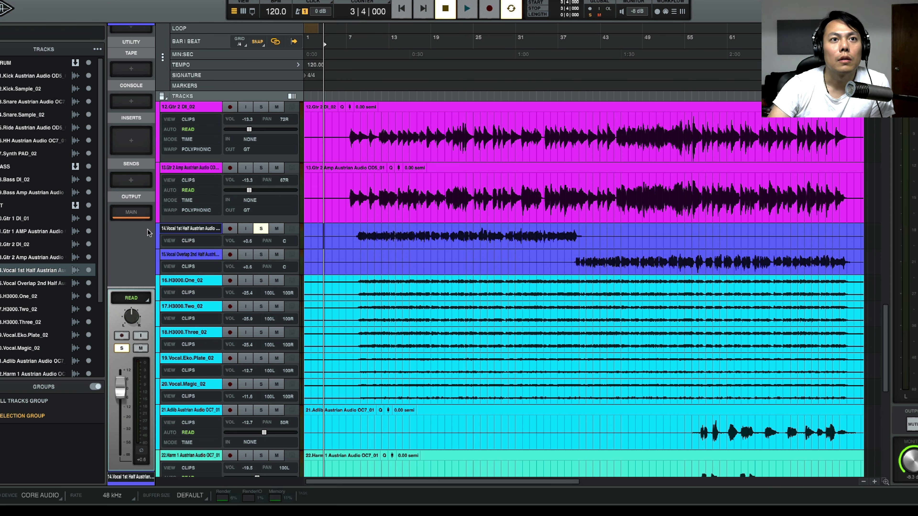
click(211, 386)
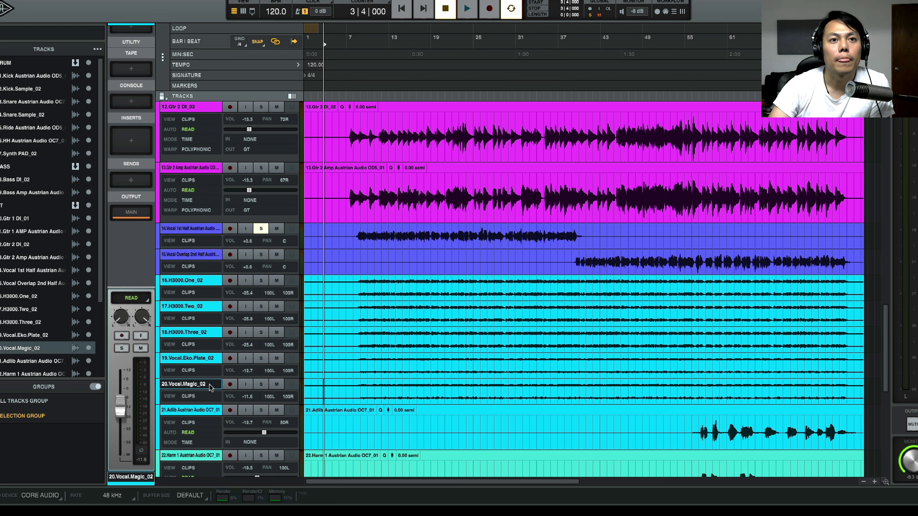
Fill in the new-track settings for a stereo bus named VOX with API Summing
click(205, 233)
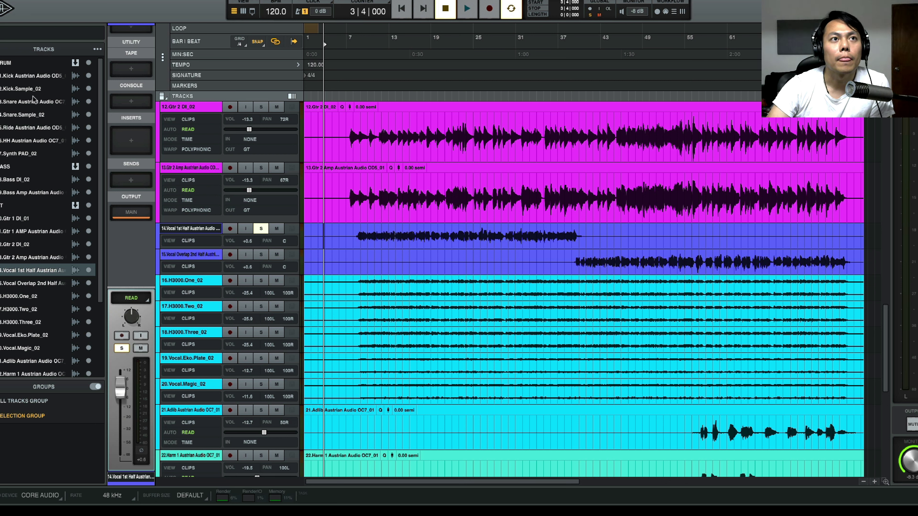
click(98, 49)
click(70, 91)
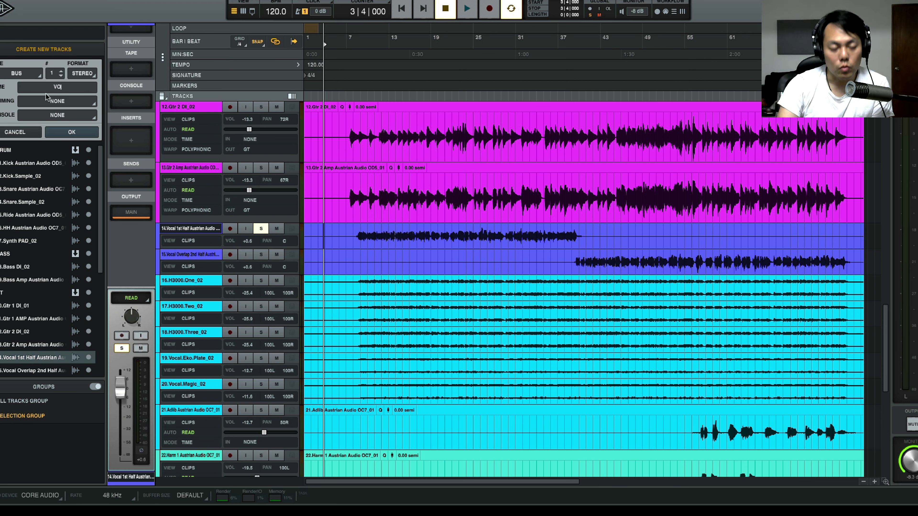
click(63, 102)
click(68, 126)
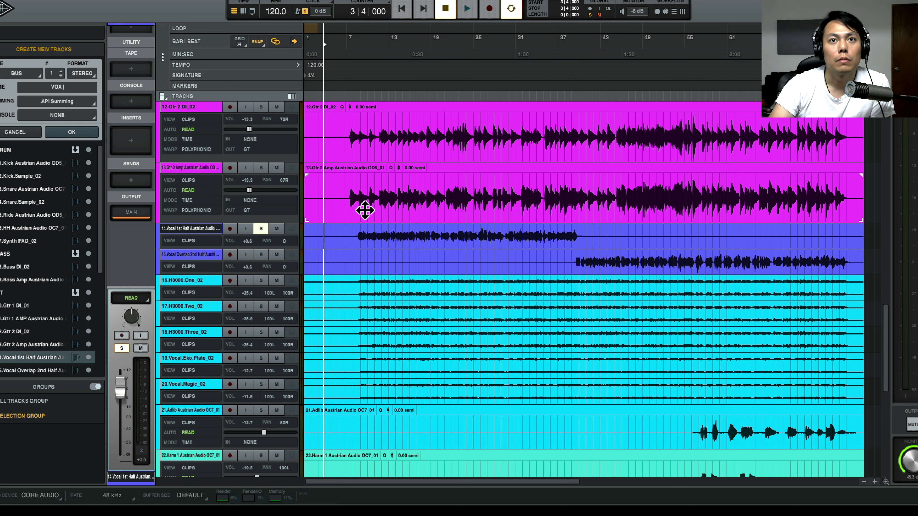
Route the 14.Vocal 1st Half and 15.Vocal Overlap 2nd Half tracks to a new stereo API Summing bus named VOX
click(363, 236)
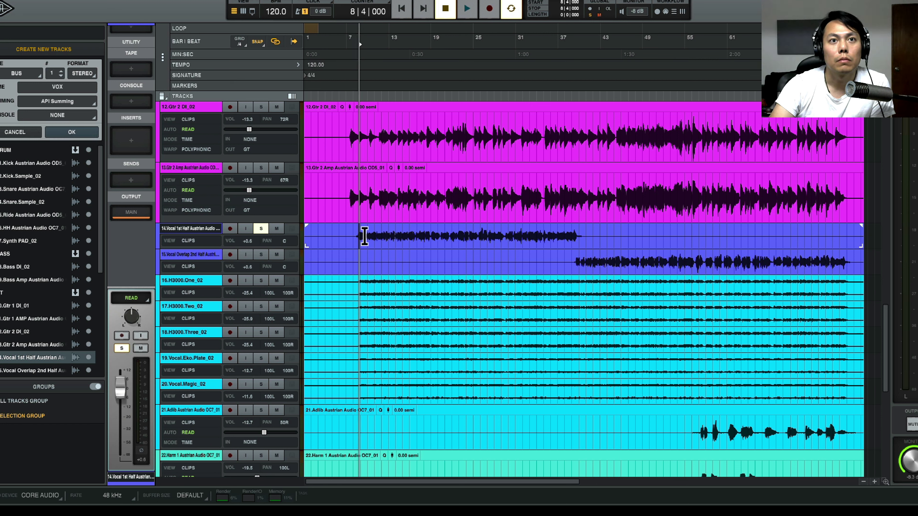
shift+click(214, 259)
drag(214, 281, 216, 316)
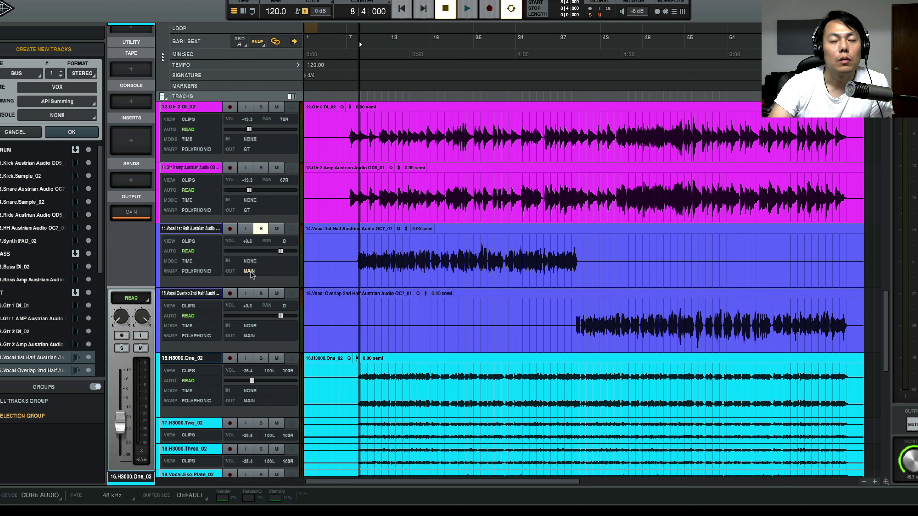
click(250, 336)
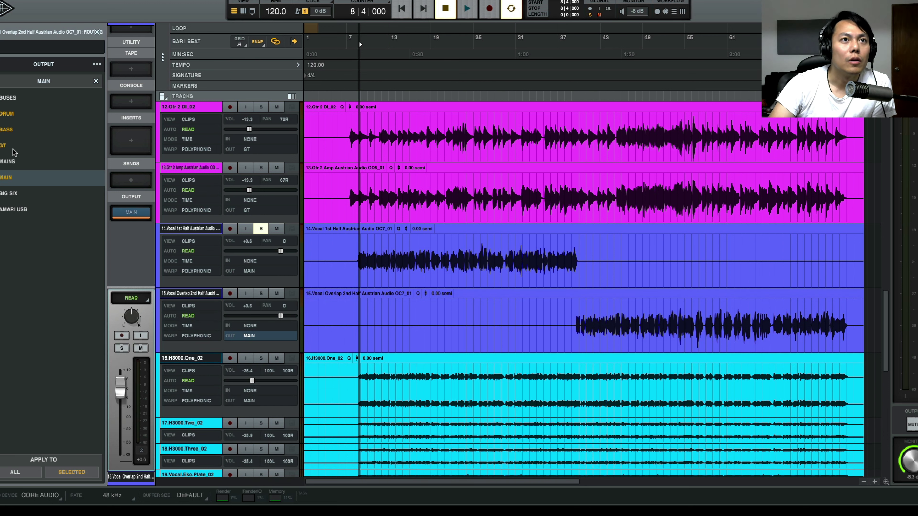
click(190, 230)
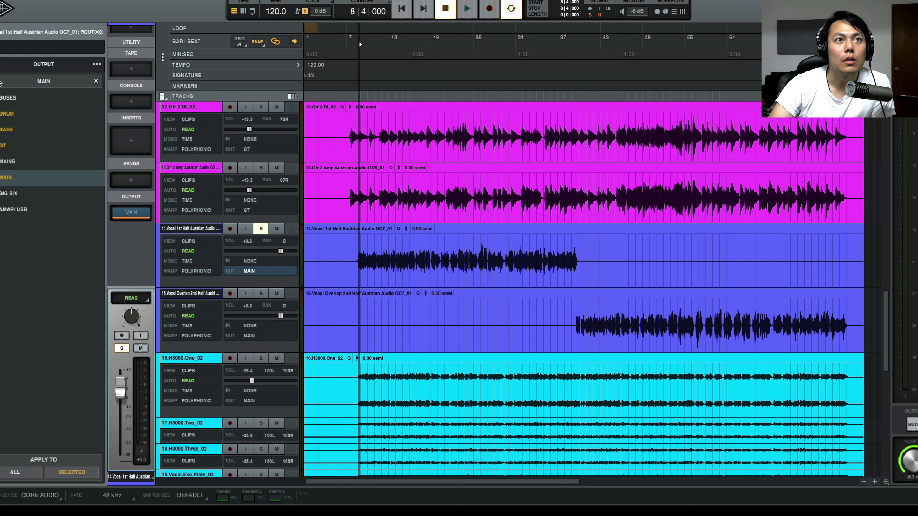
click(97, 64)
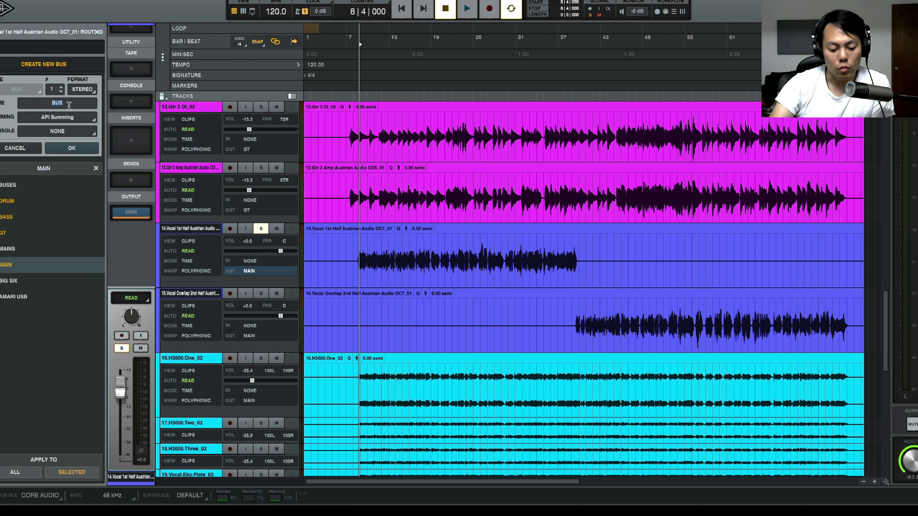
text(VOX)
click(72, 147)
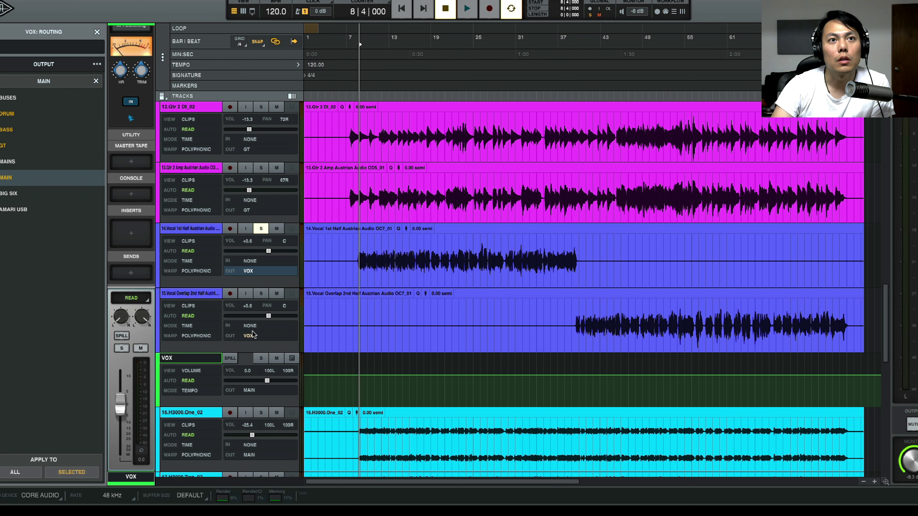
Move the VOX bus above the two lead vocal tracks, play from bar 8, and toggle the bus's solo
drag(210, 357, 216, 252)
key(space)
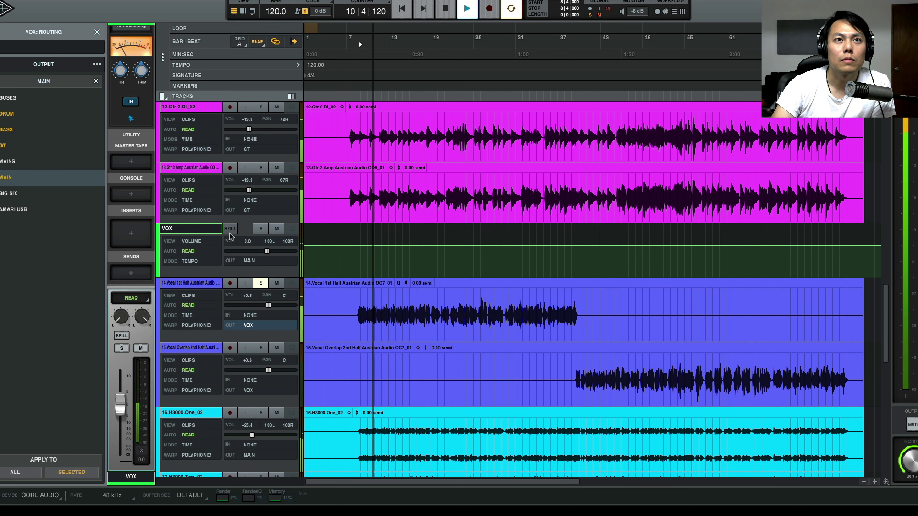
click(261, 229)
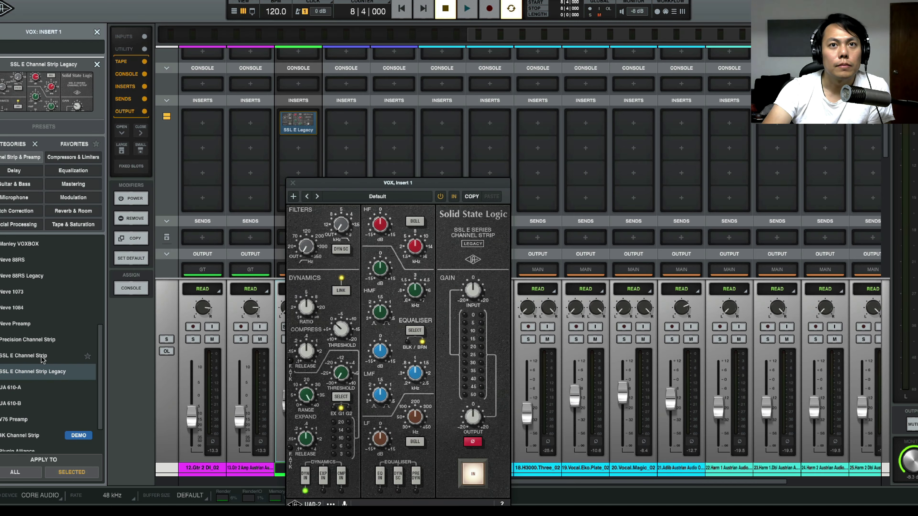
Enable the compressor and equaliser in the VOX bus's SSL E Channel Strip Legacy and adjust the HMF gain during playback from bar 8
drag(349, 185, 471, 78)
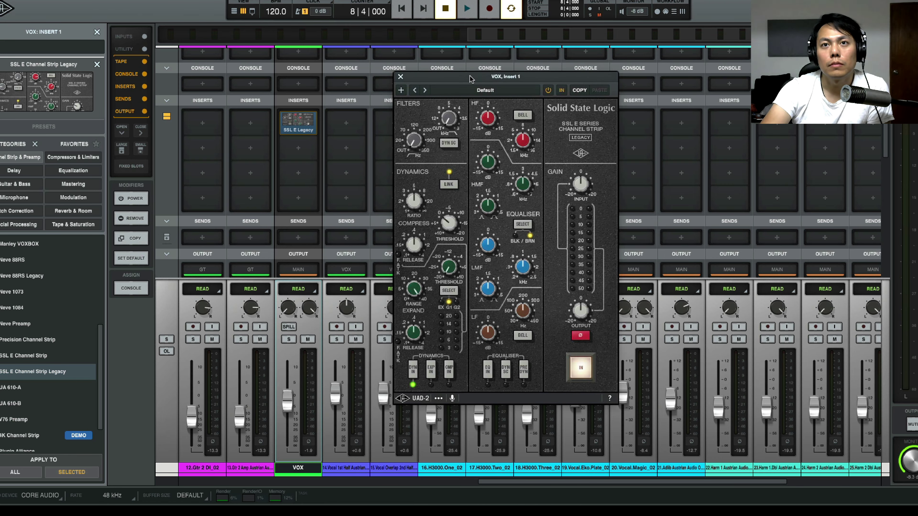
key(space)
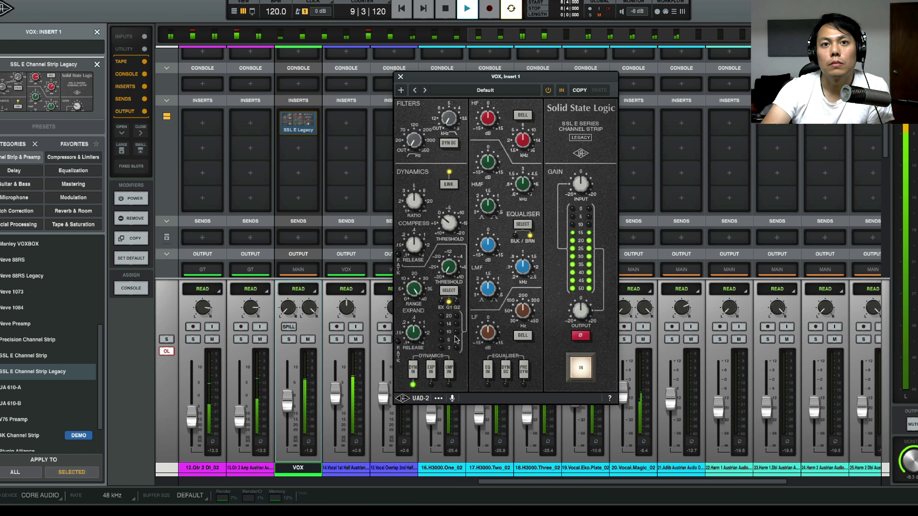
click(452, 373)
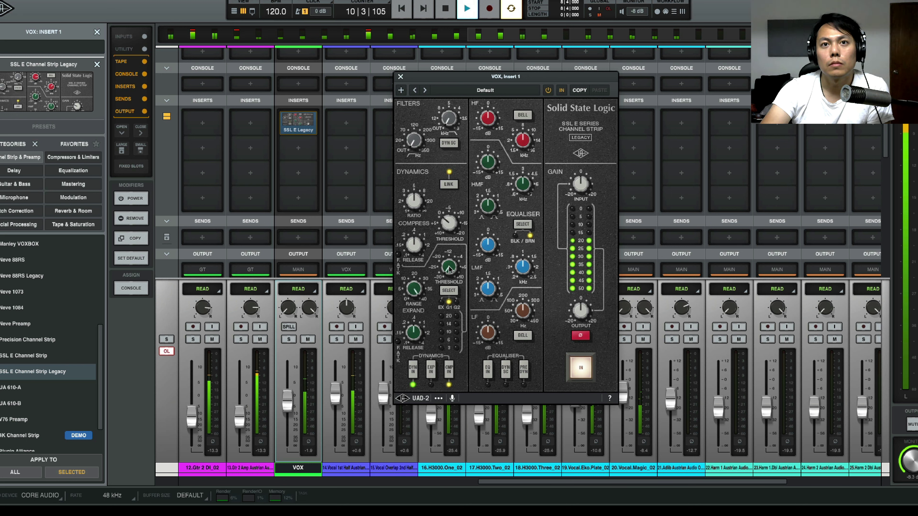
click(488, 370)
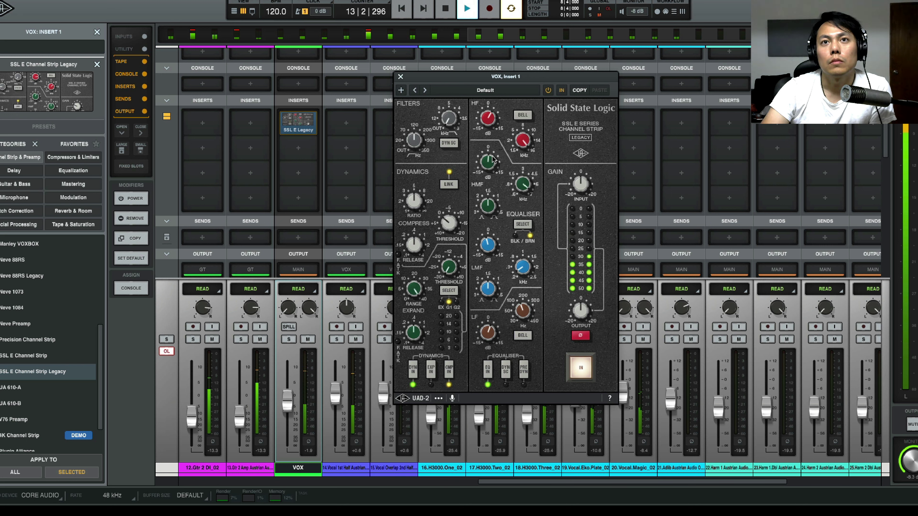
drag(492, 156, 494, 156)
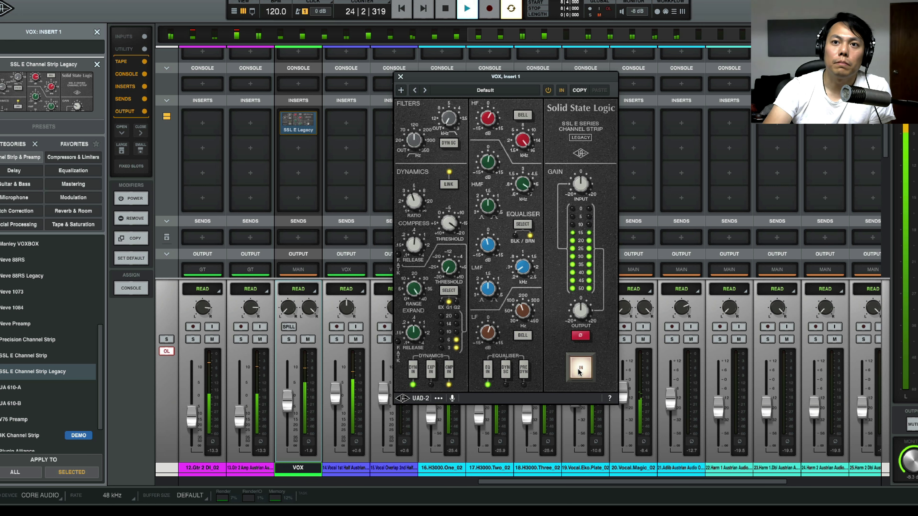
key(space)
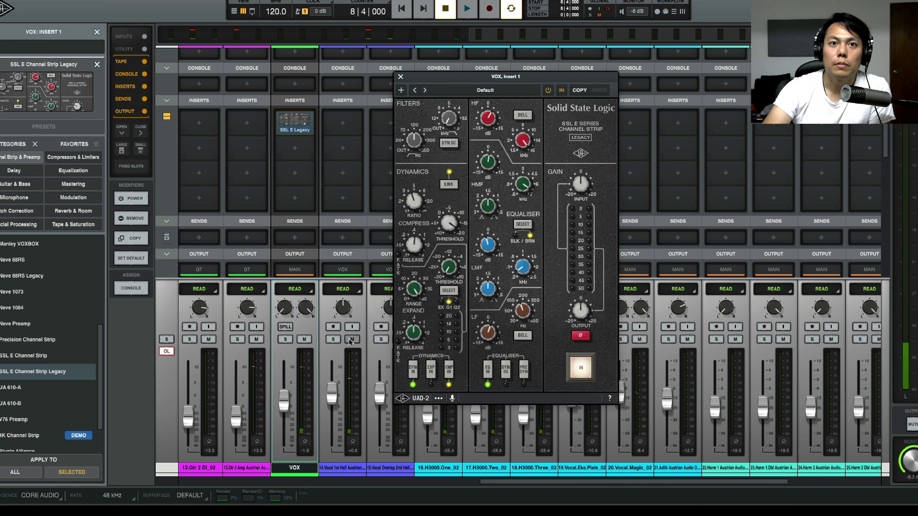
Play from bar 8 with the vocals soloed and compare the VOX channel strip bypassed and engaged, leaving it engaged and the bus unsoloed
click(333, 339)
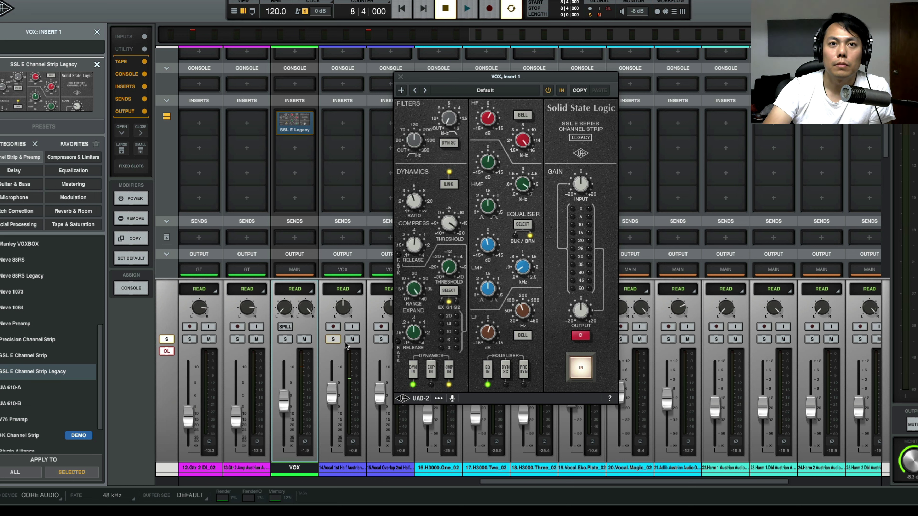
key(space)
click(575, 374)
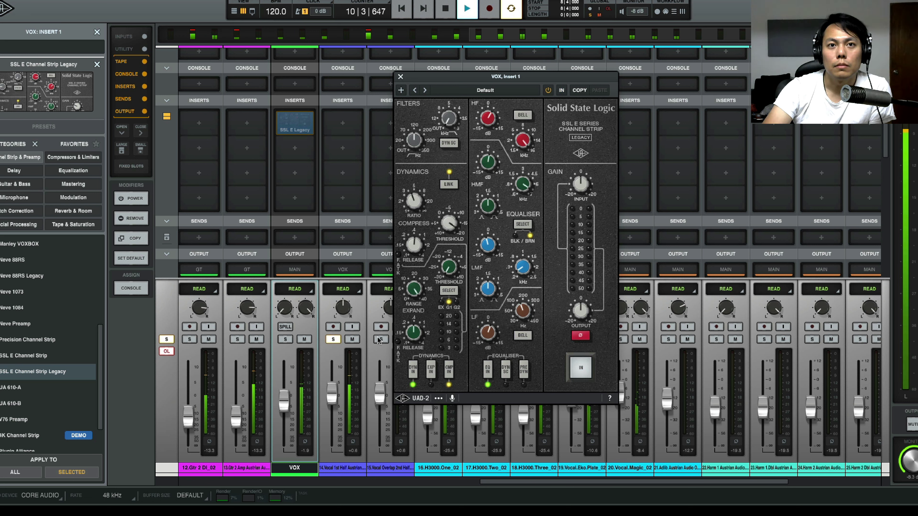
click(285, 340)
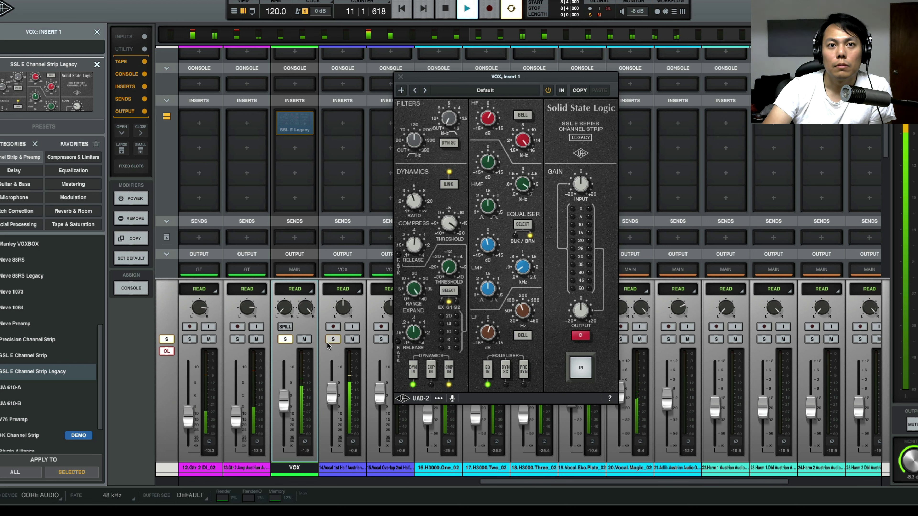
click(580, 371)
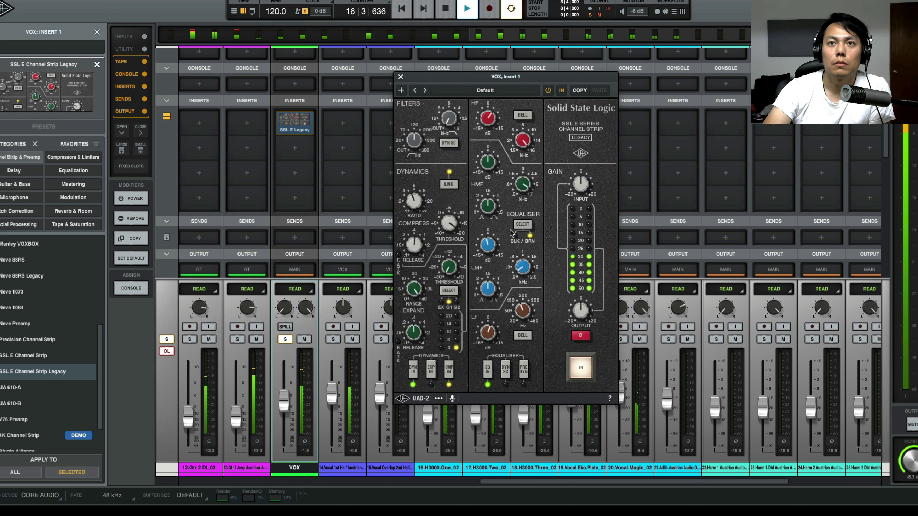
click(575, 368)
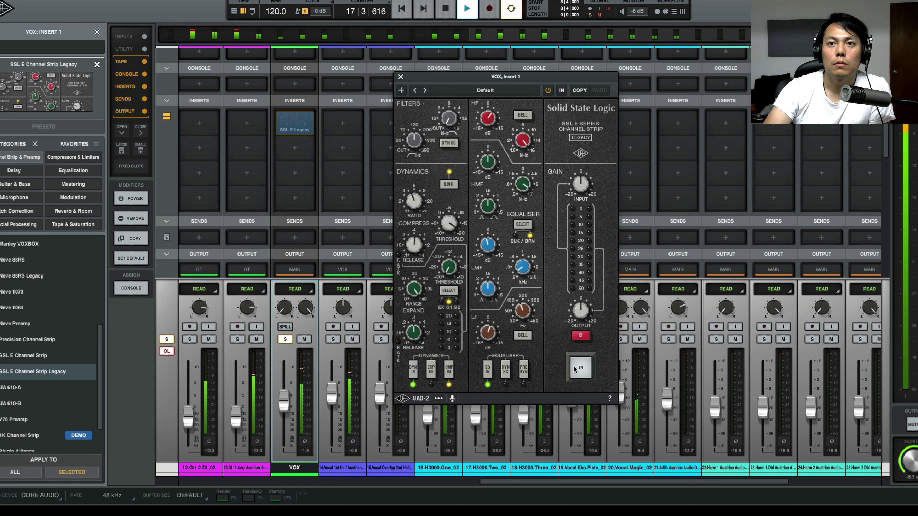
click(575, 368)
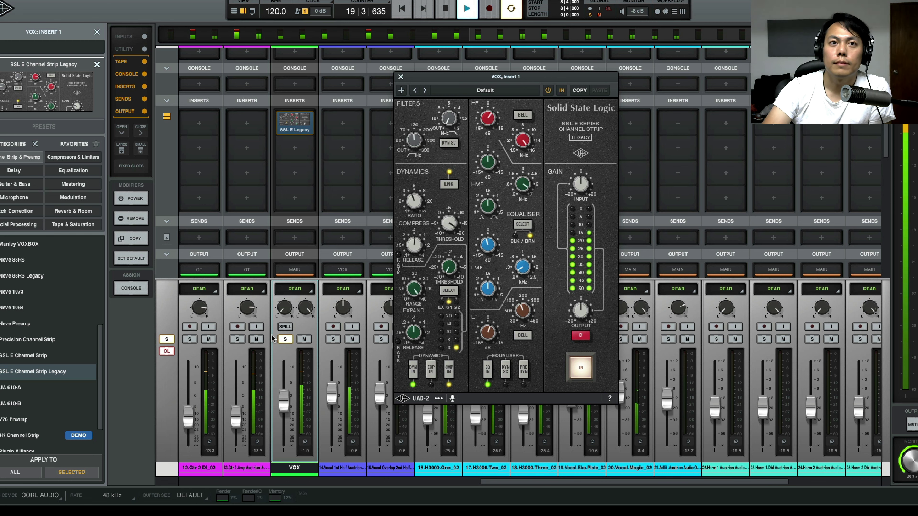
click(285, 340)
Close the channel strip window and lower the VOX bus fader to about -4.3 dB
click(401, 76)
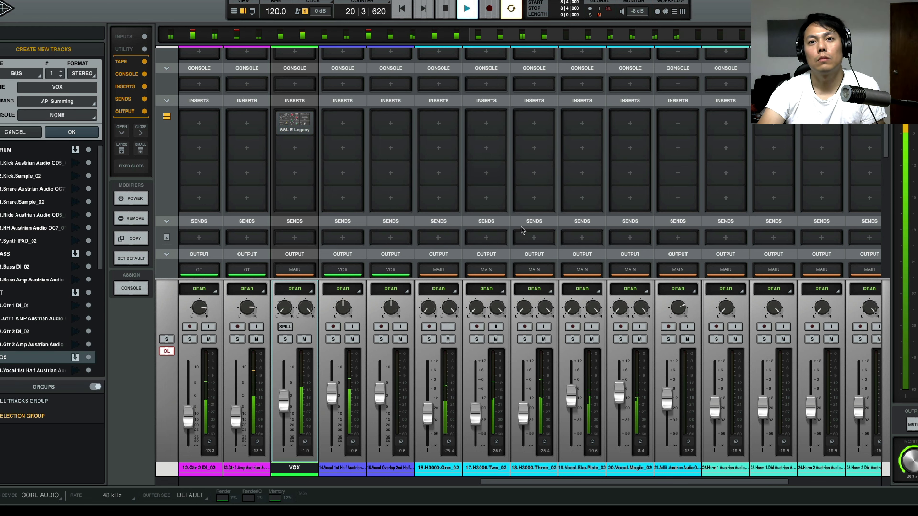
scroll(573, 382, right, 3)
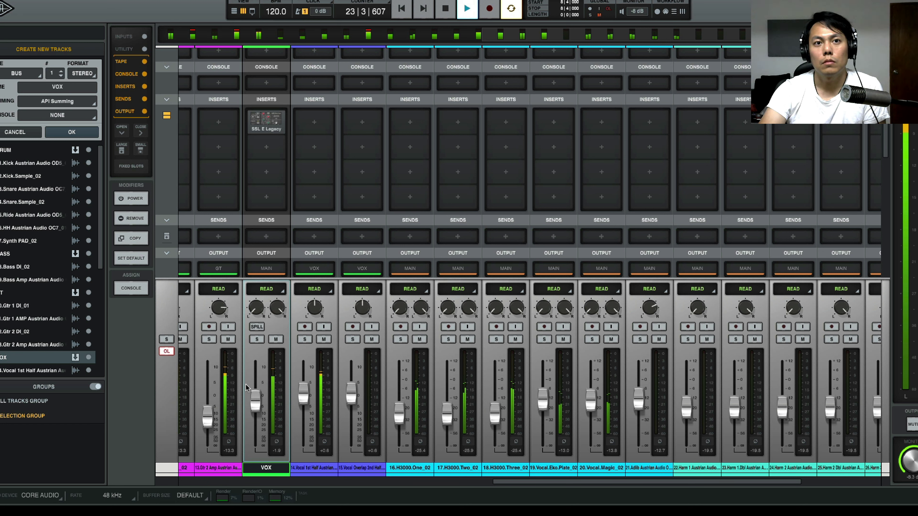
drag(248, 402, 252, 407)
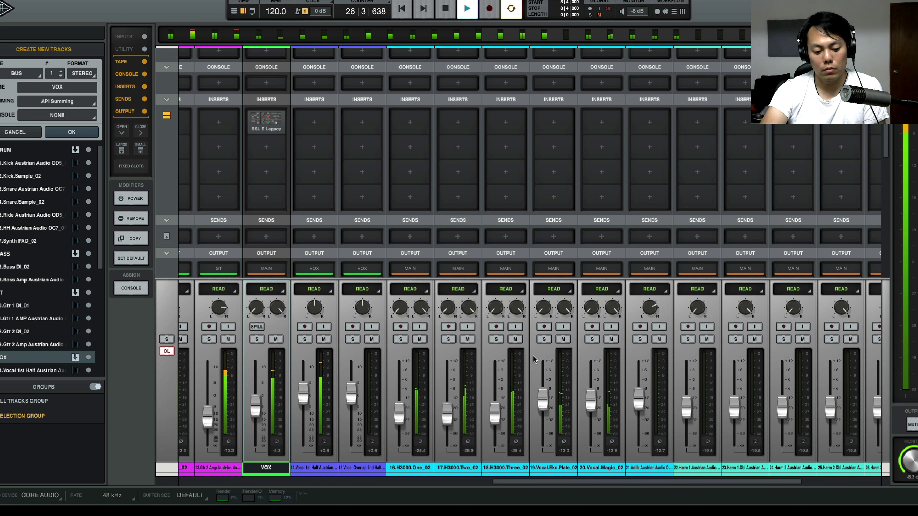
Switch to the timeline, select every track from DRUM to MAIN, and shrink their heights so all tracks fit on screen
scroll(588, 349, left, 10)
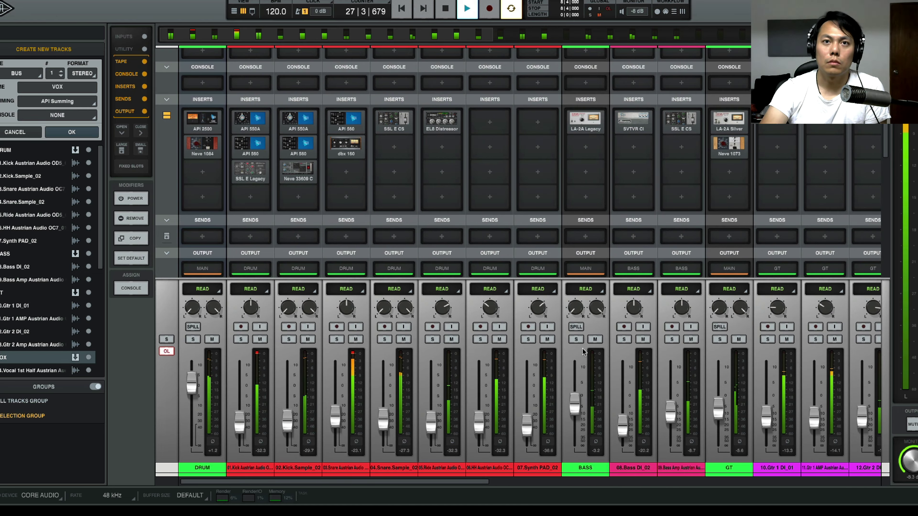
scroll(596, 224, right, 6)
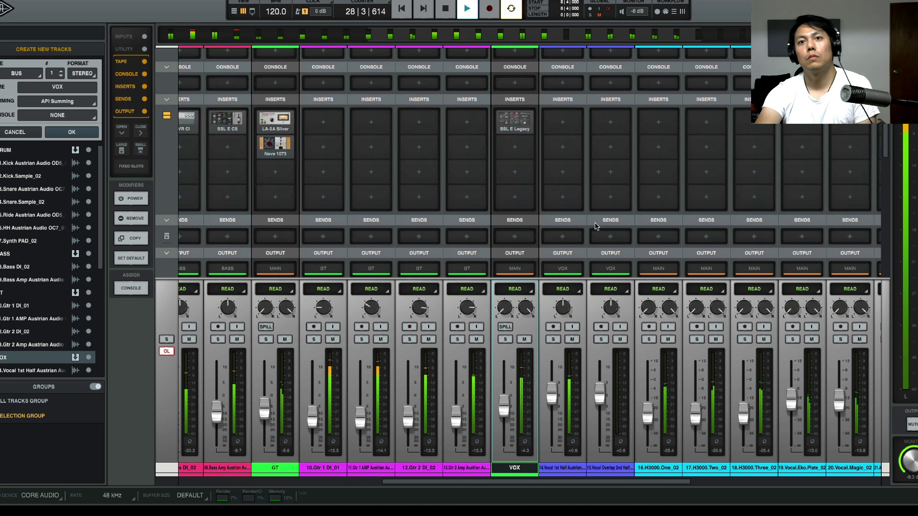
scroll(596, 222, right, 6)
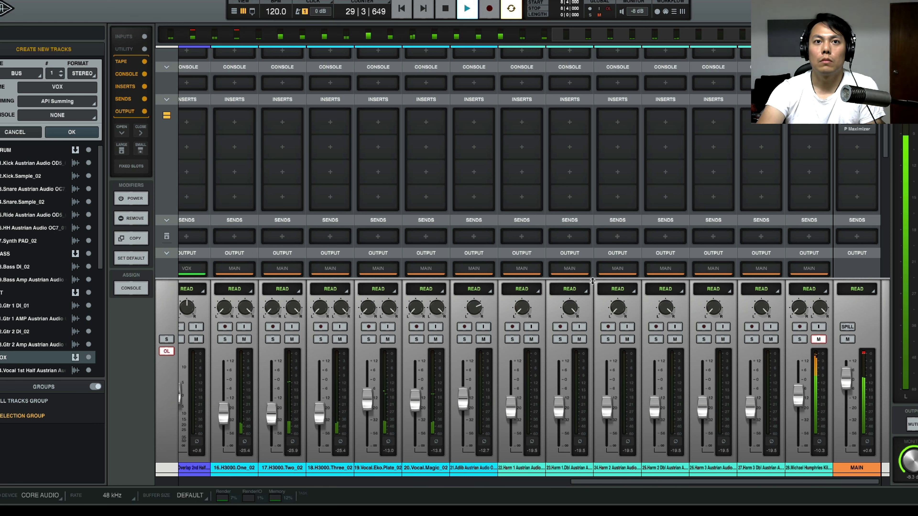
click(234, 12)
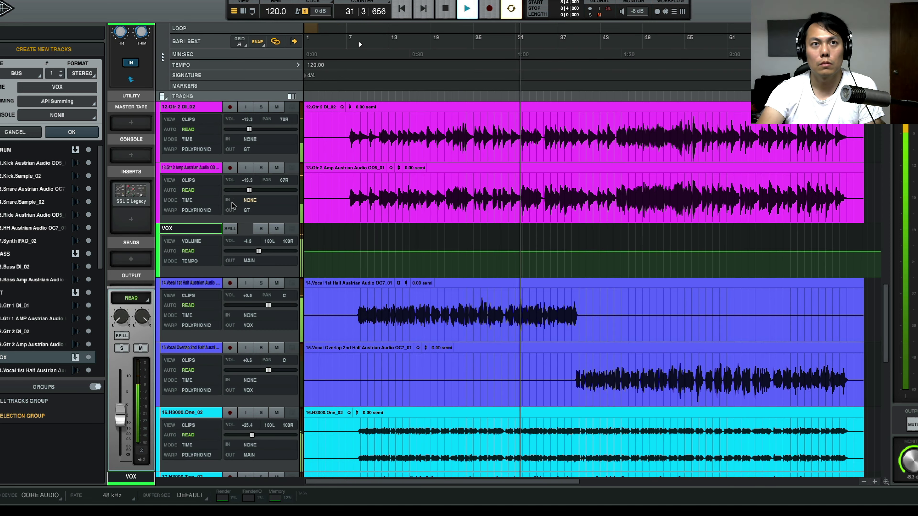
scroll(232, 206, down, 3)
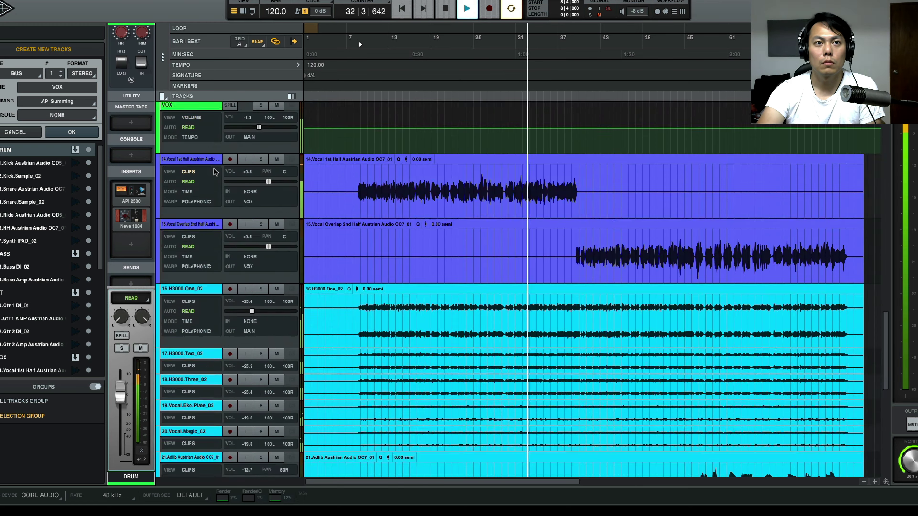
scroll(214, 172, down, 10)
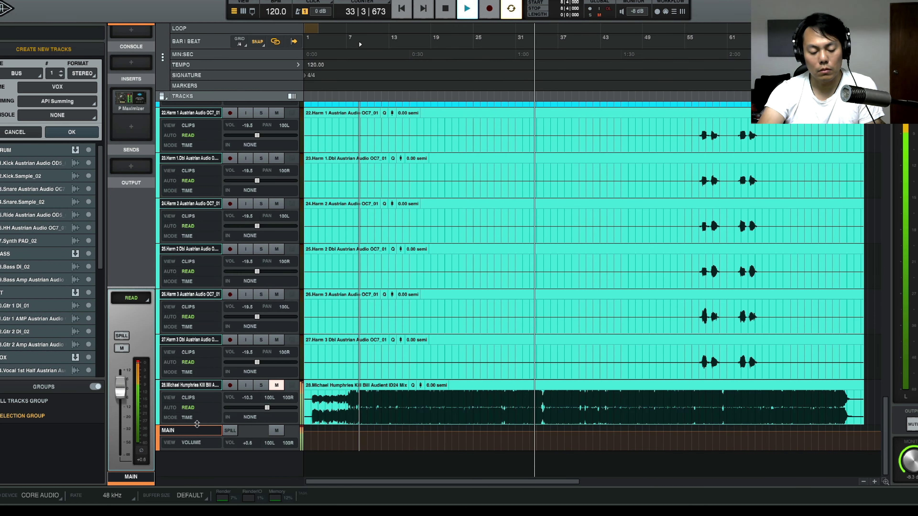
scroll(206, 425, down, 3)
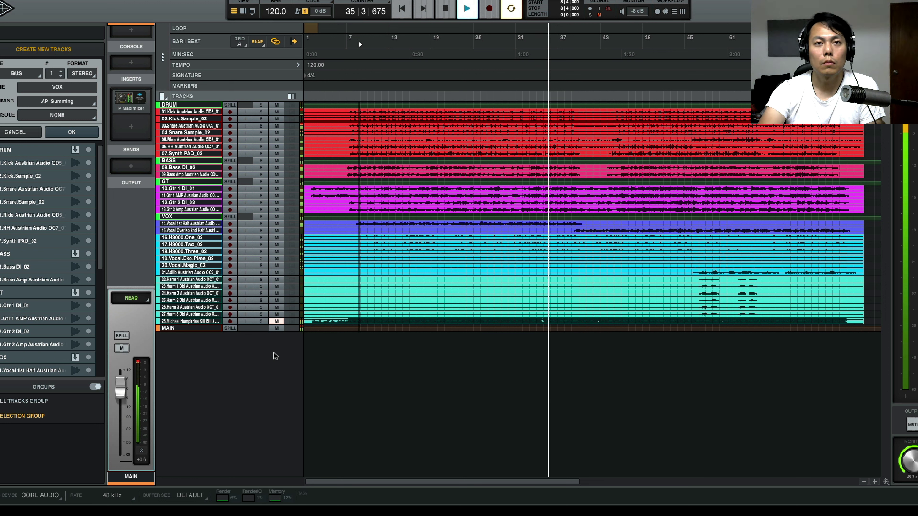
Replay the mix from bar 8 and stop playback
click(353, 353)
scroll(352, 354, down, 2)
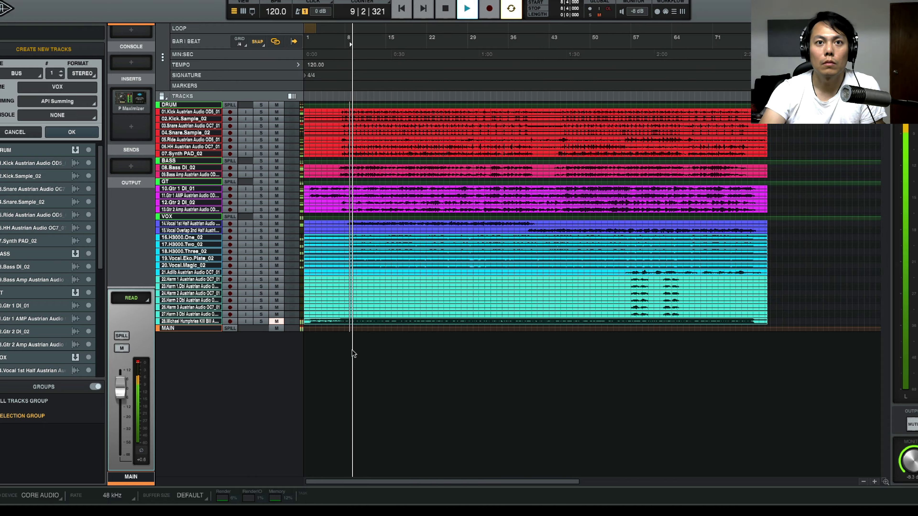
key(space)
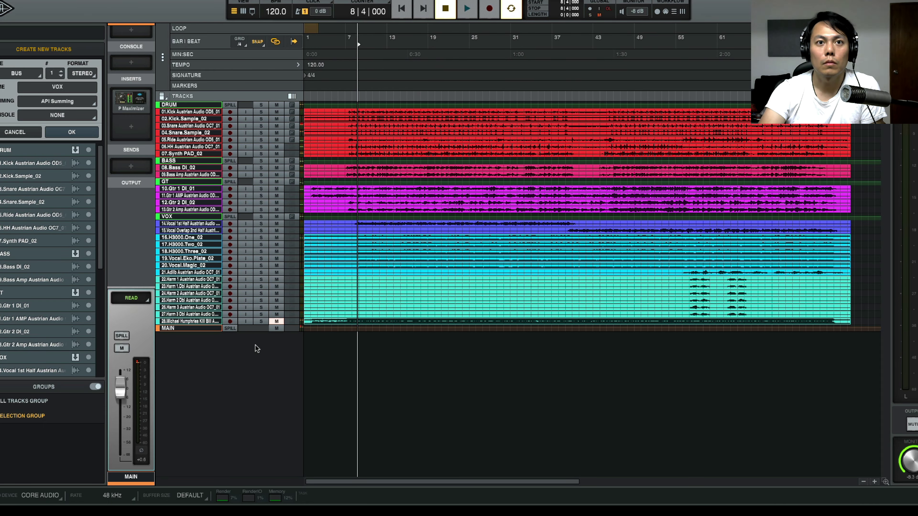
Compare the mix with reference track 28 from bar 8 by soloing it briefly, muting it again and resuming mix playback
click(158, 296)
click(176, 294)
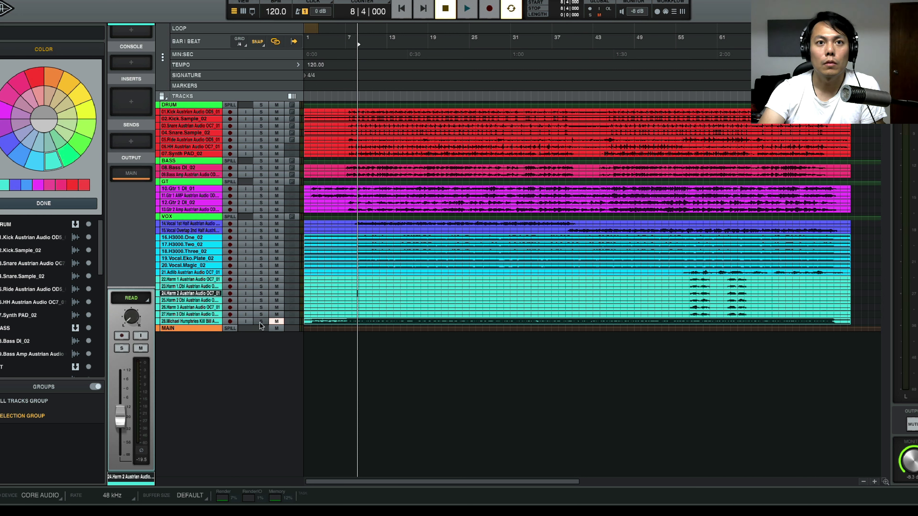
key(space)
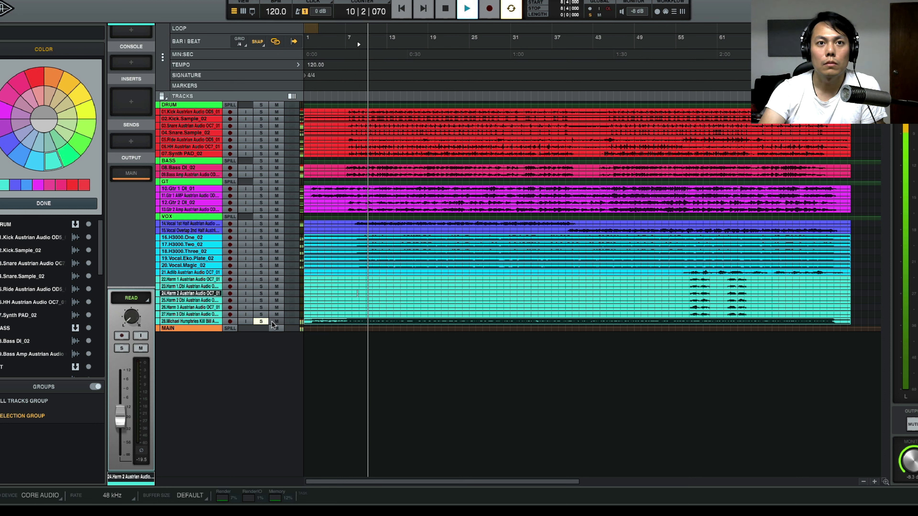
key(space)
click(270, 321)
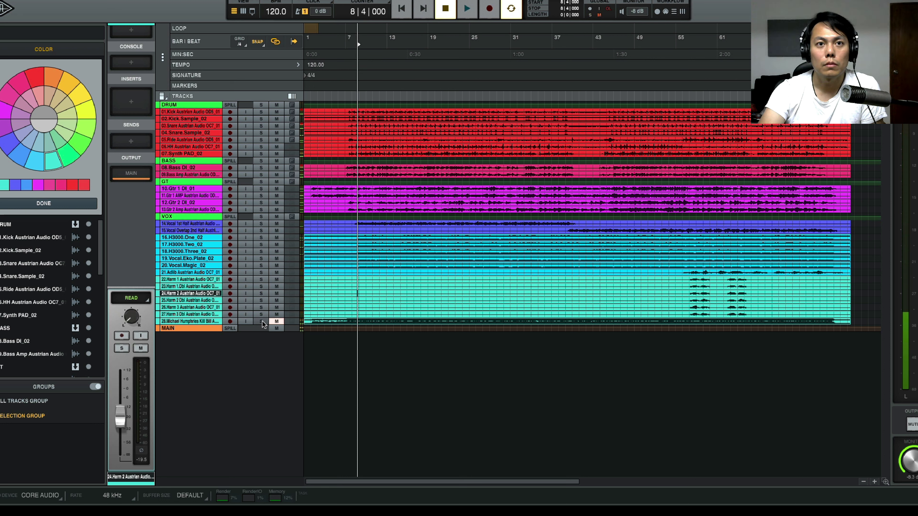
key(space)
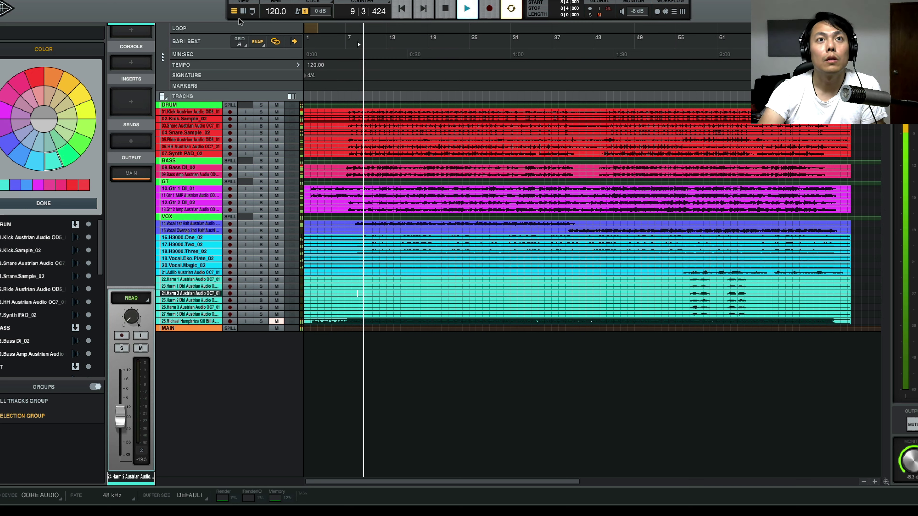
Switch to the mixer and raise the GT bus fader to about -1.8 dB
click(243, 11)
scroll(404, 413, right, 3)
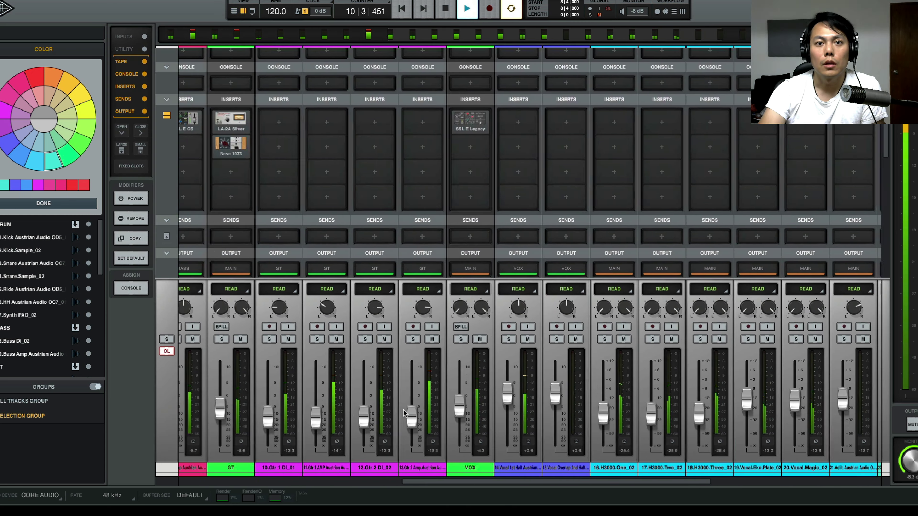
scroll(404, 413, left, 2)
drag(265, 410, 269, 402)
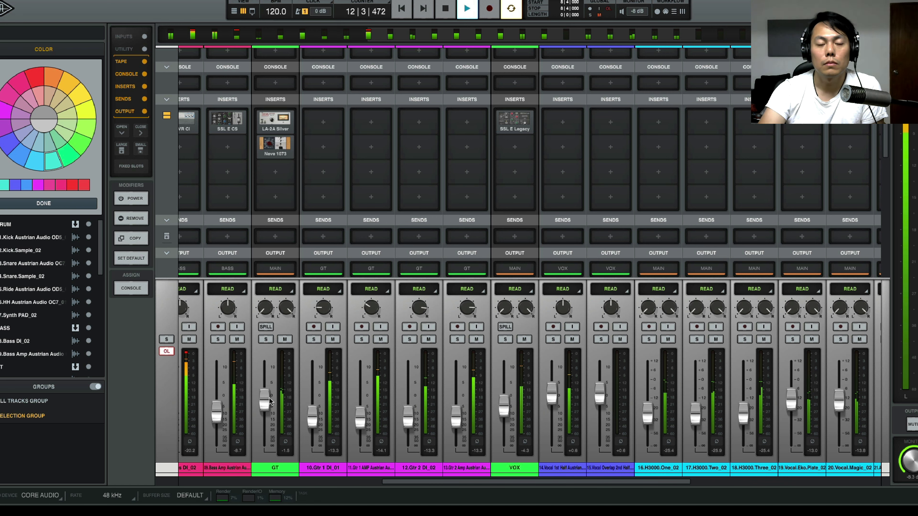
Lower the BASS bus fader to about -3.5 dB and set the DRUM bus fader to about +2.7 dB
scroll(270, 400, left, 4)
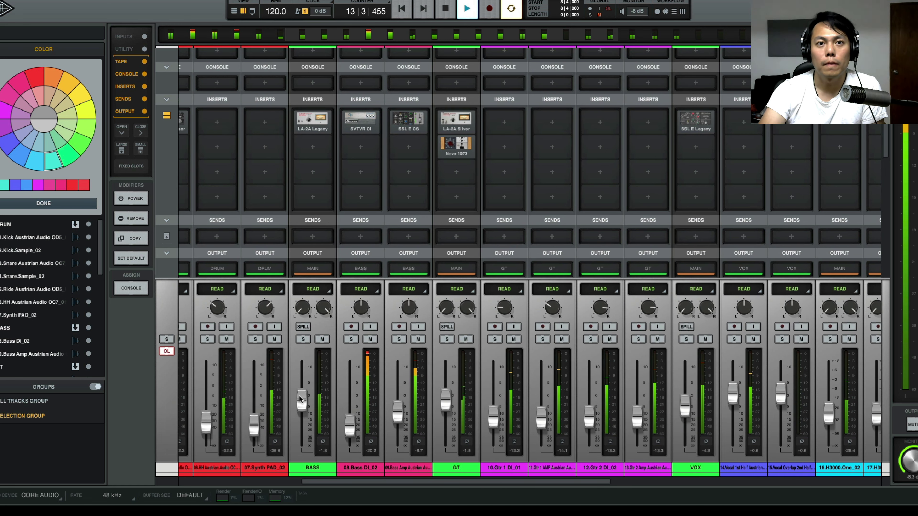
scroll(289, 411, left, 1)
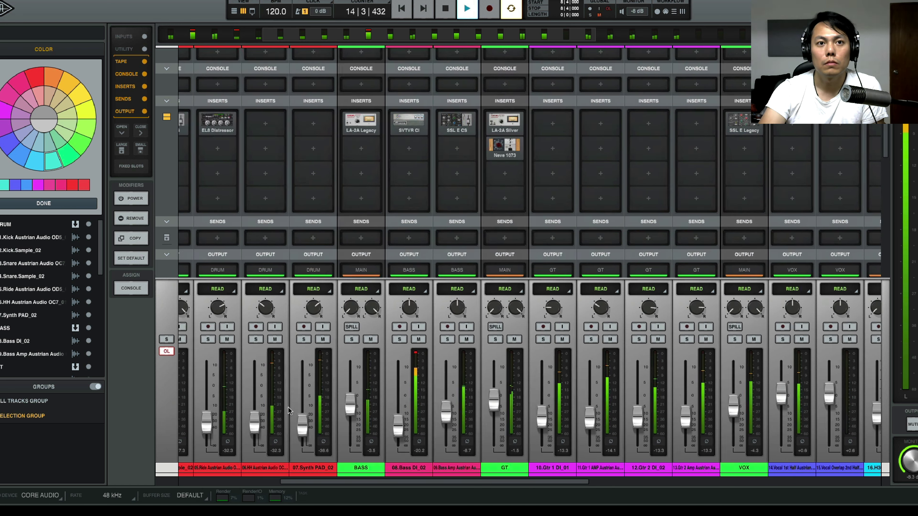
scroll(289, 410, left, 5)
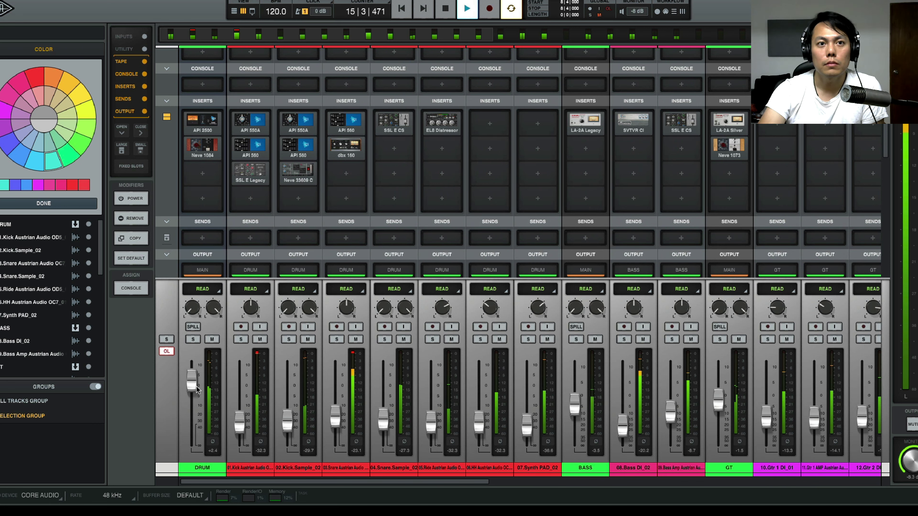
drag(197, 390, 197, 390)
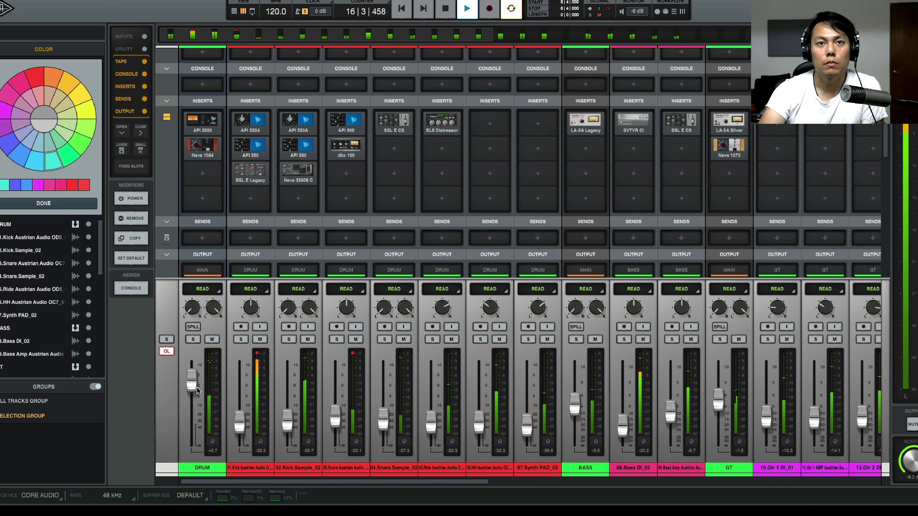
Return to the timeline and play the mix from bar 57, where the harmony vocals come in
scroll(198, 390, right, 18)
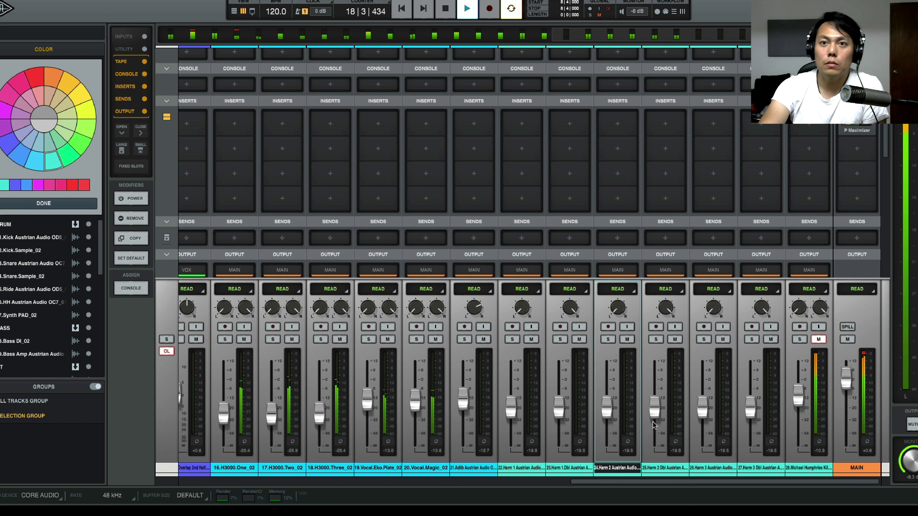
key(super+equal)
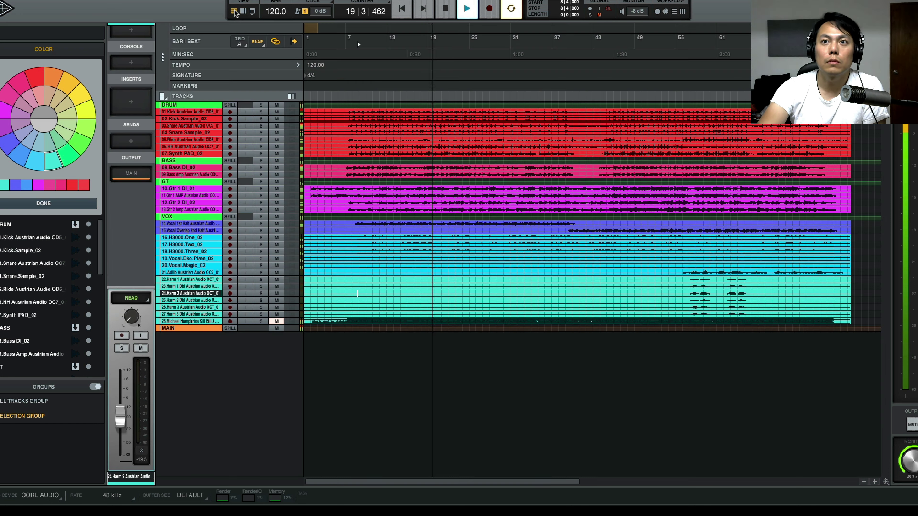
key(space)
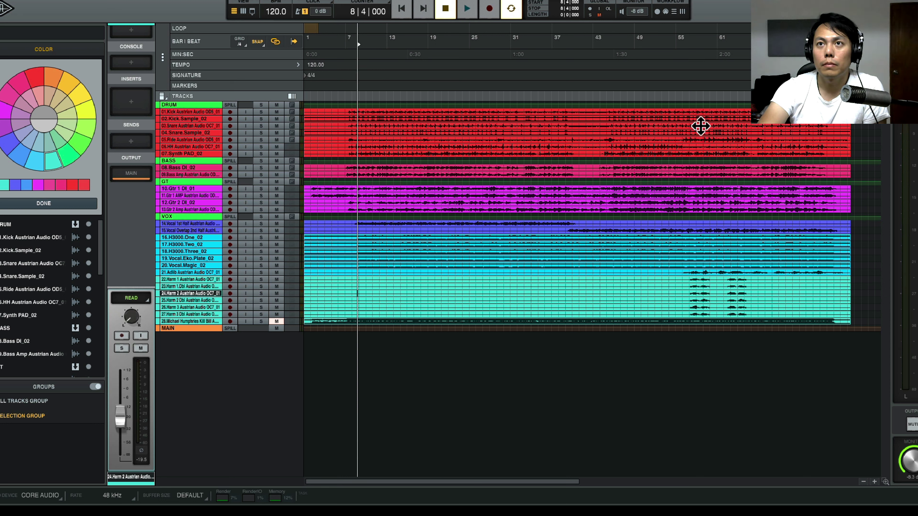
click(690, 89)
key(space)
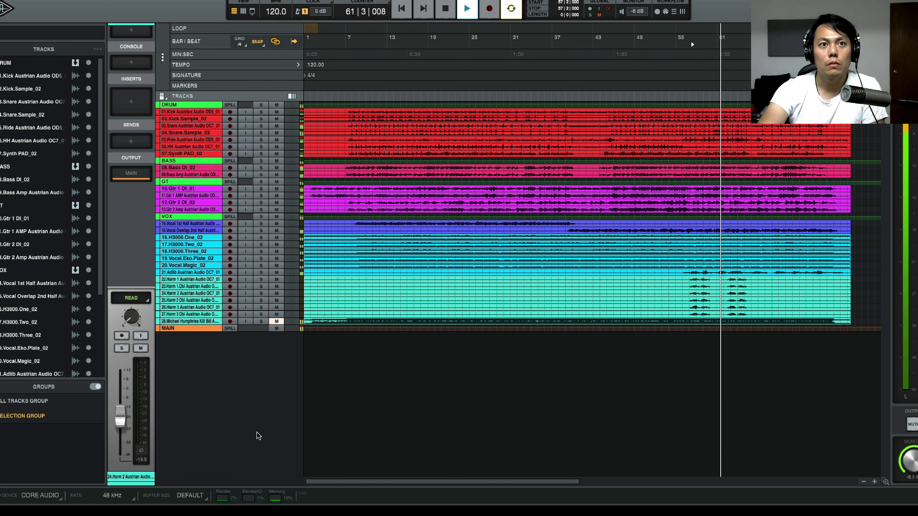
In the mixer, lower the VOX bus to about -5.7 dB and raise 19.Vocal.Eko.Plate_02 to about -10.8 dB
click(243, 11)
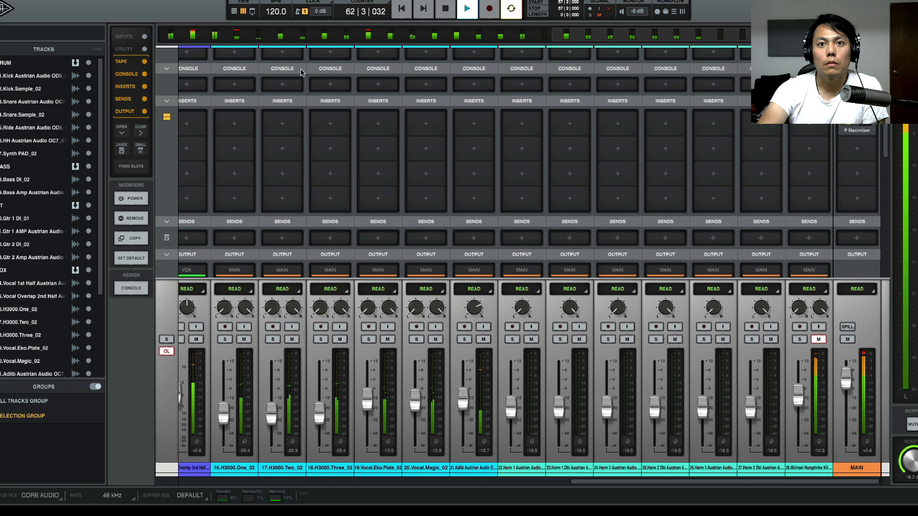
scroll(381, 360, right, 2)
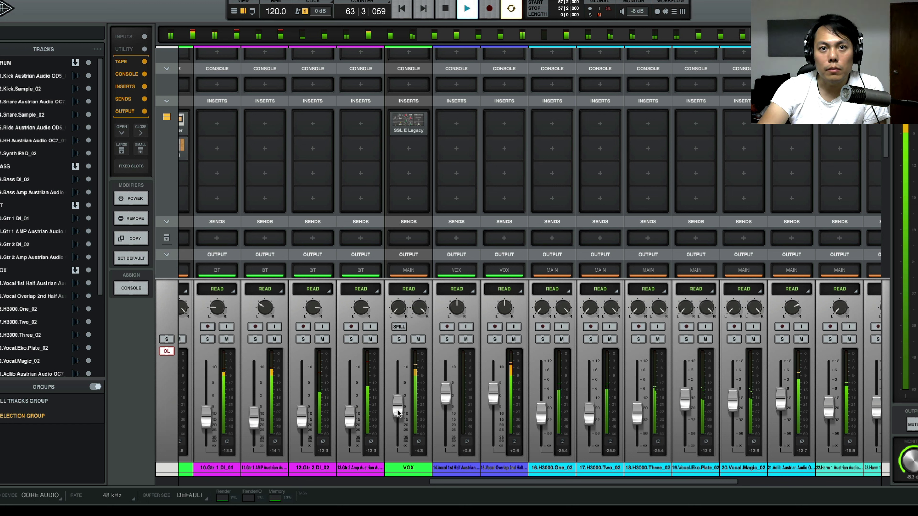
drag(397, 410, 397, 413)
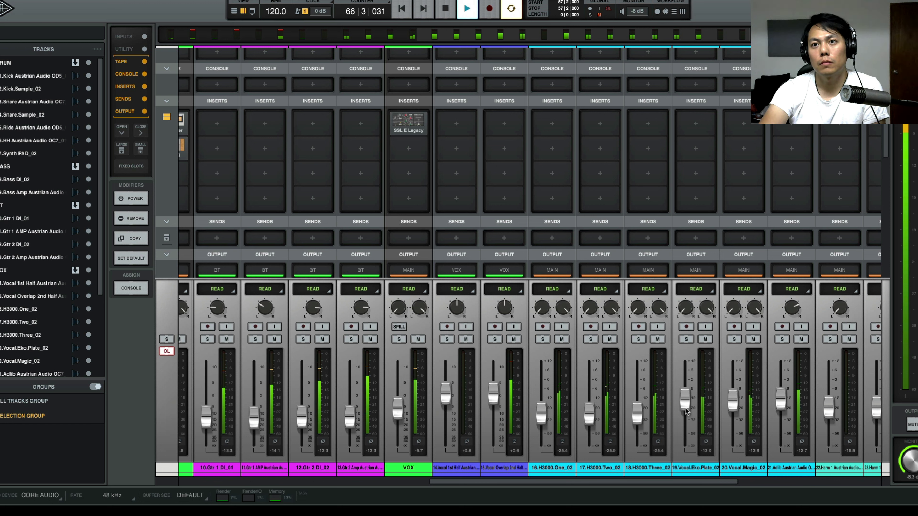
drag(685, 408, 685, 405)
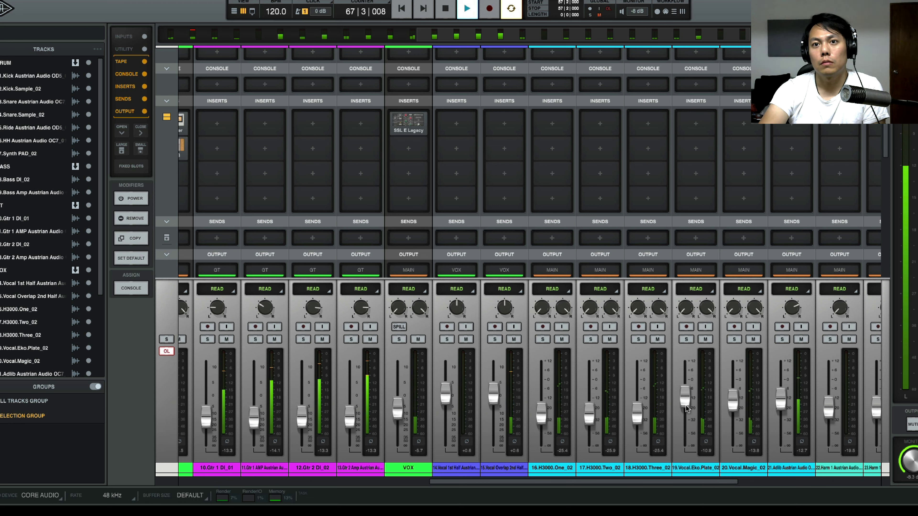
Replay the mix from bar 7 in the timeline and raise the monitor level to about -2.5 dB
click(234, 12)
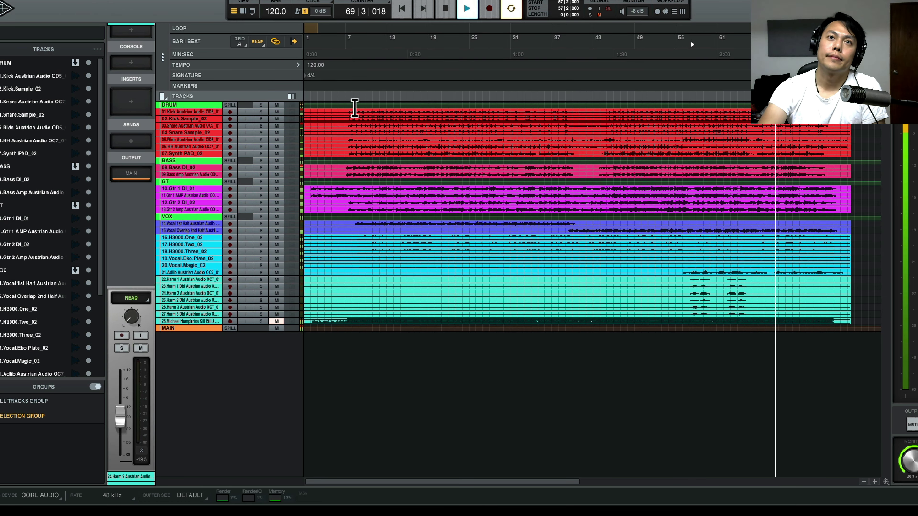
key(space)
click(349, 98)
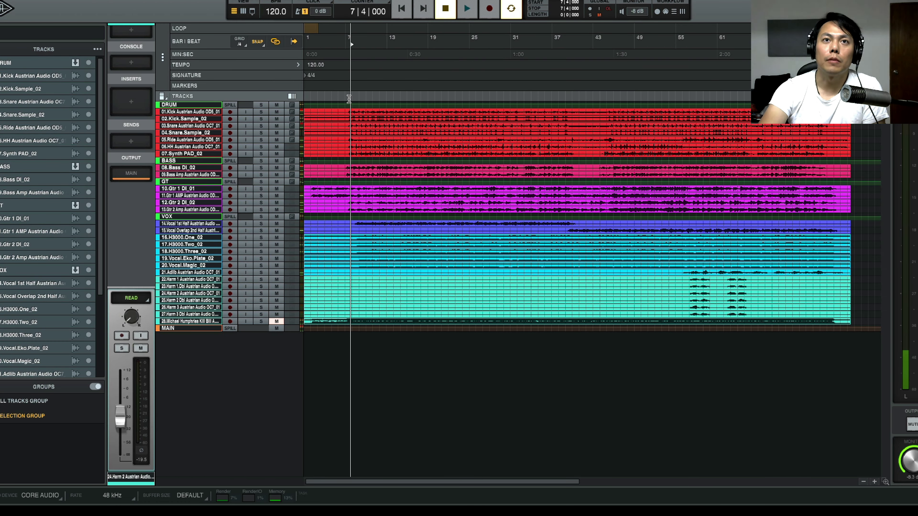
click(347, 100)
key(space)
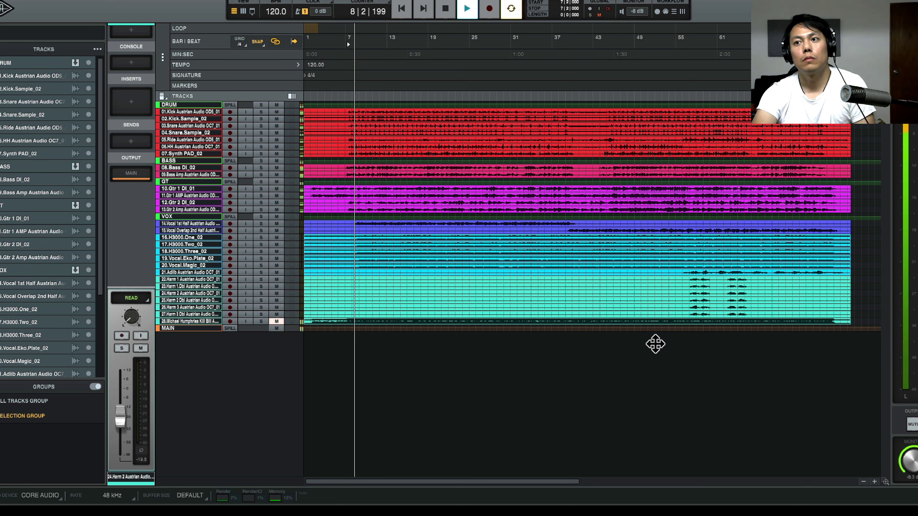
scroll(906, 454, up, 5)
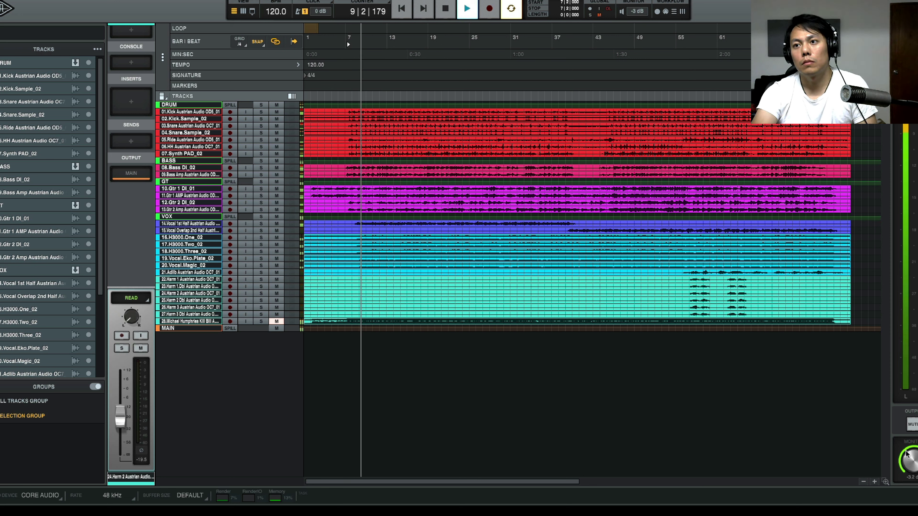
scroll(907, 454, up, 1)
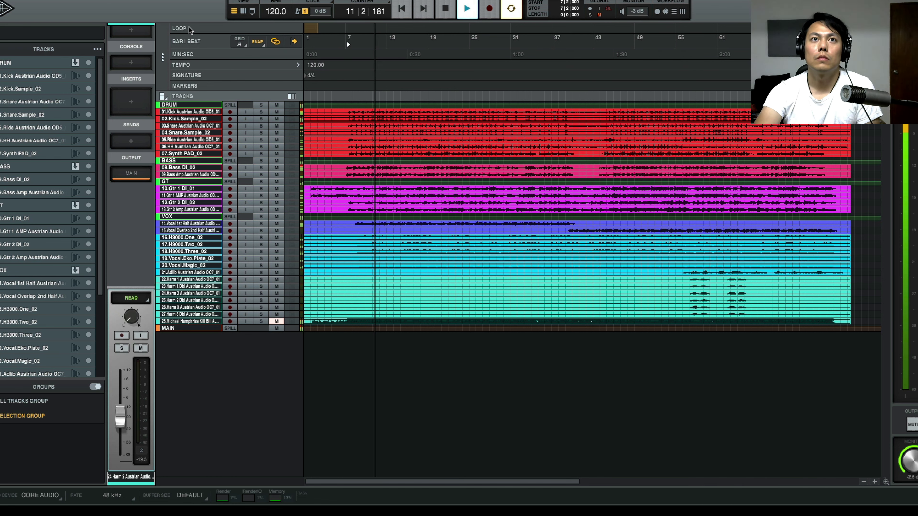
Back in the mixer, select only 19.Vocal.Eko.Plate_02 and lower its fader to about -14.8 dB
key(super+equal)
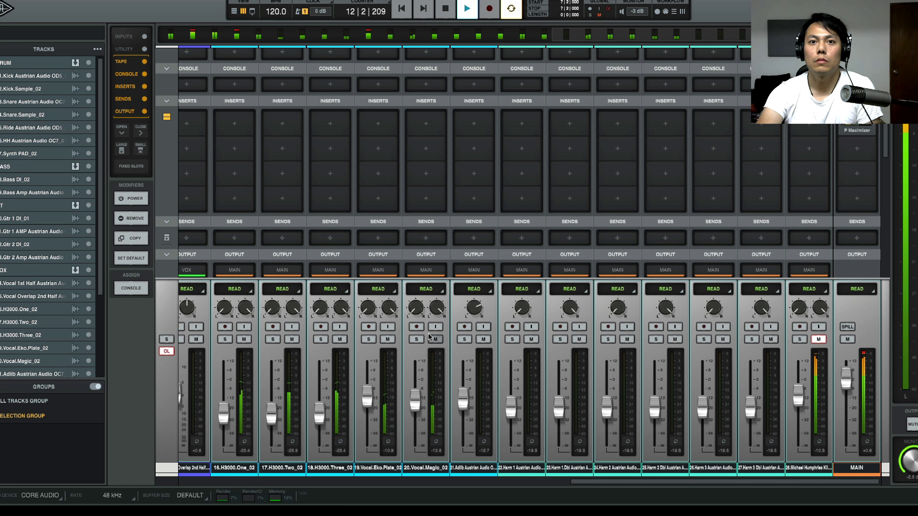
scroll(490, 426, left, 10)
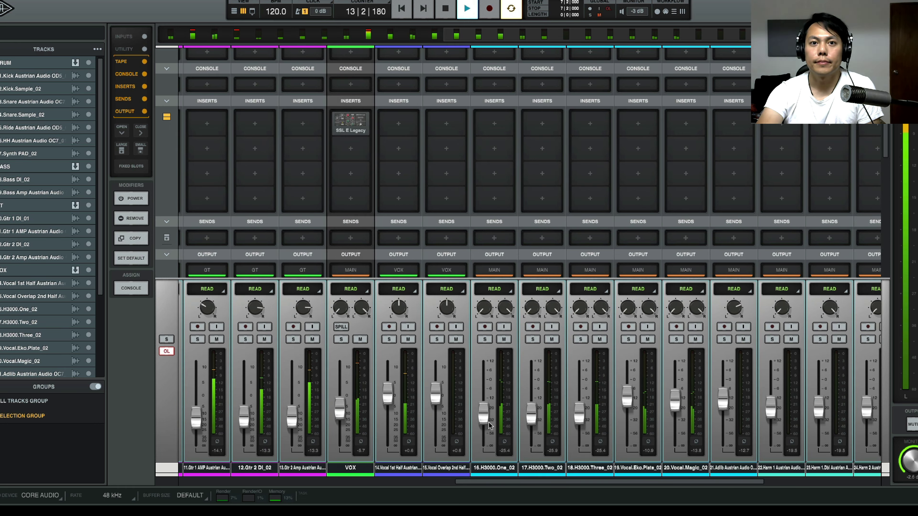
scroll(490, 426, right, 10)
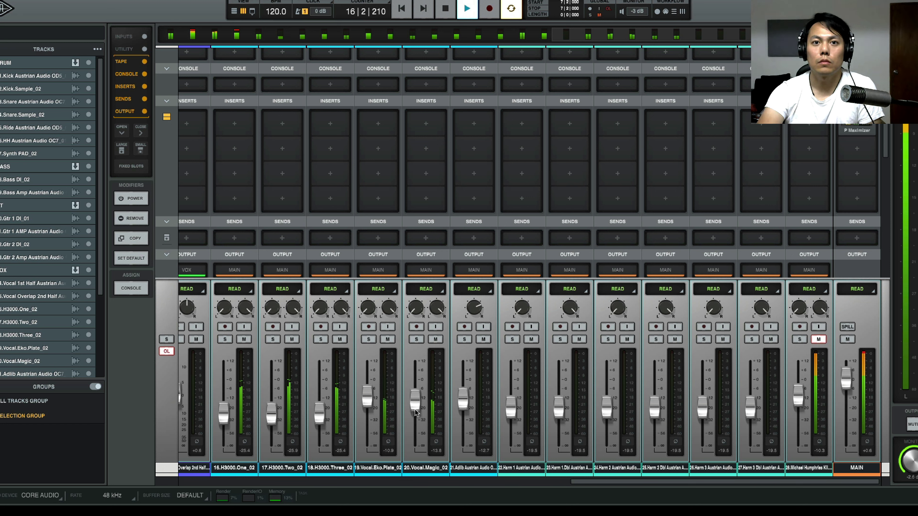
click(360, 470)
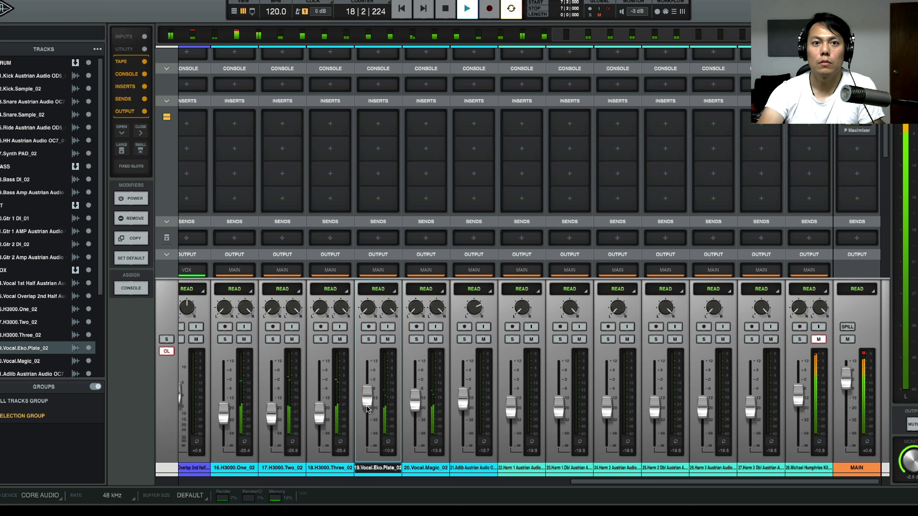
scroll(372, 406, left, 2)
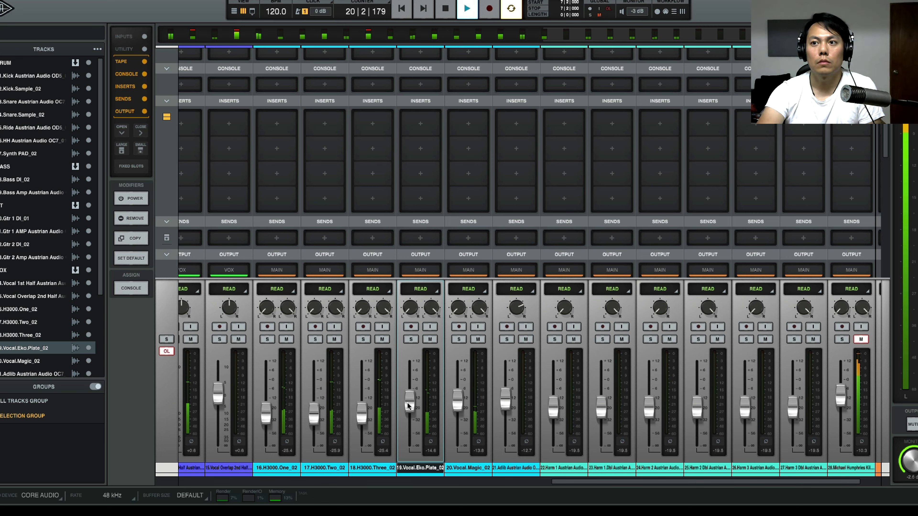
Bypass the Distressor on the 05.Ride track and remove all of that track's inserts
scroll(408, 406, left, 15)
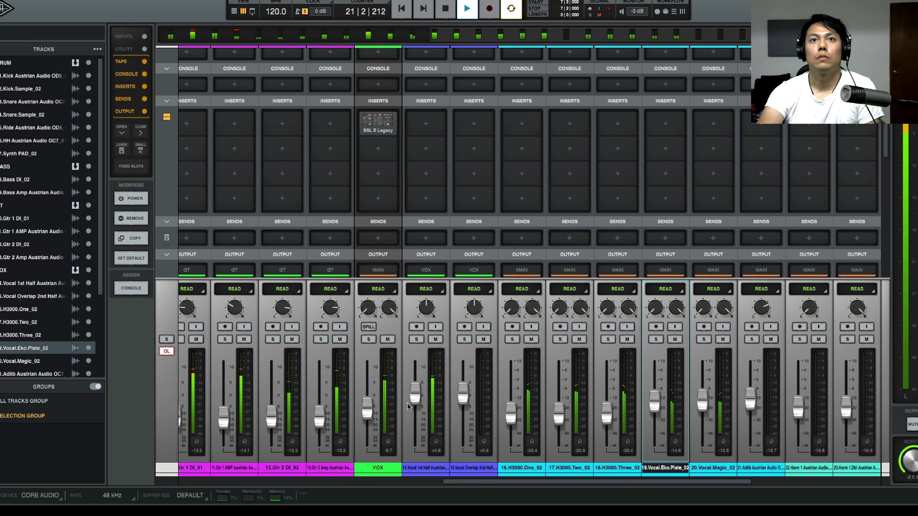
scroll(408, 407, left, 10)
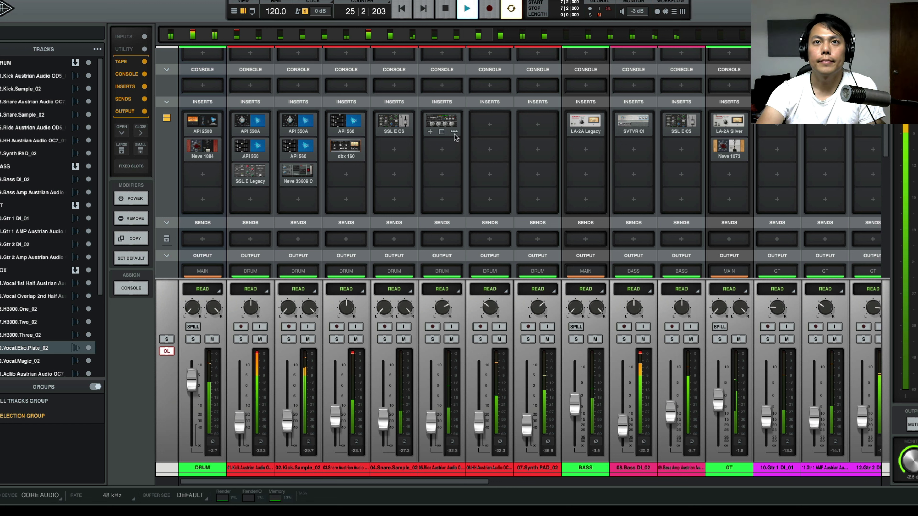
click(455, 132)
click(456, 154)
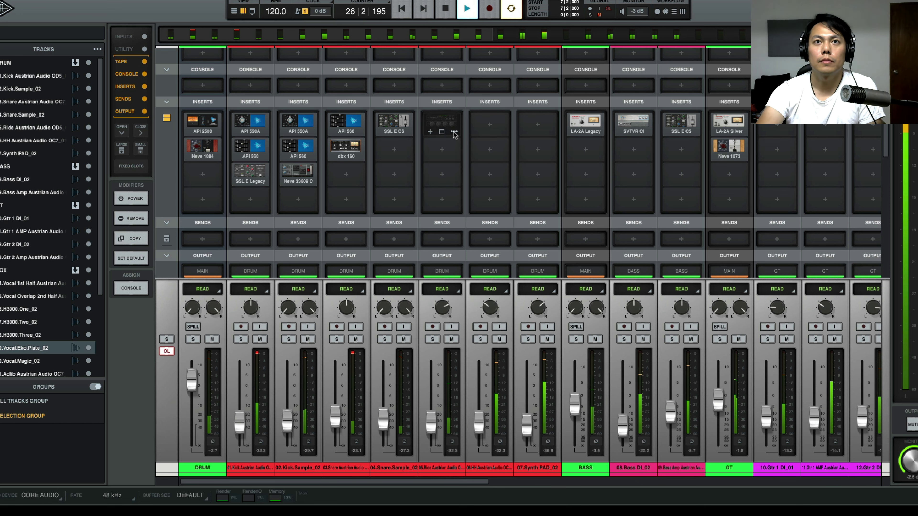
click(454, 132)
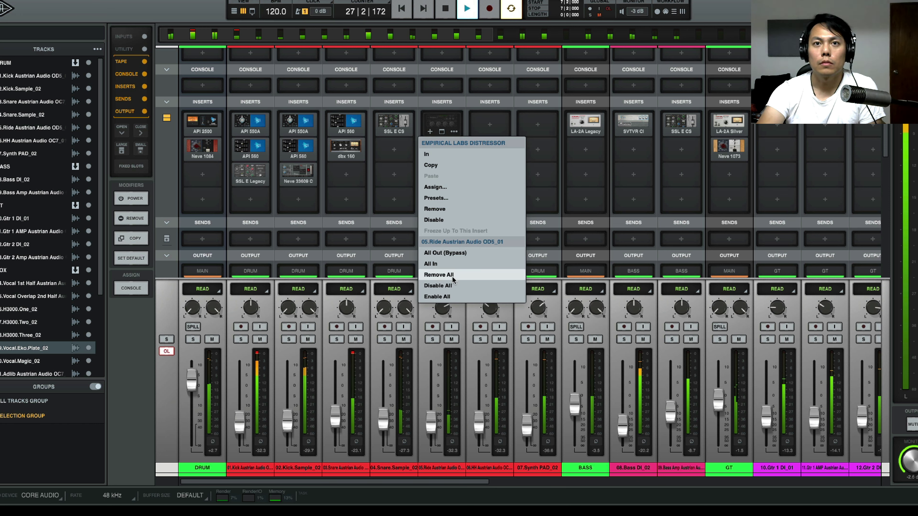
click(439, 275)
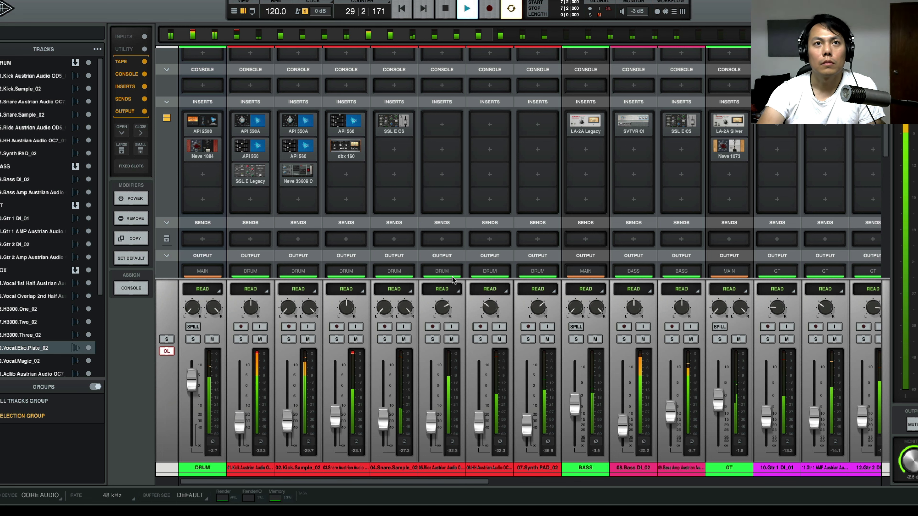
Add a Precision De-Esser to the second insert slot of the VOX bus and move its window clear of the inserts
scroll(453, 279, right, 10)
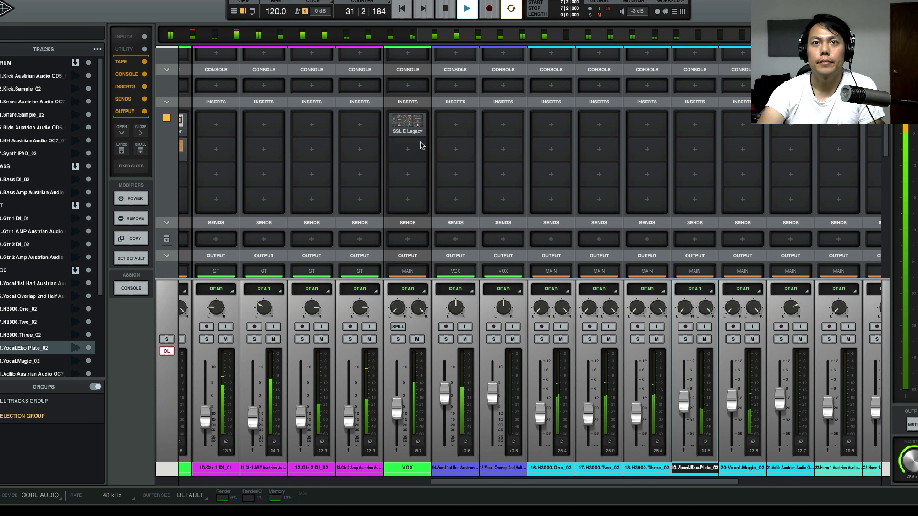
click(408, 149)
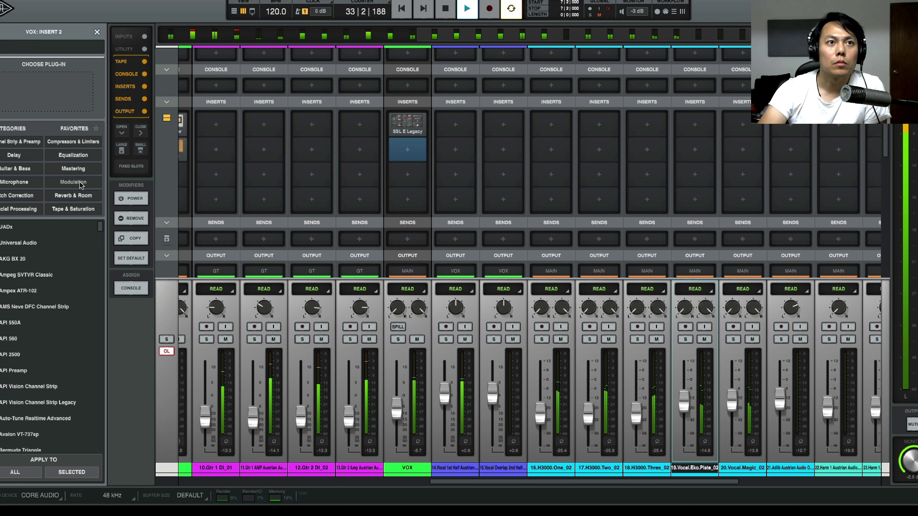
scroll(66, 348, down, 20)
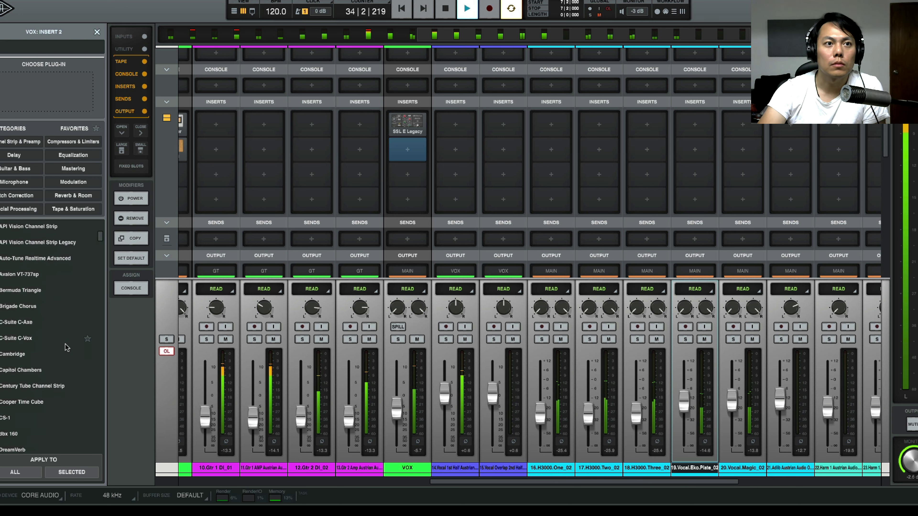
scroll(66, 348, down, 20)
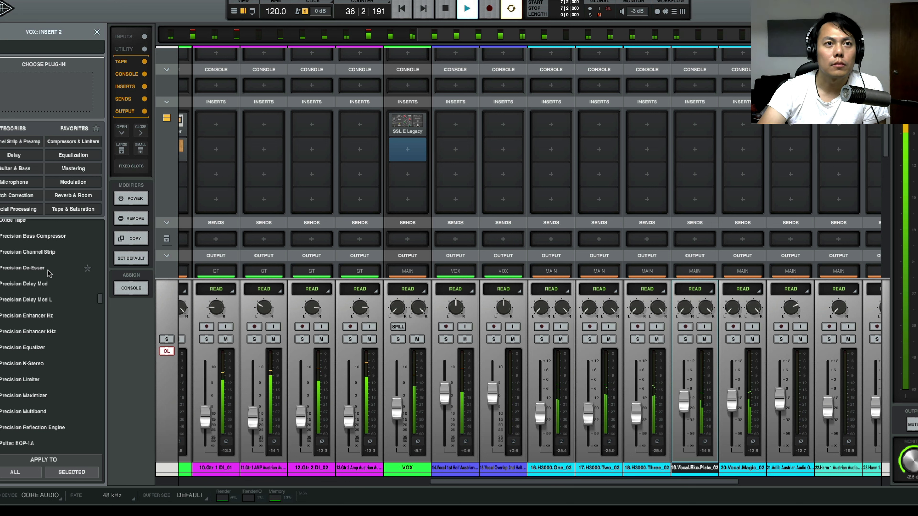
double_click(48, 274)
drag(465, 110, 621, 263)
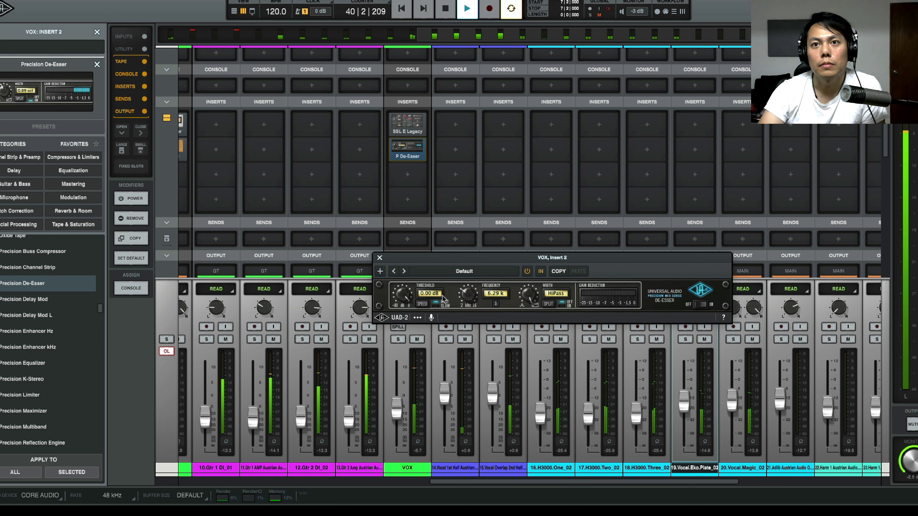
Lower the VOX de-esser's threshold, set its frequency to 4.96 kHz while listening to the mix, and close the plug-in
drag(404, 356, 404, 388)
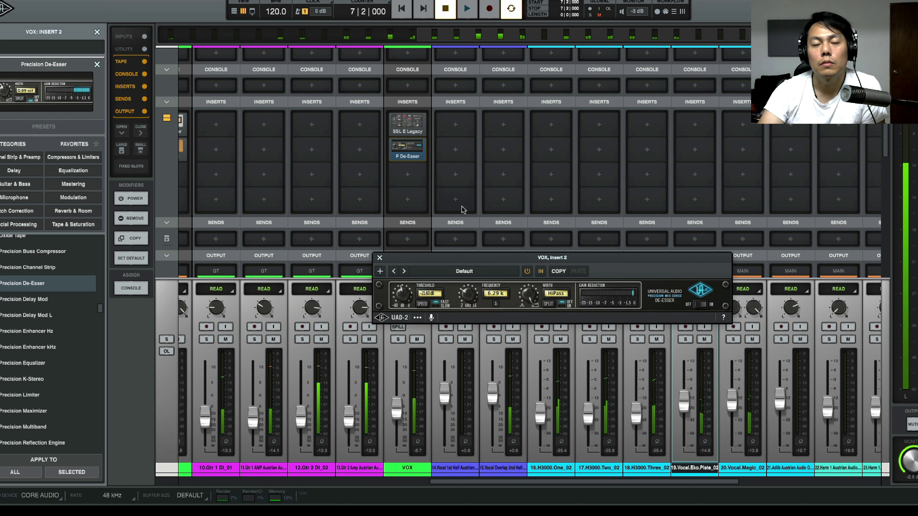
drag(473, 296, 471, 297)
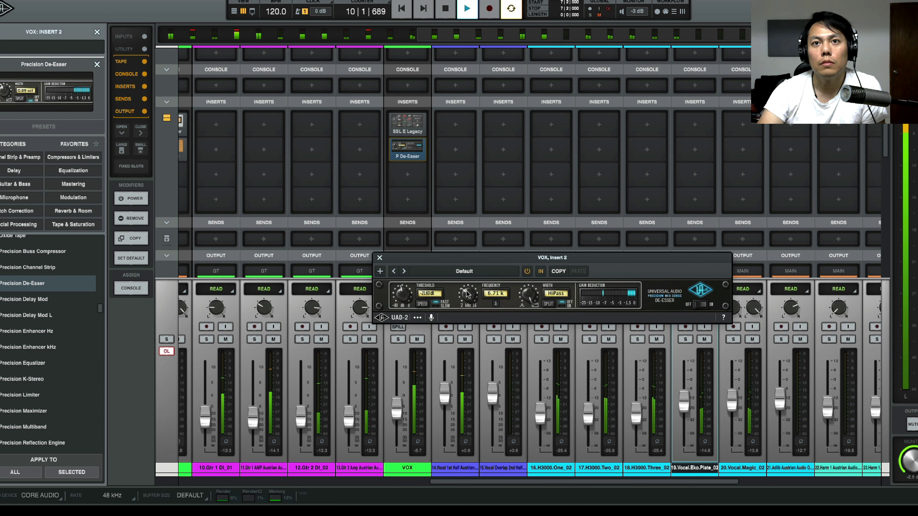
drag(467, 293, 465, 296)
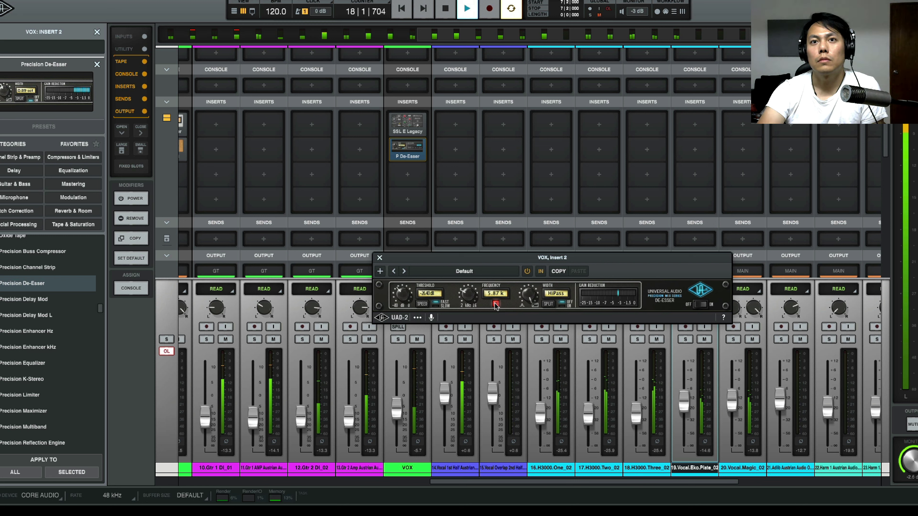
drag(468, 296, 468, 298)
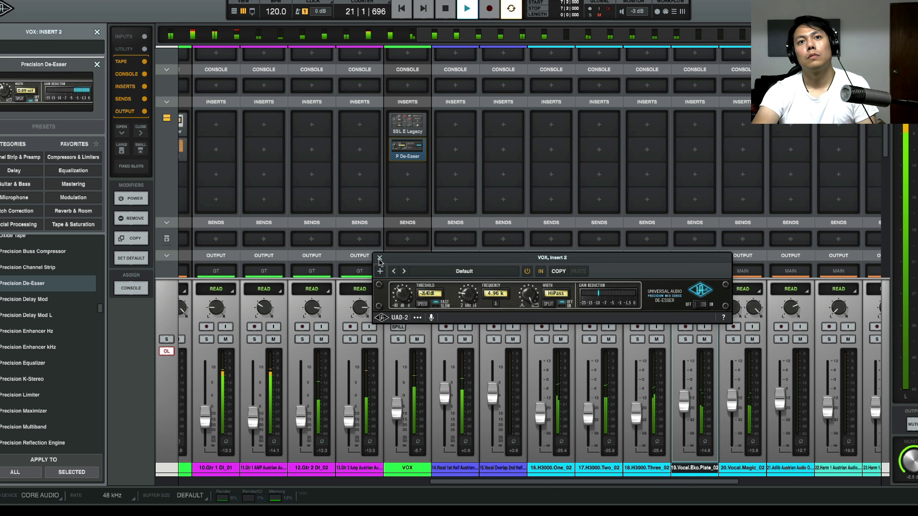
key(Escape)
In the timeline, select all tracks from DRUM through track 28 and enlarge their height so they fill the view
scroll(493, 357, right, 10)
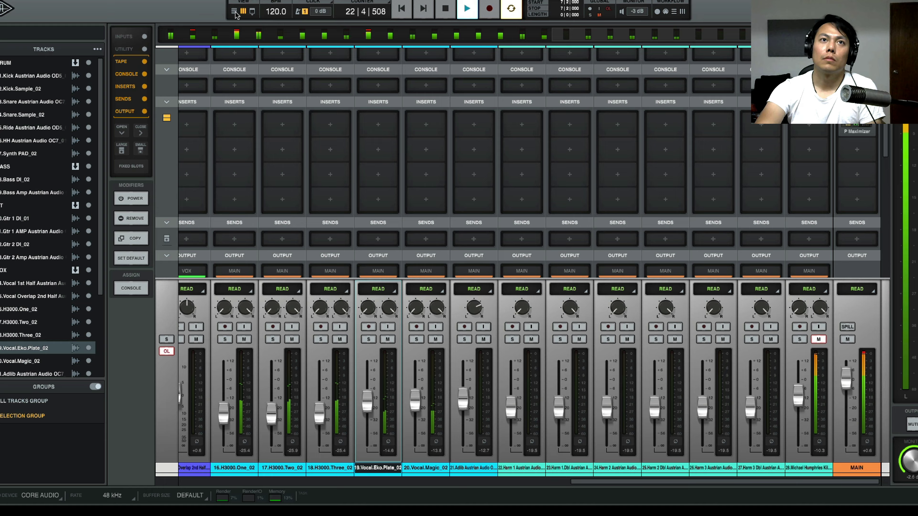
click(234, 12)
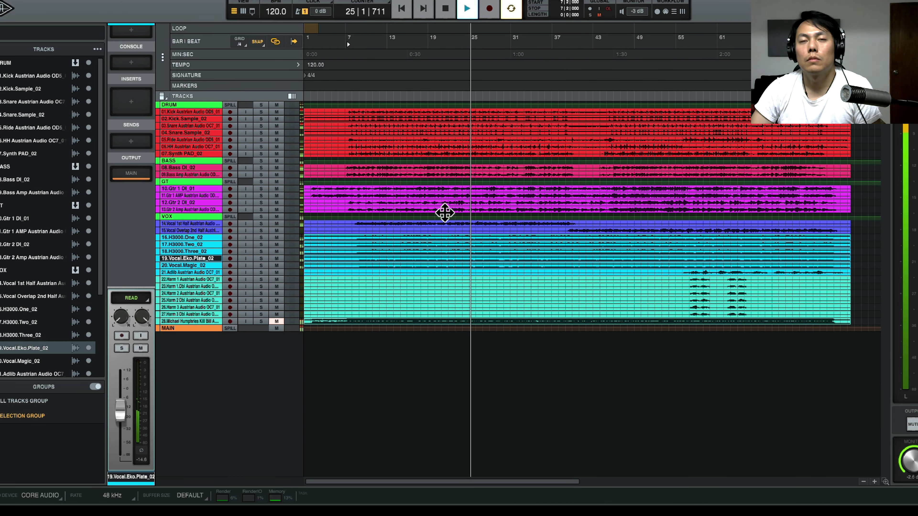
scroll(445, 213, down, 4)
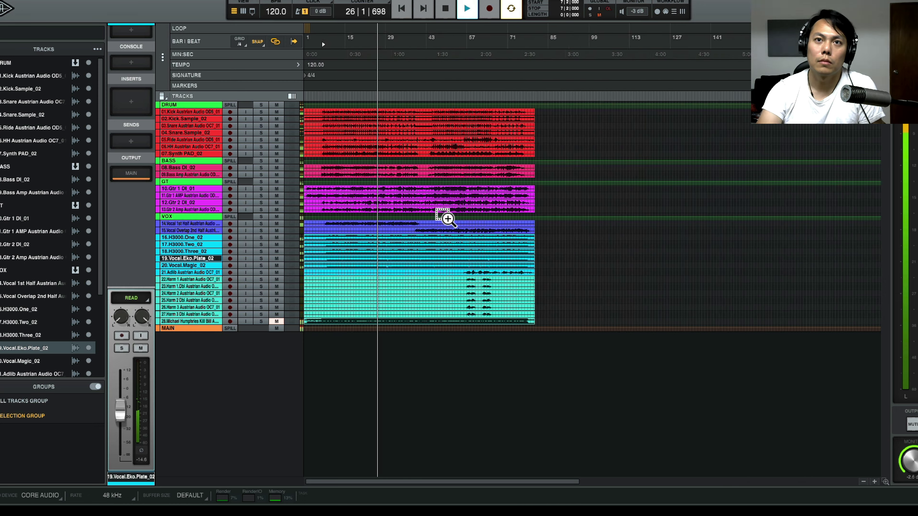
scroll(445, 214, up, 4)
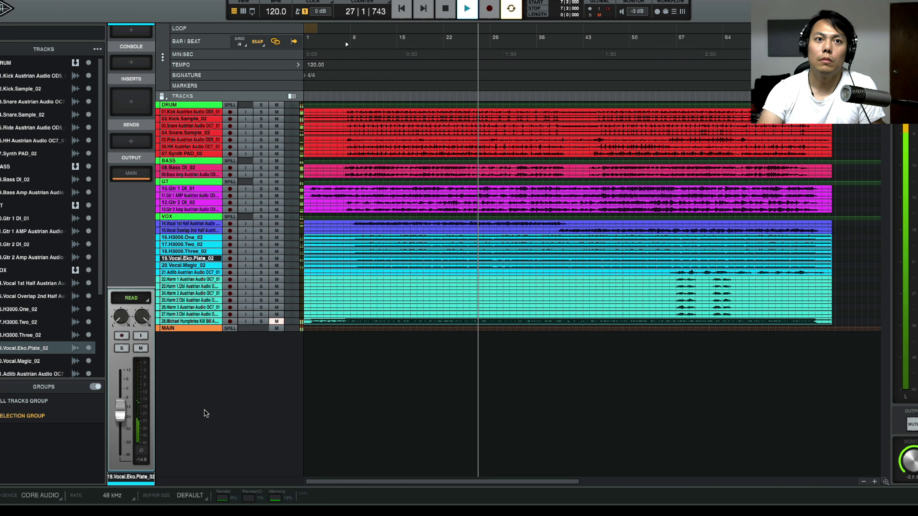
click(183, 114)
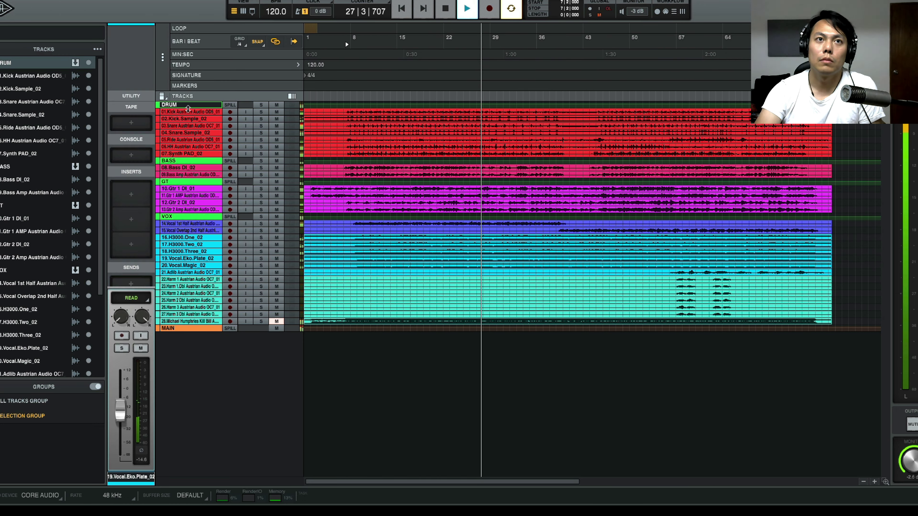
shift+click(177, 322)
scroll(197, 333, up, 4)
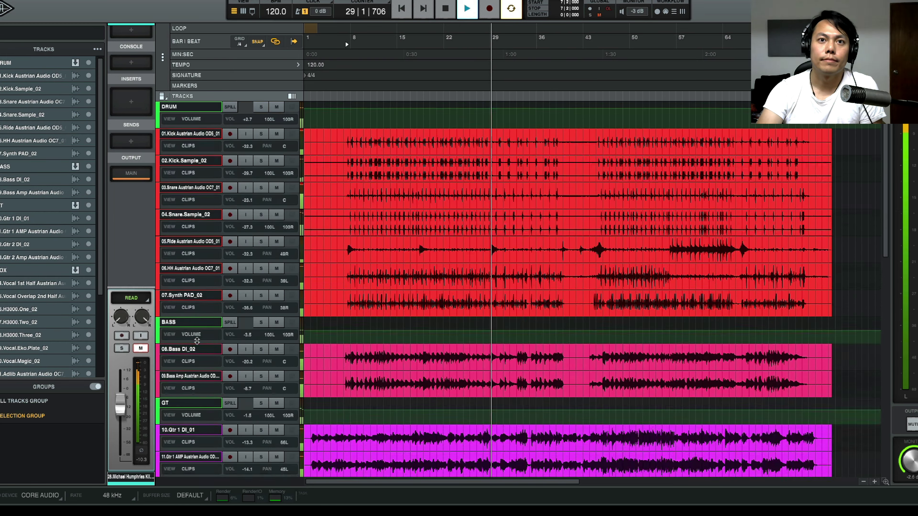
scroll(201, 326, down, 3)
scroll(201, 326, up, 2)
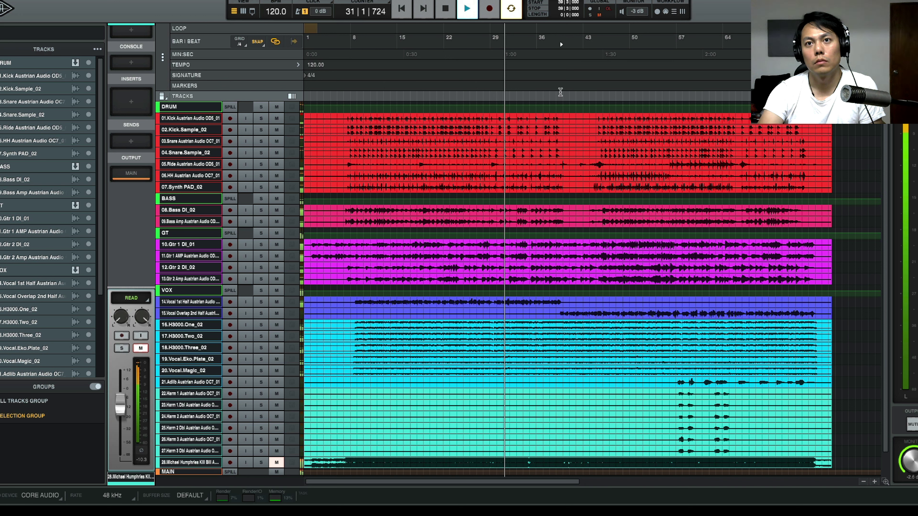
Play the mix from about bar 39 and select the 15.Vocal Overlap 2nd Half clip to inspect the second-half vocals
click(561, 98)
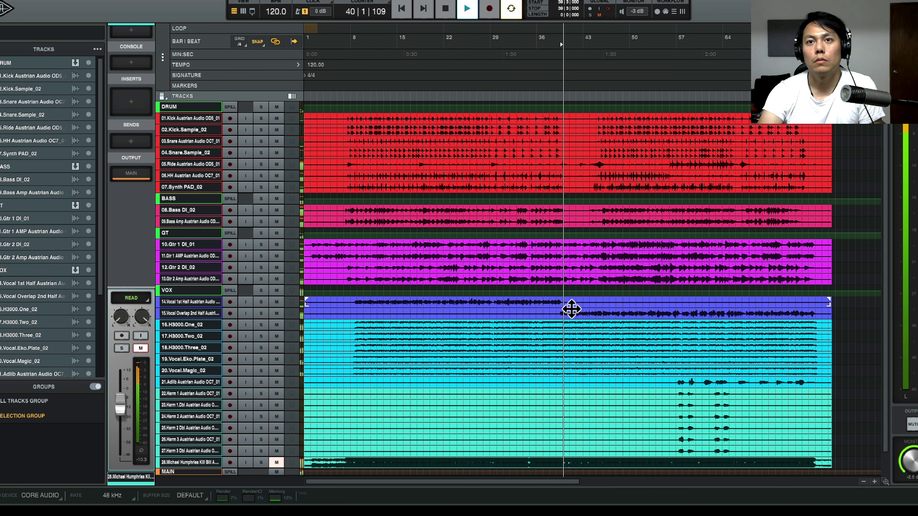
click(566, 315)
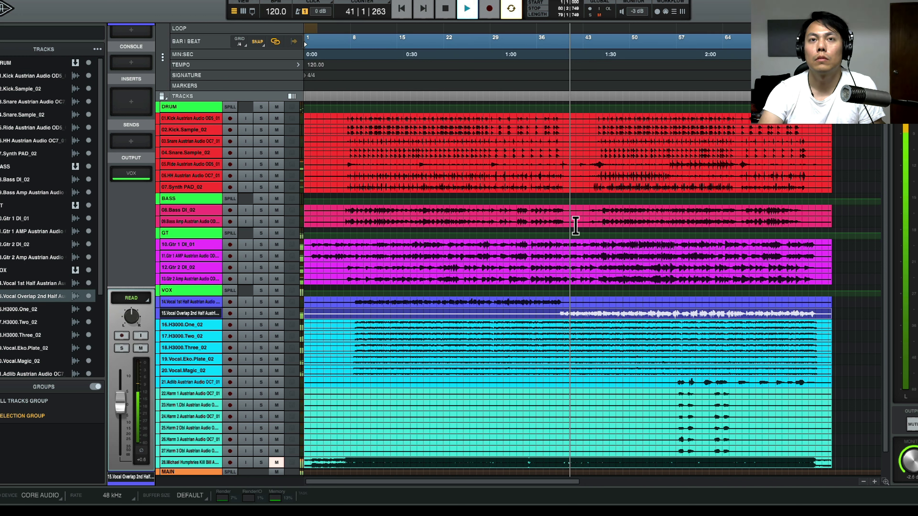
scroll(578, 286, up, 2)
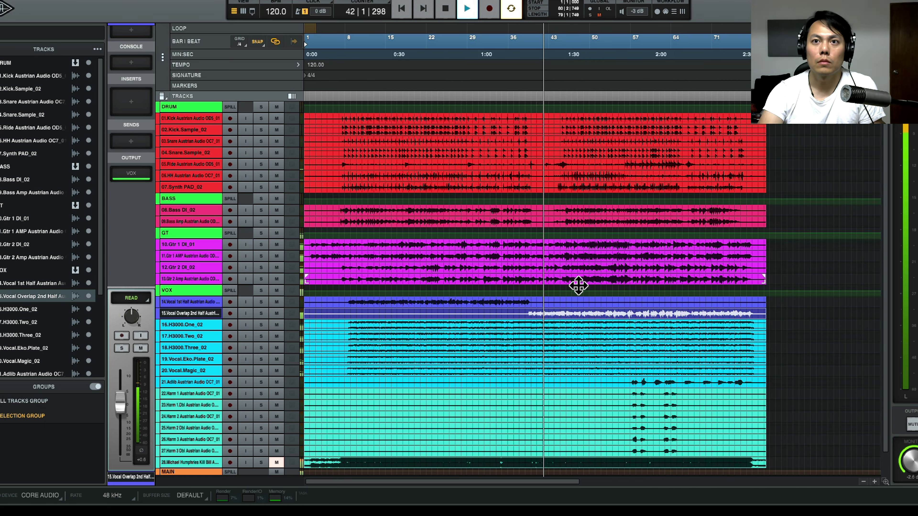
click(875, 482)
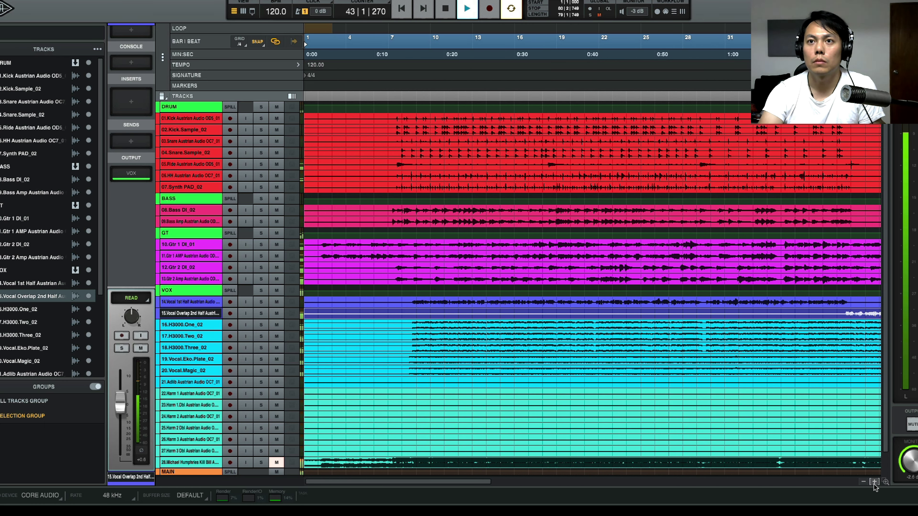
click(864, 482)
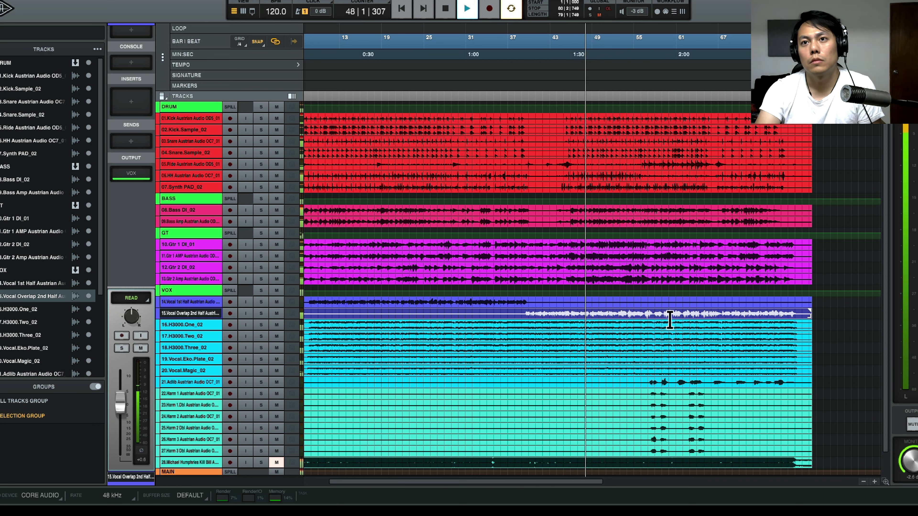
Play the mix from bar 57, where the 21.Adlib and harmony parts begin, and stop playback
click(657, 382)
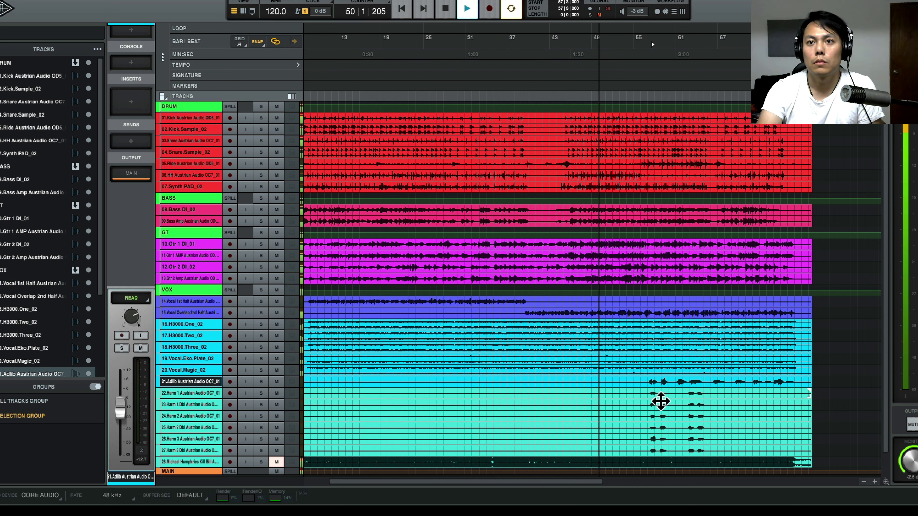
key(space)
click(653, 388)
key(space)
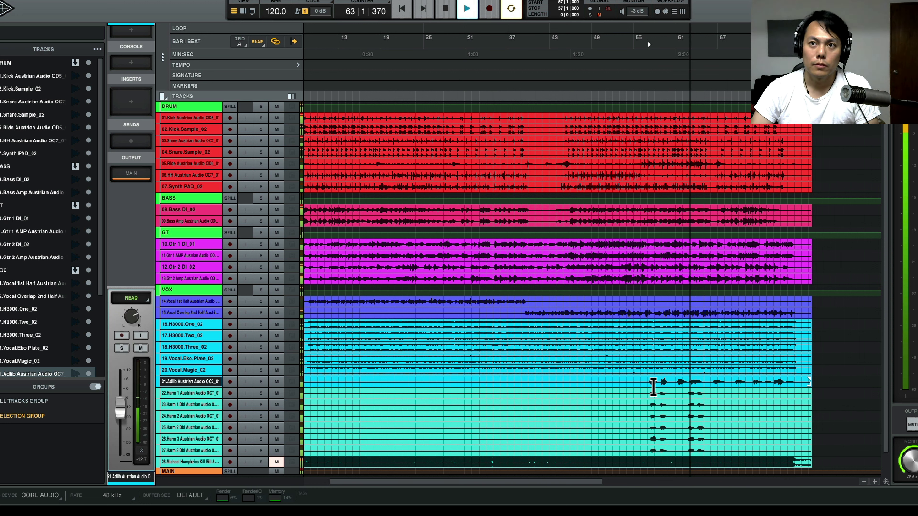
key(space)
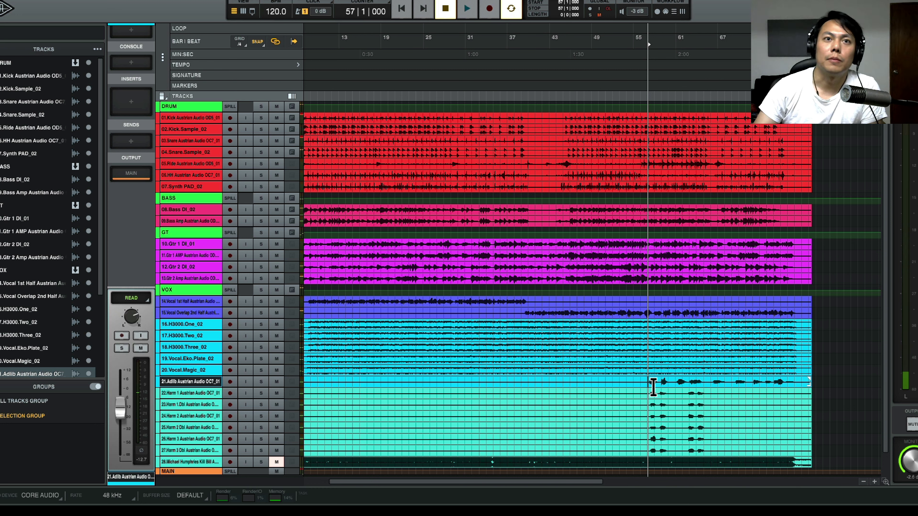